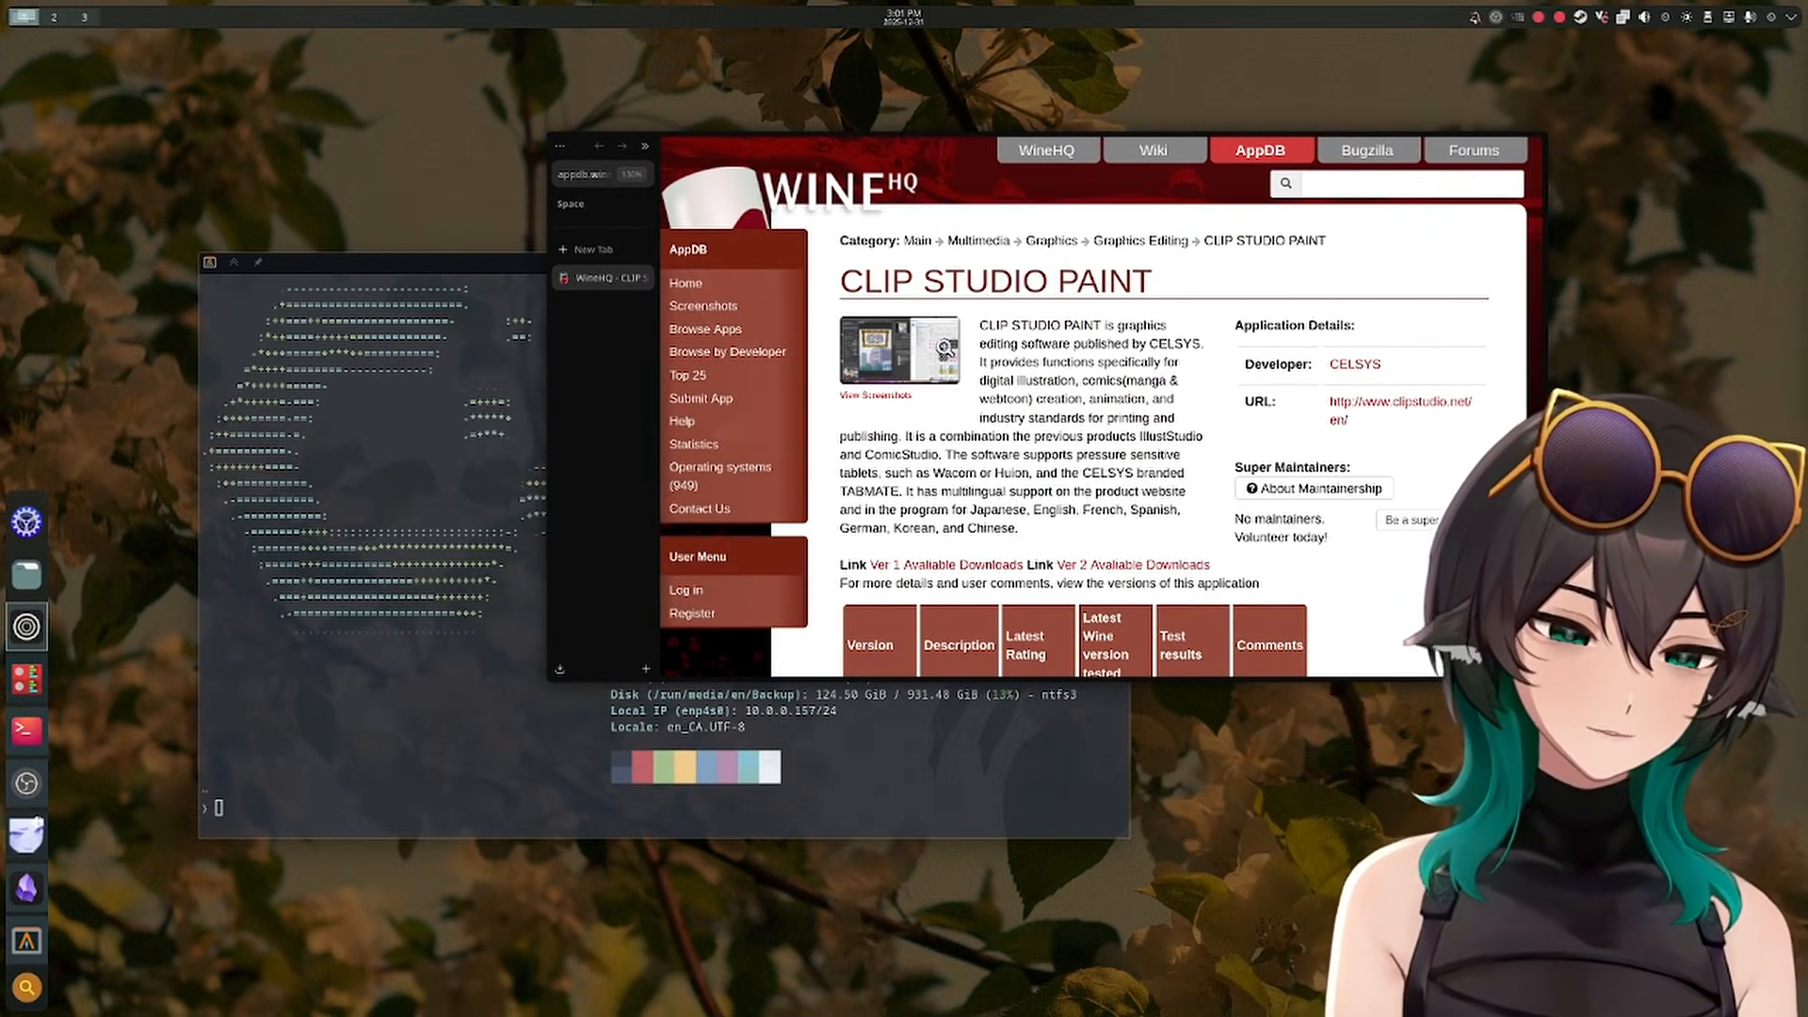
pyautogui.click(373, 399)
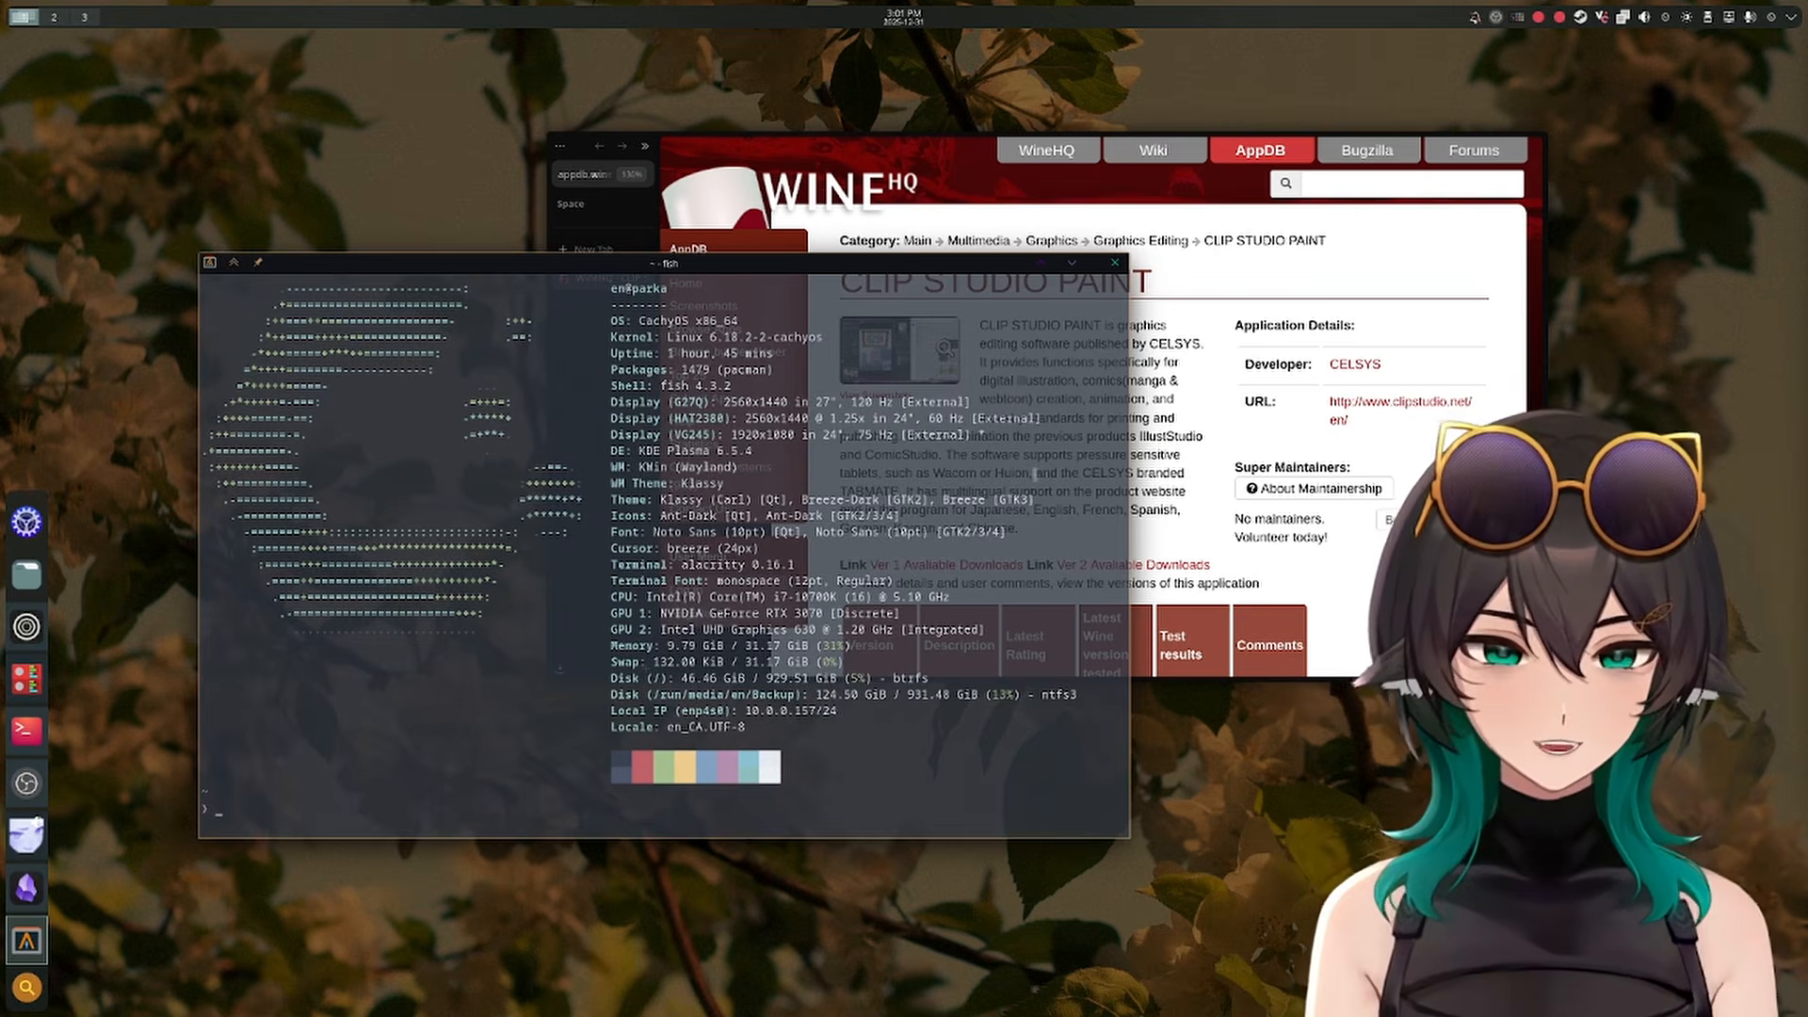
pyautogui.click(1185, 433)
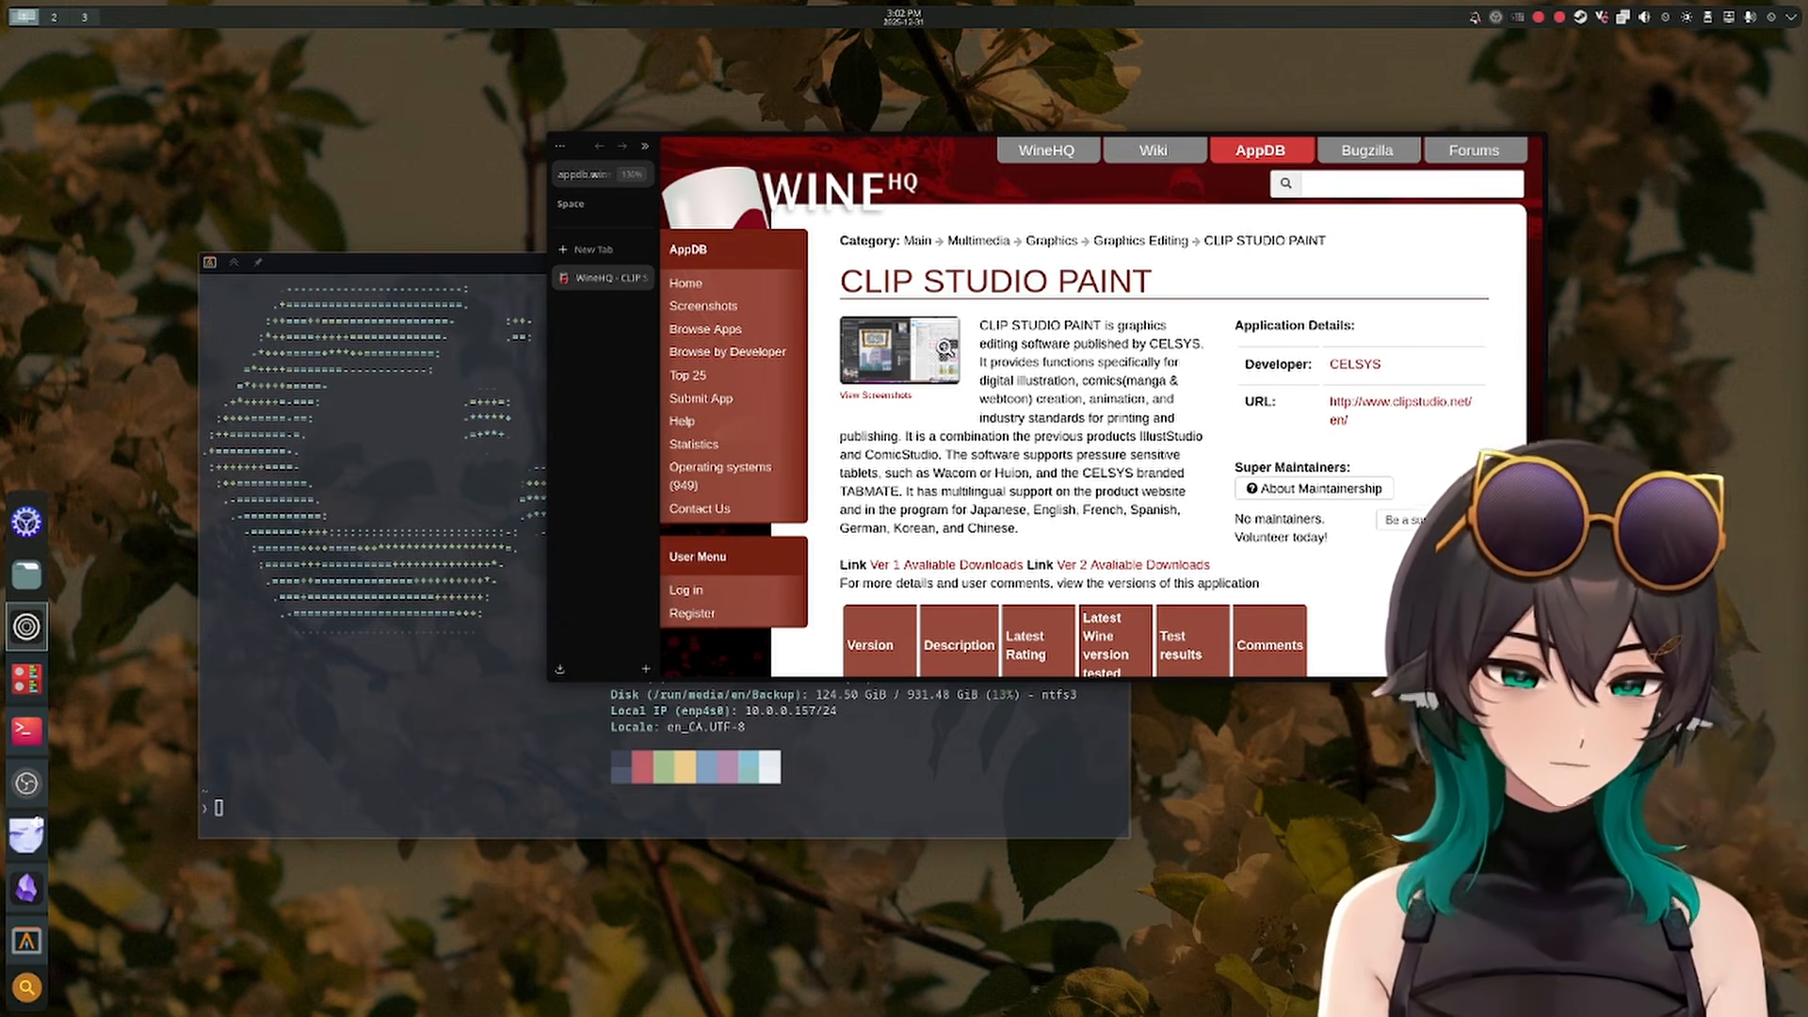
pyautogui.moveTo(604, 358)
pyautogui.mouseDown()
pyautogui.moveTo(590, 374)
pyautogui.moveTo(633, 372)
pyautogui.moveTo(622, 387)
pyautogui.mouseUp()
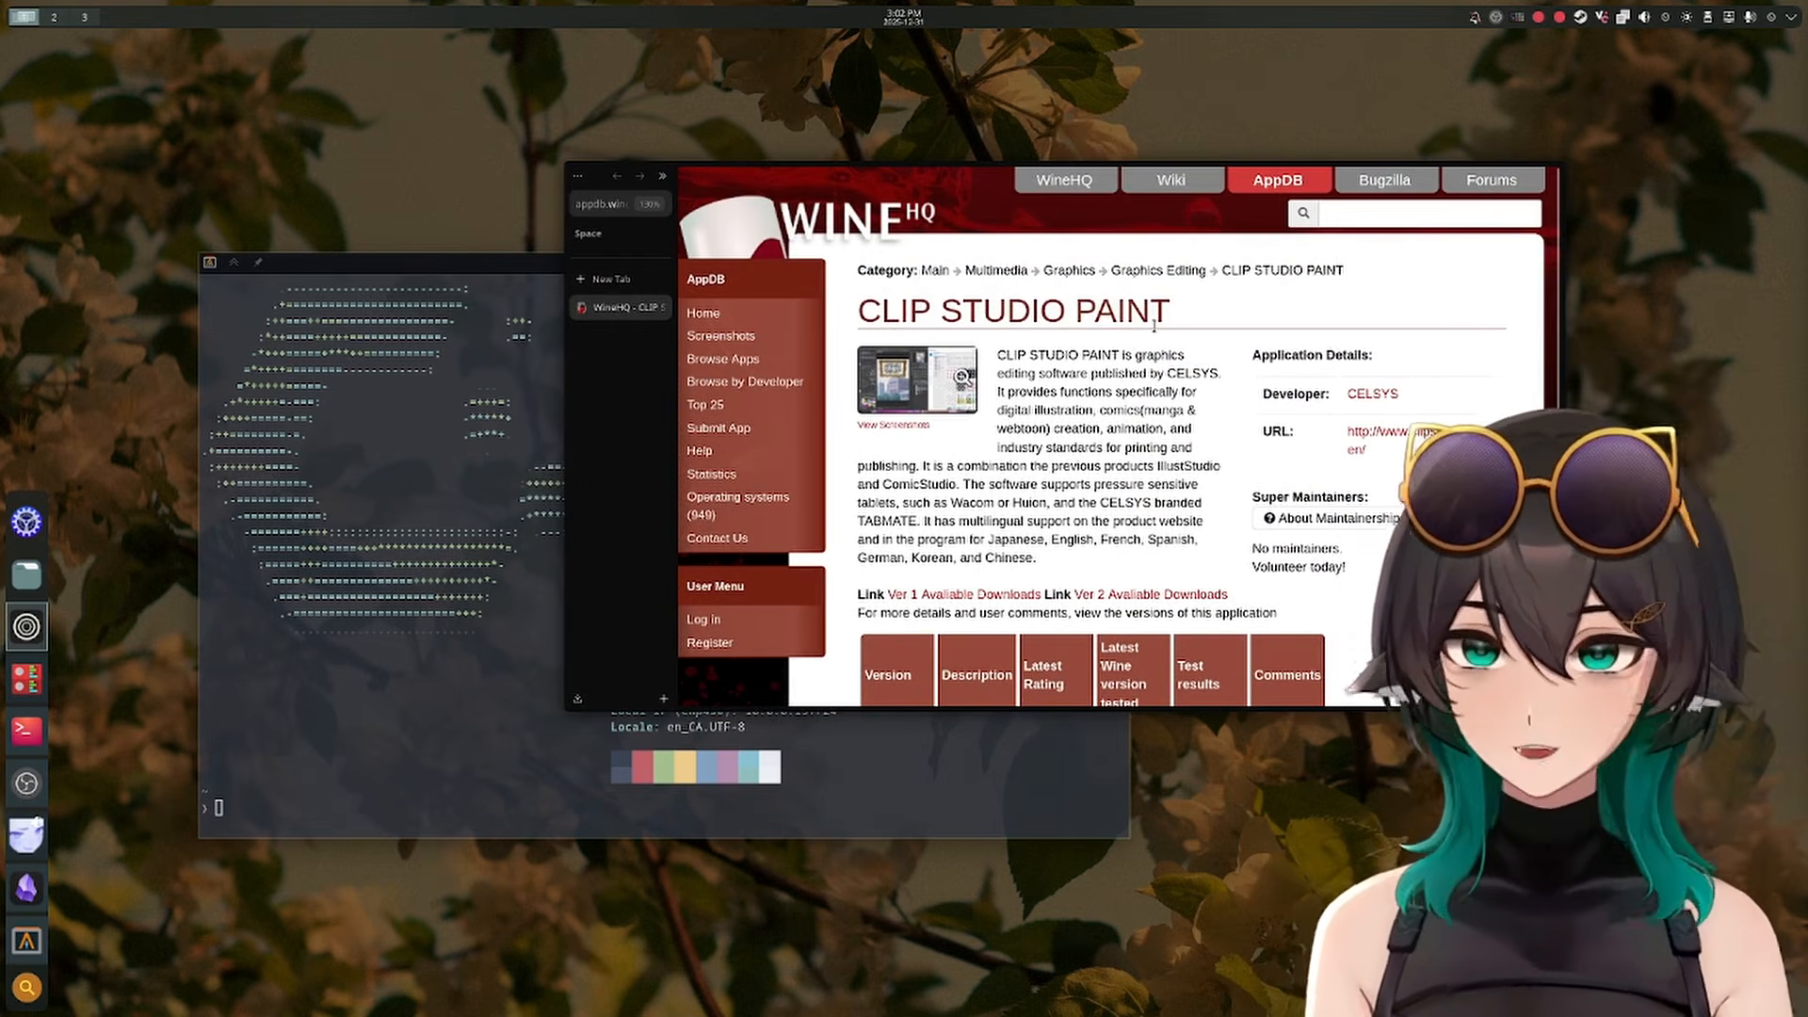
pyautogui.moveTo(507, 268); pyautogui.dragTo(599, 247)
# Switch to the Octopi package manager and search the repositories for wine
pyautogui.hotkey('alt', 'F4')
pyautogui.press('super')
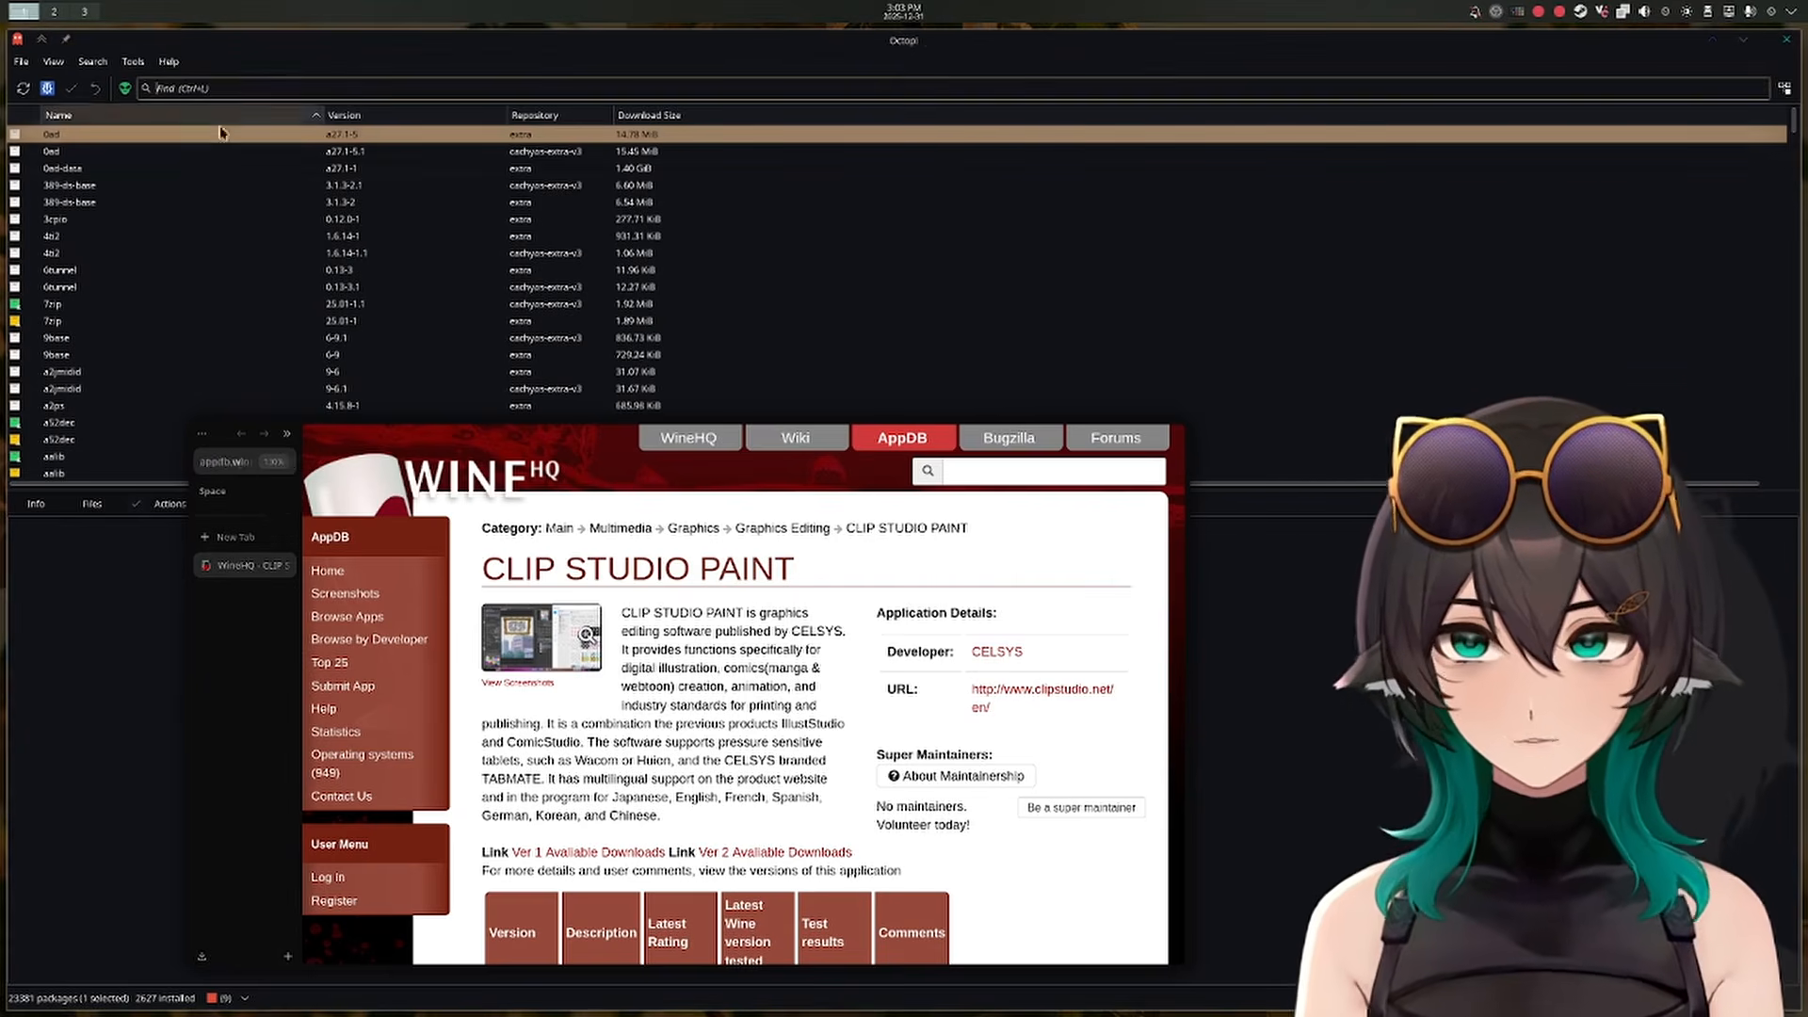
pyautogui.click(248, 85)
pyautogui.write('wine')
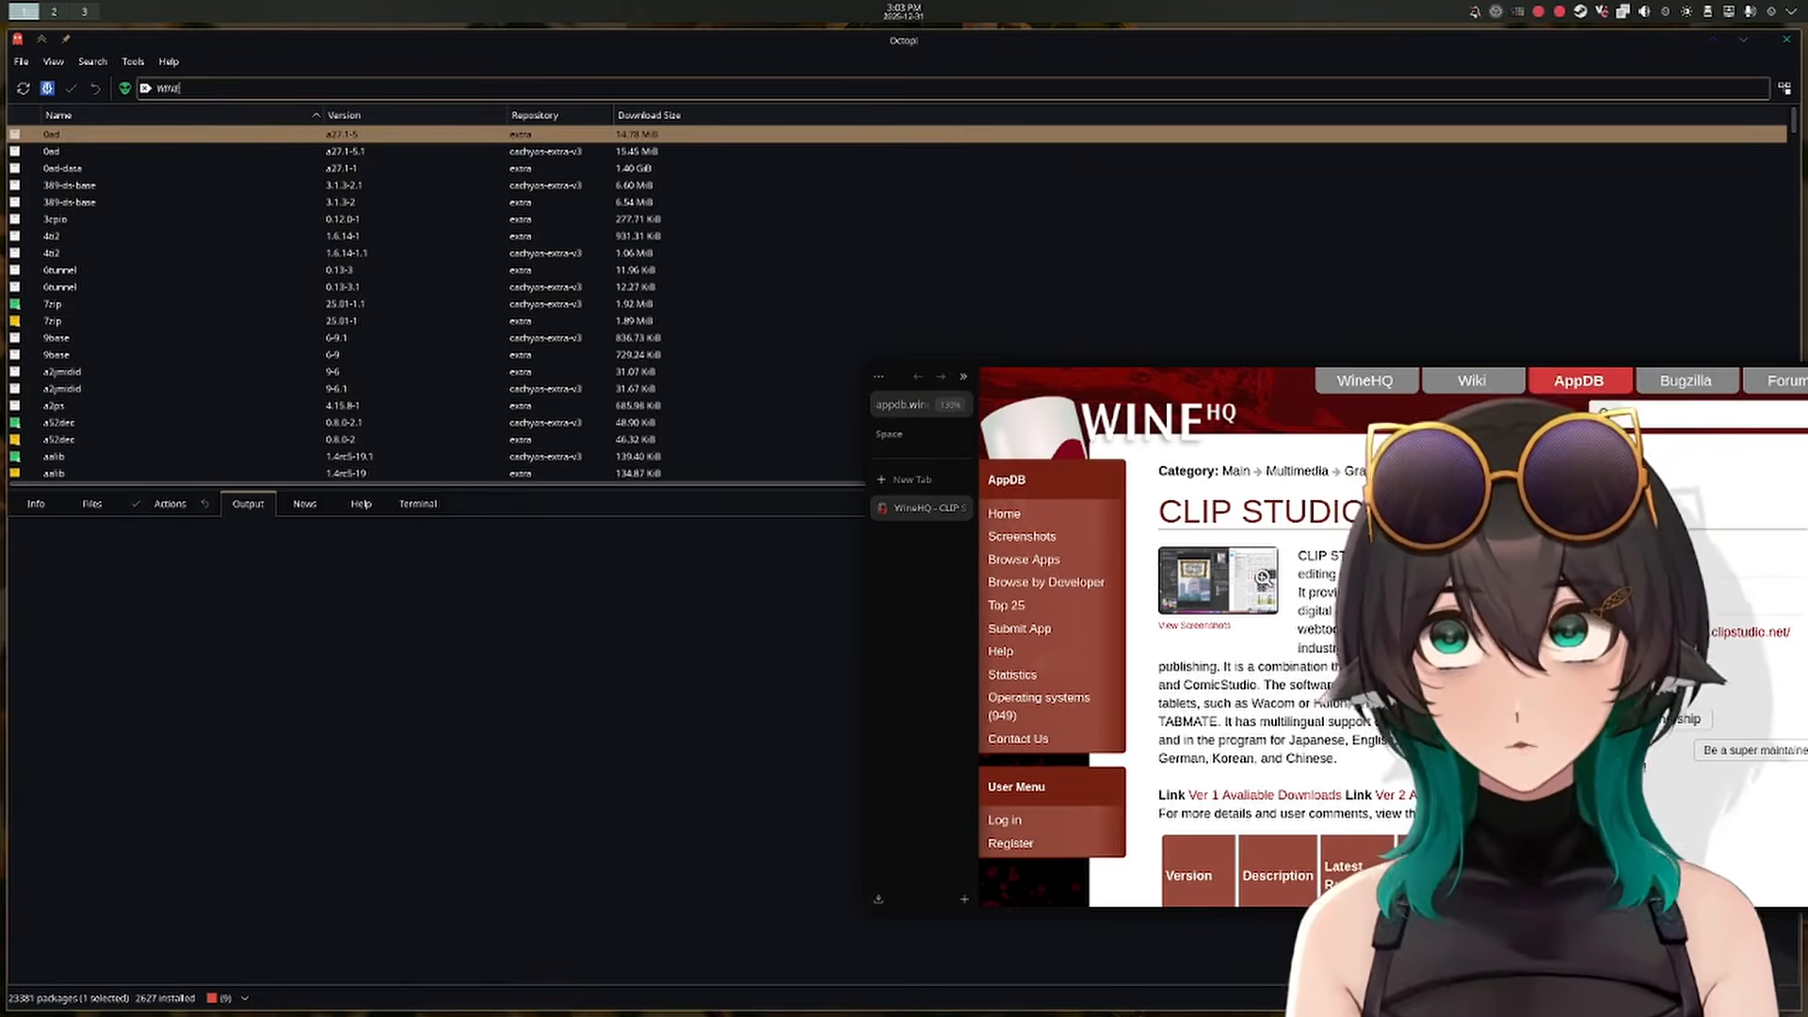
pyautogui.hotkey('ctrl', 'a')
pyautogui.write('wine')
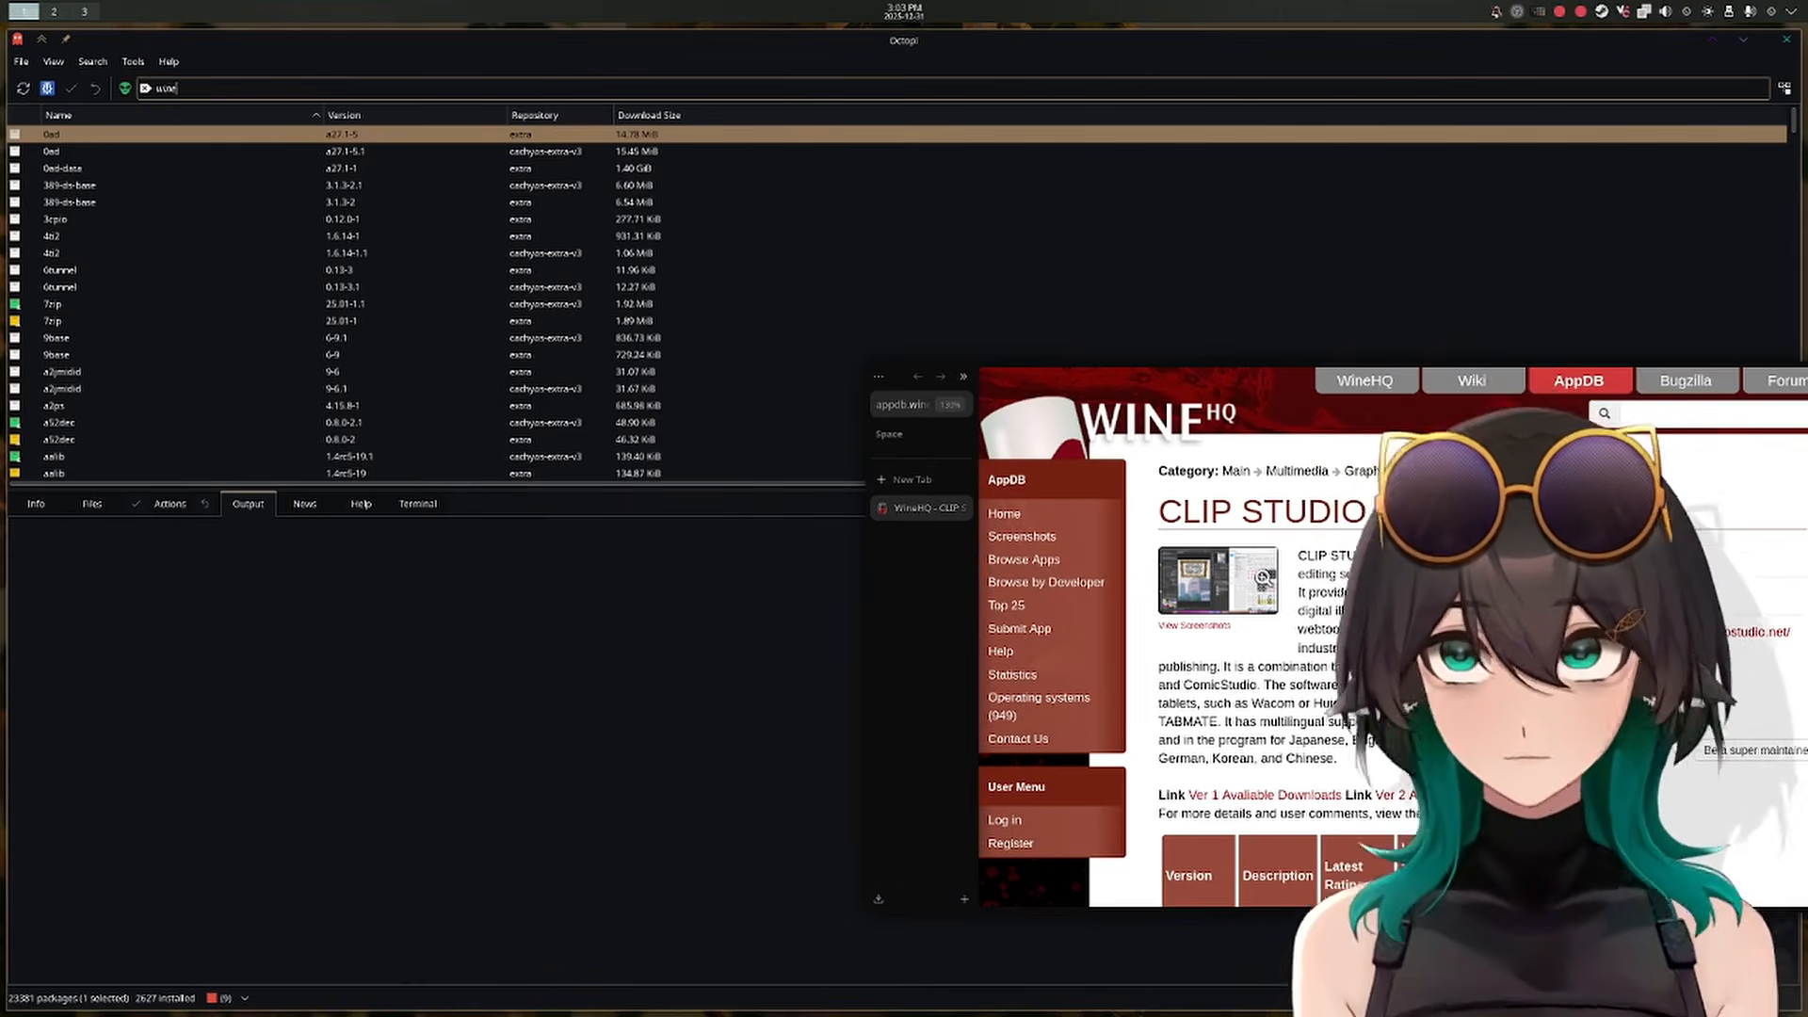
pyautogui.press('Return')
# Mark the extra repository's wine 10.20-2 package for installation together with its optional dependencies wine-gecko and wine-mono
pyautogui.rightClick(131, 154)
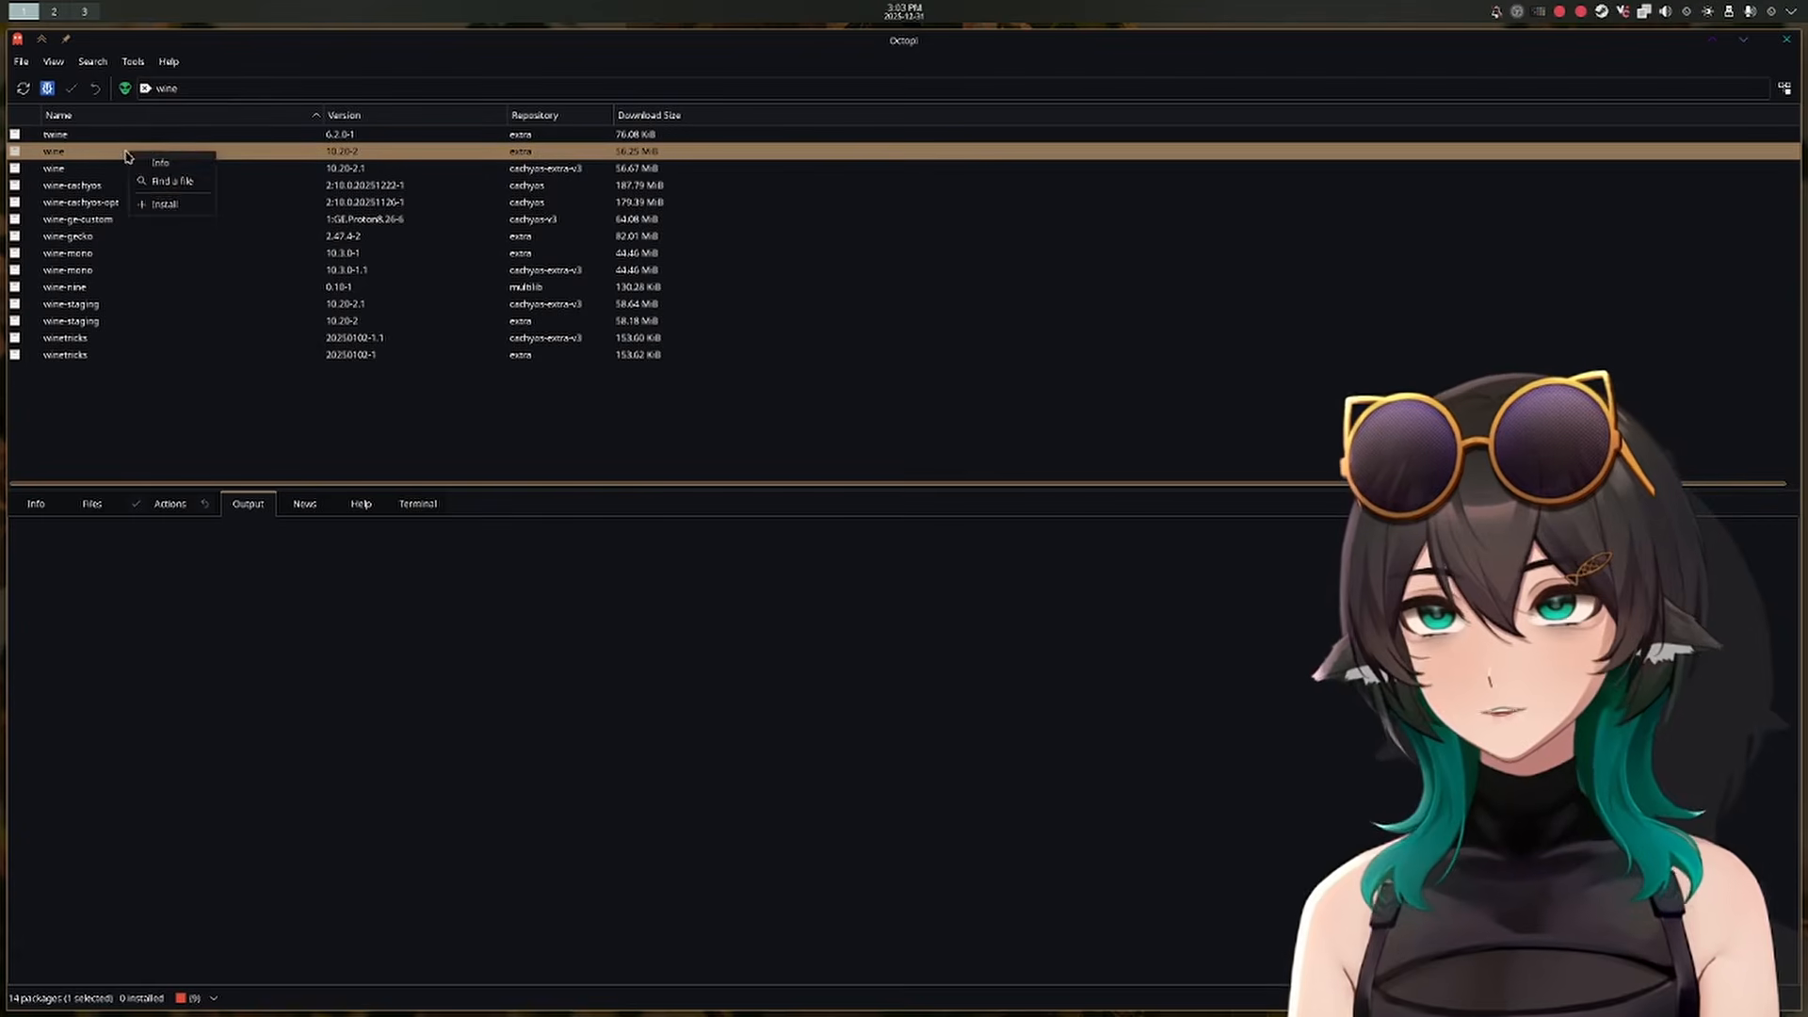
pyautogui.click(175, 205)
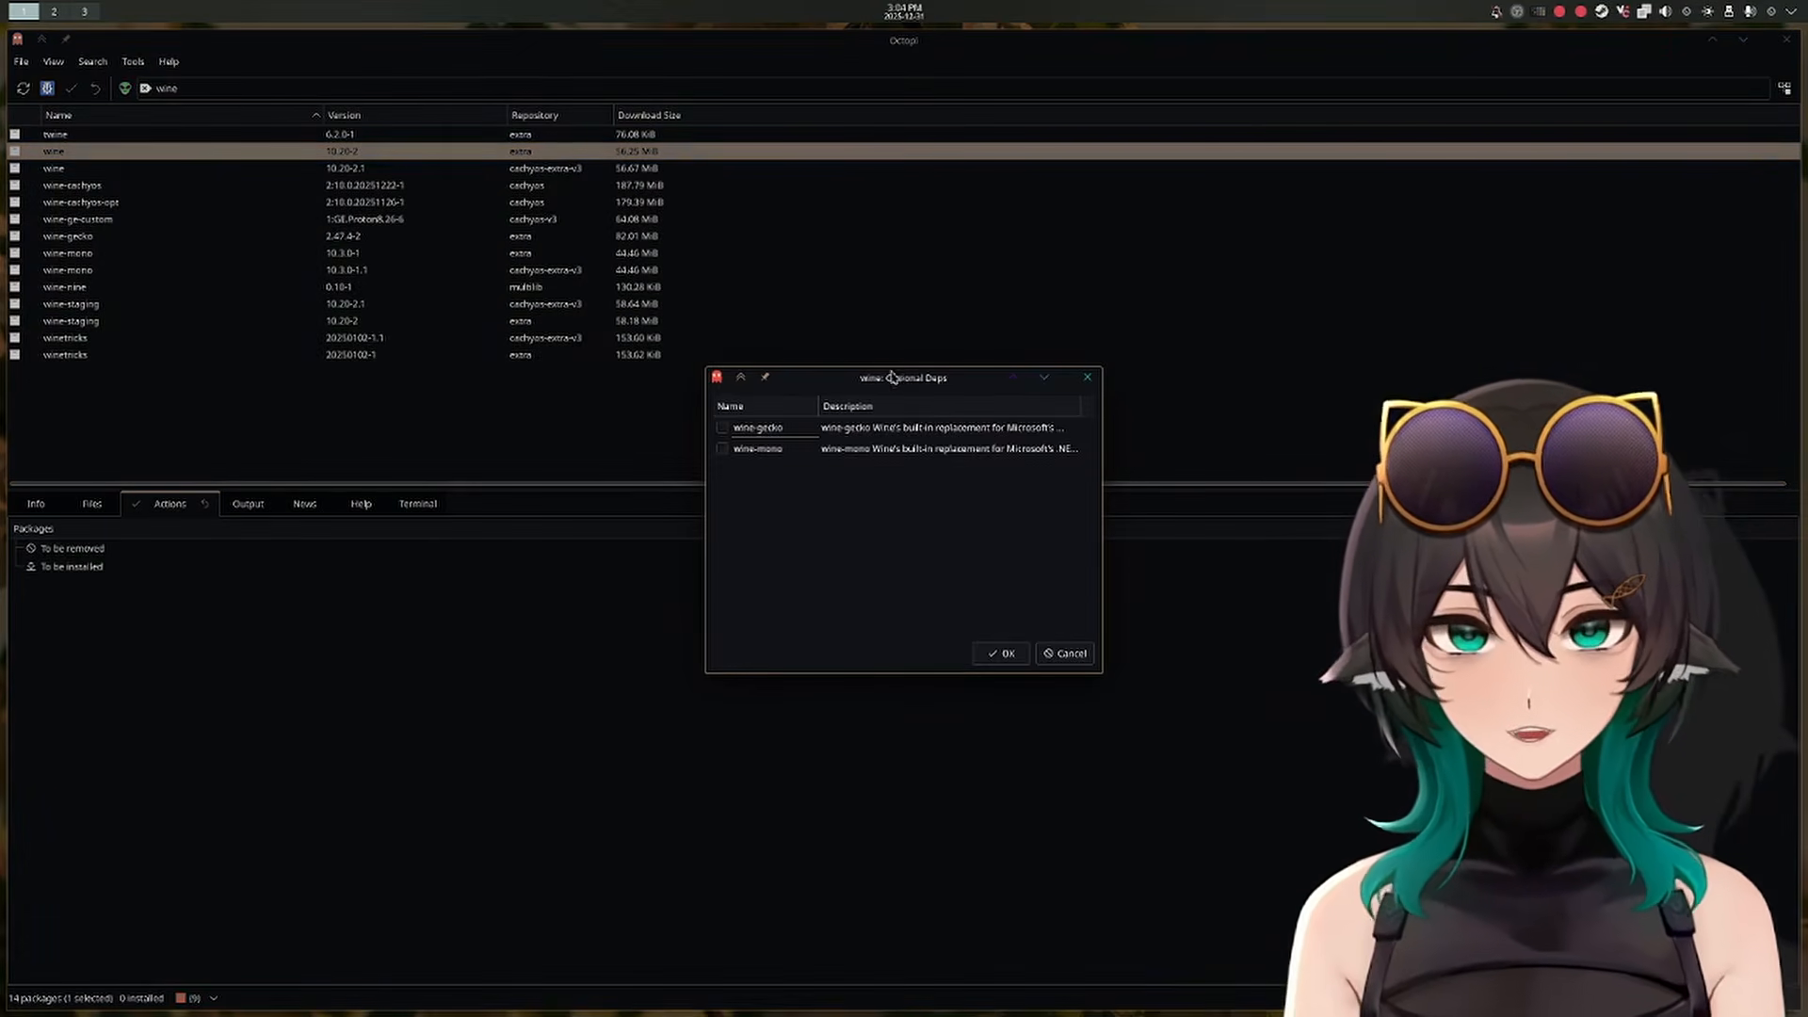
pyautogui.moveTo(935, 388); pyautogui.dragTo(967, 391)
pyautogui.click(754, 430)
pyautogui.click(754, 451)
pyautogui.click(1033, 657)
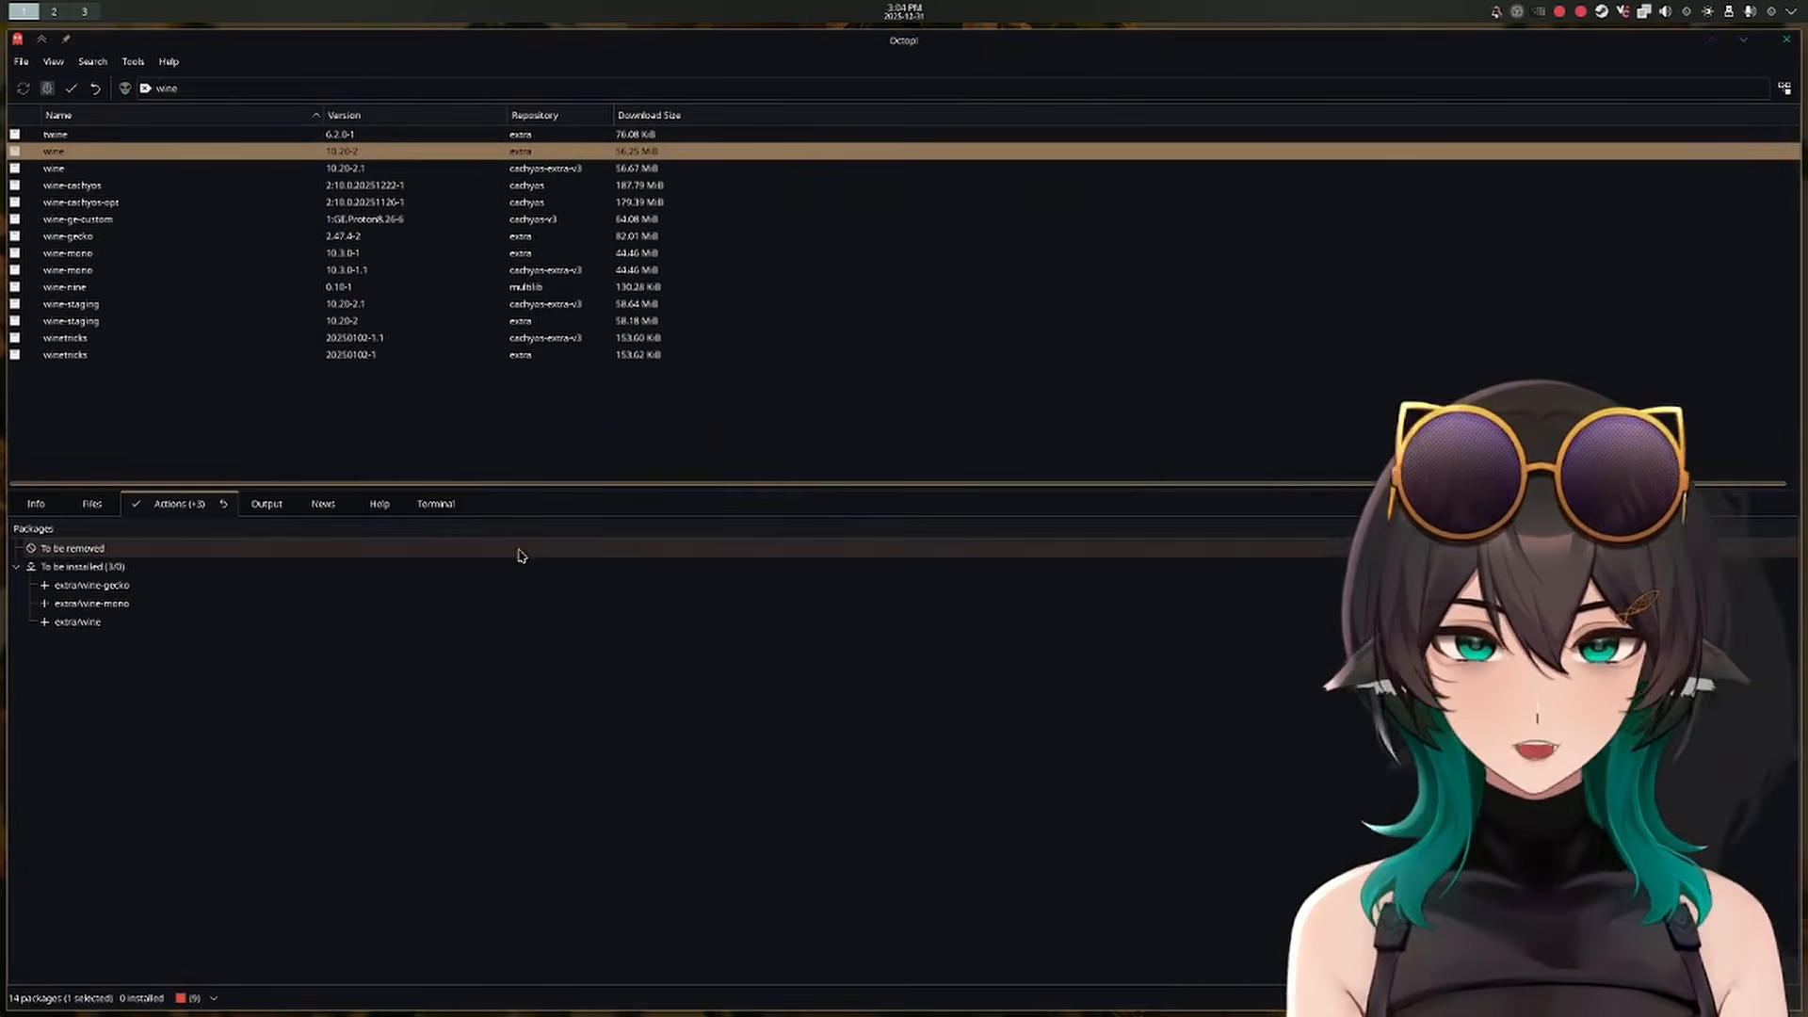
# Clear the package search and apply the pending transaction to install wine, wine-gecko and wine-mono
pyautogui.click(145, 89)
pyautogui.click(73, 90)
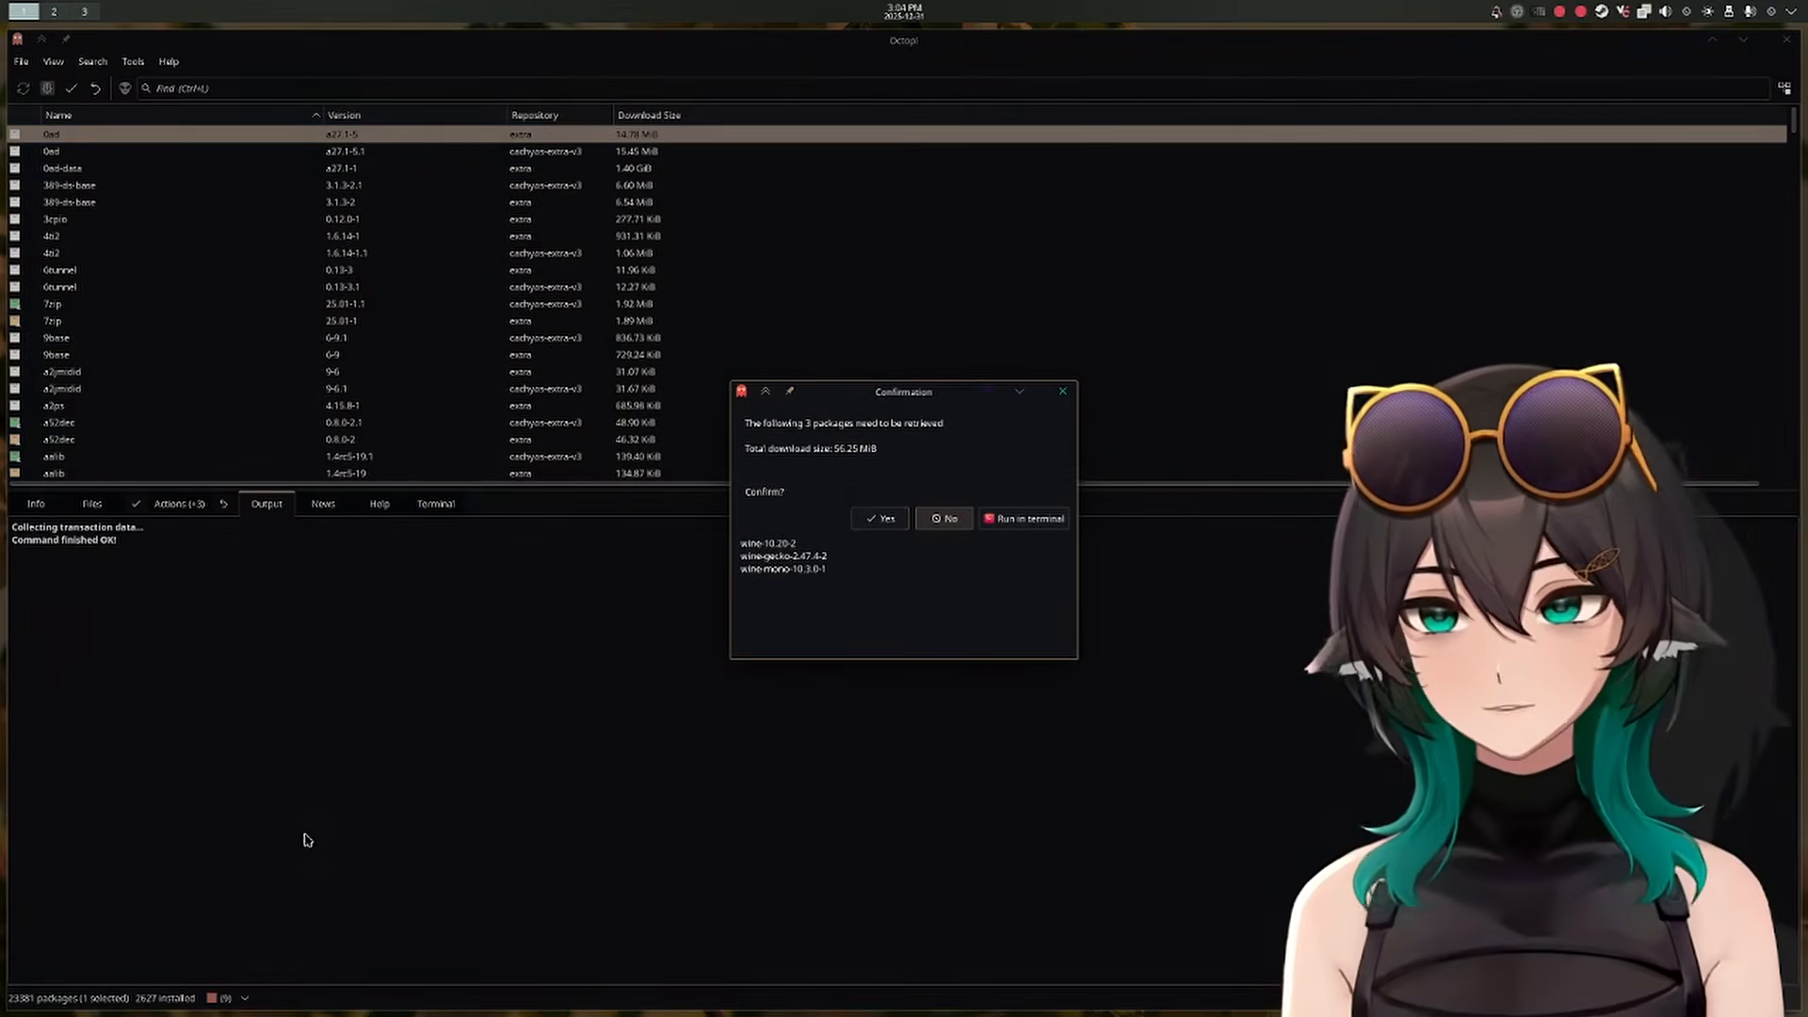
pyautogui.moveTo(932, 389); pyautogui.dragTo(915, 394)
pyautogui.click(891, 519)
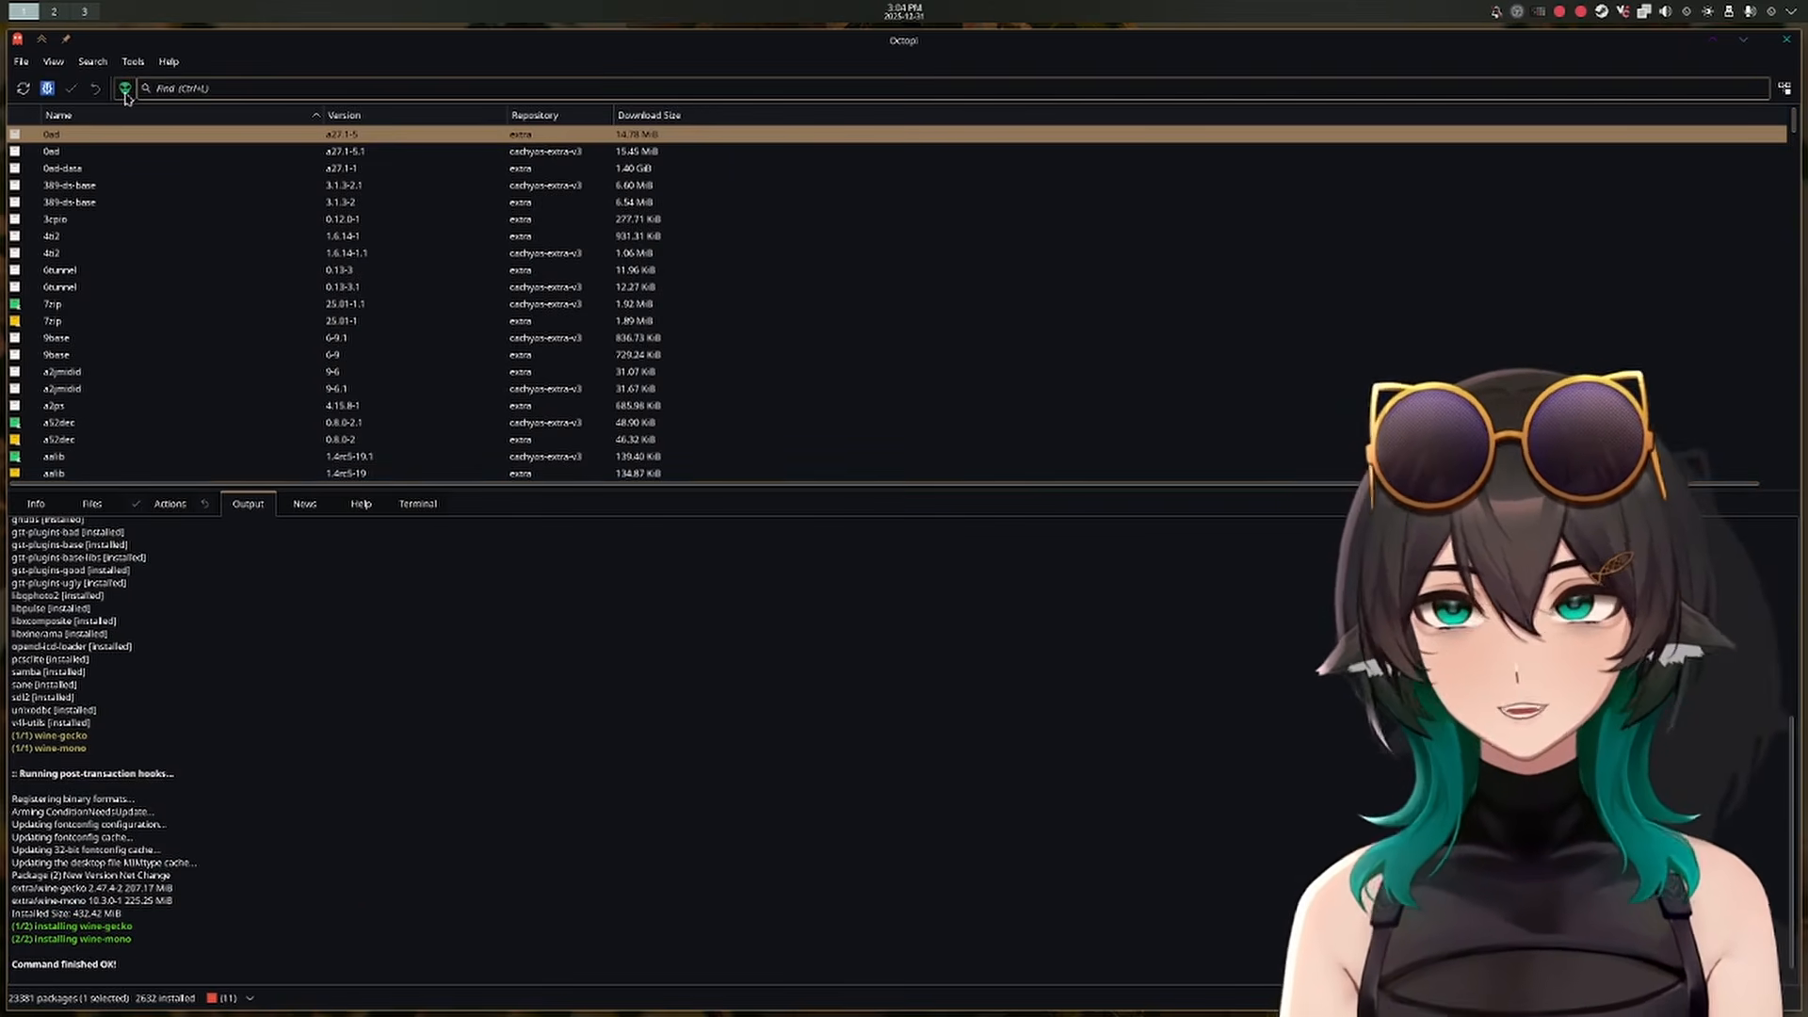
# Search the AUR for bottles and mark the bottles package for installation
pyautogui.click(46, 89)
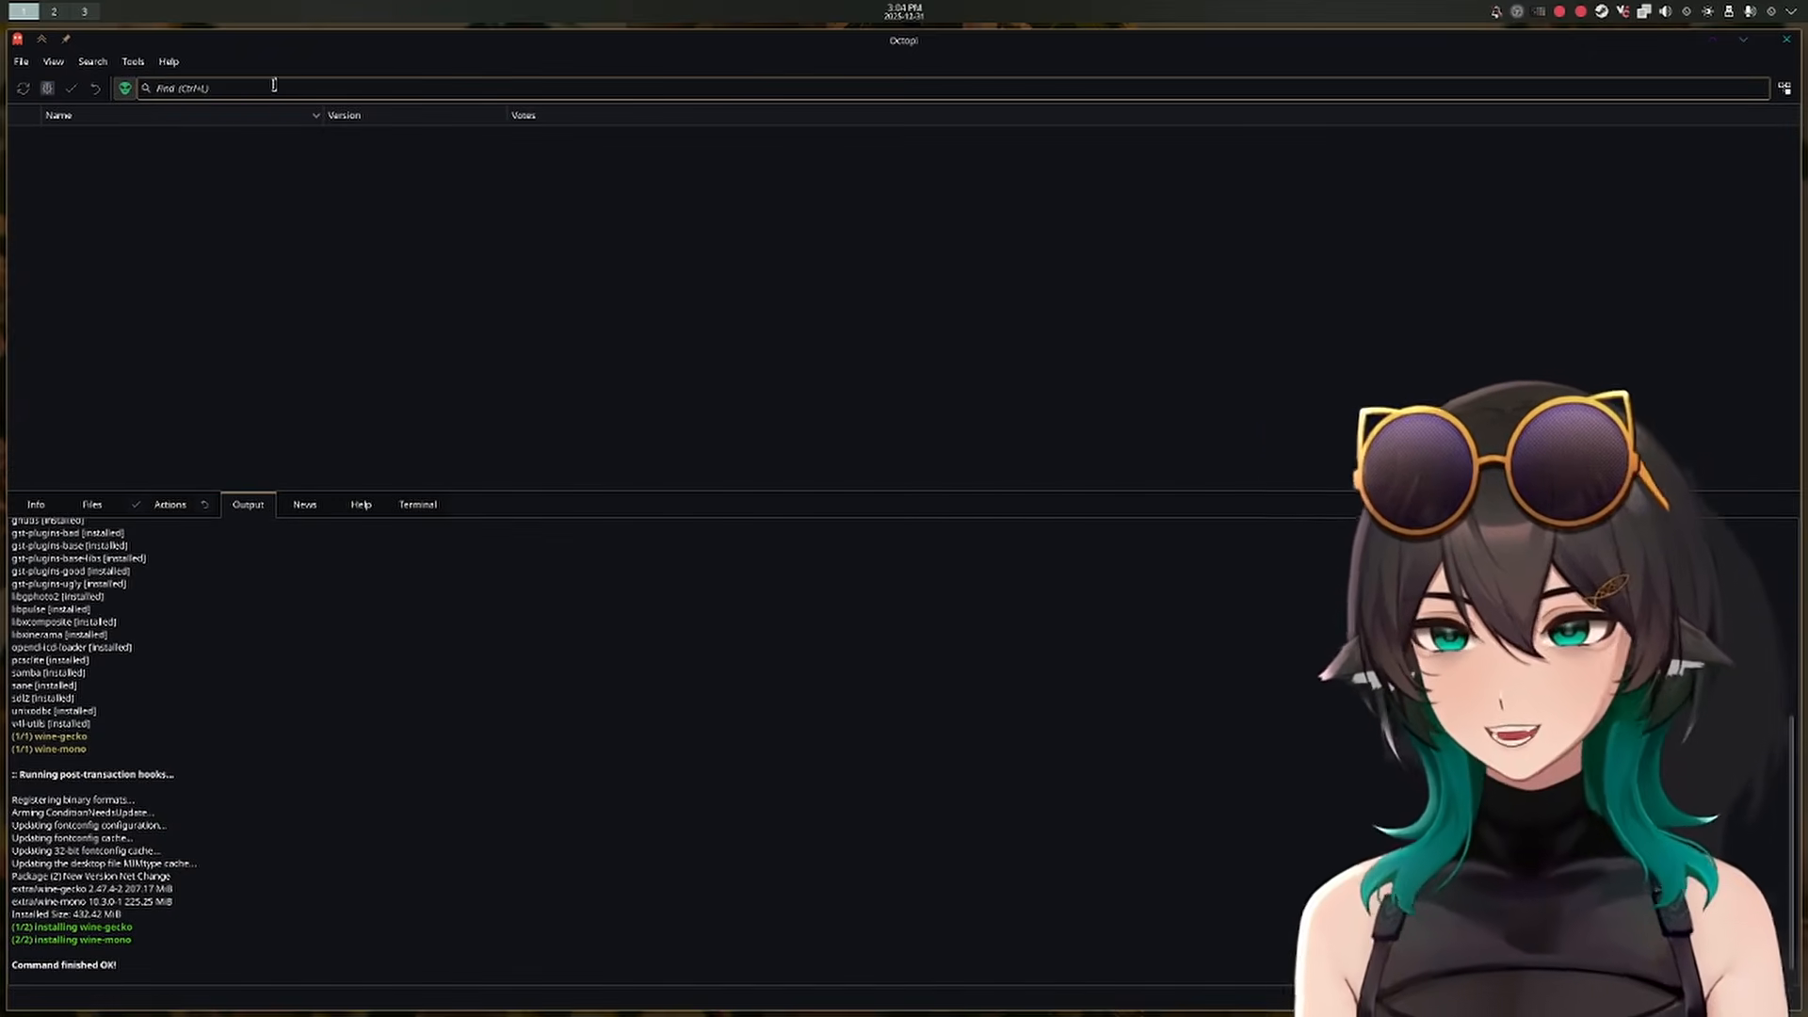
pyautogui.write('bottles')
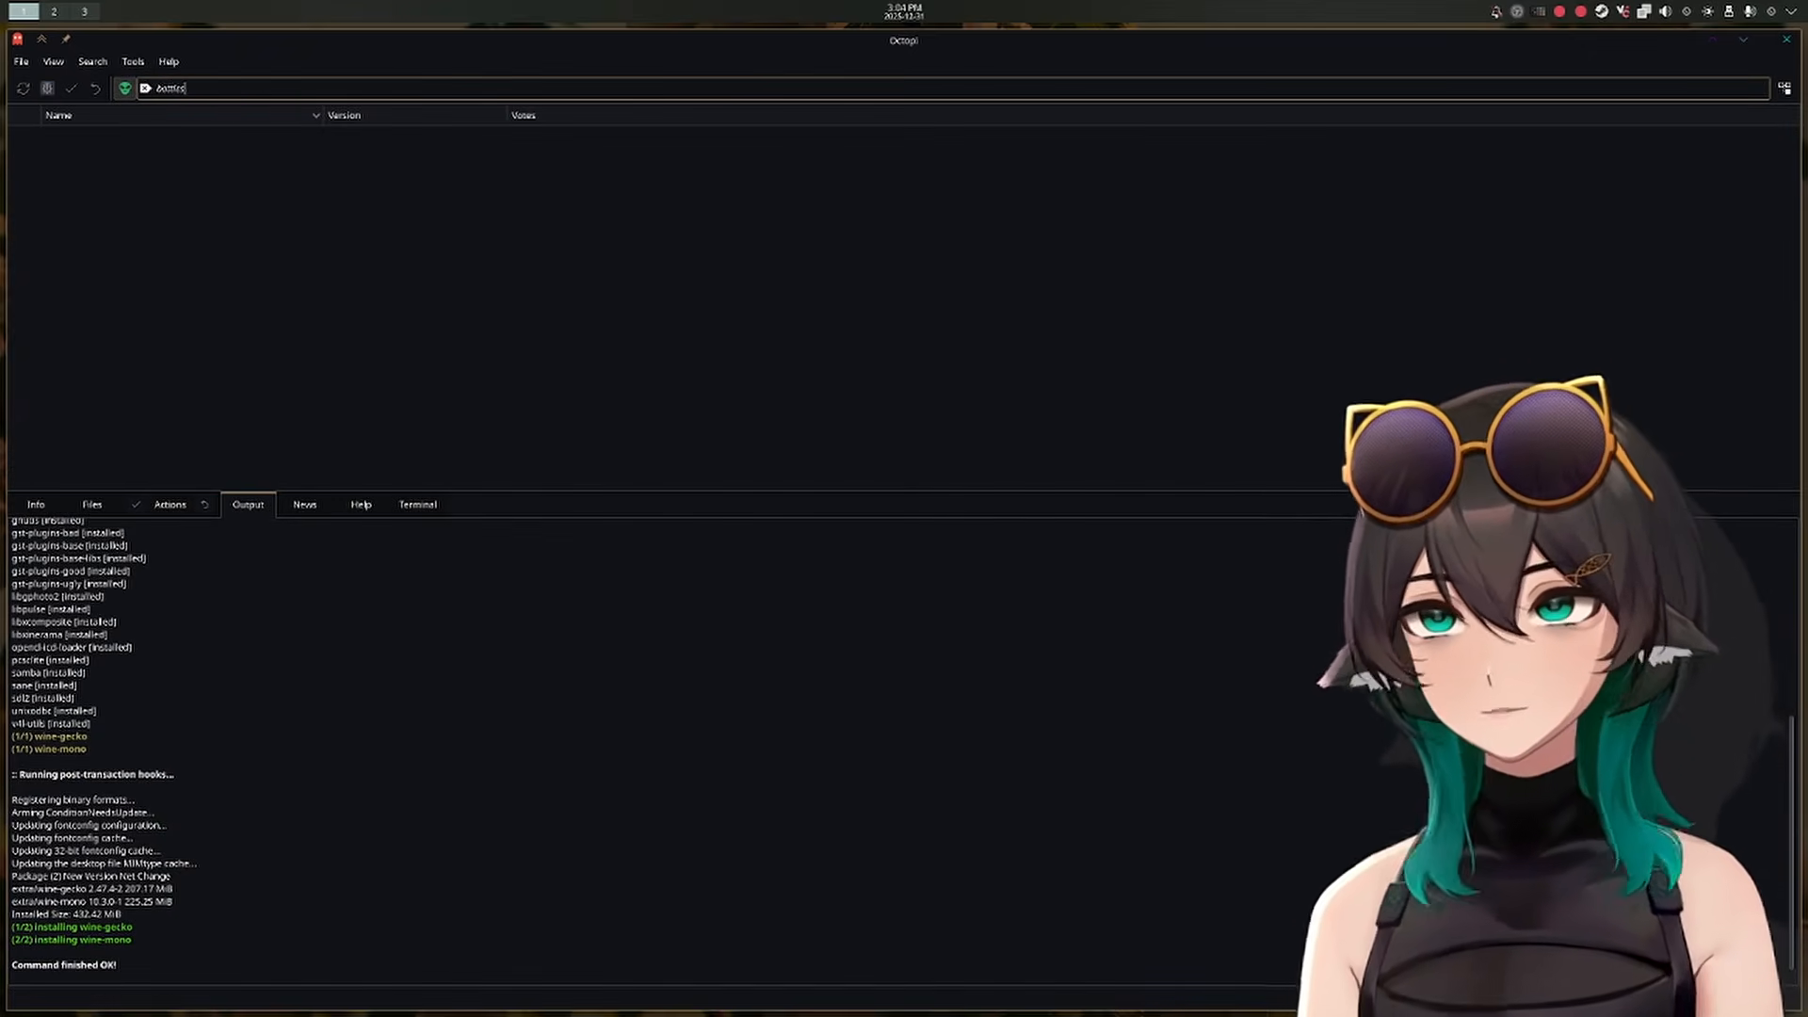
pyautogui.press('Return')
pyautogui.rightClick(209, 169)
pyautogui.click(282, 242)
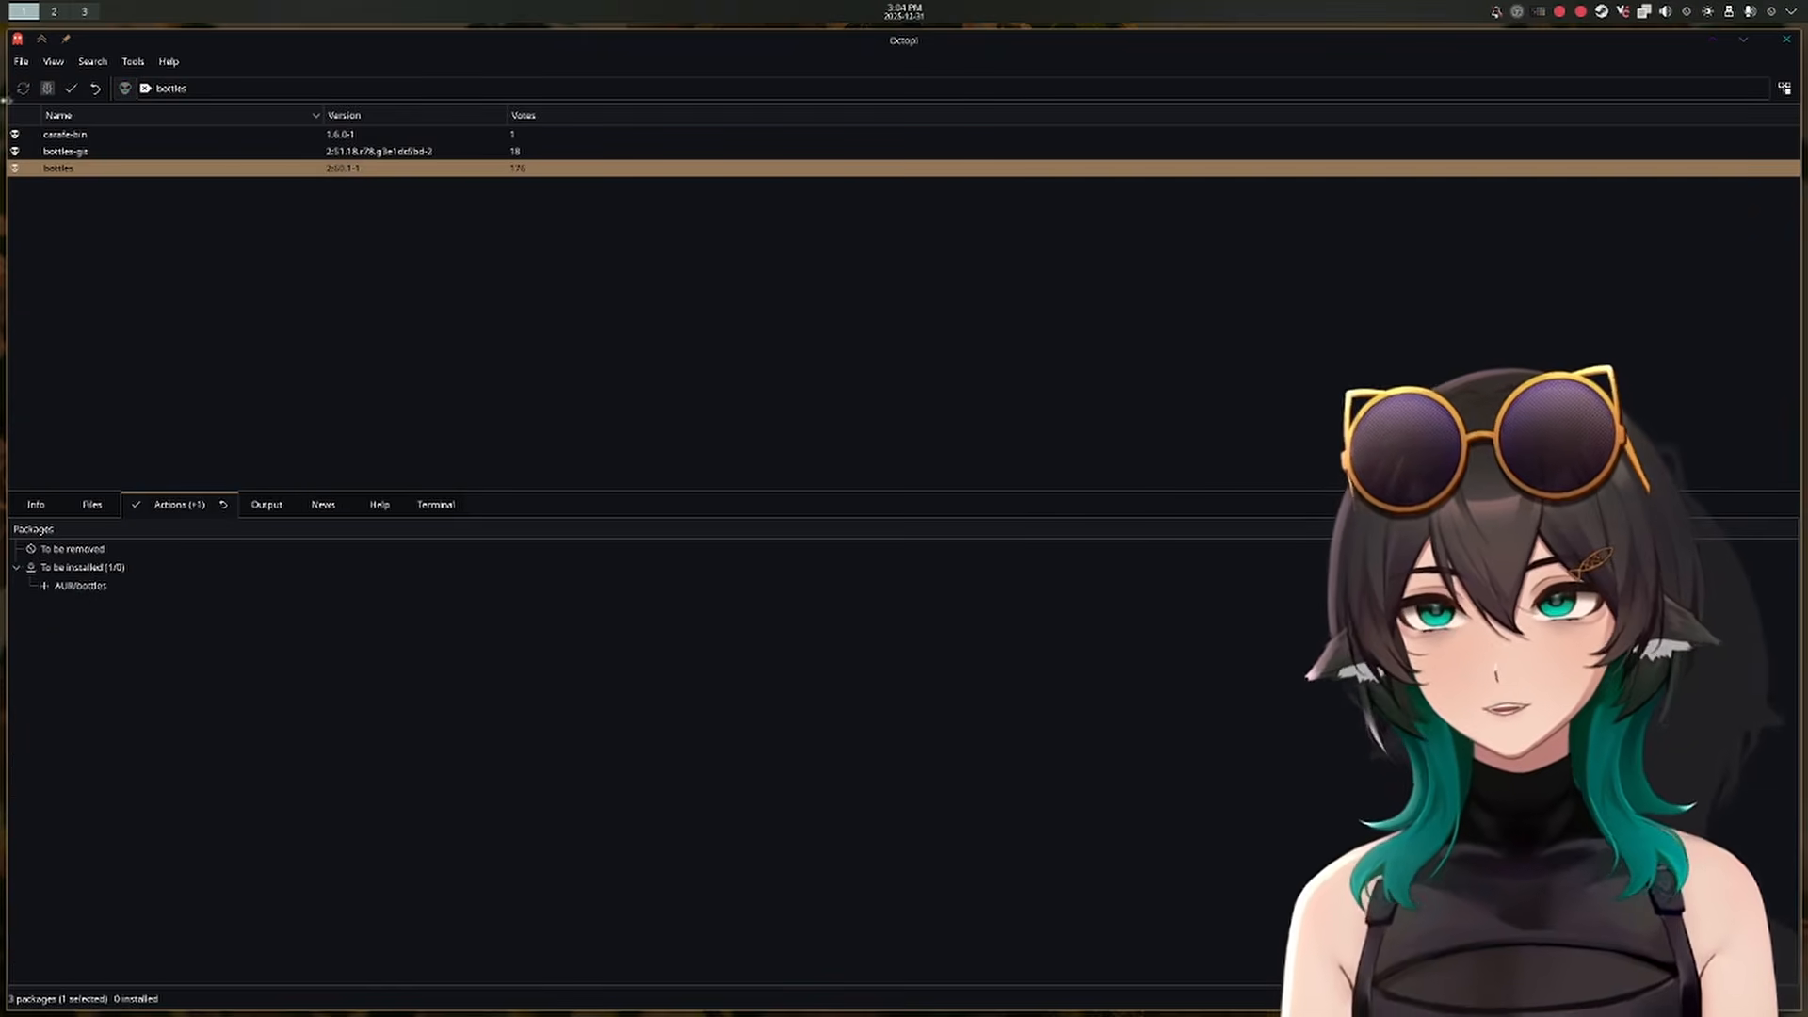
# Install the marked AUR package, choosing provider 1 (bottles) and agreeing to proceed with the installation
pyautogui.click(72, 90)
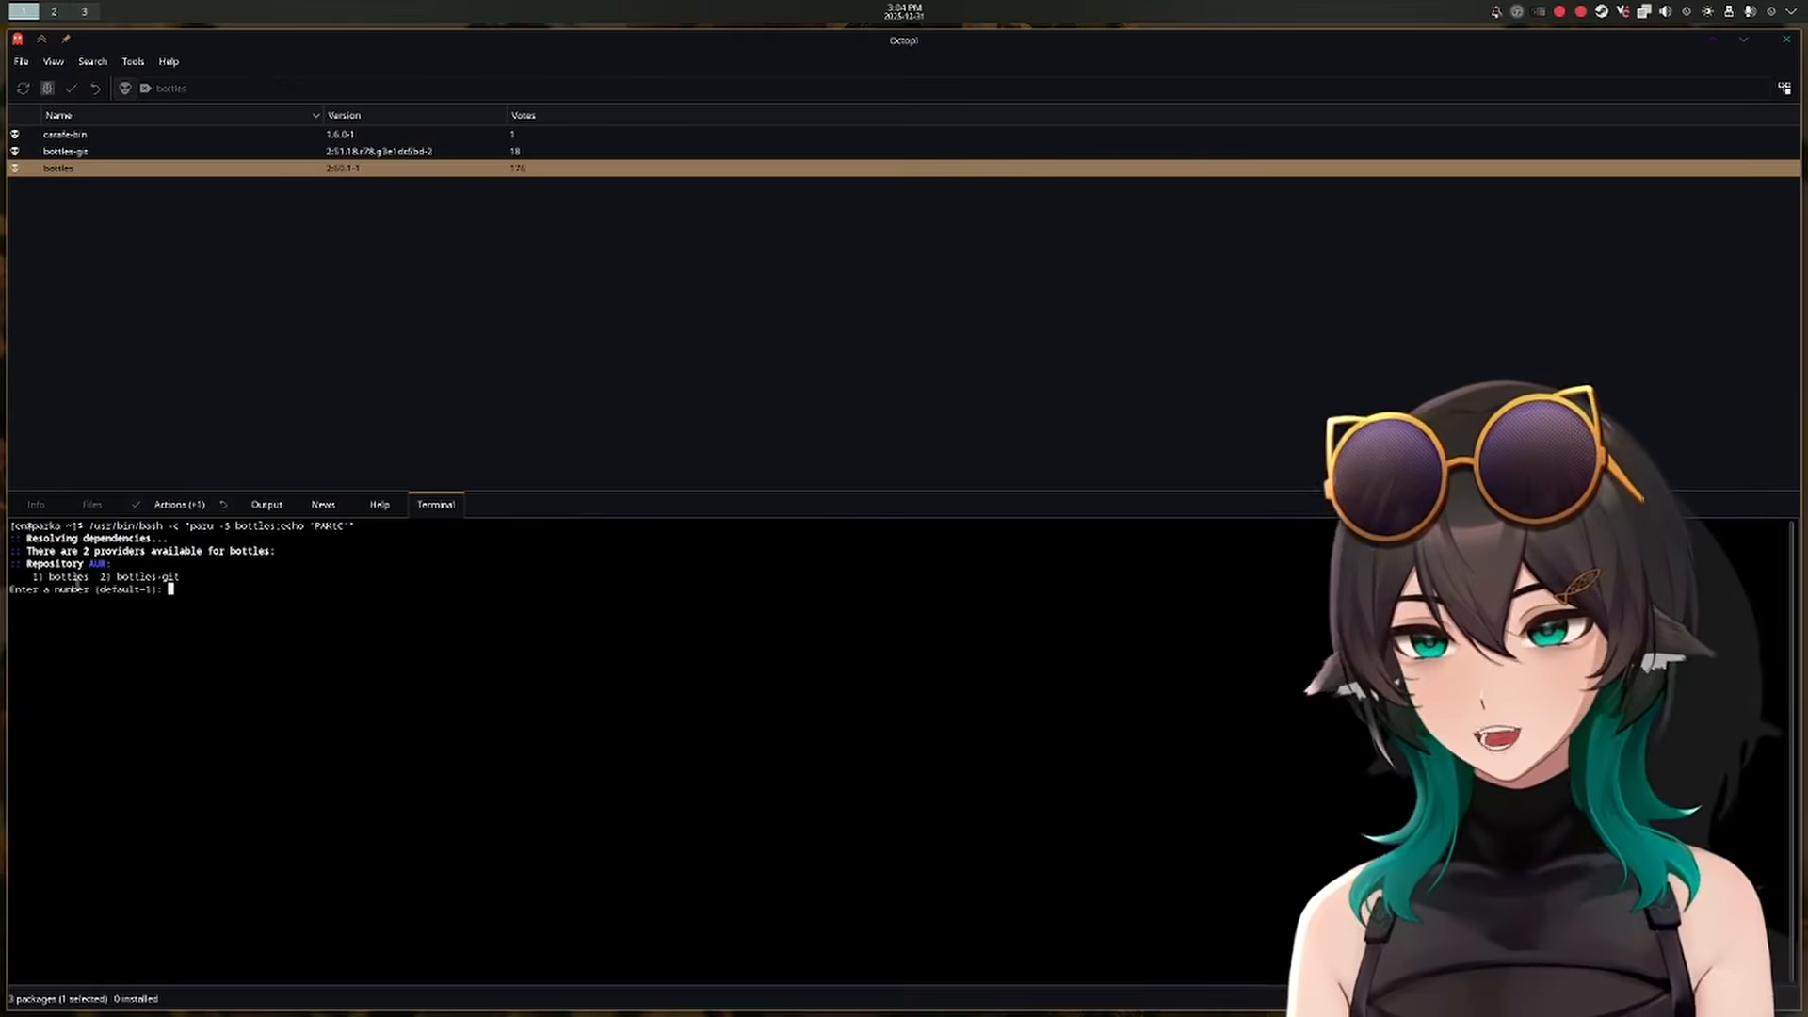
pyautogui.moveTo(209, 586); pyautogui.dragTo(26, 588)
pyautogui.click(106, 583)
pyautogui.click(224, 594)
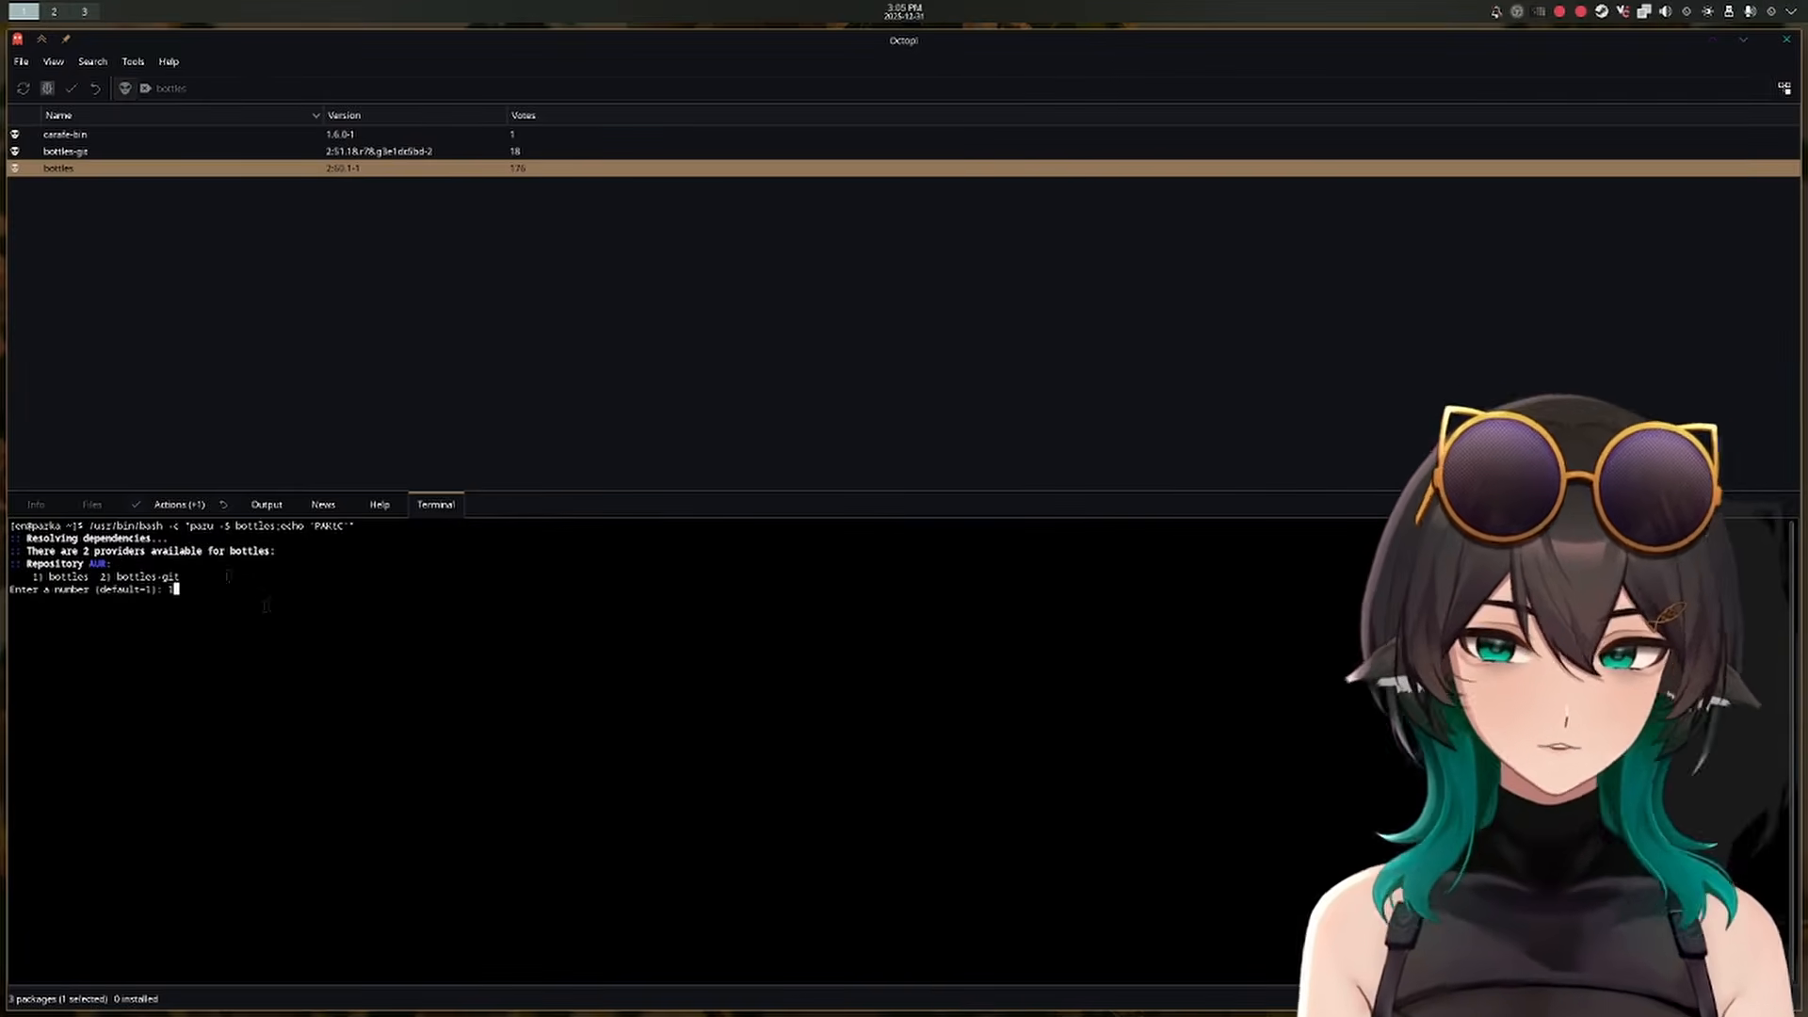
pyautogui.moveTo(204, 577); pyautogui.dragTo(120, 578)
pyautogui.write('1')
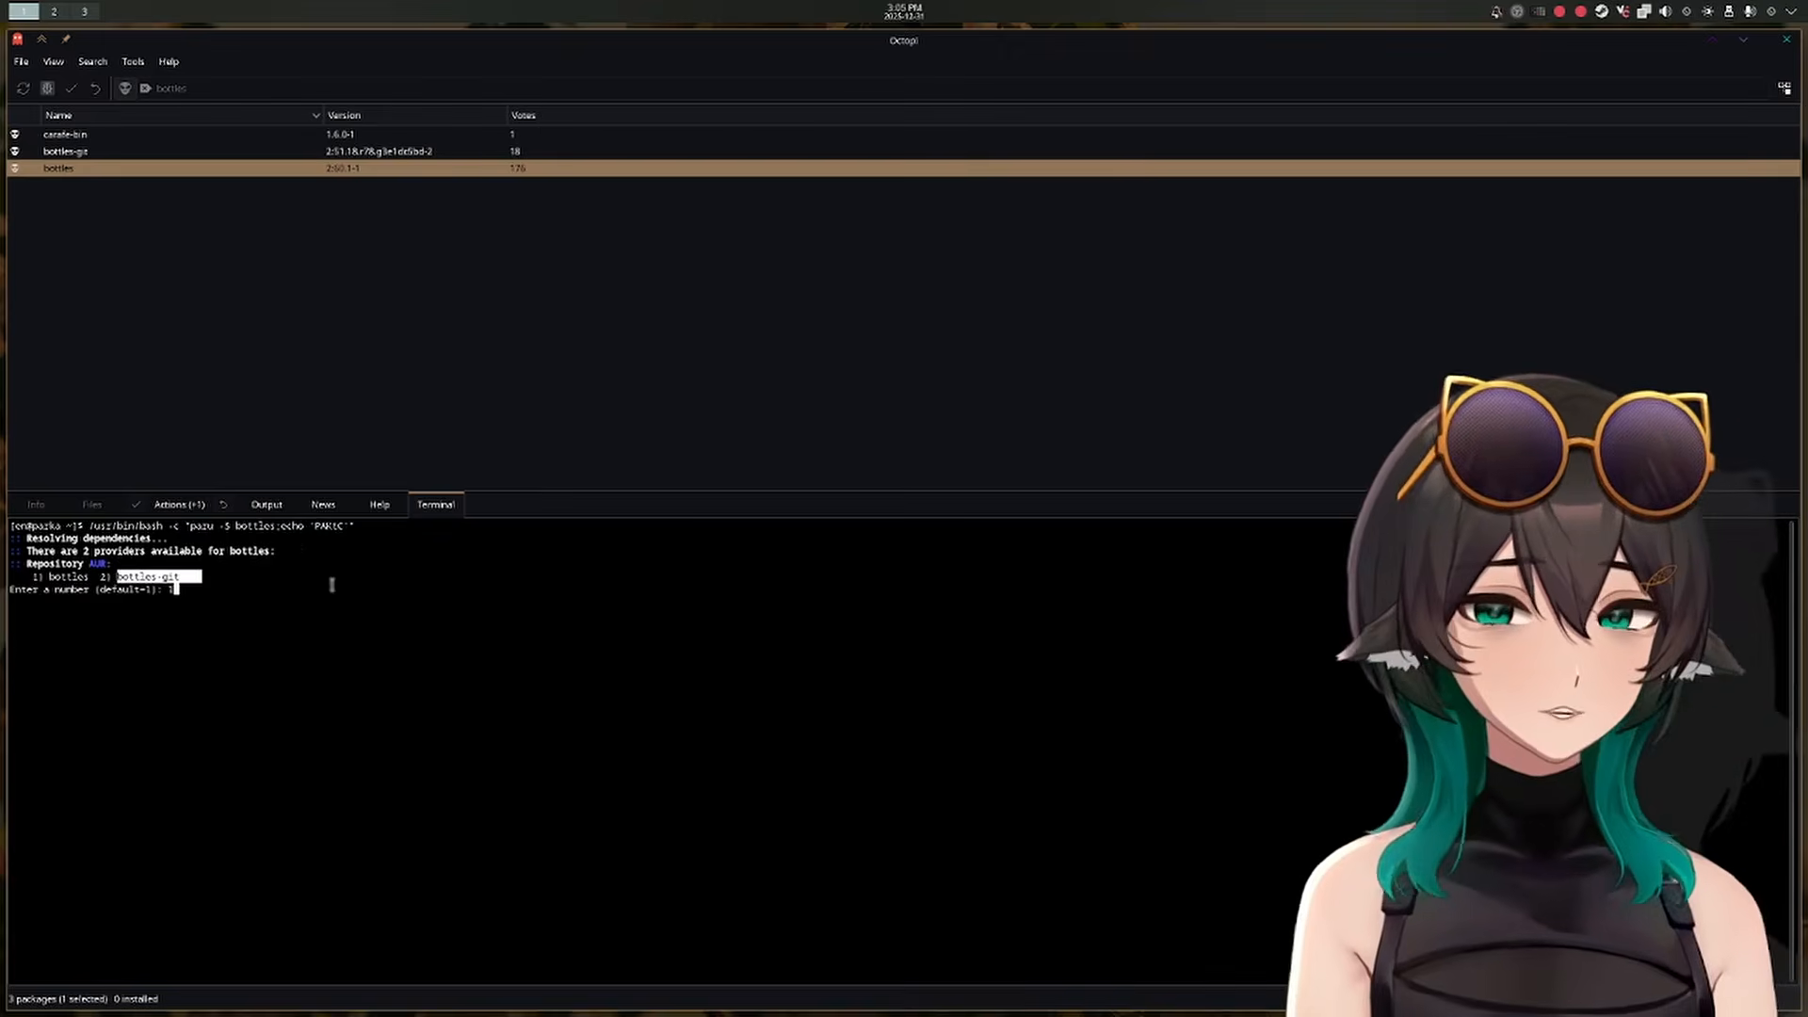
pyautogui.press('Return')
pyautogui.write('y')
pyautogui.press('Return')
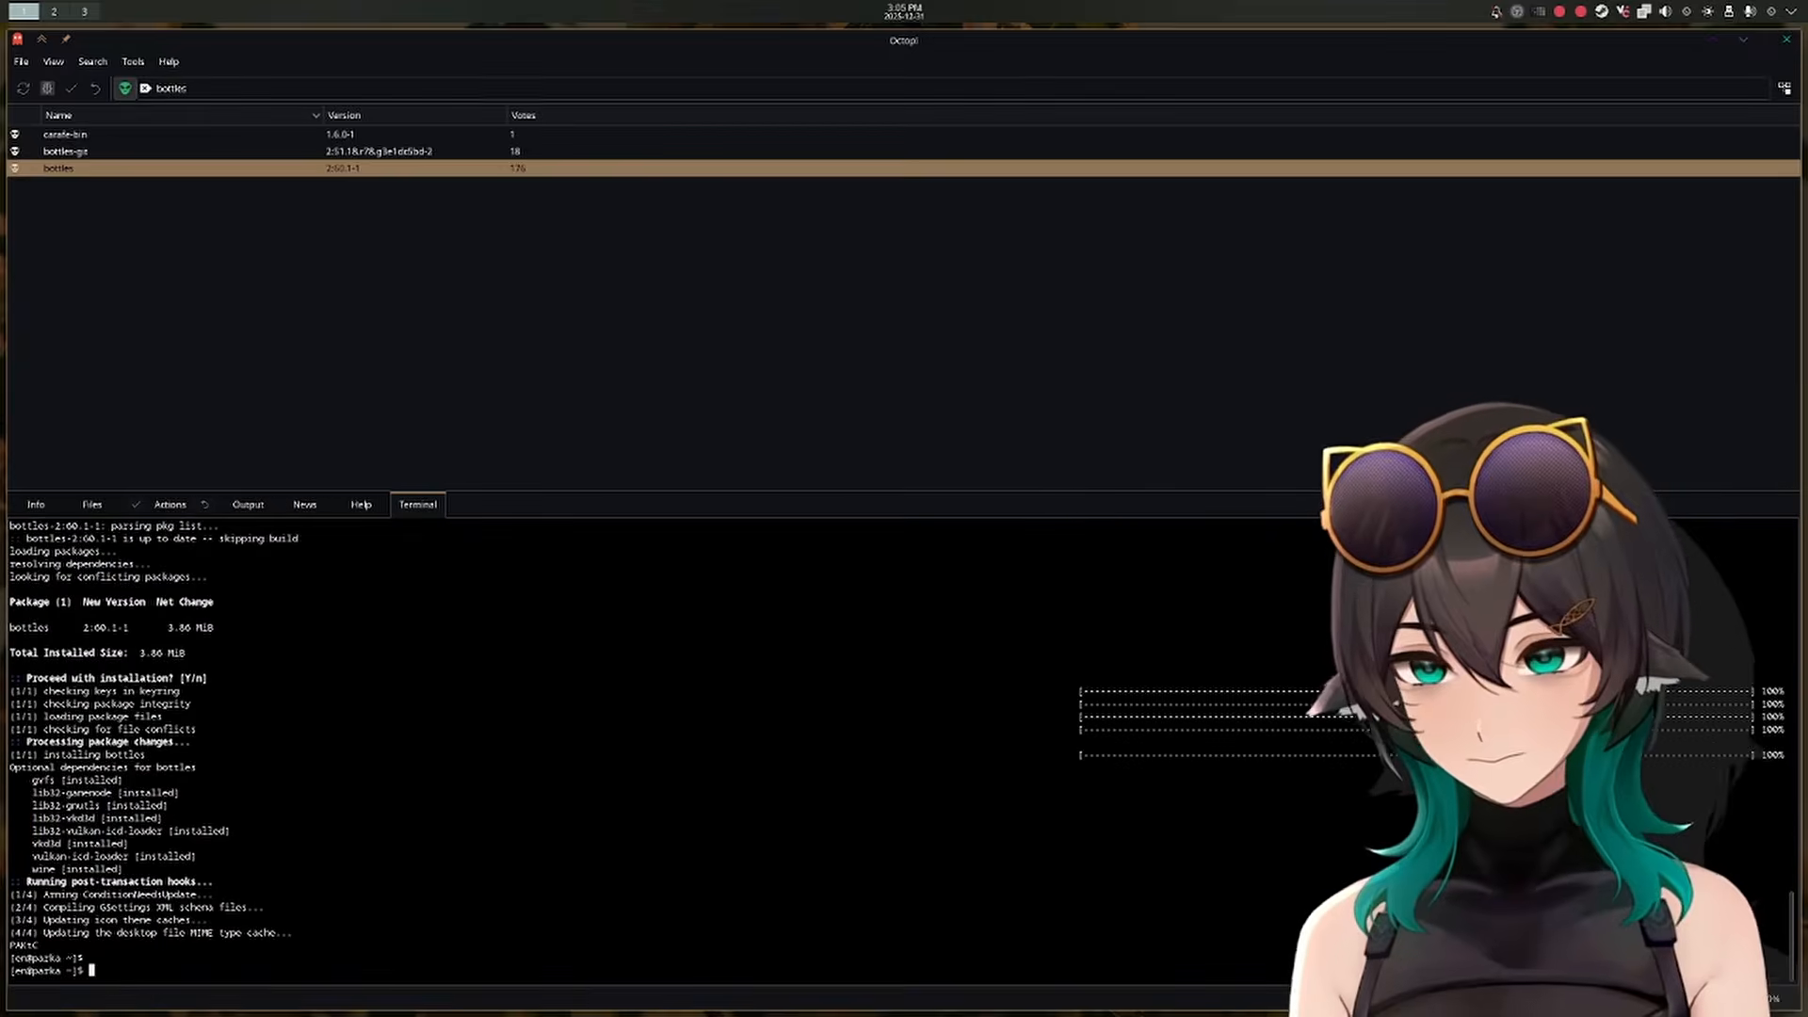
# In the browser, open the 4.x version entry of CLIP STUDIO PAINT on WineHQ AppDB and go to its installation instructions
pyautogui.click(666, 325)
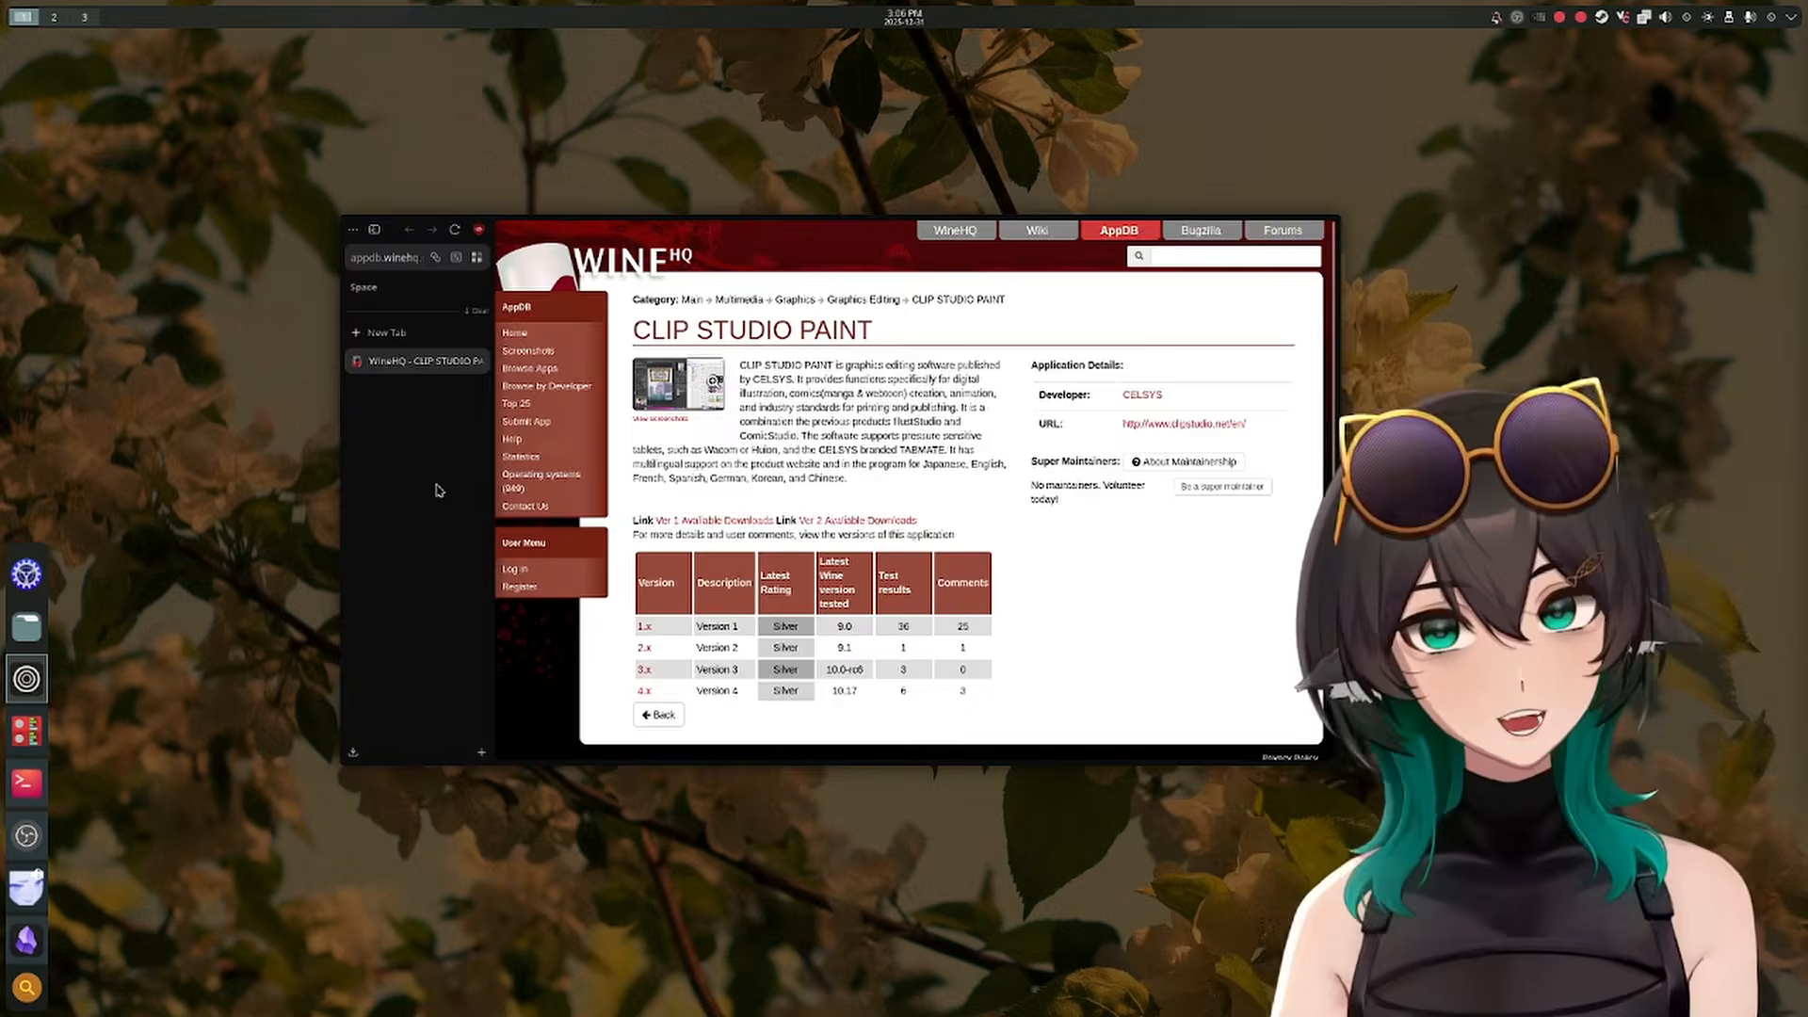
pyautogui.moveTo(436, 489); pyautogui.dragTo(467, 544)
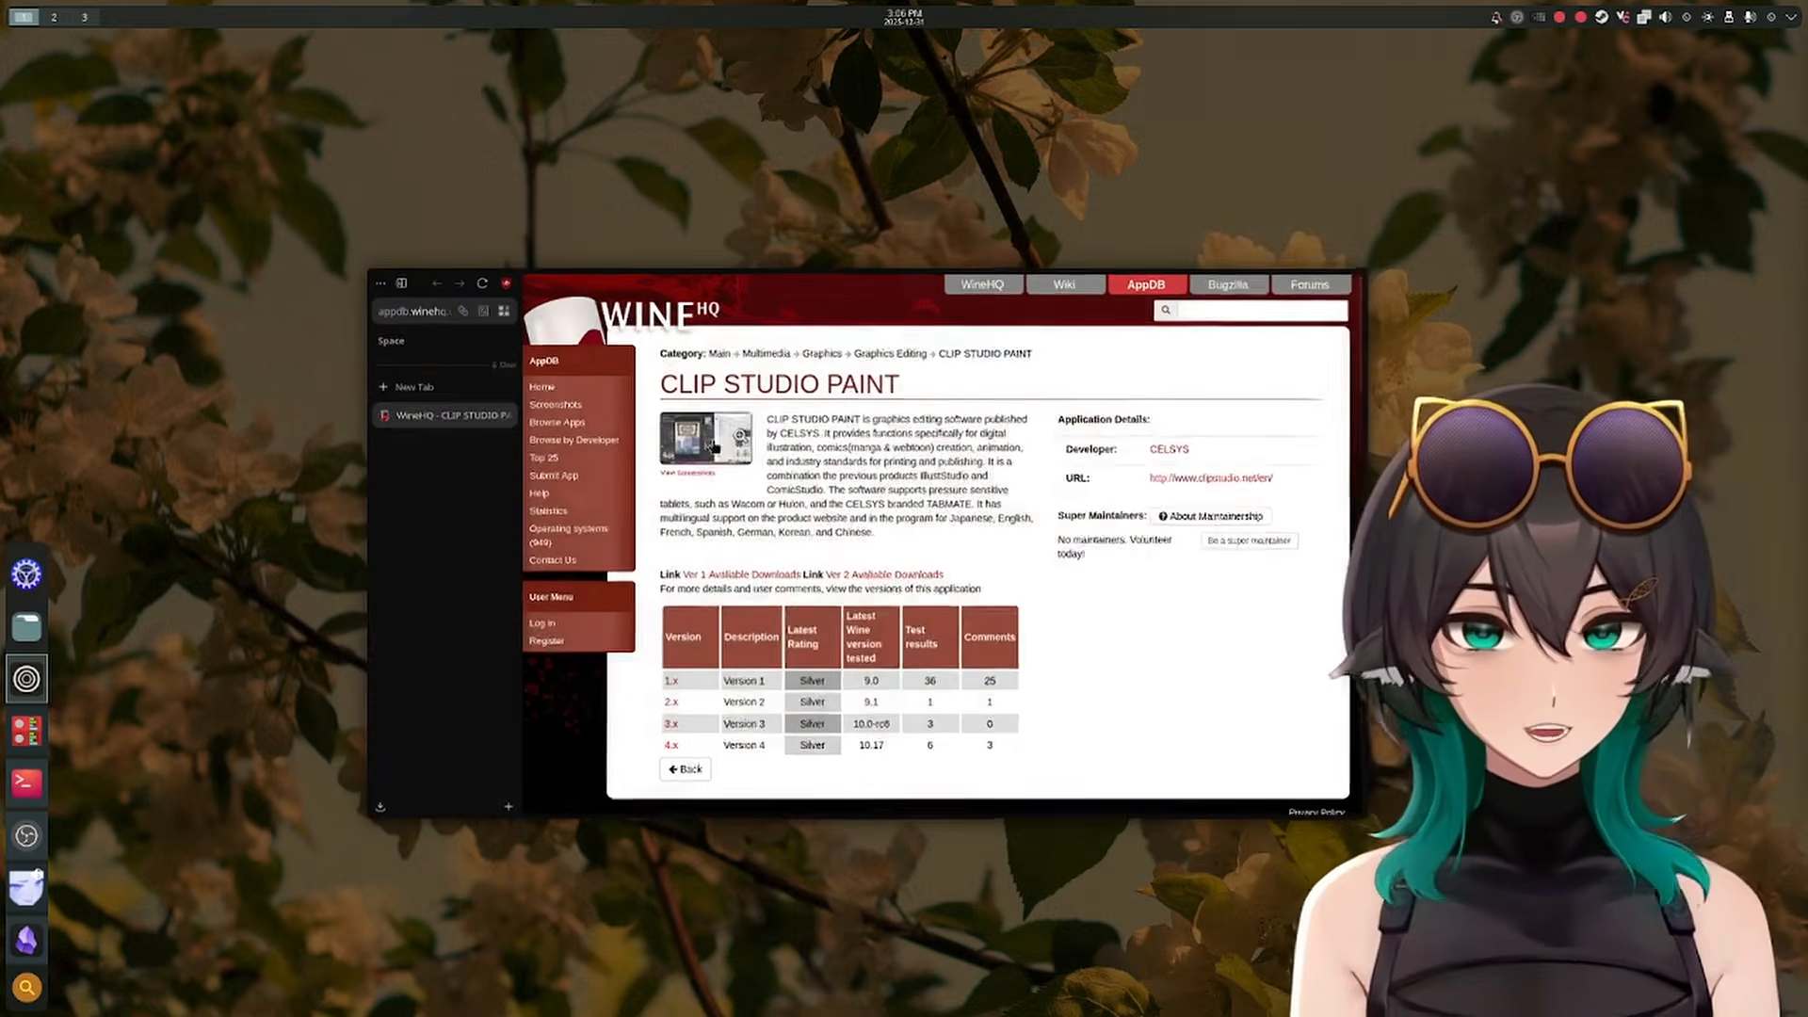
pyautogui.scroll(-2, 734, 352)
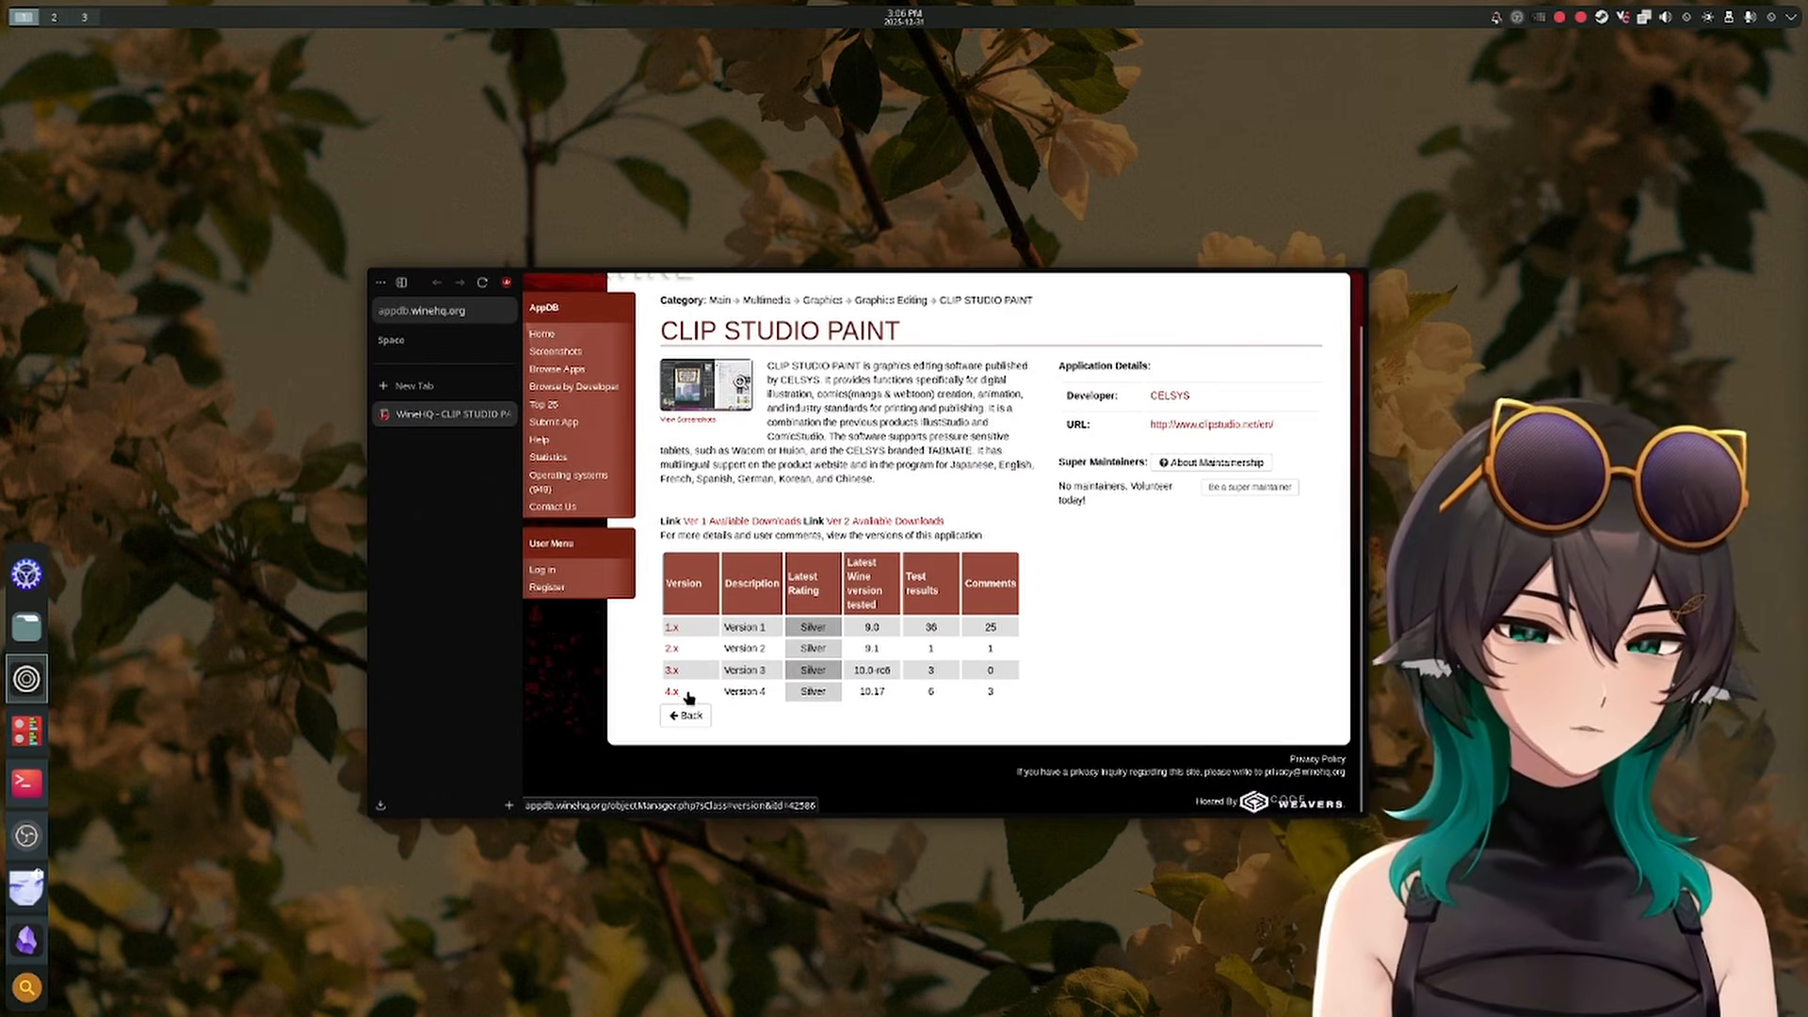
pyautogui.click(670, 695)
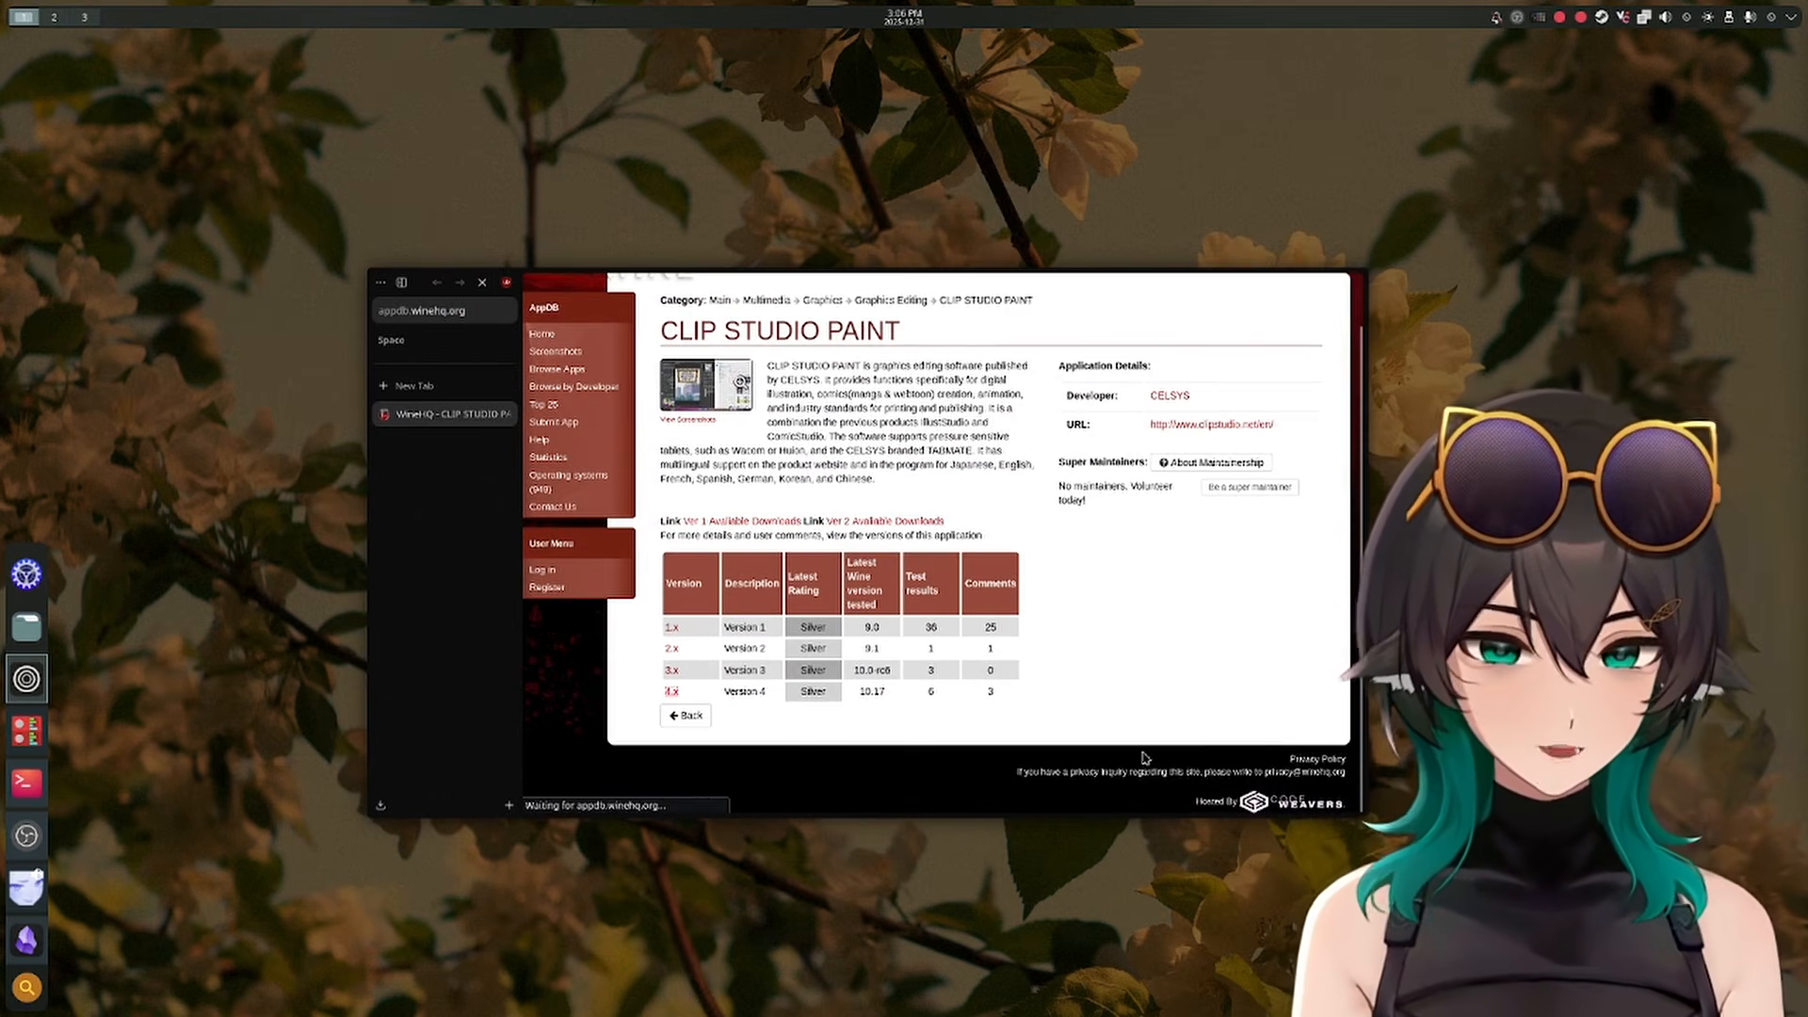
pyautogui.scroll(-10, 848, 528)
pyautogui.scroll(2, 702, 367)
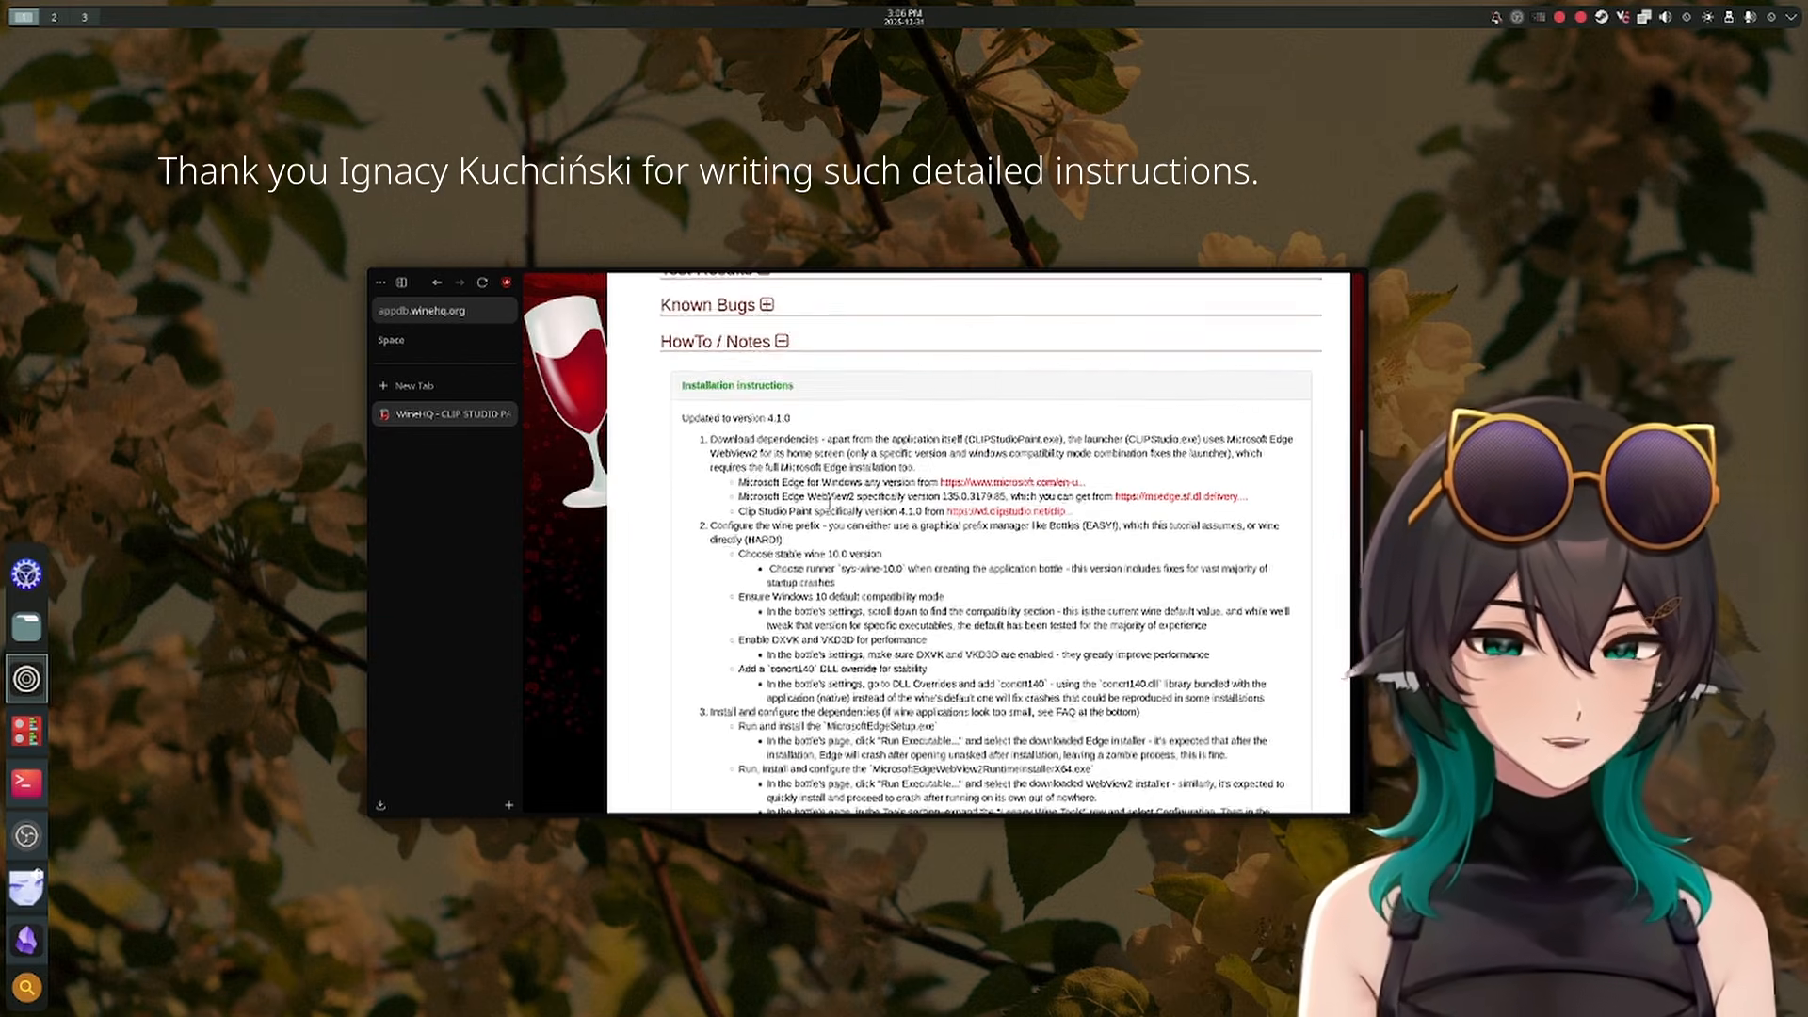
pyautogui.moveTo(695, 381); pyautogui.dragTo(1071, 561)
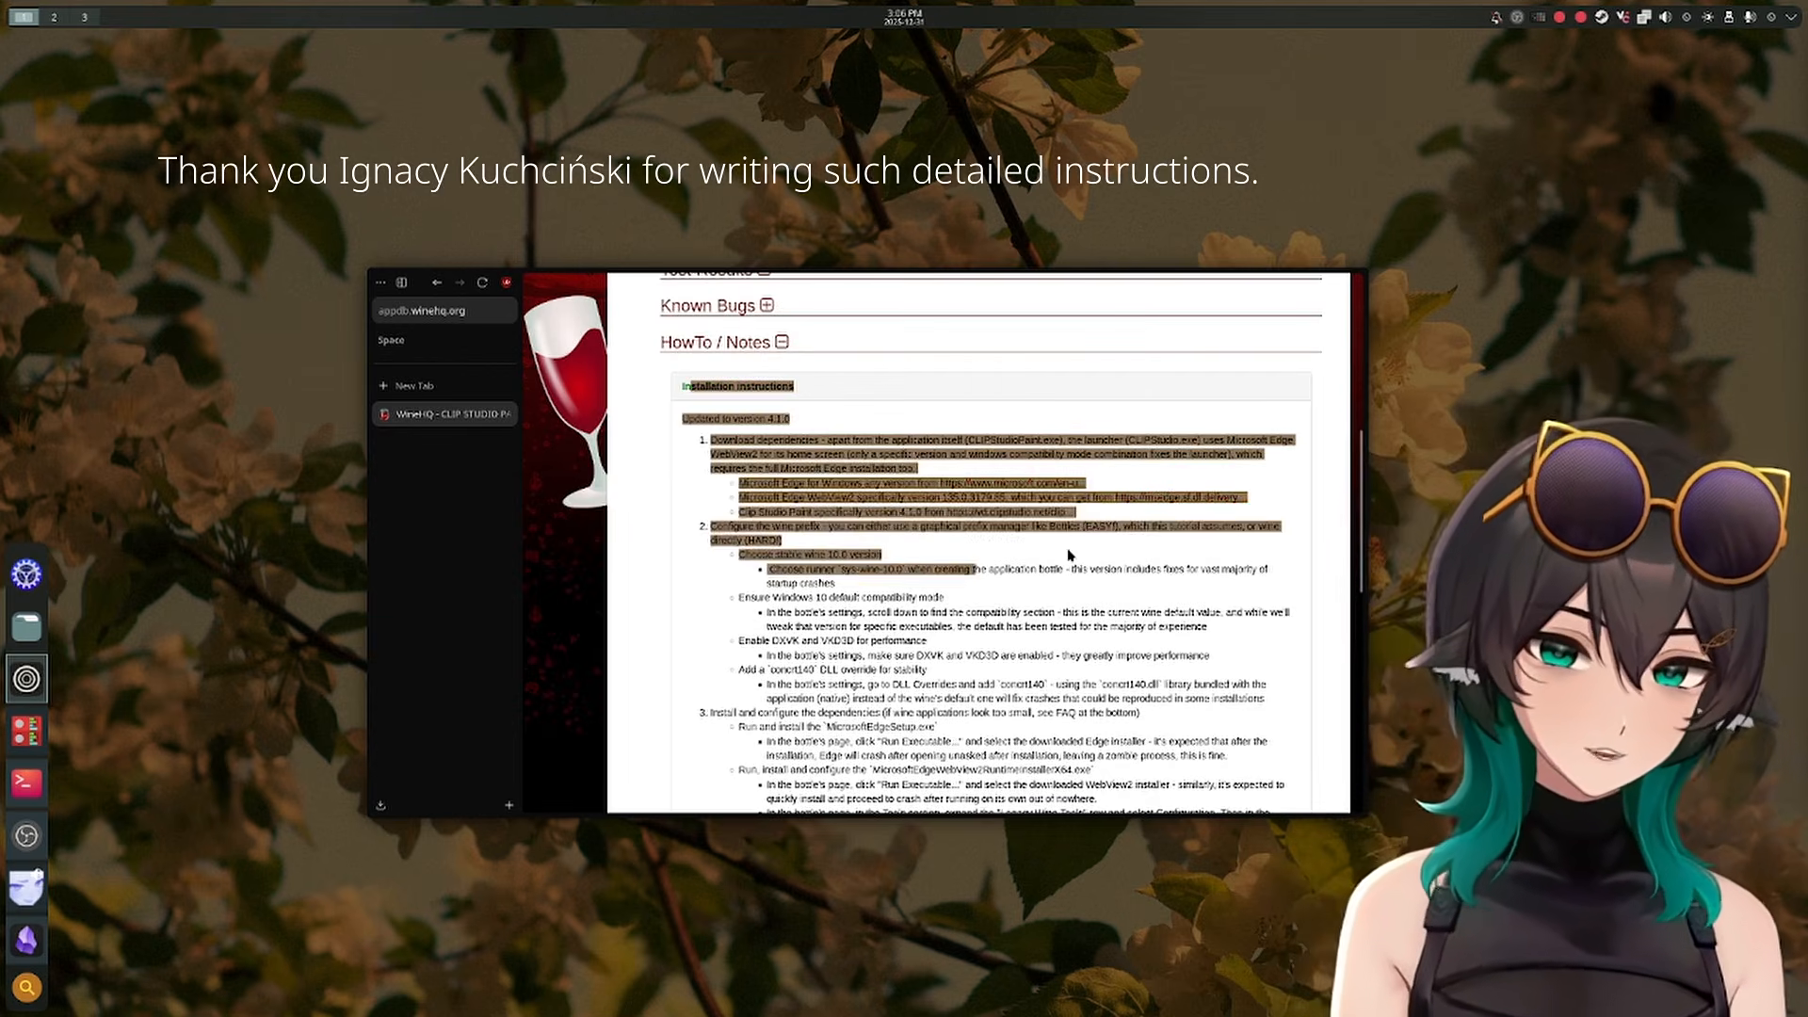
pyautogui.click(1045, 579)
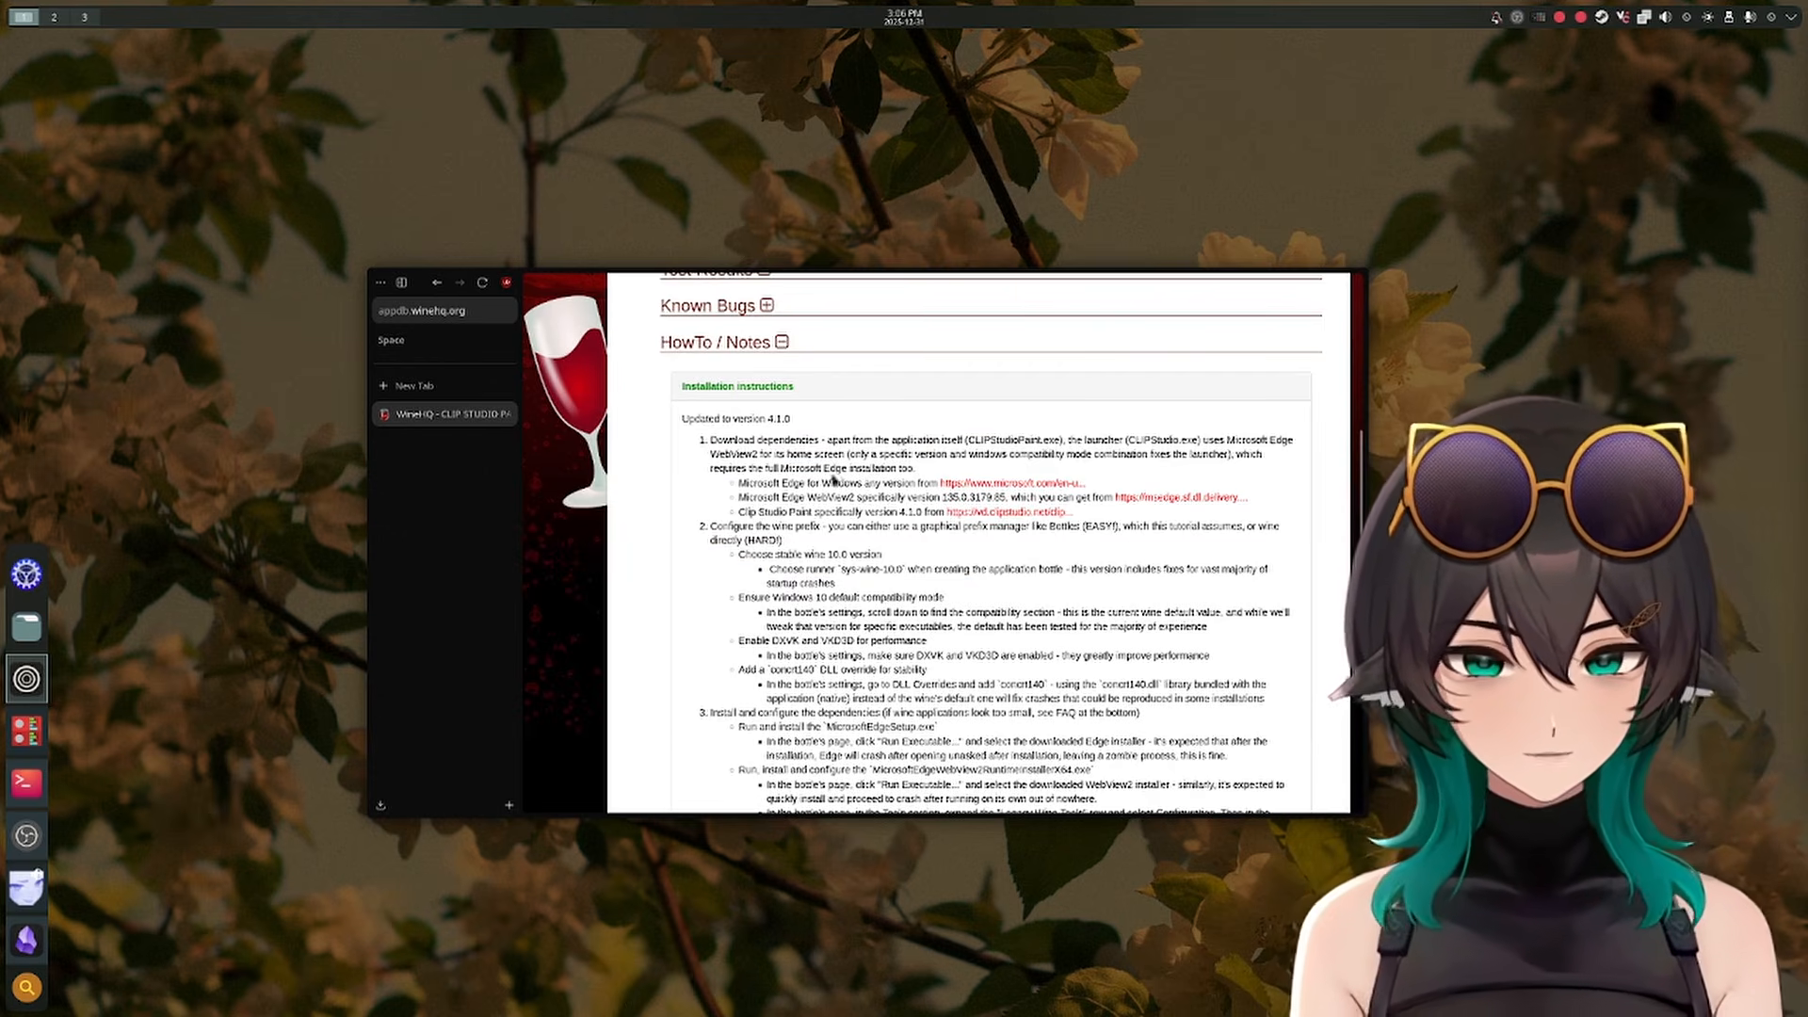
# Download the Microsoft Edge for Windows installer and the WebView2 135.0.3179.85 installer through the links in the instructions
pyautogui.moveTo(758, 486); pyautogui.dragTo(919, 486)
pyautogui.click(921, 489)
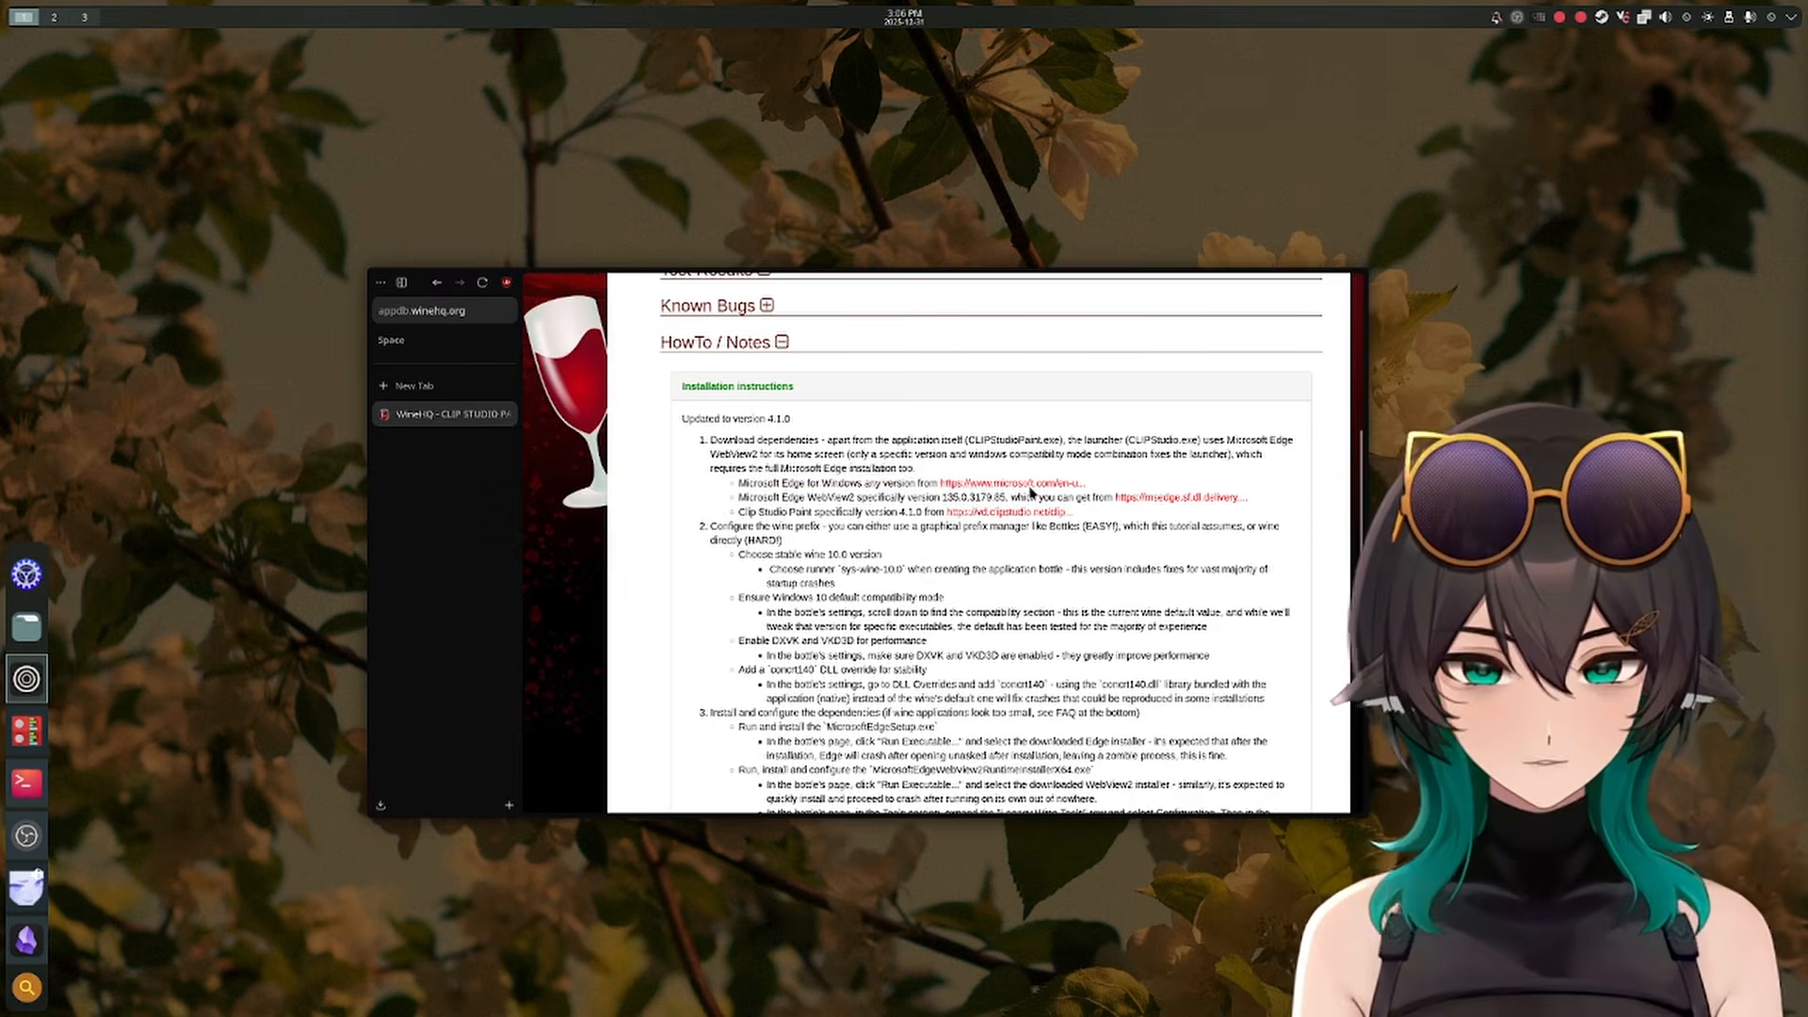
pyautogui.keyDown('alt'); pyautogui.click(1020, 484); pyautogui.keyUp('alt')
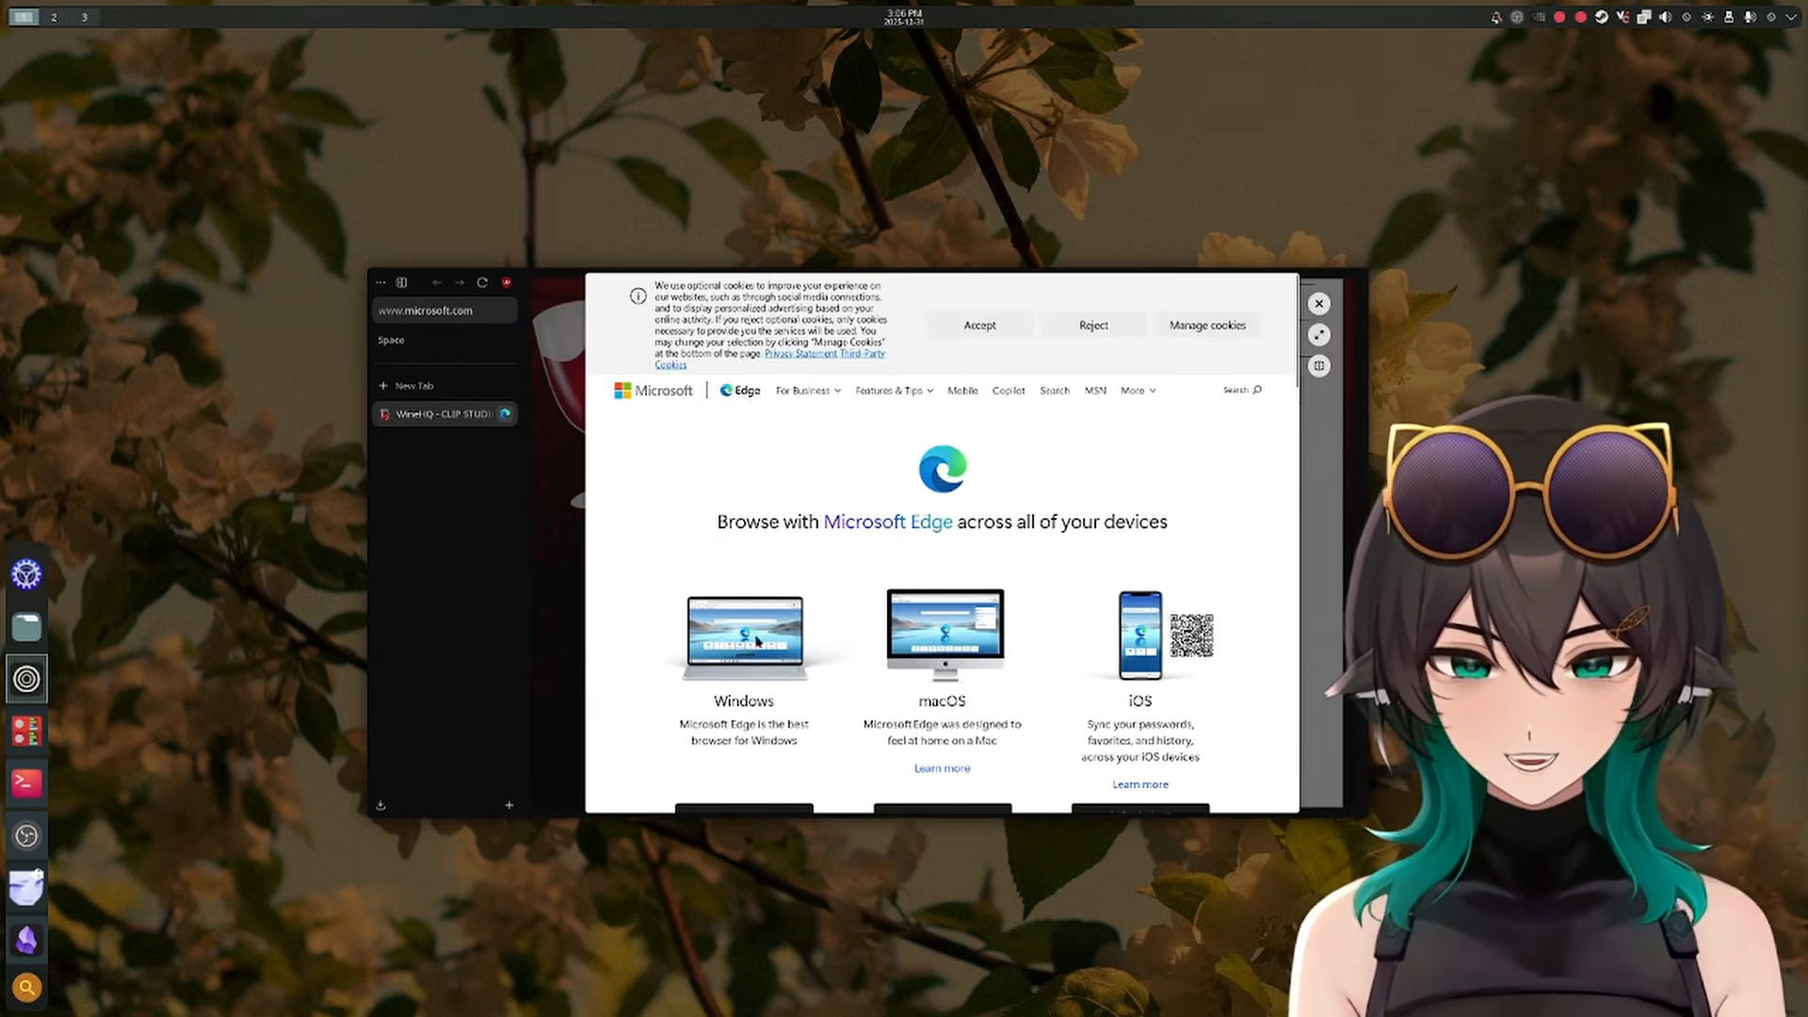
pyautogui.scroll(-2, 750, 670)
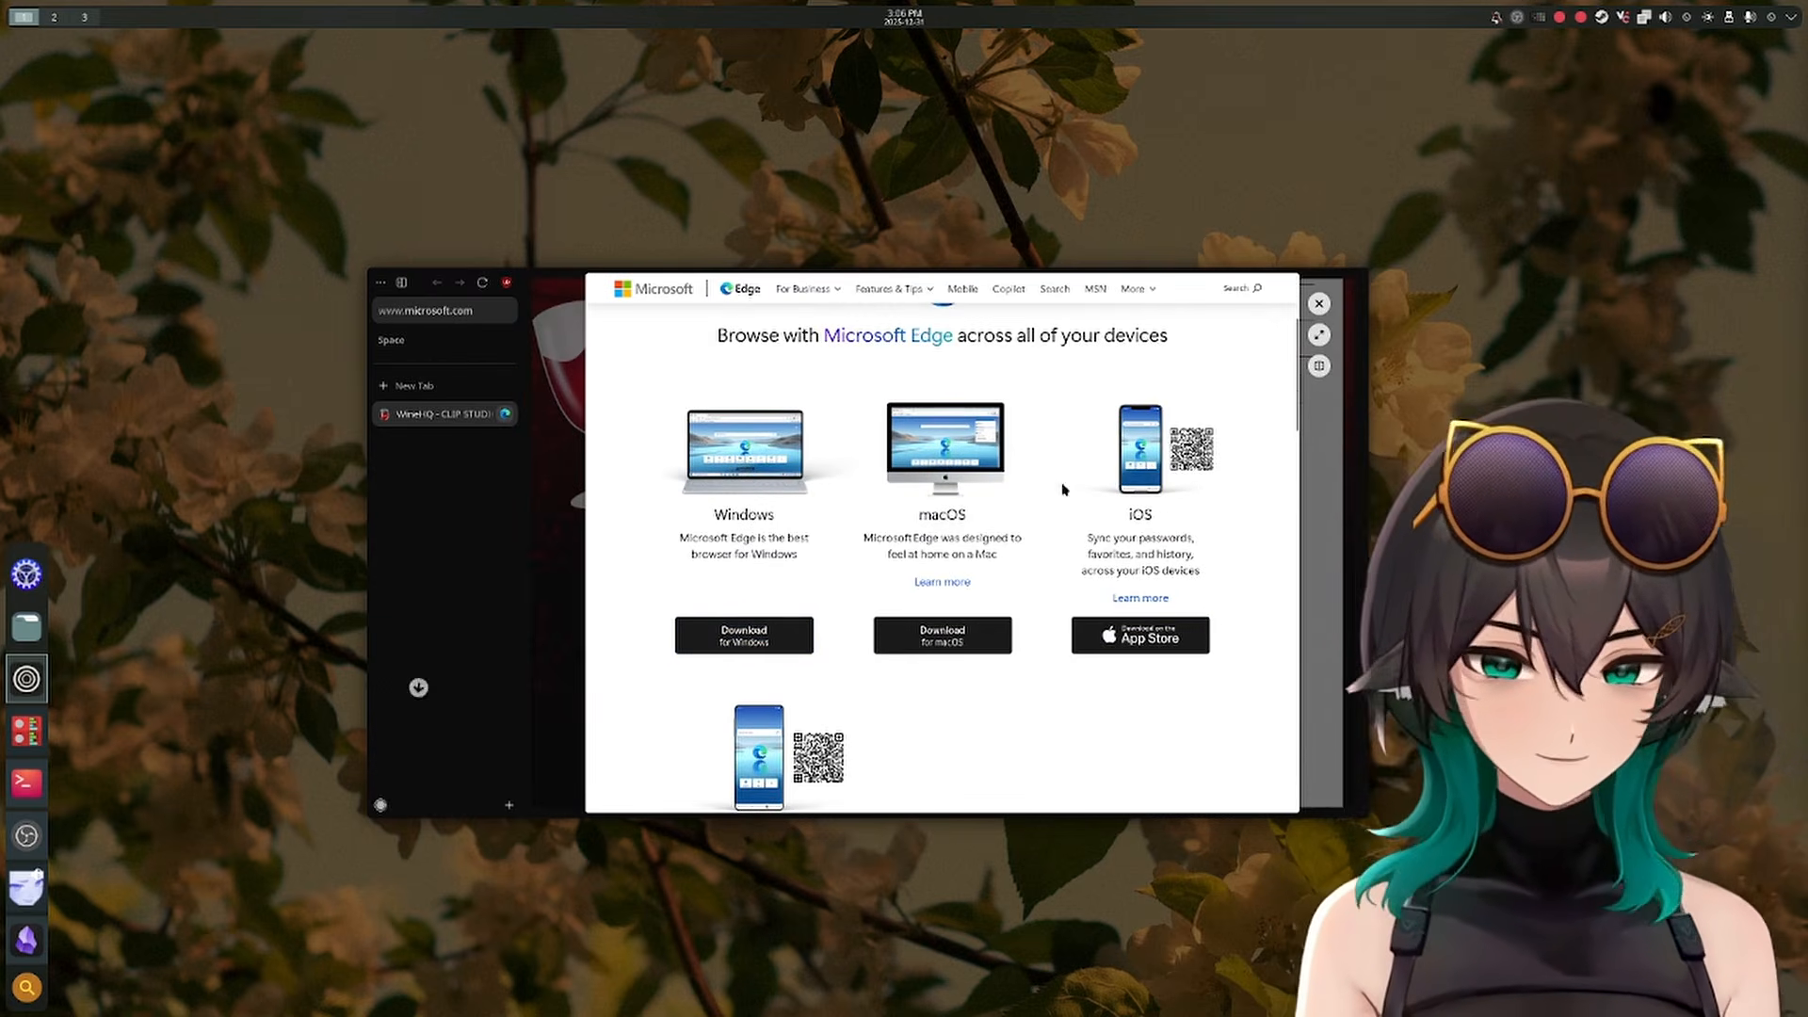
pyautogui.click(1318, 303)
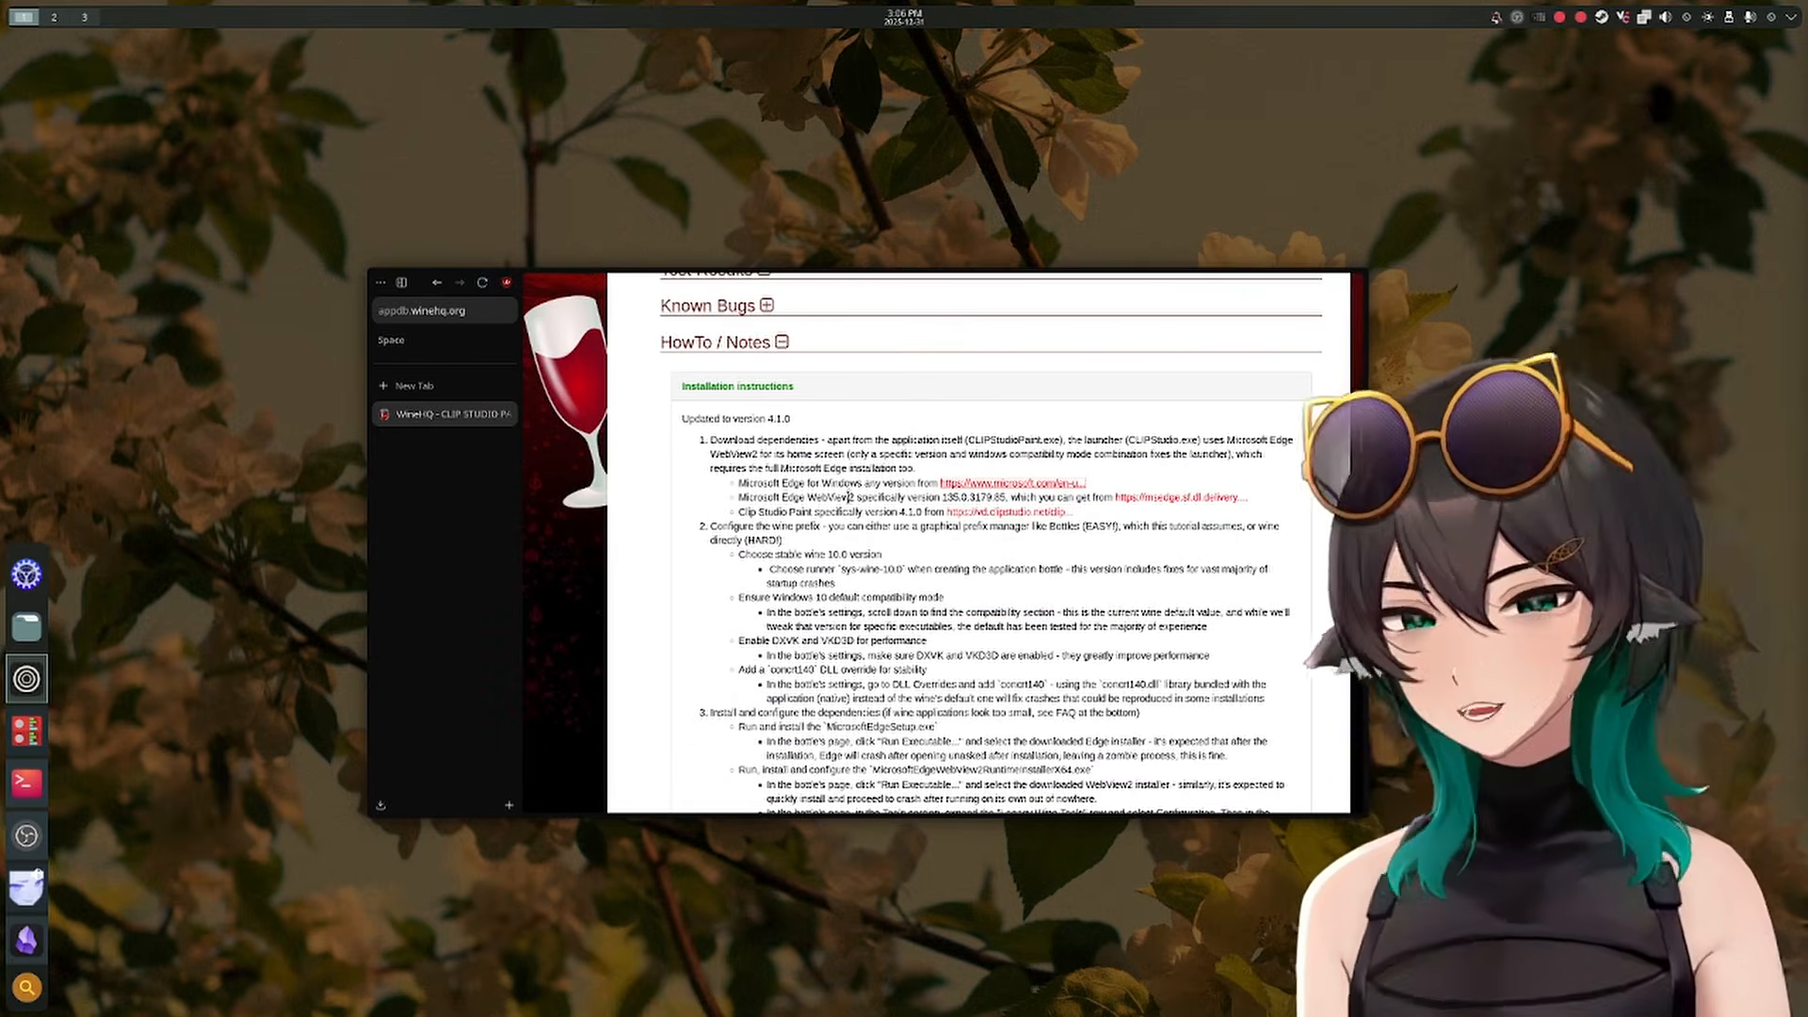
pyautogui.click(1149, 497)
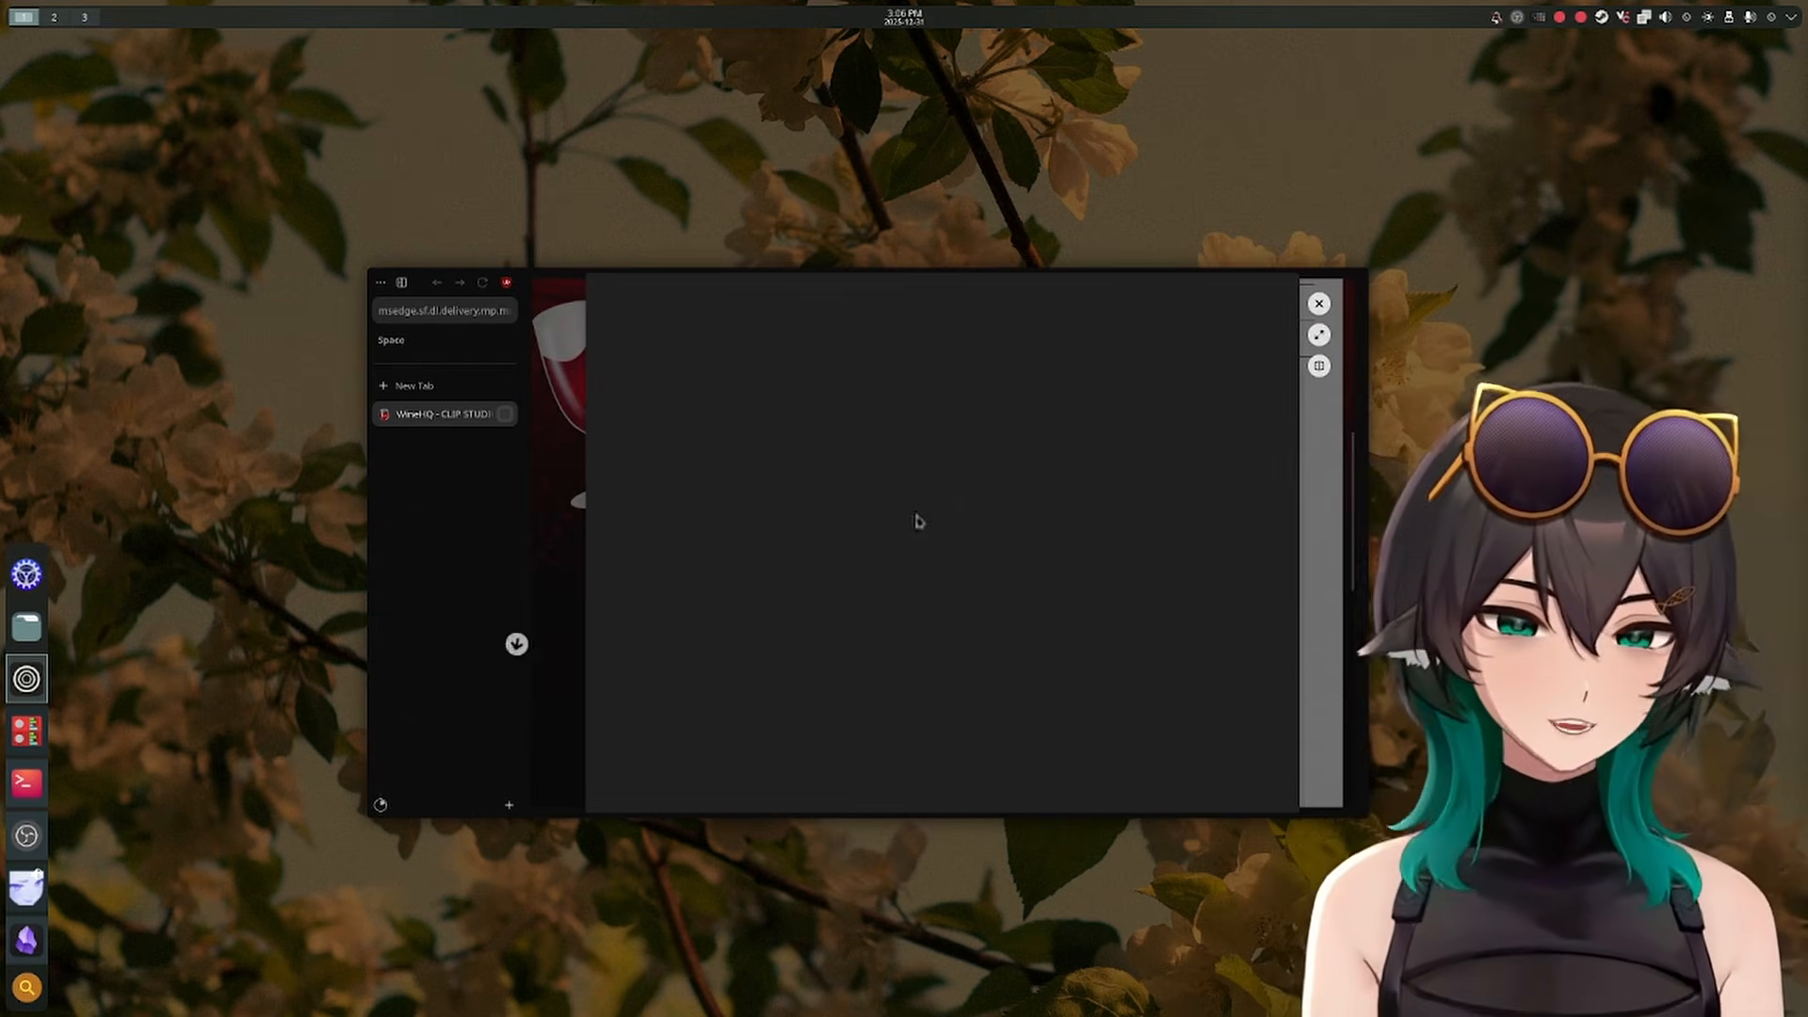
pyautogui.click(1318, 306)
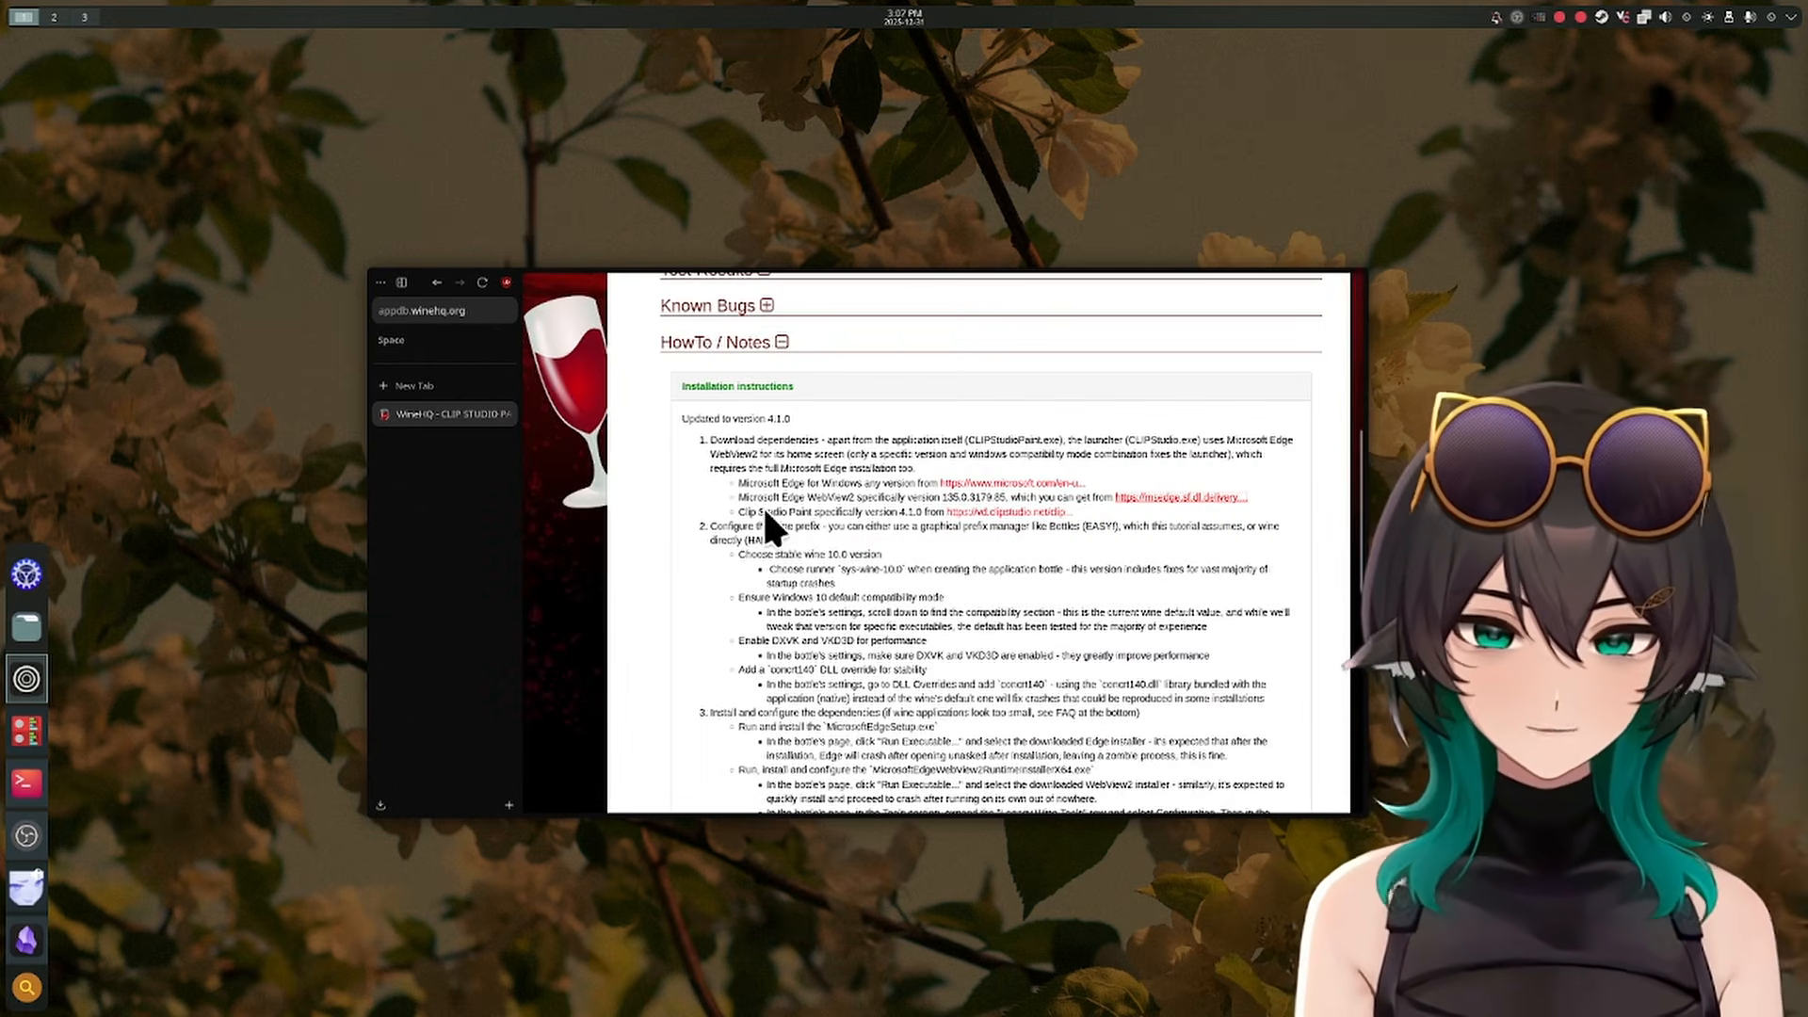
# Start downloading the Clip Studio Paint 4.1.0 installer from the instructions and check the download list
pyautogui.moveTo(739, 512); pyautogui.dragTo(815, 511)
pyautogui.click(881, 514)
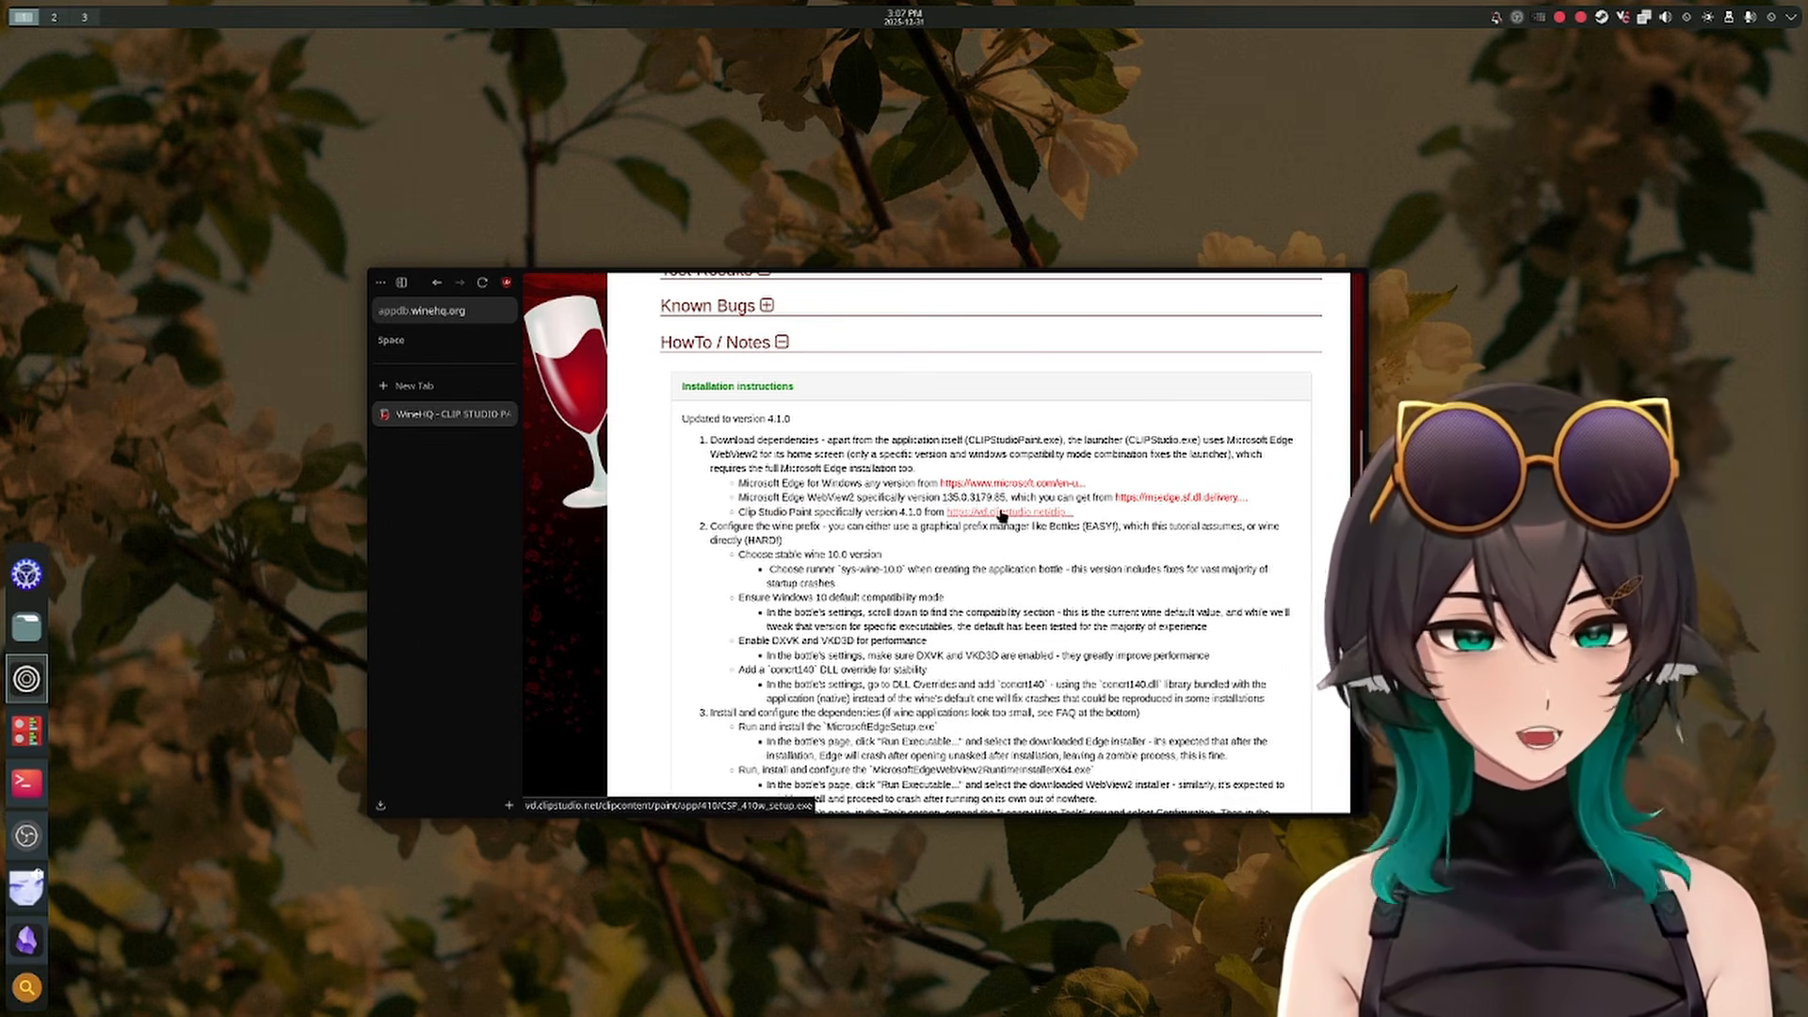
pyautogui.keyDown('alt'); pyautogui.click(1001, 516); pyautogui.keyUp('alt')
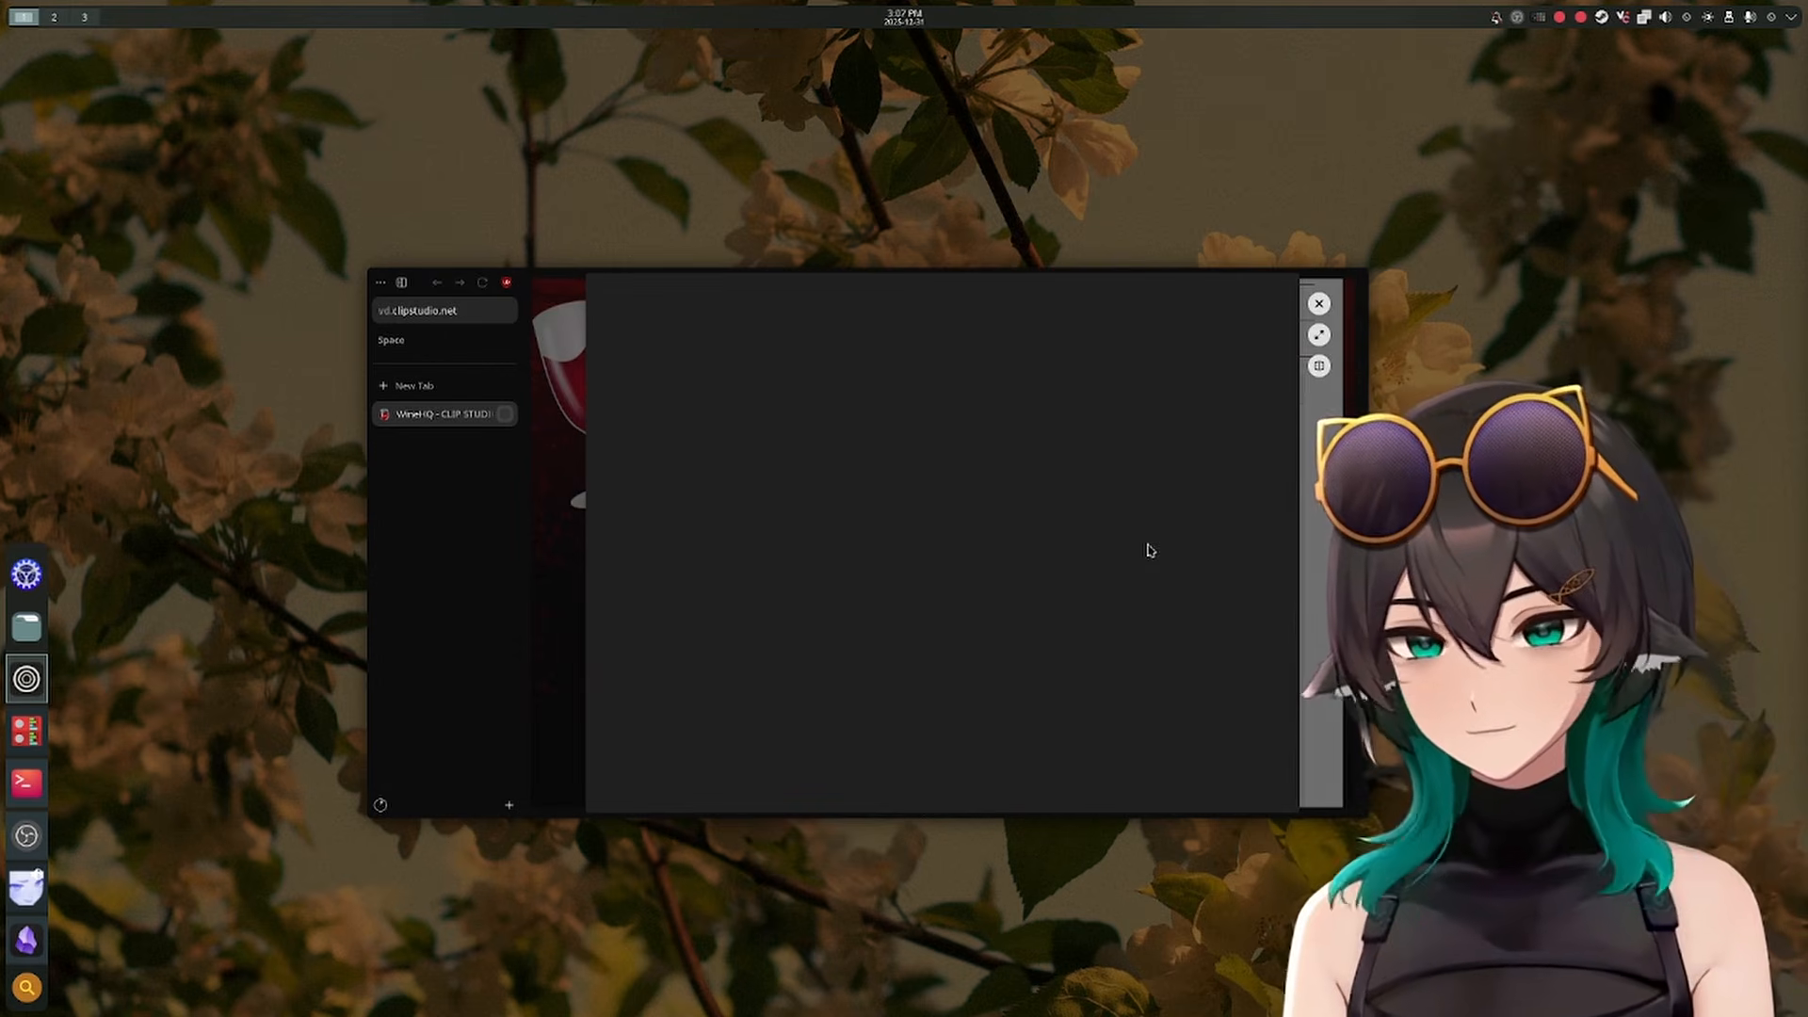
pyautogui.click(381, 804)
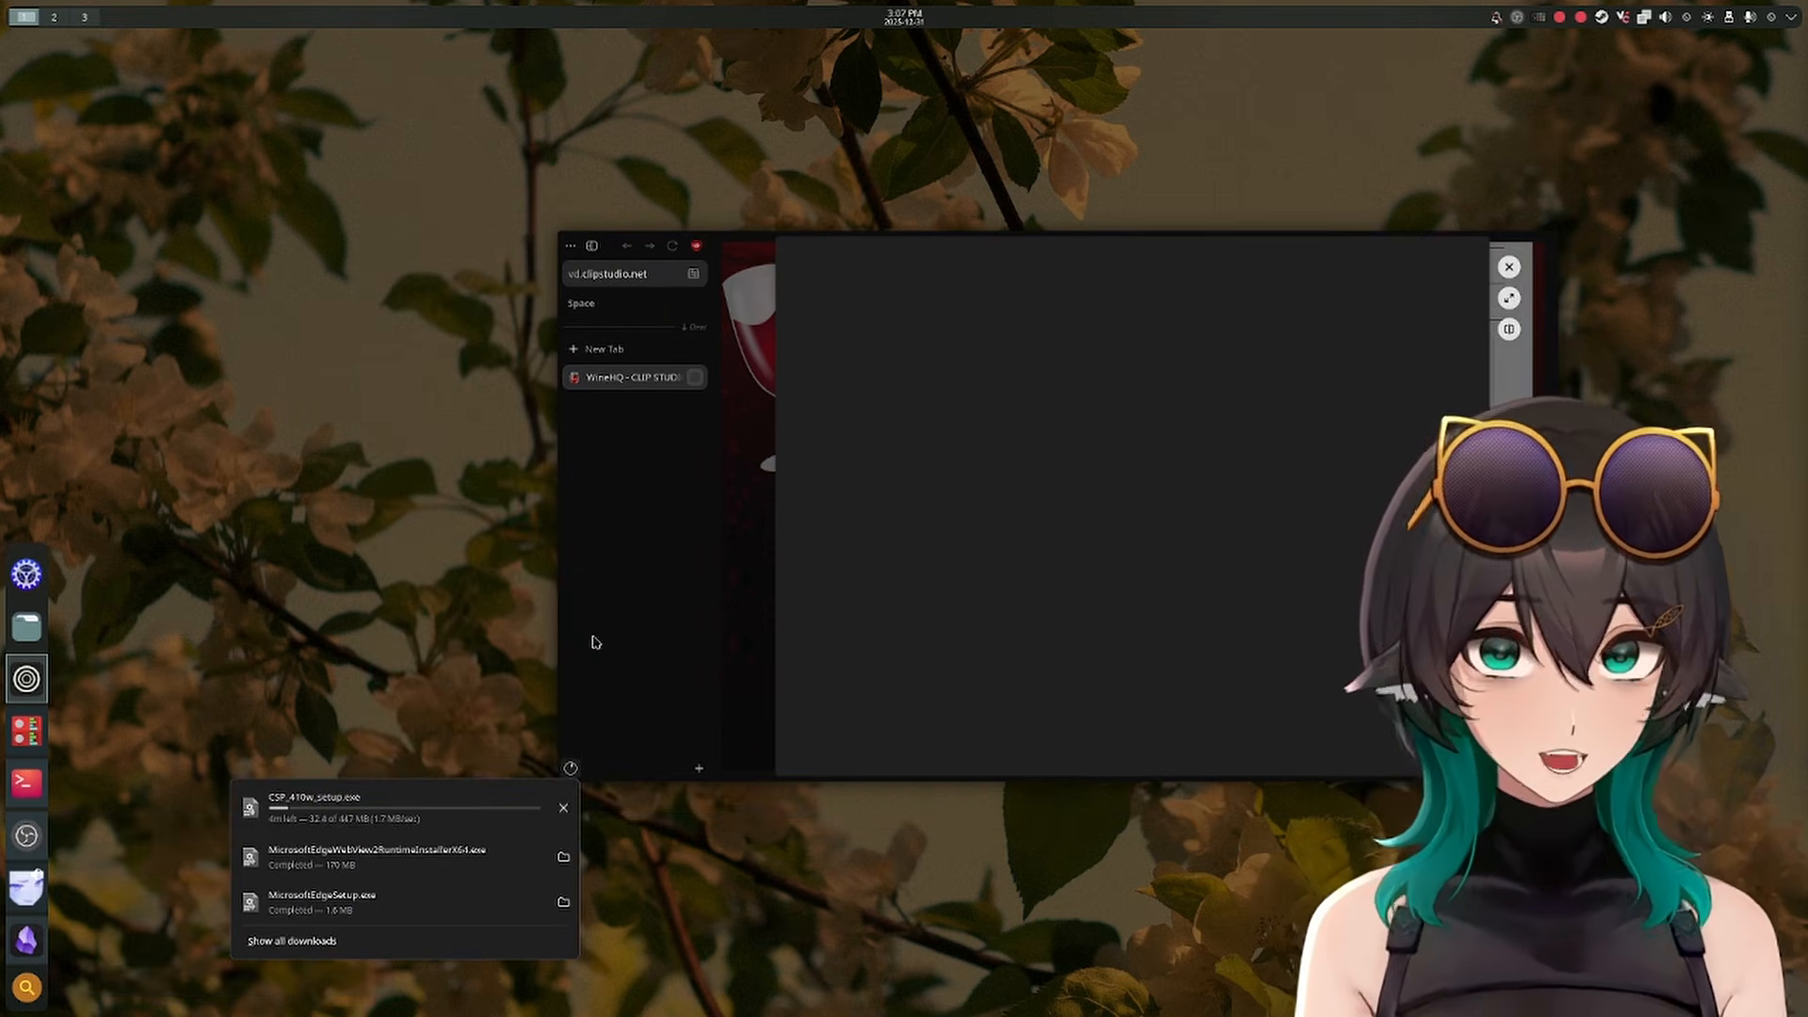
pyautogui.moveTo(696, 515); pyautogui.dragTo(659, 566)
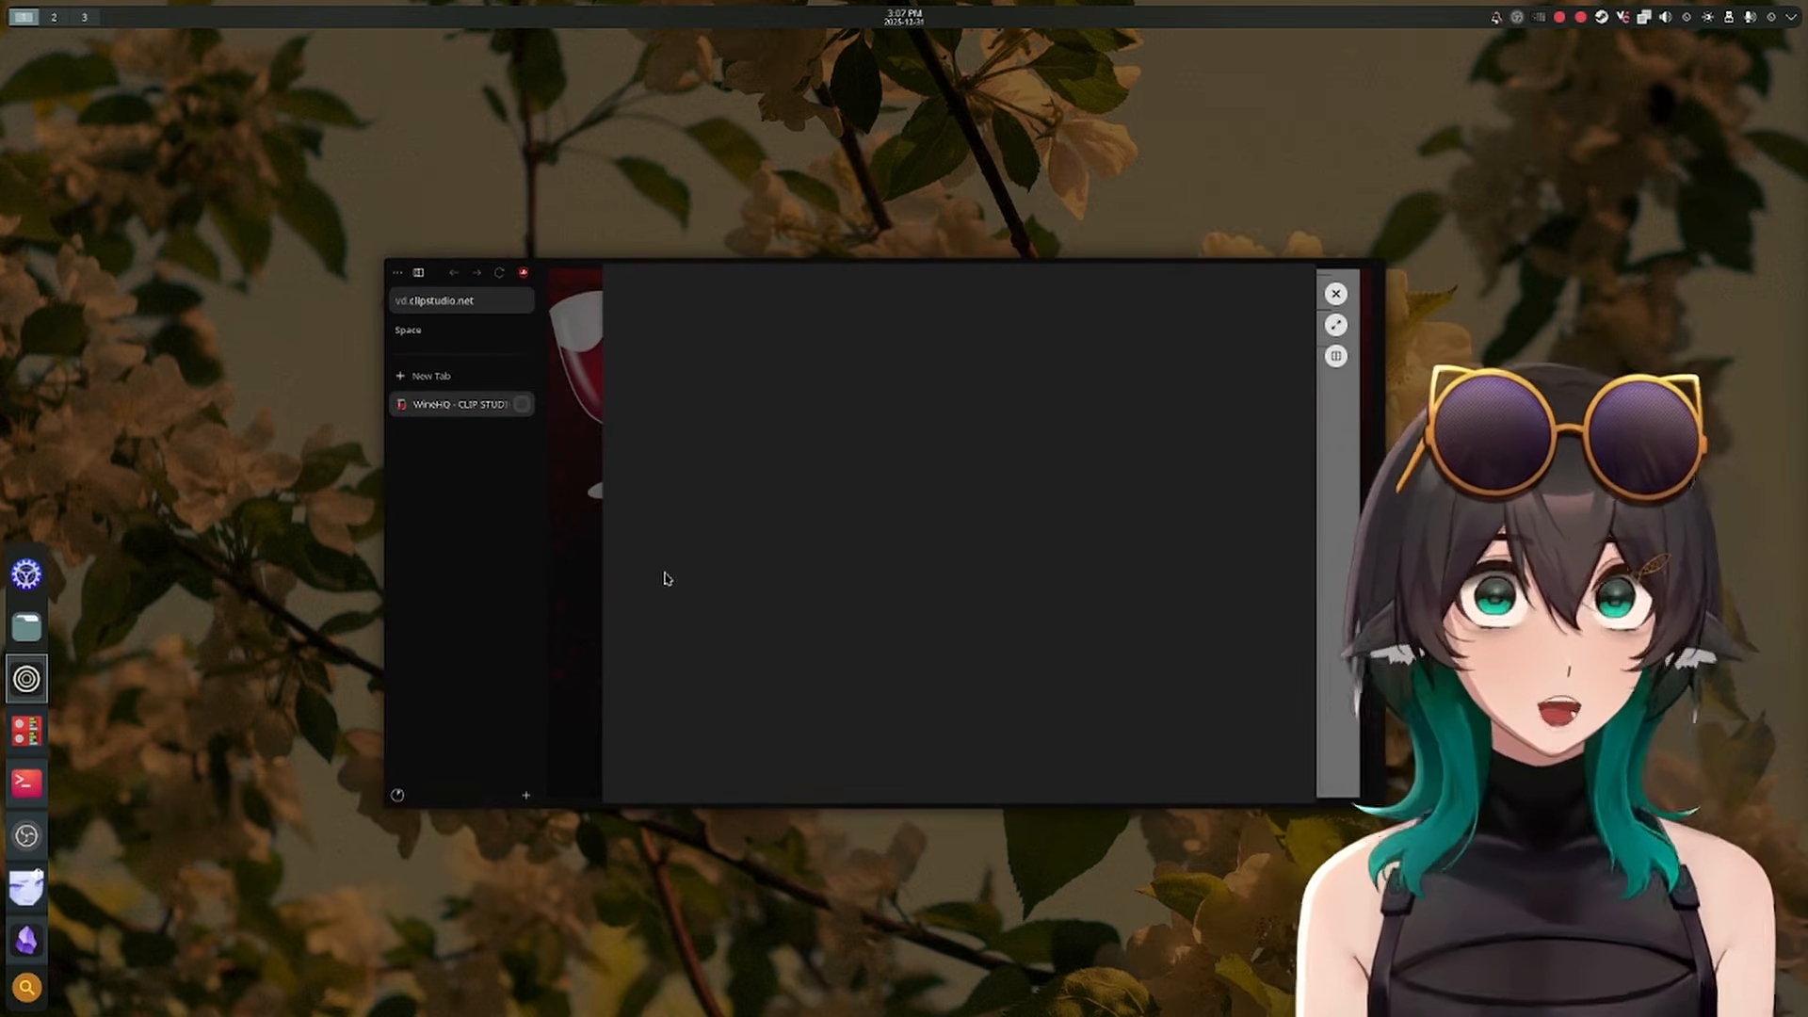
# Leave the browser workspace and launch the Bottles application
pyautogui.press('super+Page_Down')
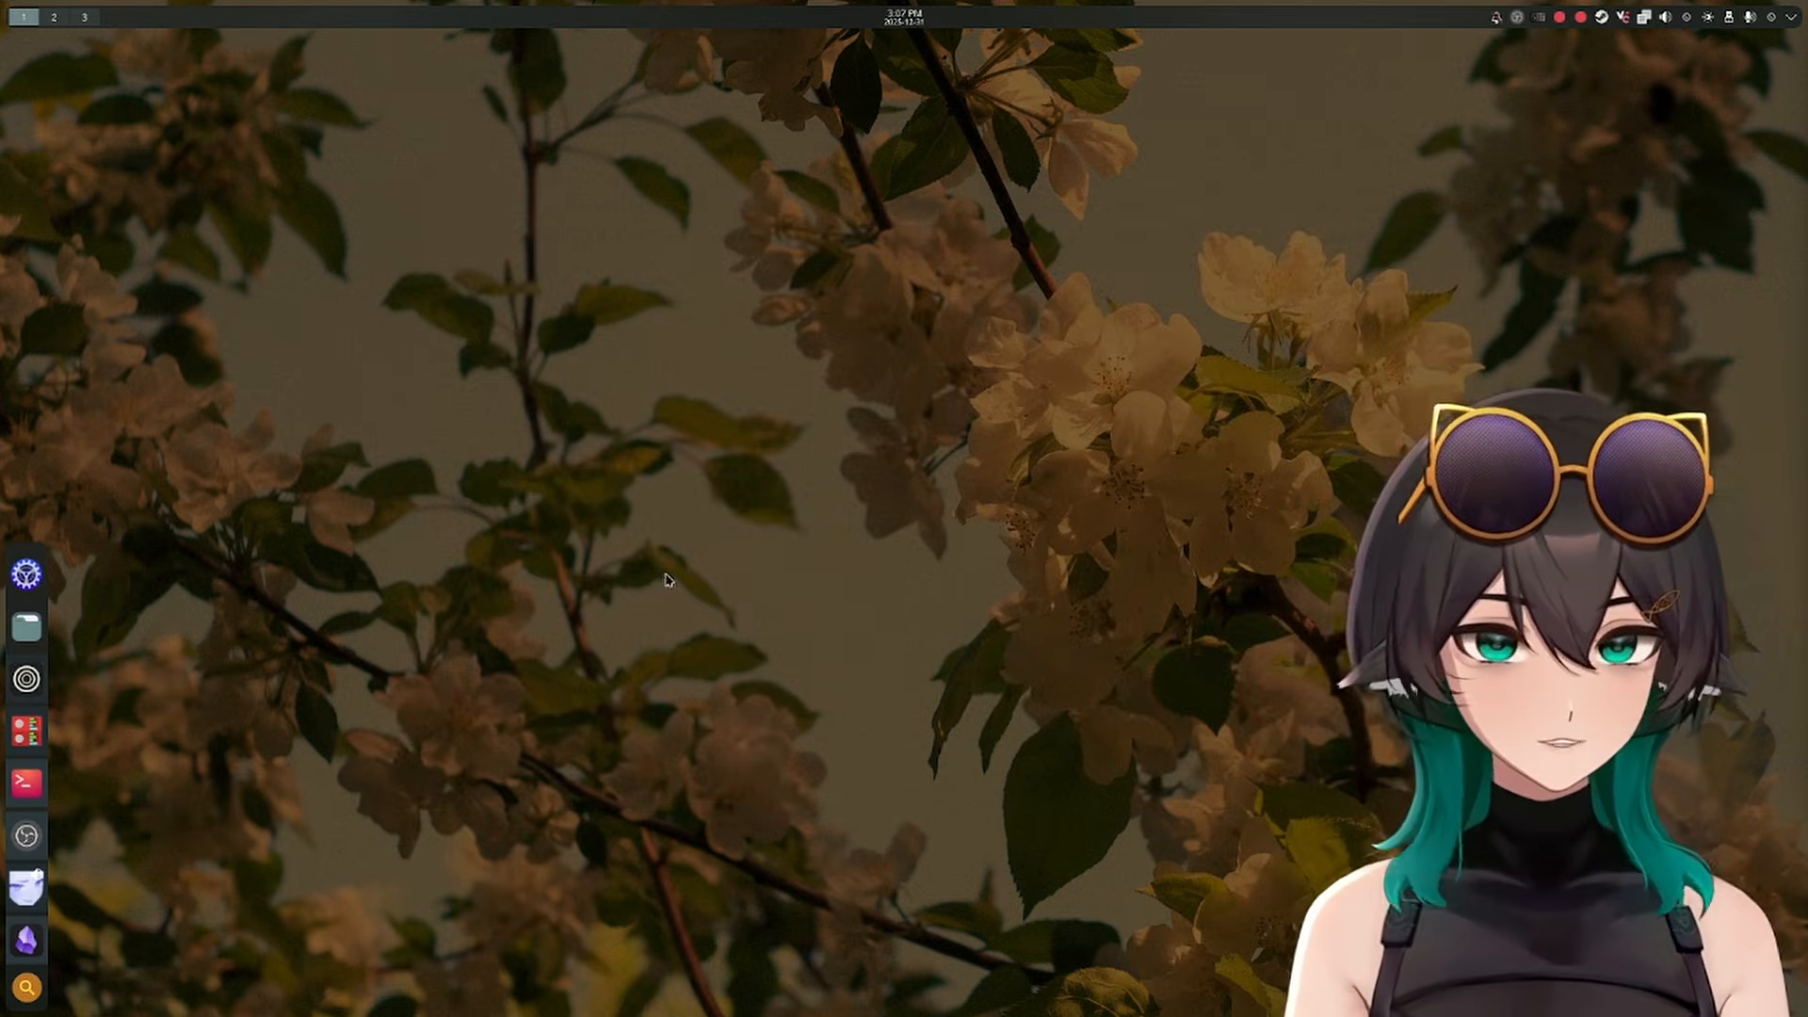
pyautogui.press('super')
pyautogui.write('calibre')
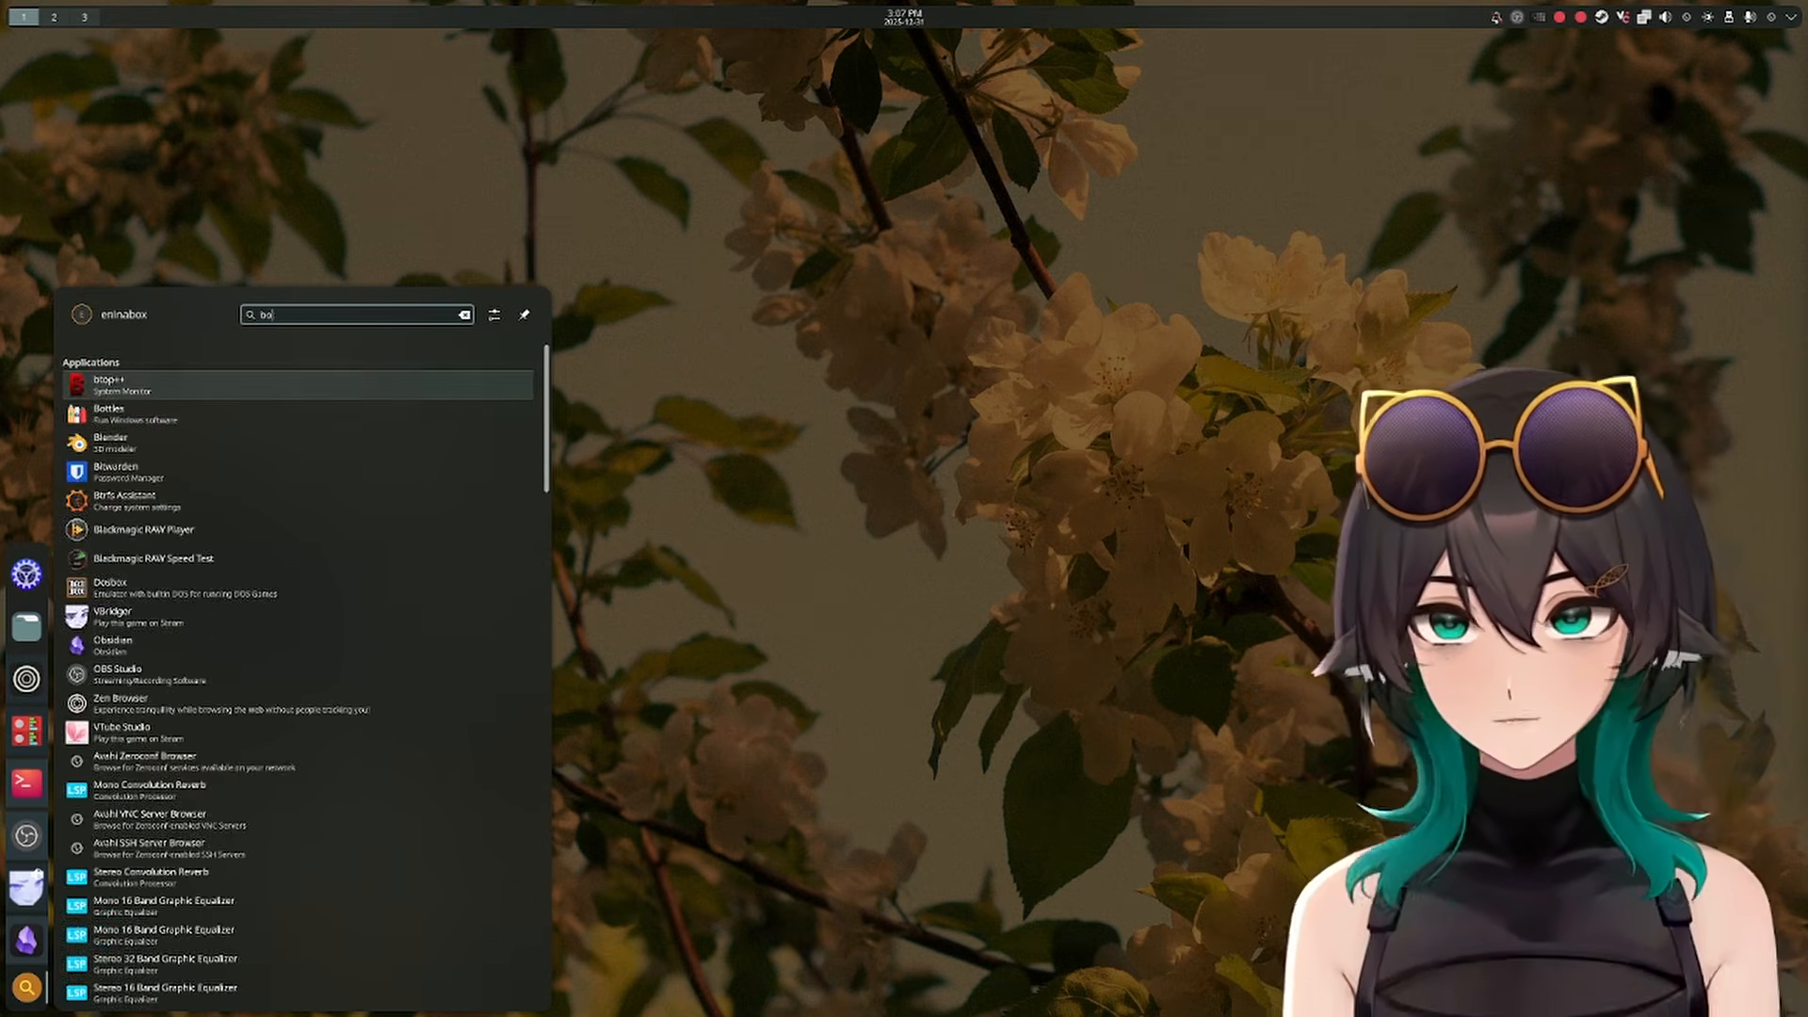
pyautogui.press('Return')
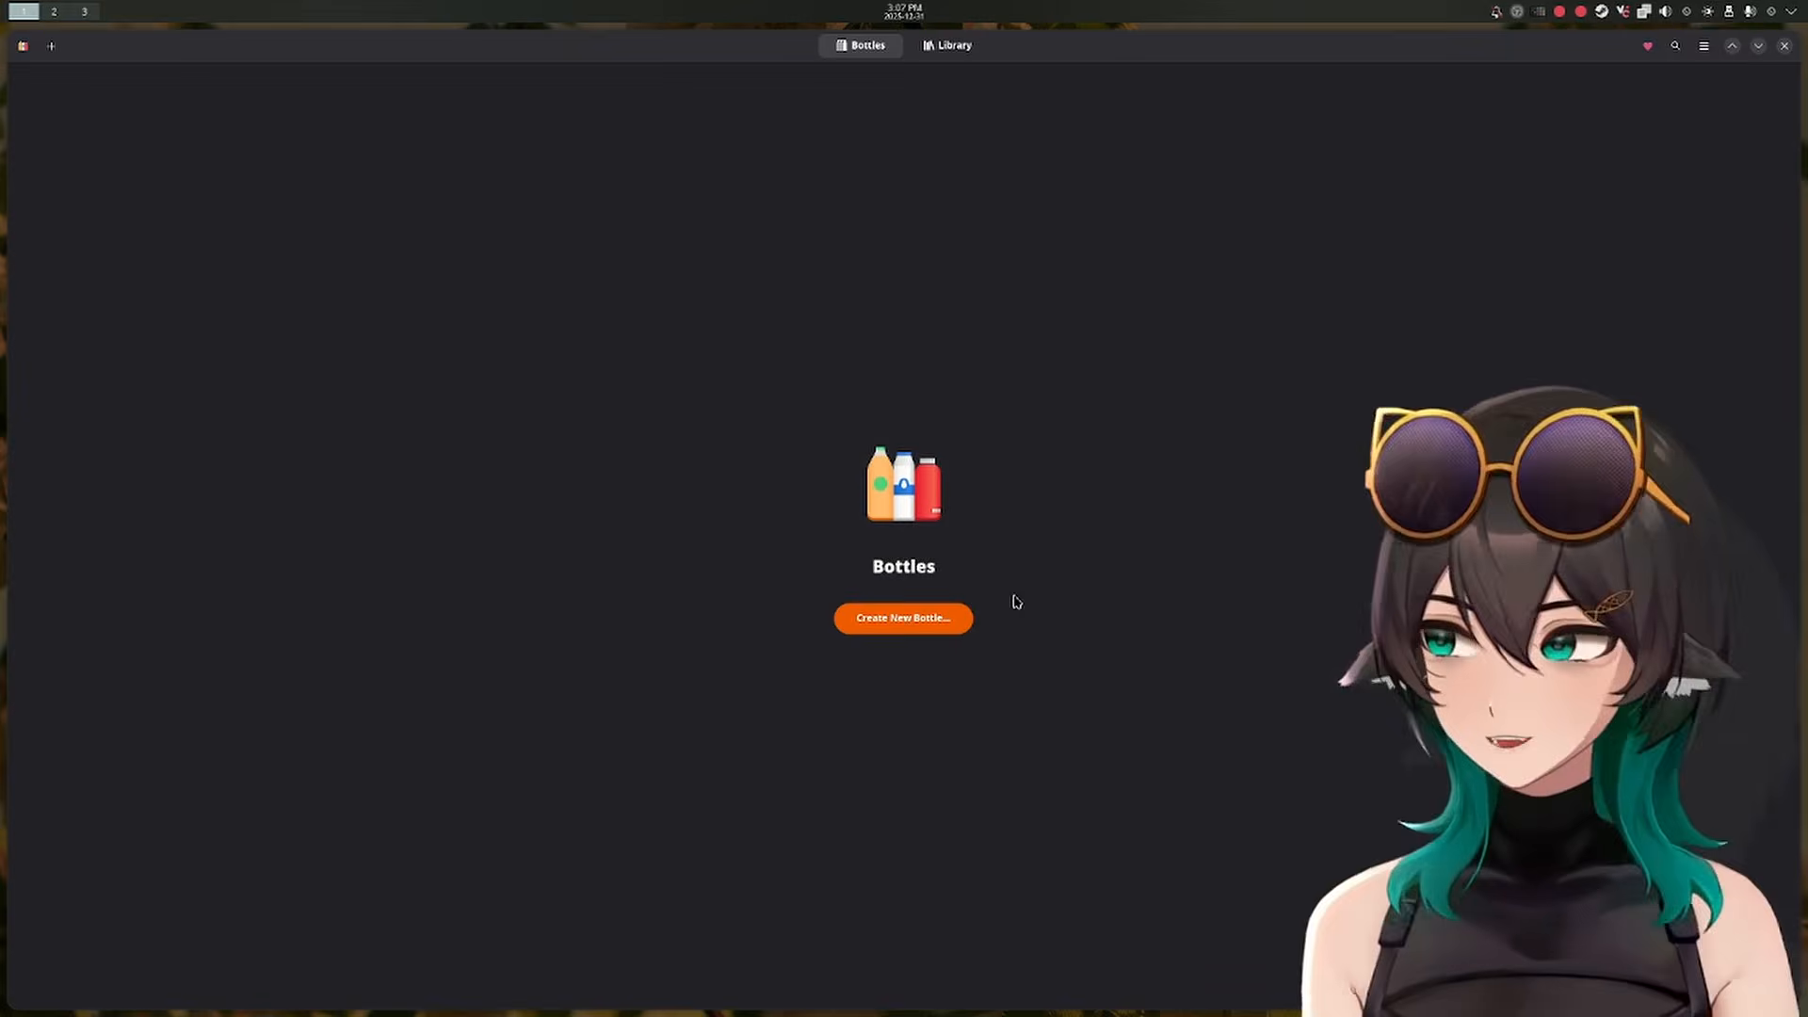
# Create a new Application bottle named clipstudiopaint with the sys-wine-10.20 runner
pyautogui.click(919, 628)
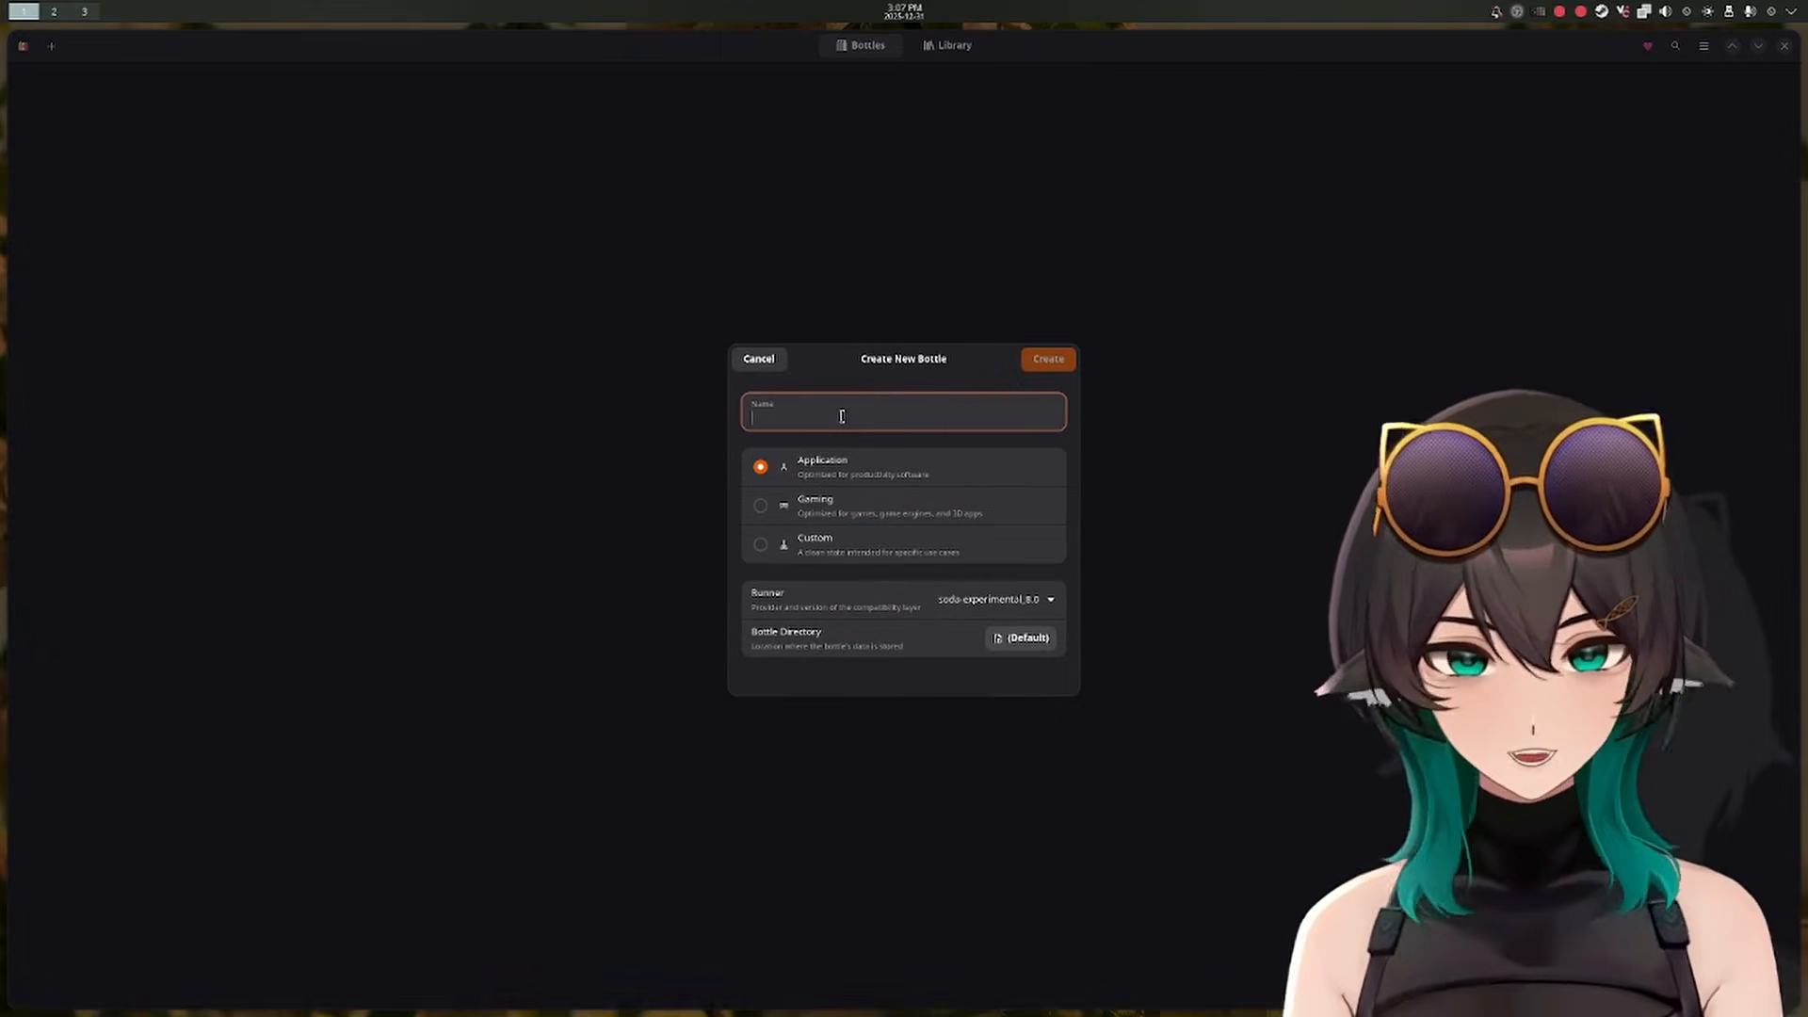
pyautogui.write('clipstudiopaint')
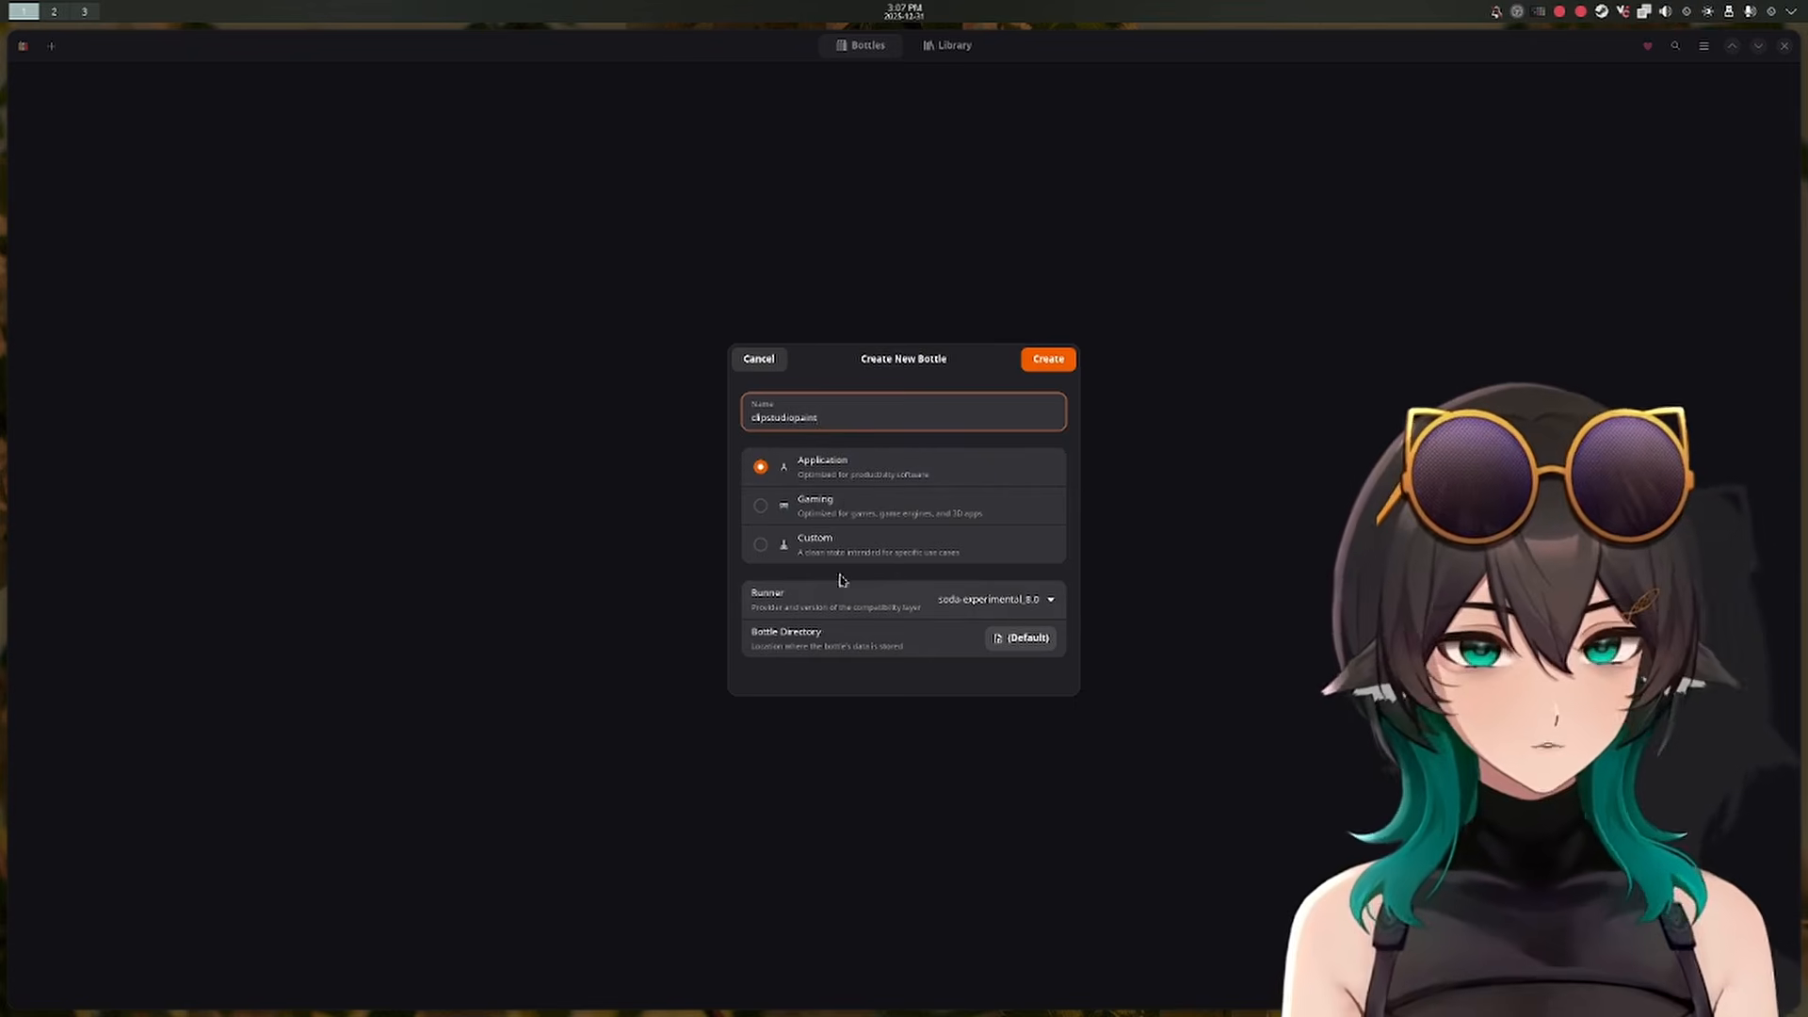
pyautogui.click(1034, 598)
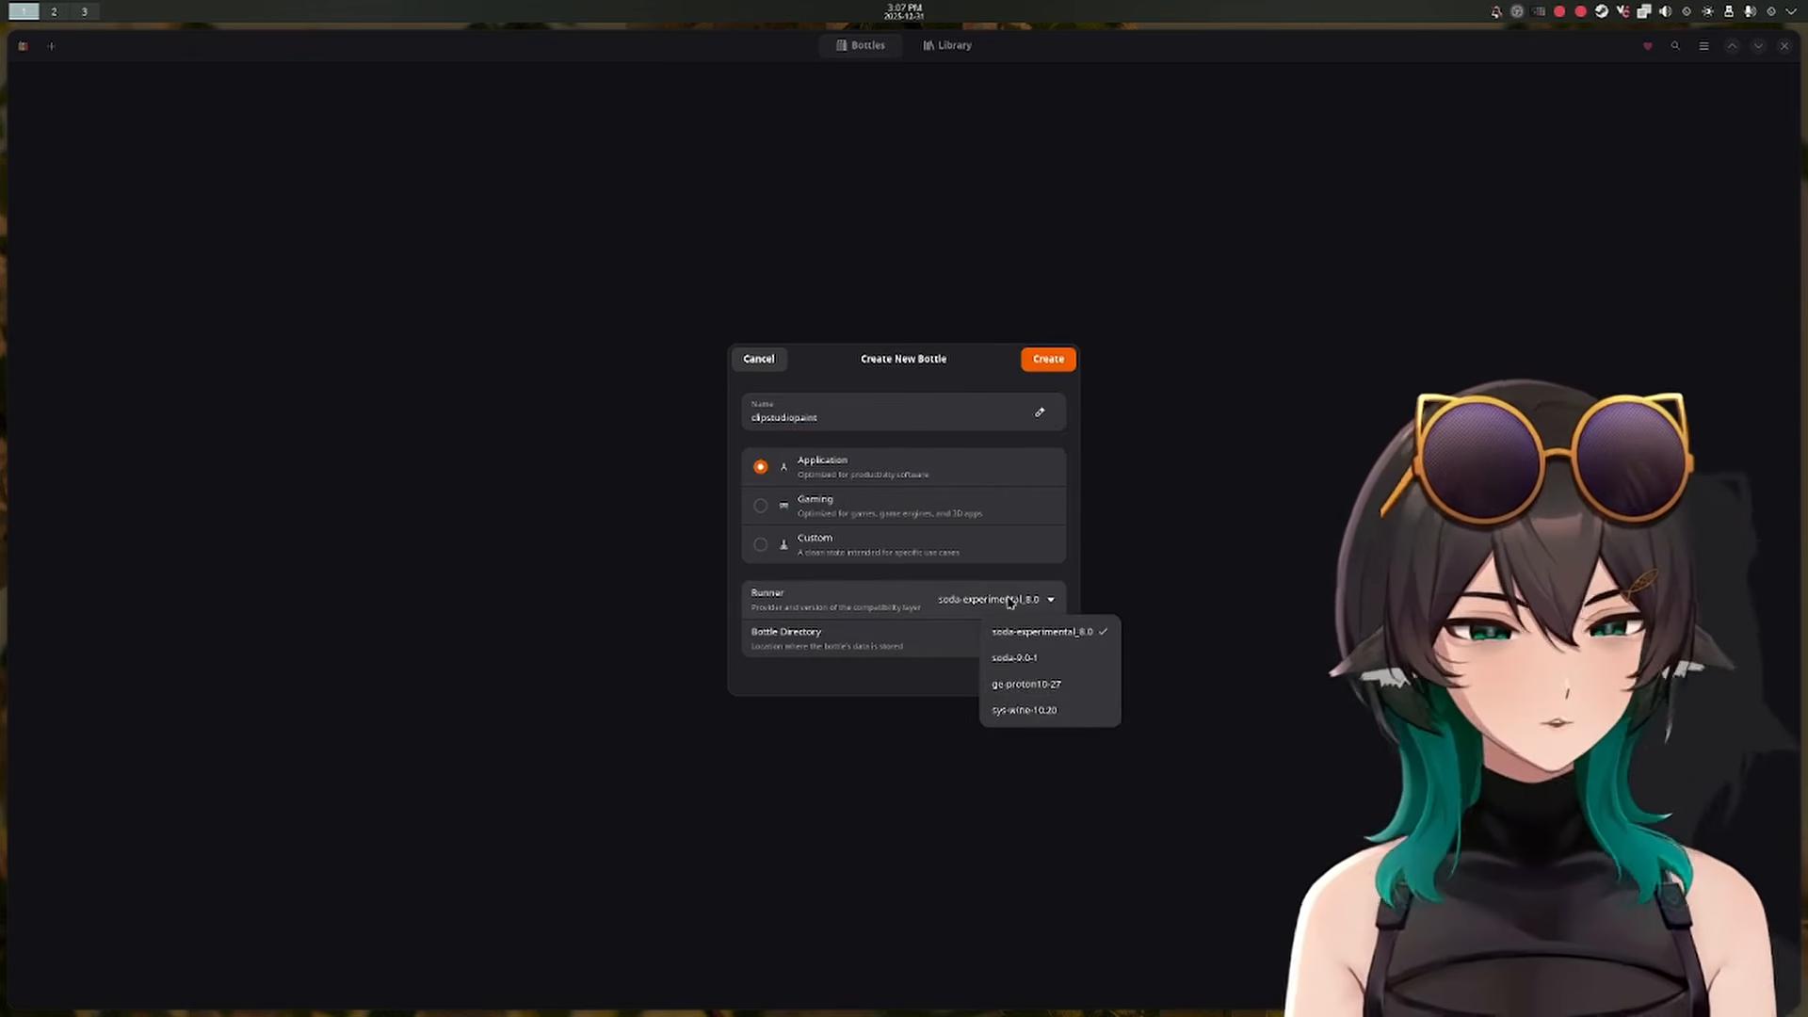
pyautogui.click(1072, 716)
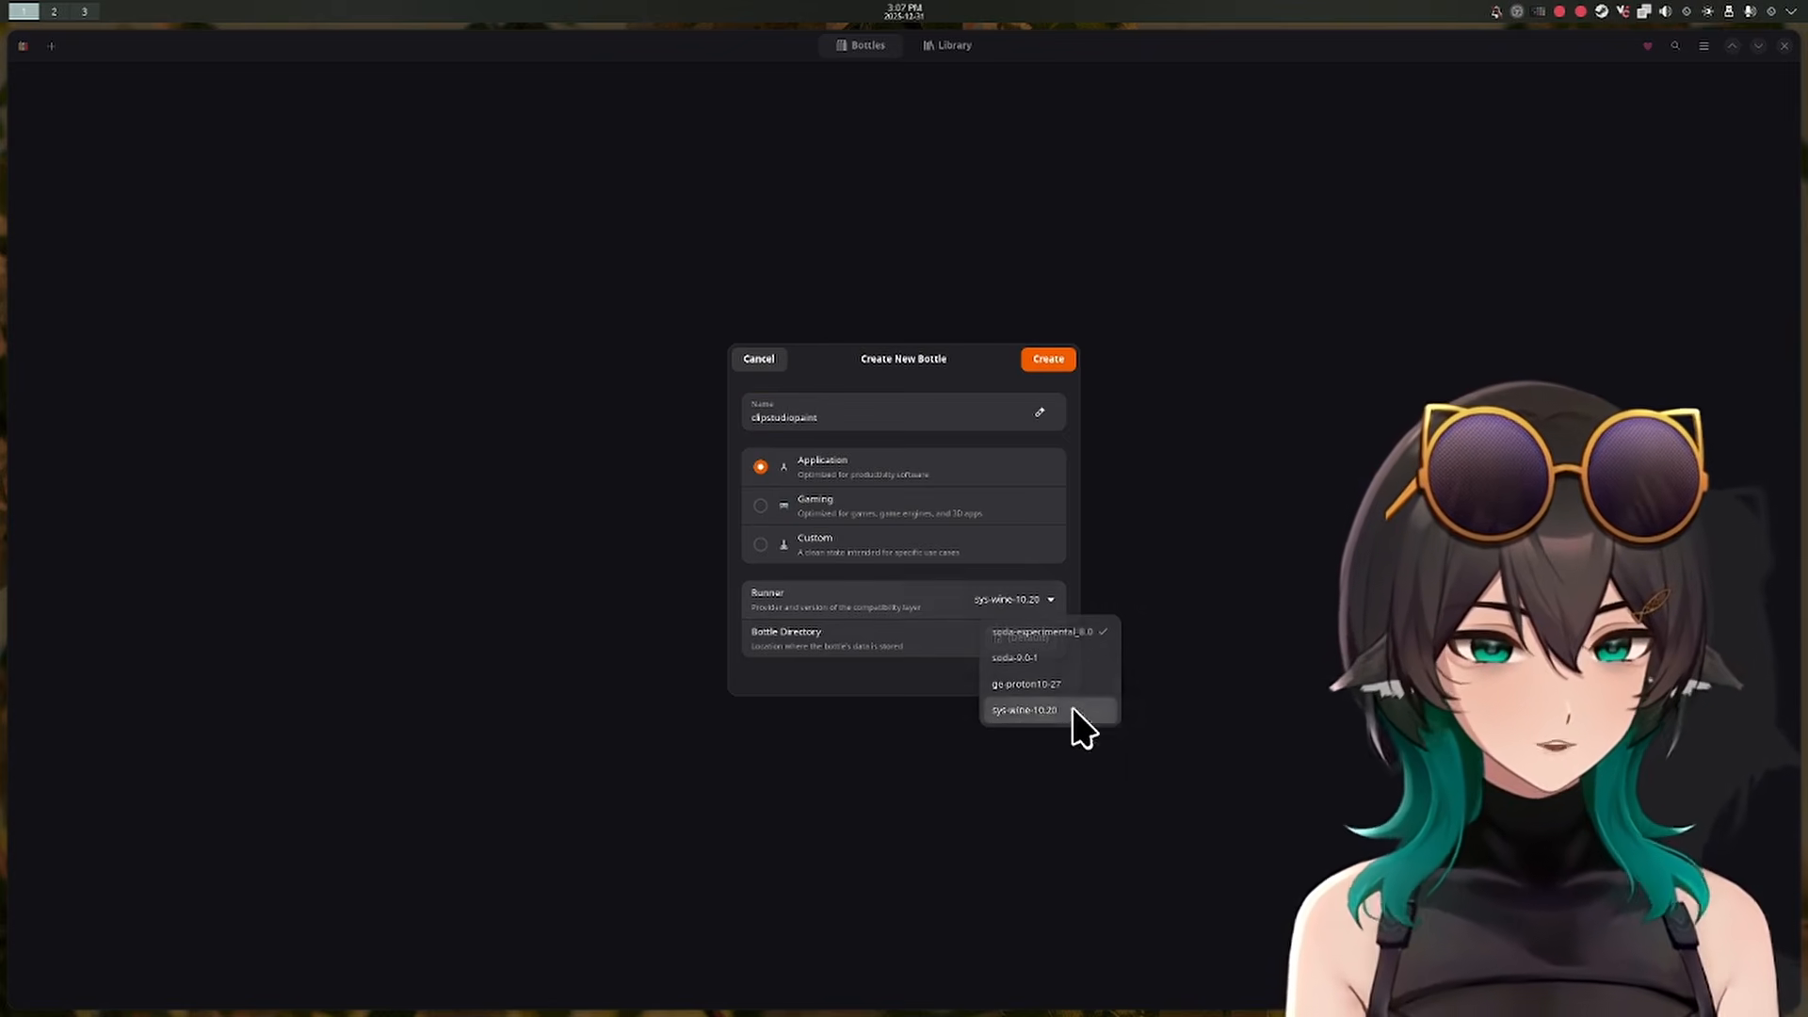
pyautogui.click(1055, 362)
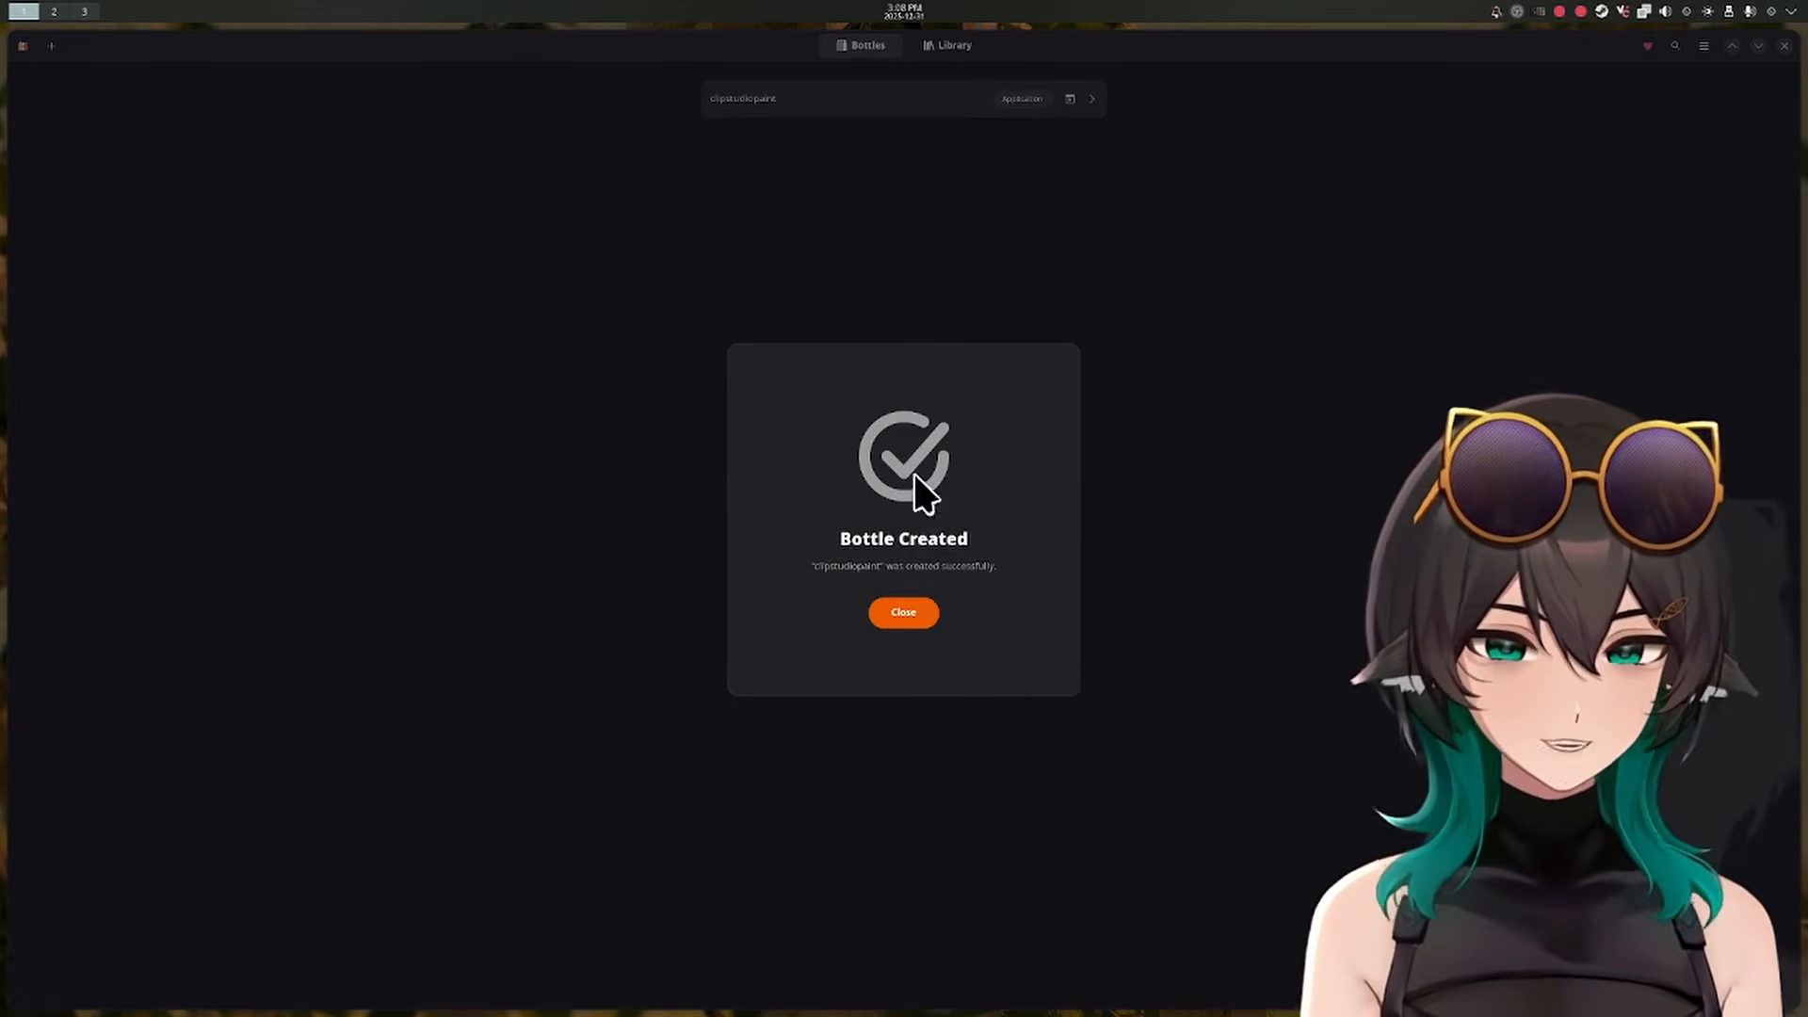
pyautogui.click(906, 612)
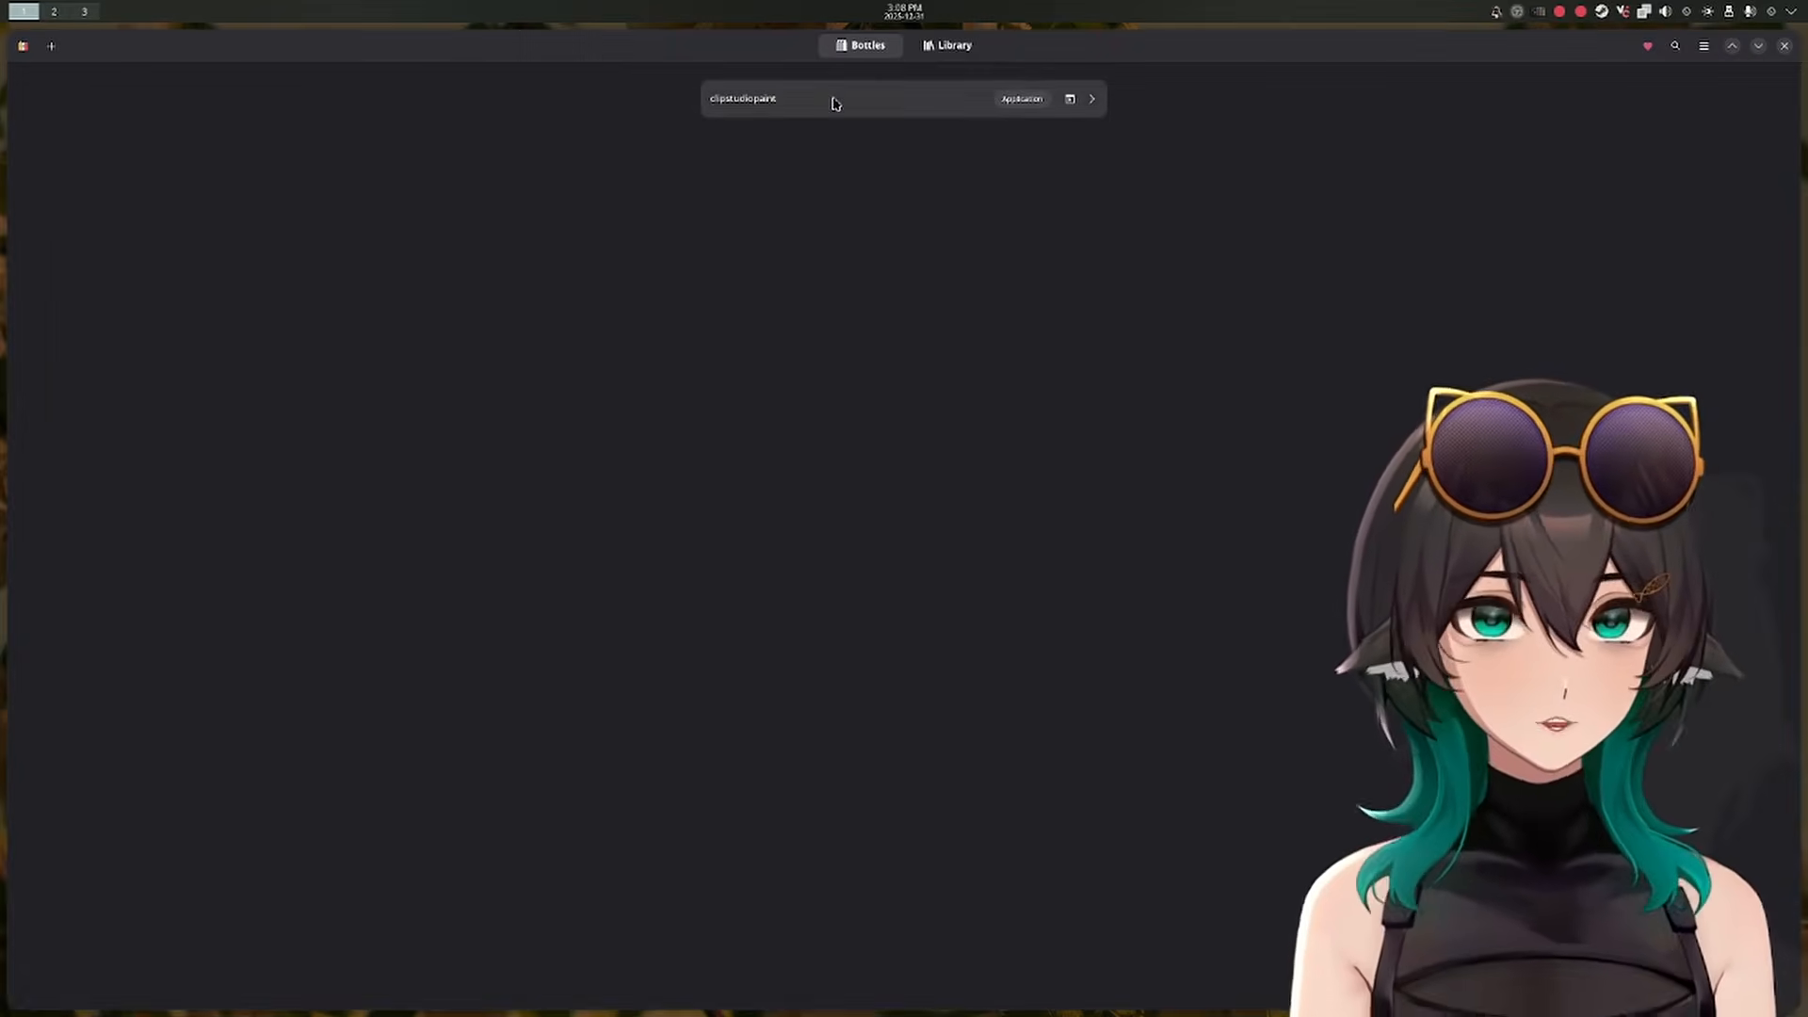
# Open the clipstudiopaint bottle and run MicrosoftEdgeSetup.exe from the Downloads folder in it
pyautogui.click(1092, 99)
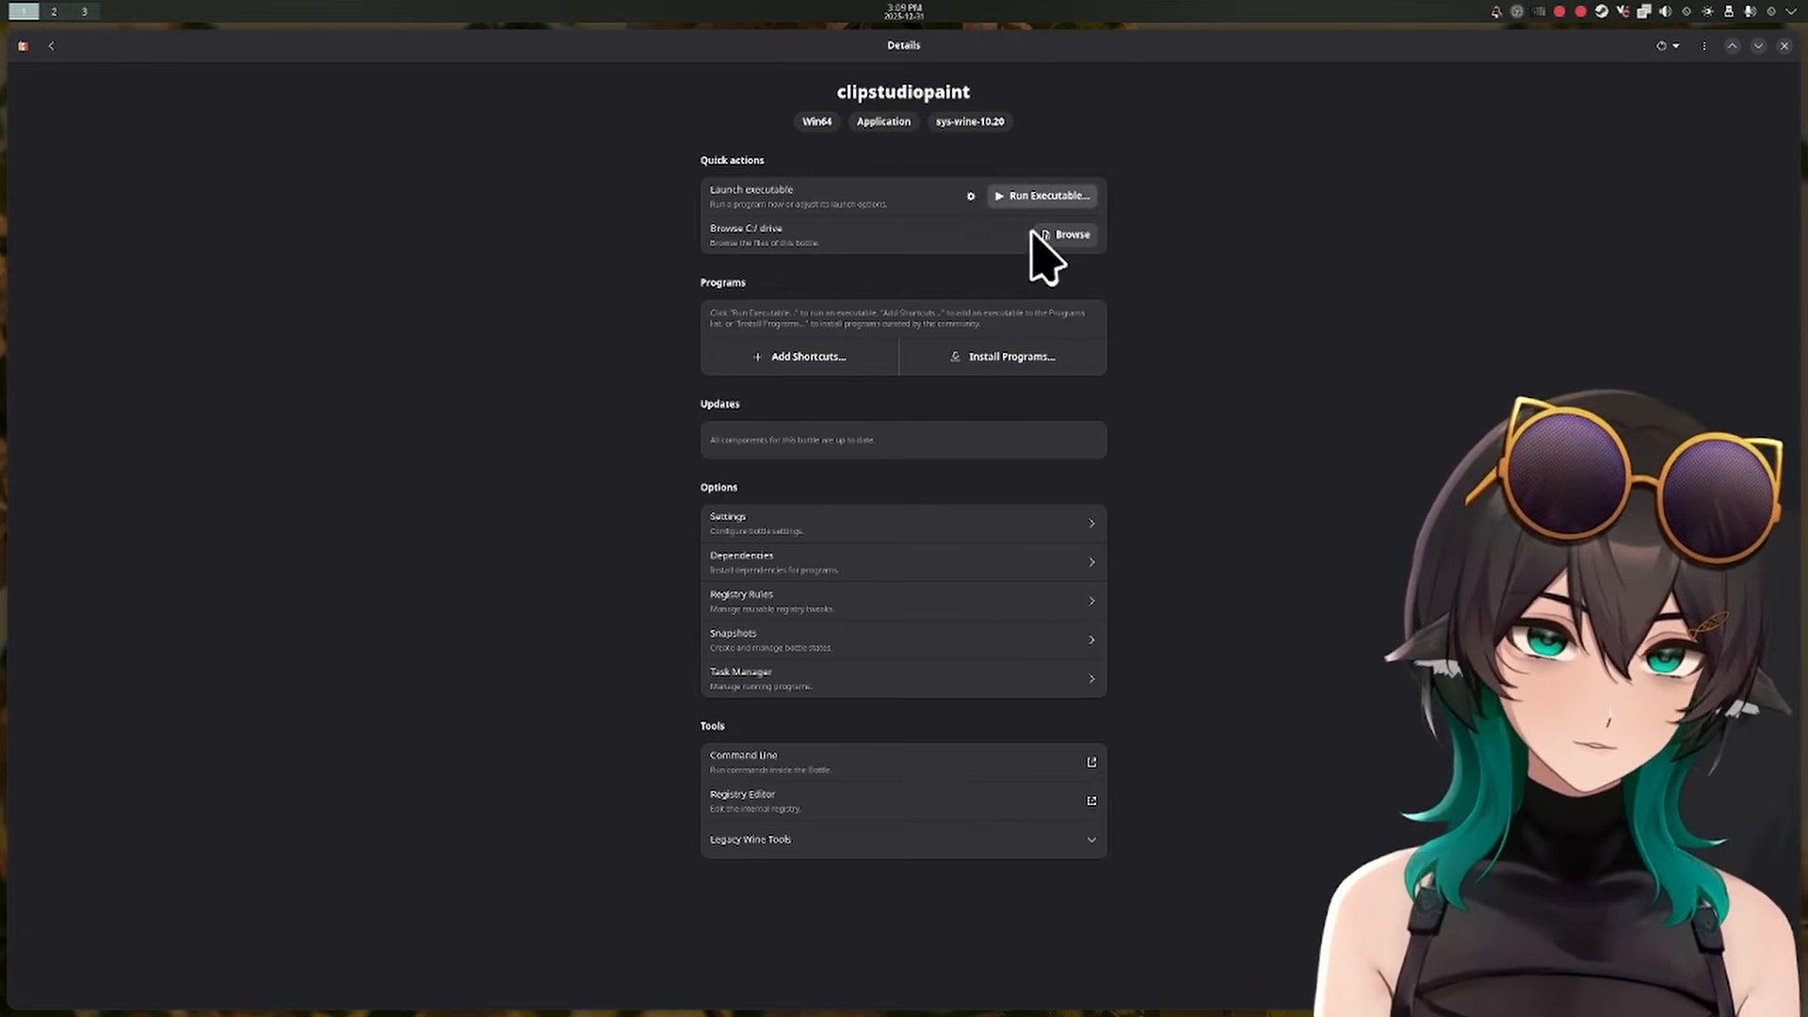
pyautogui.click(1048, 196)
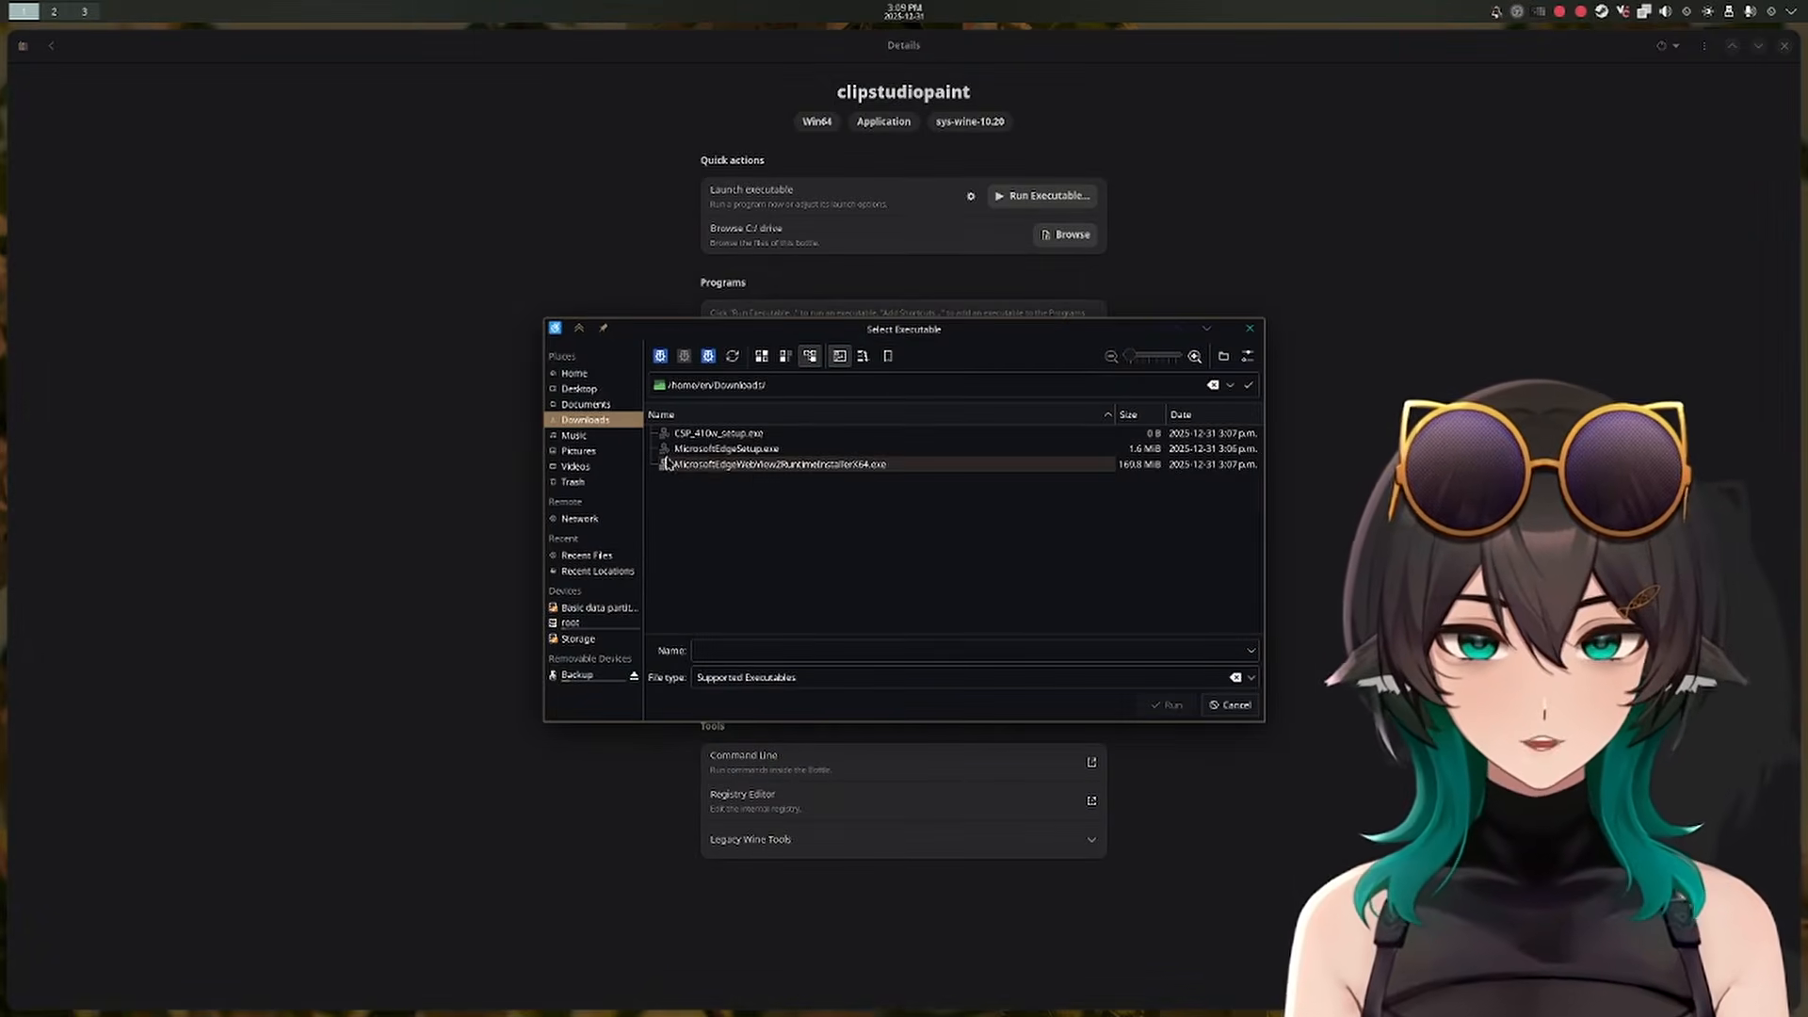
pyautogui.rightClick(722, 453)
pyautogui.click(697, 483)
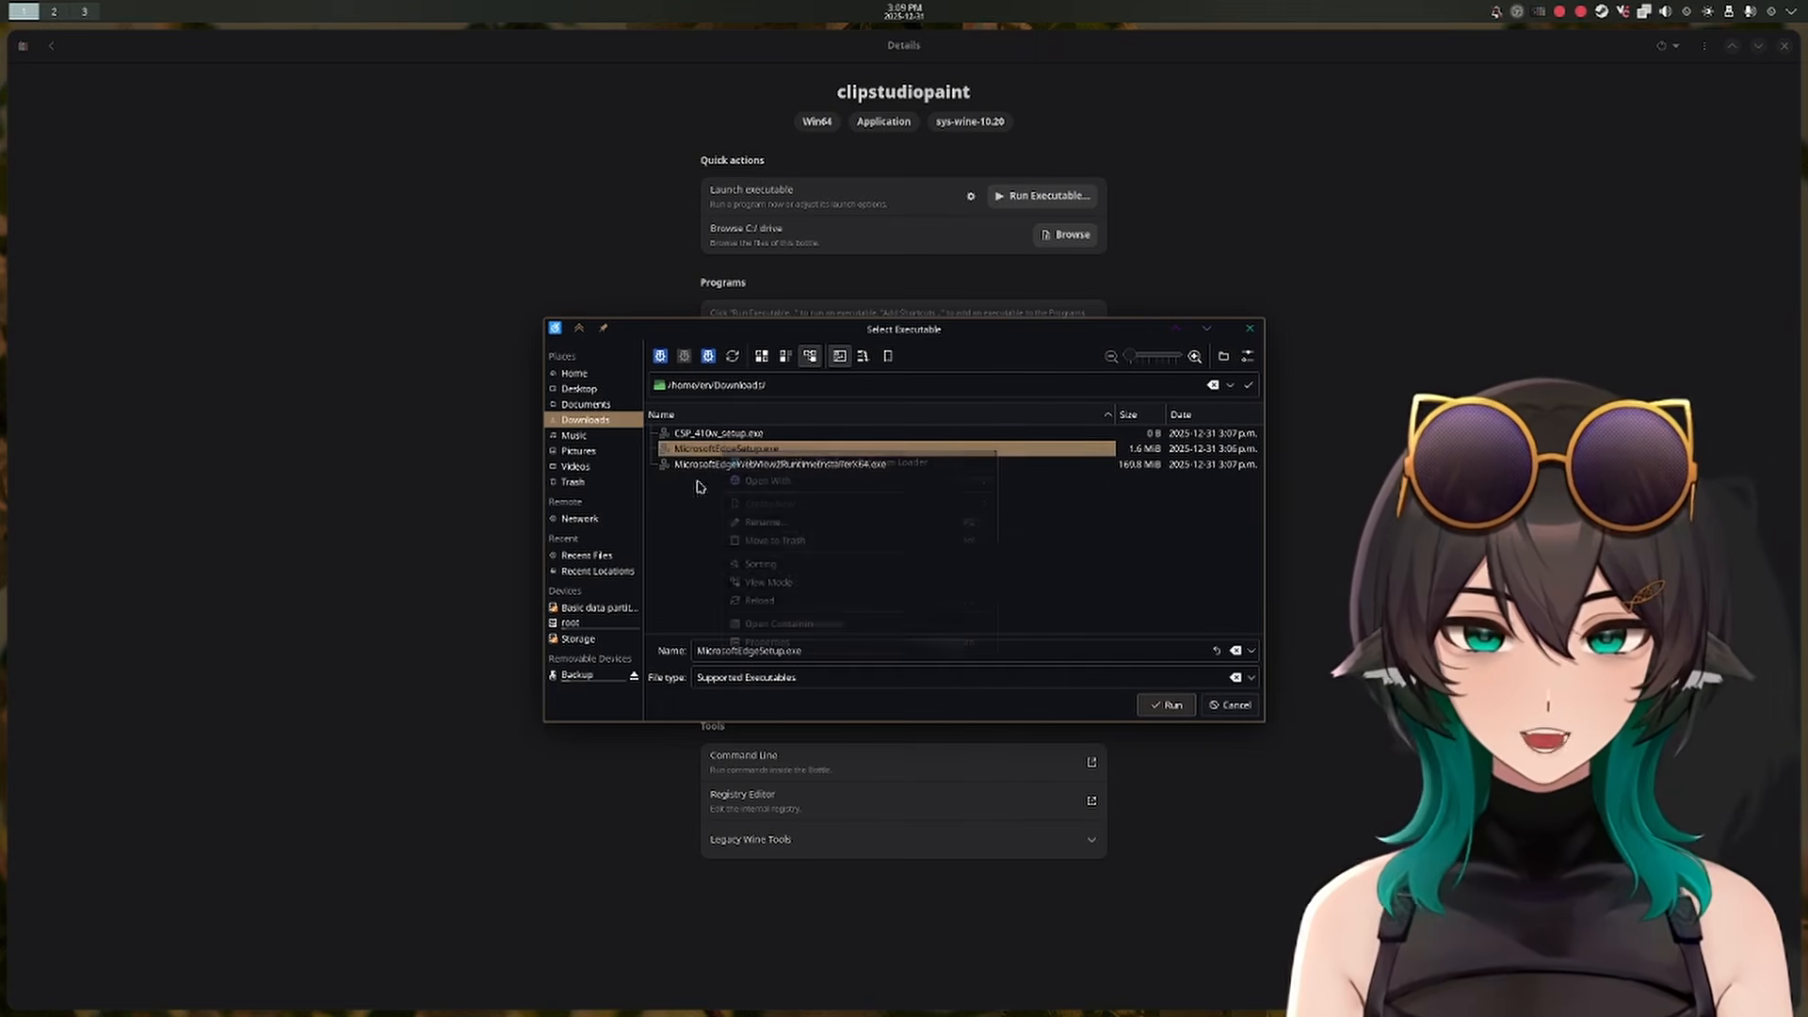
pyautogui.click(1168, 707)
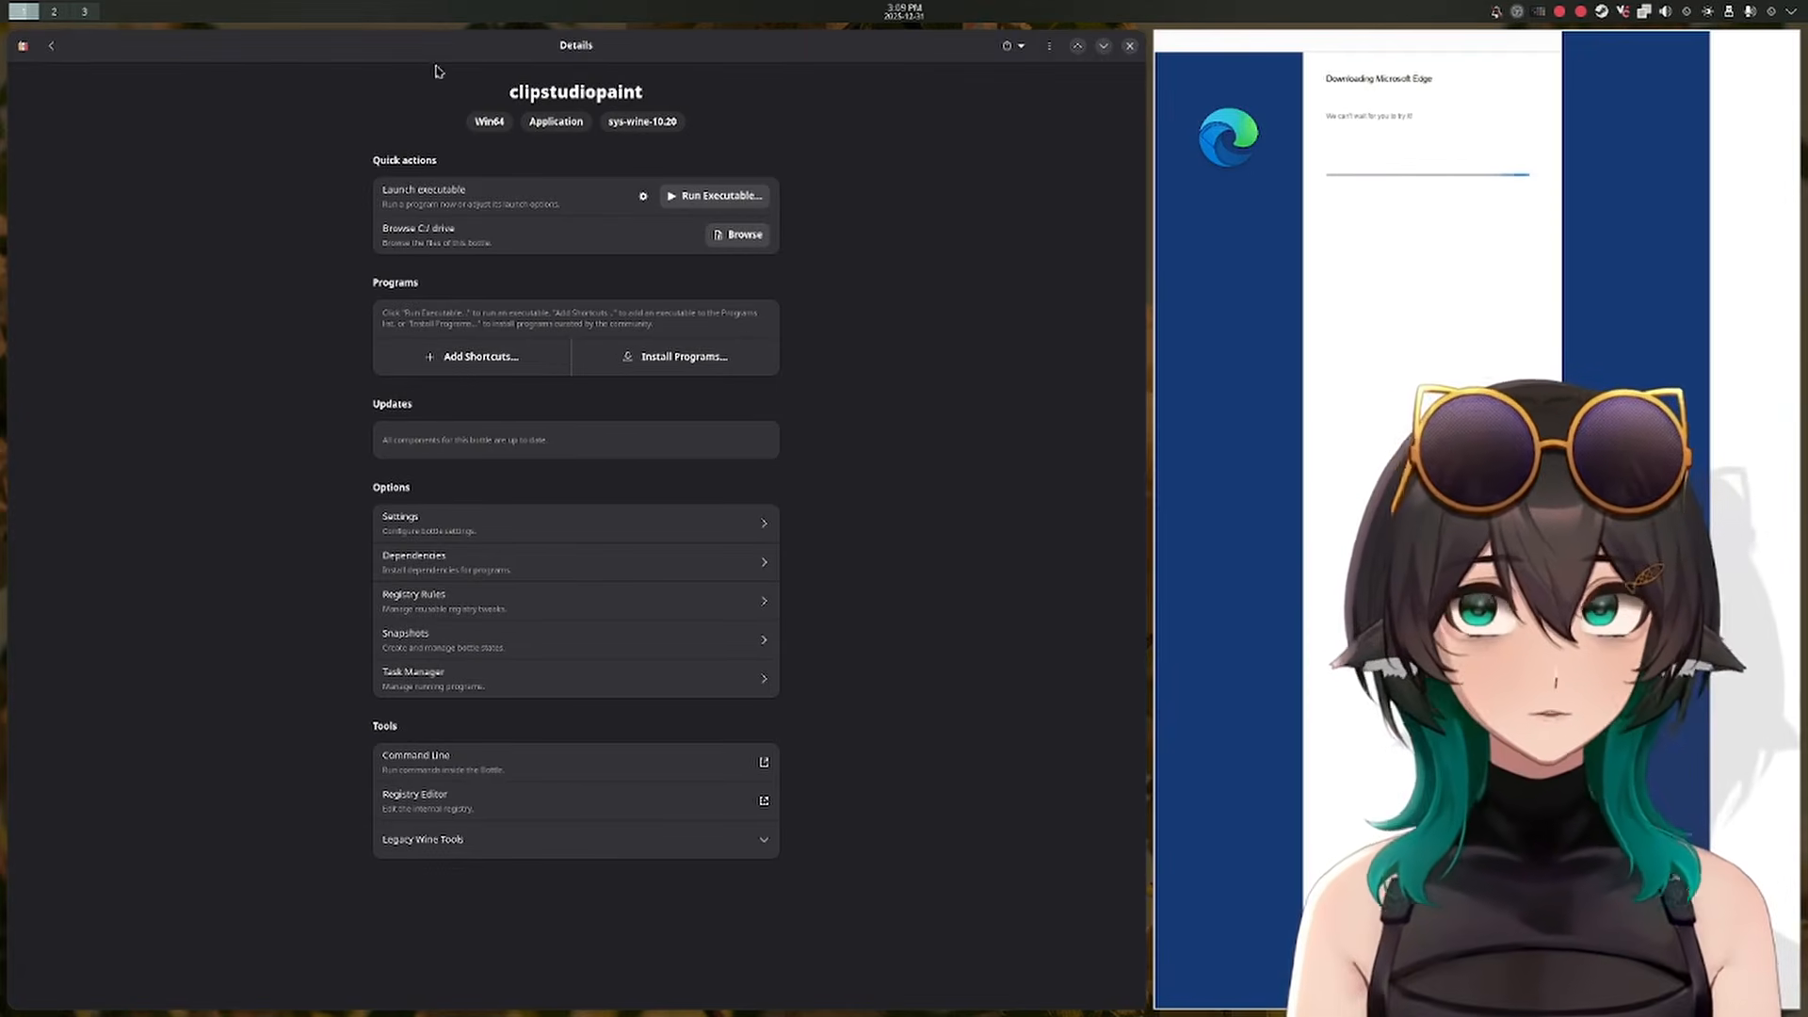
# Turn the tiled Microsoft Edge installer window into a small floating window over the bottle details
pyautogui.press('super+Return')
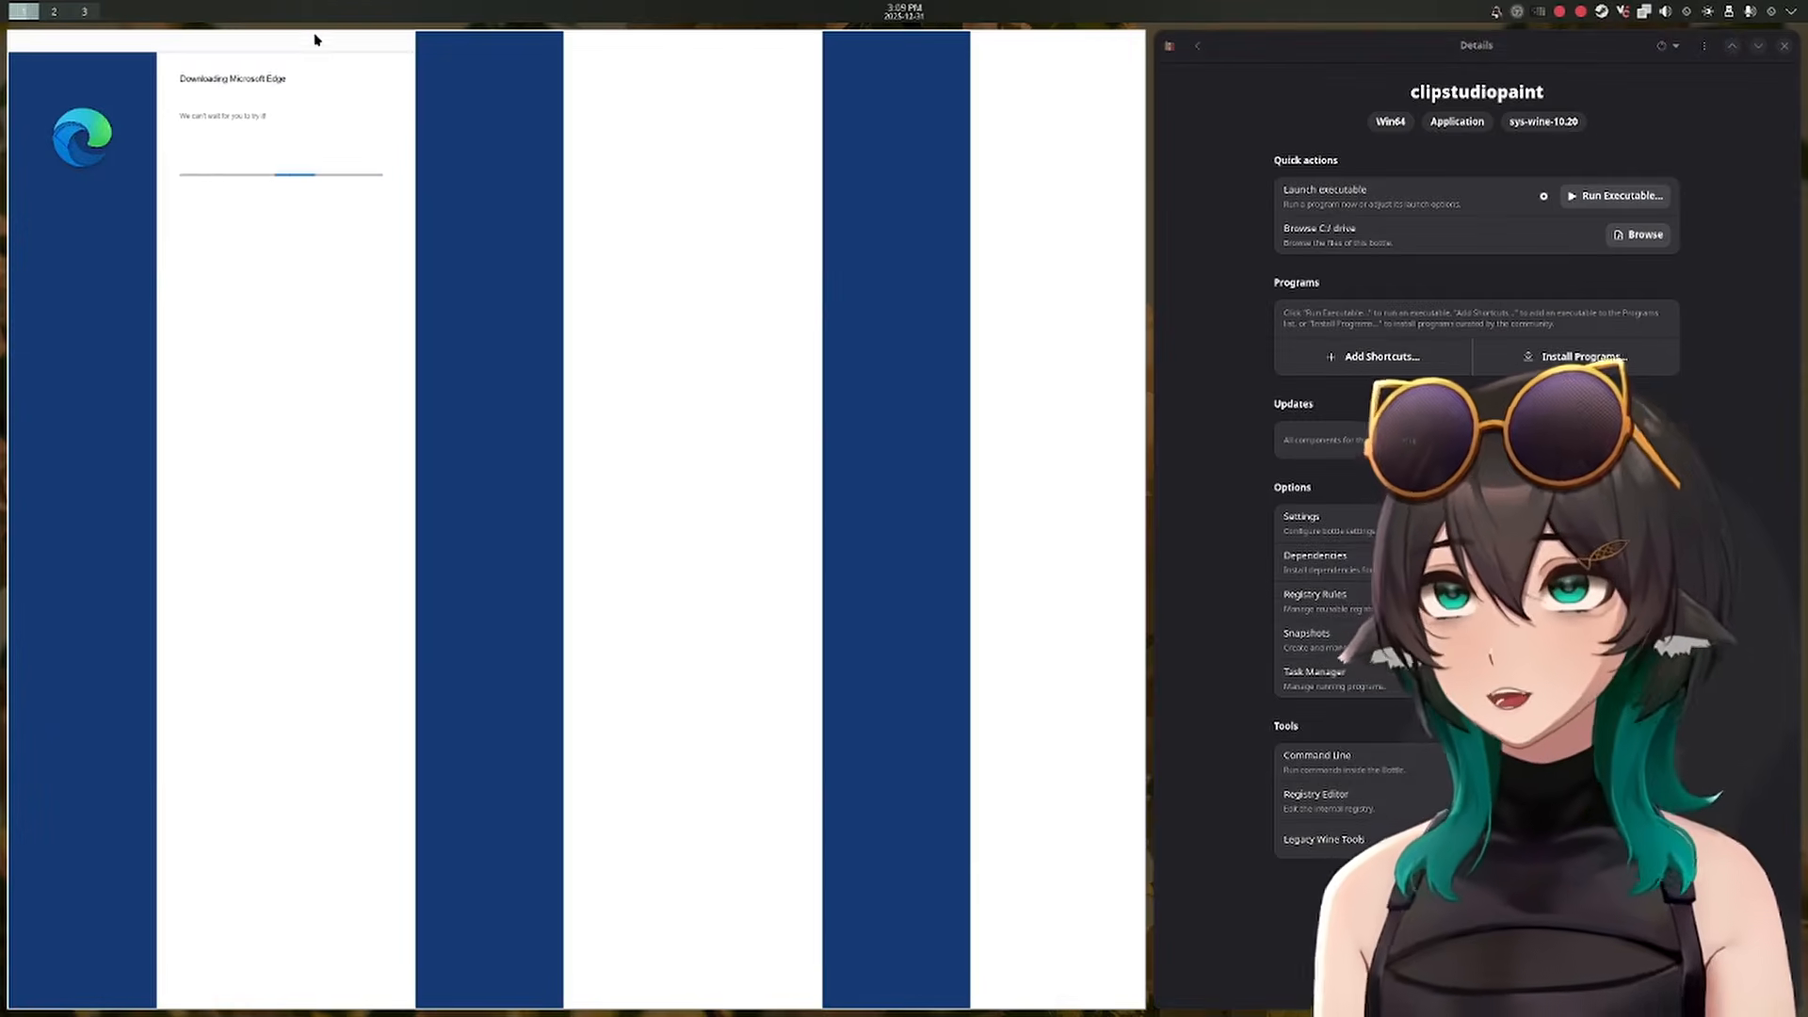
pyautogui.press('super+f')
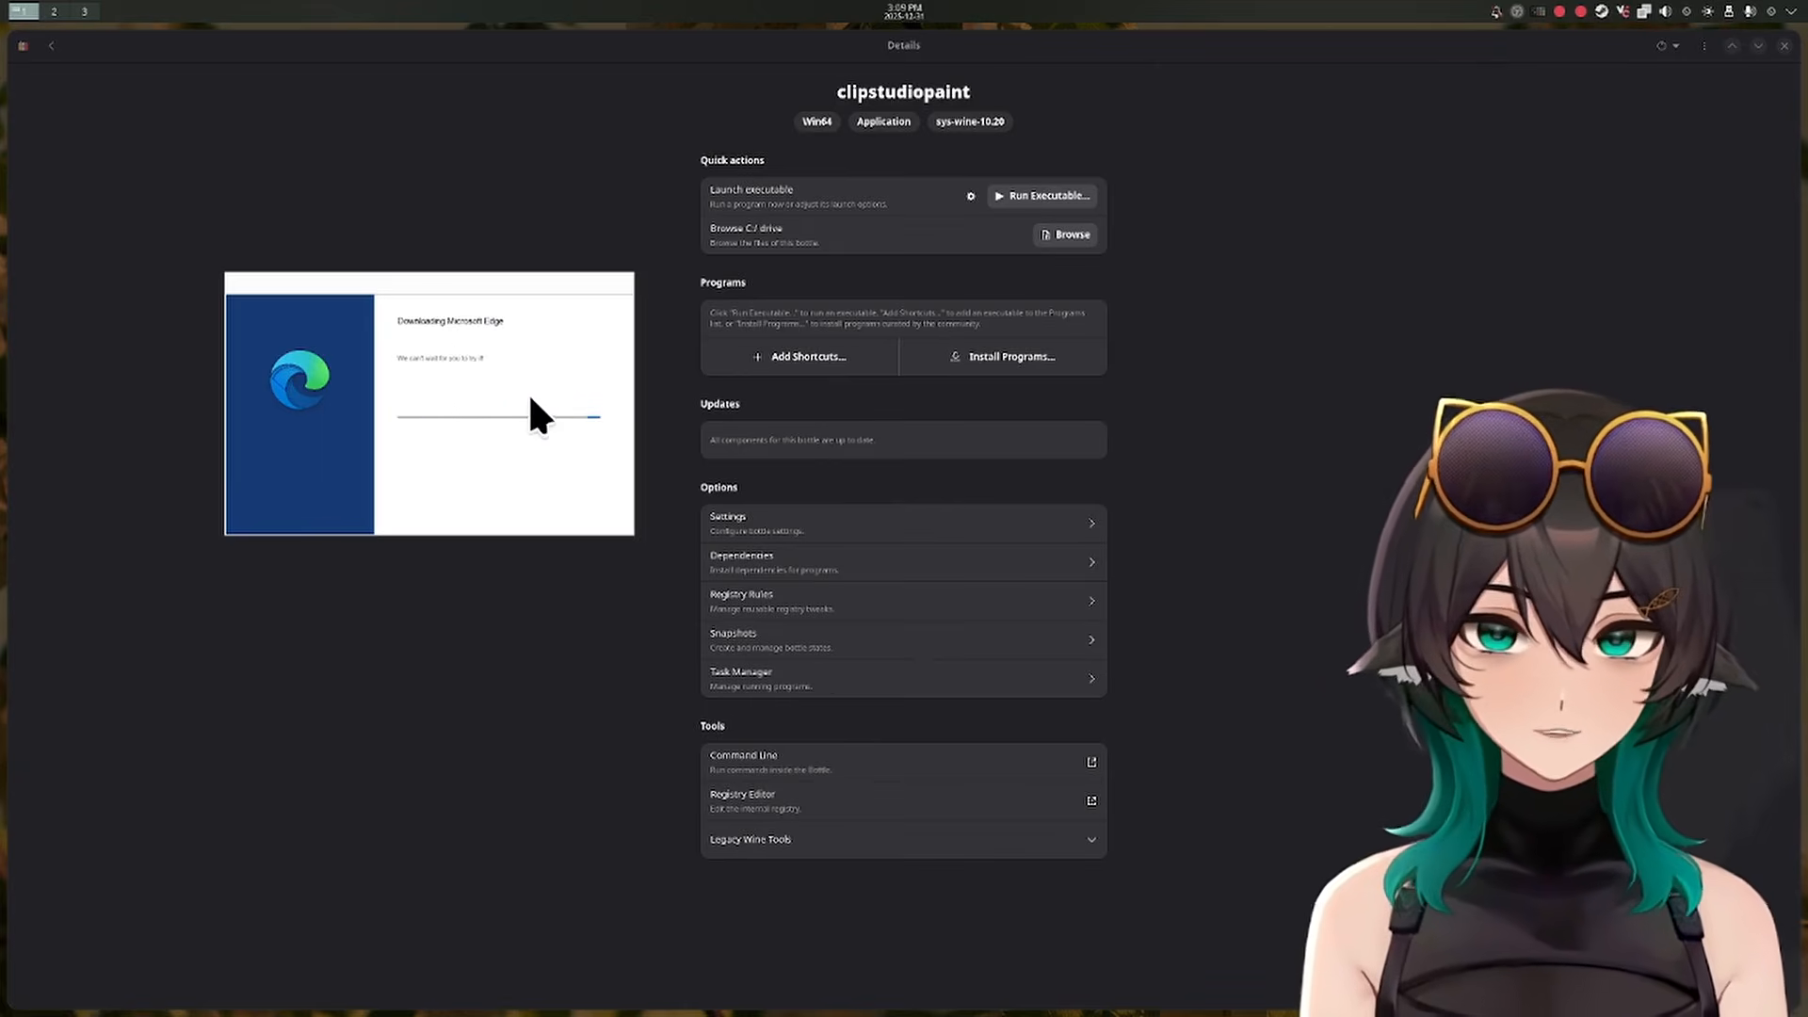
pyautogui.moveTo(488, 262); pyautogui.dragTo(494, 292)
pyautogui.moveTo(494, 291); pyautogui.dragTo(488, 297)
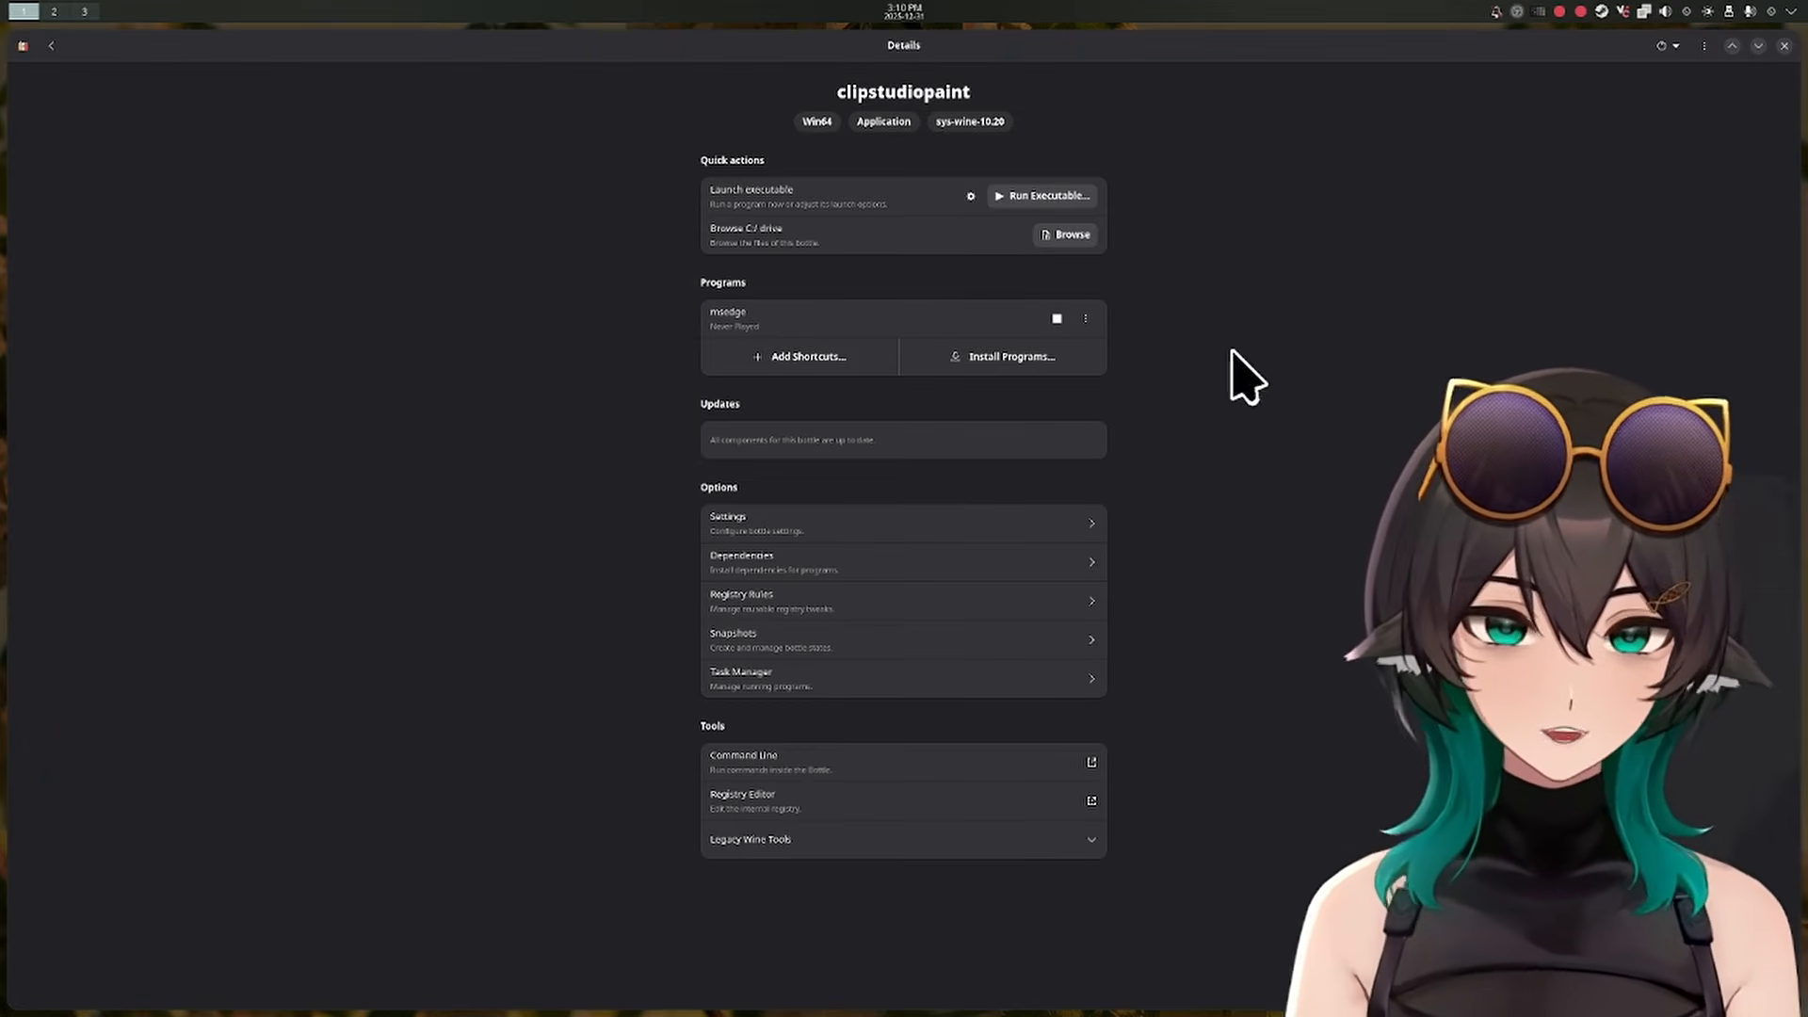
# Run MicrosoftEdgeWebView2RuntimeInstallerX64.exe from the Downloads folder in the clipstudiopaint bottle
pyautogui.click(1062, 195)
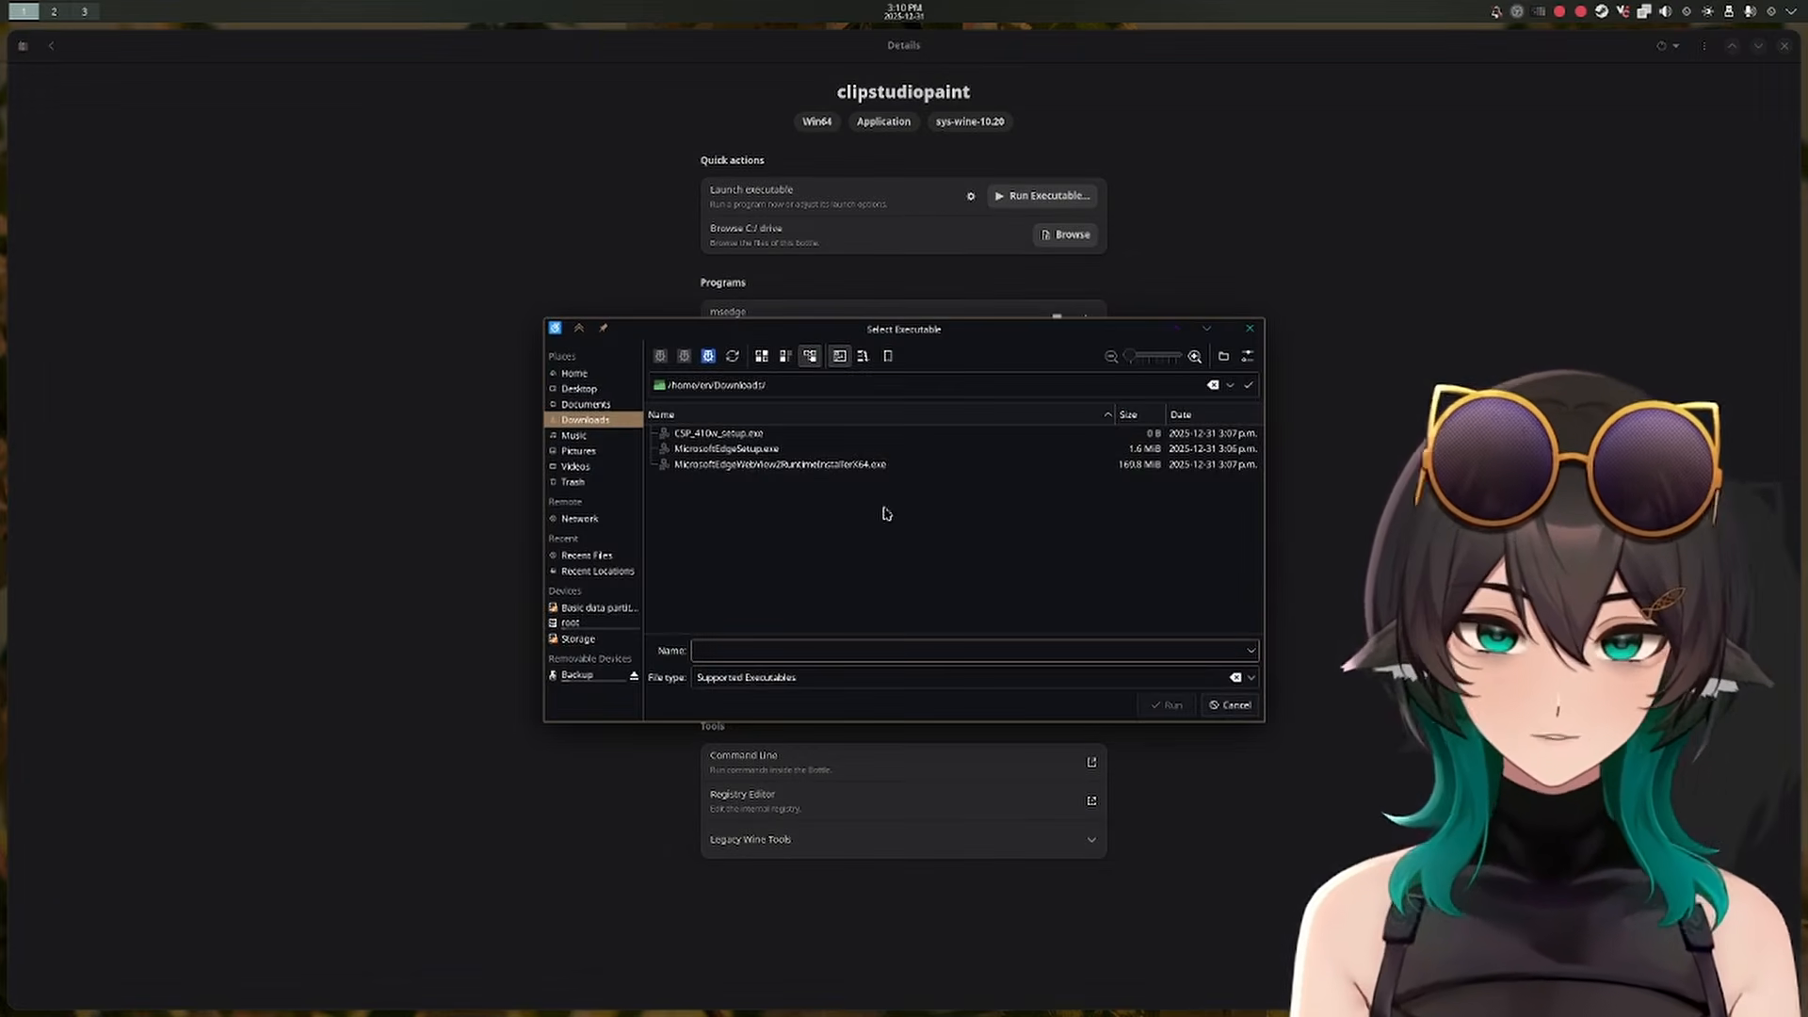
pyautogui.click(735, 466)
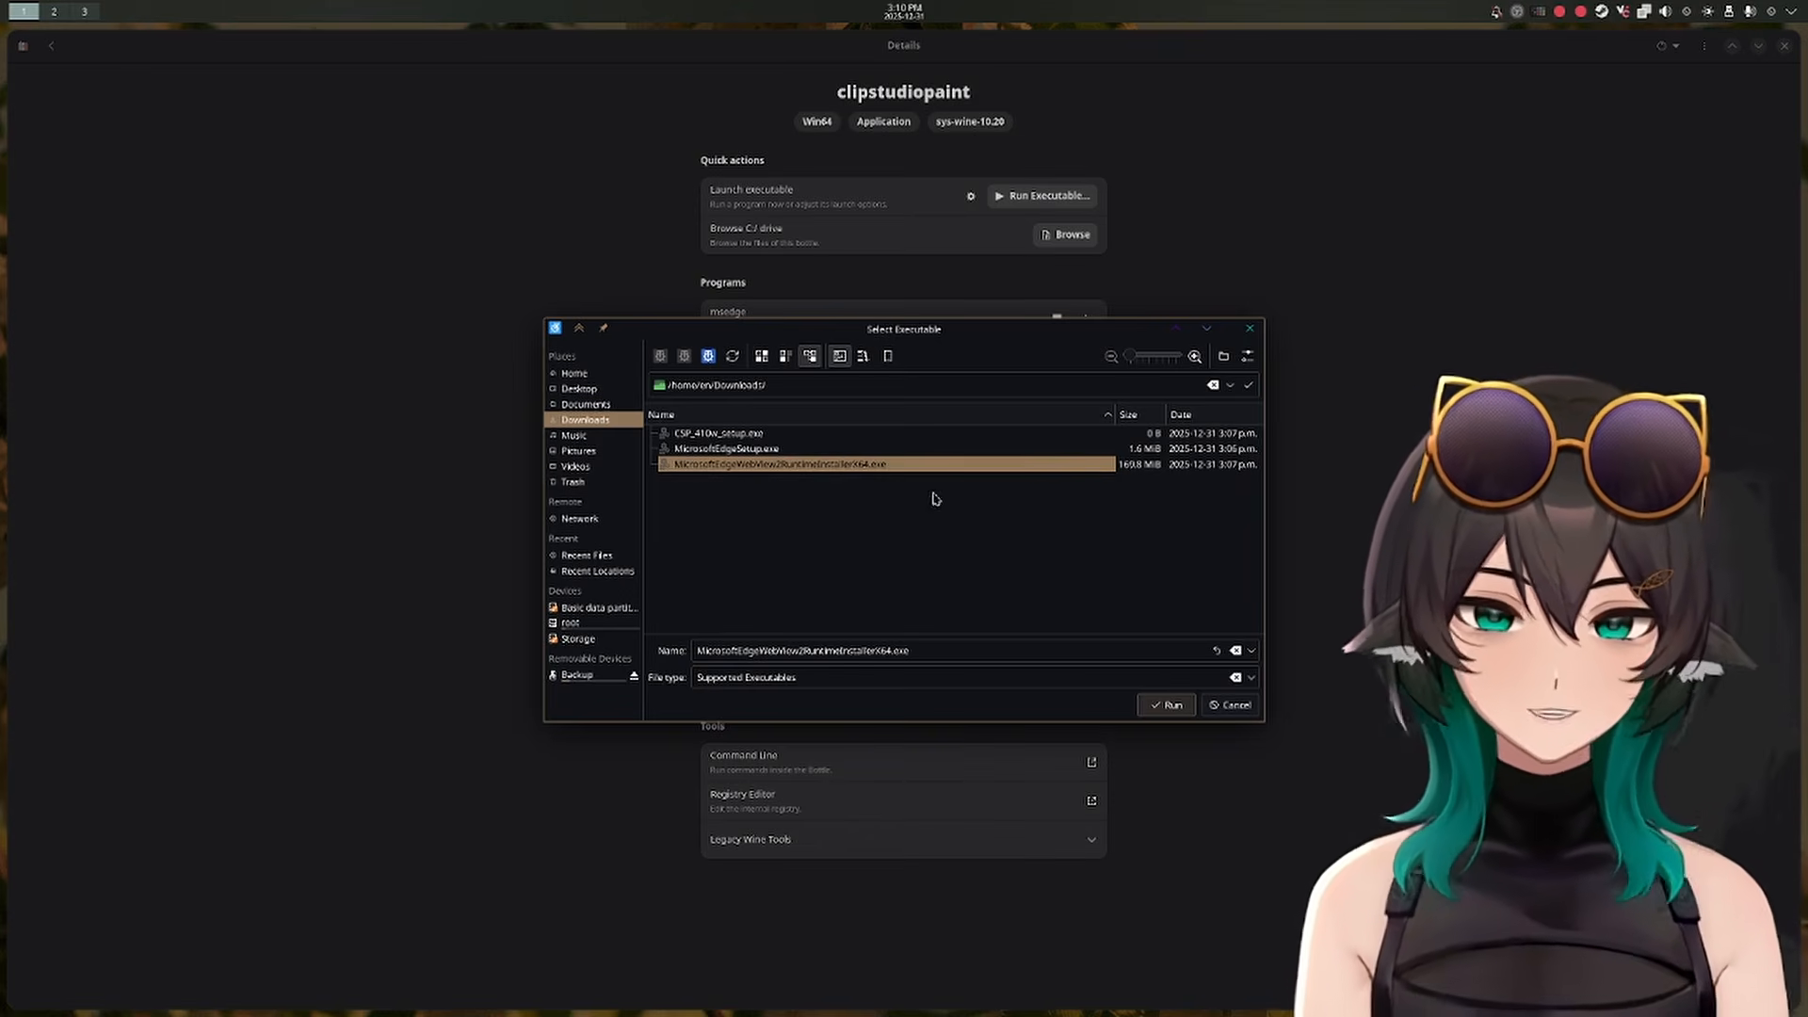
pyautogui.click(1173, 707)
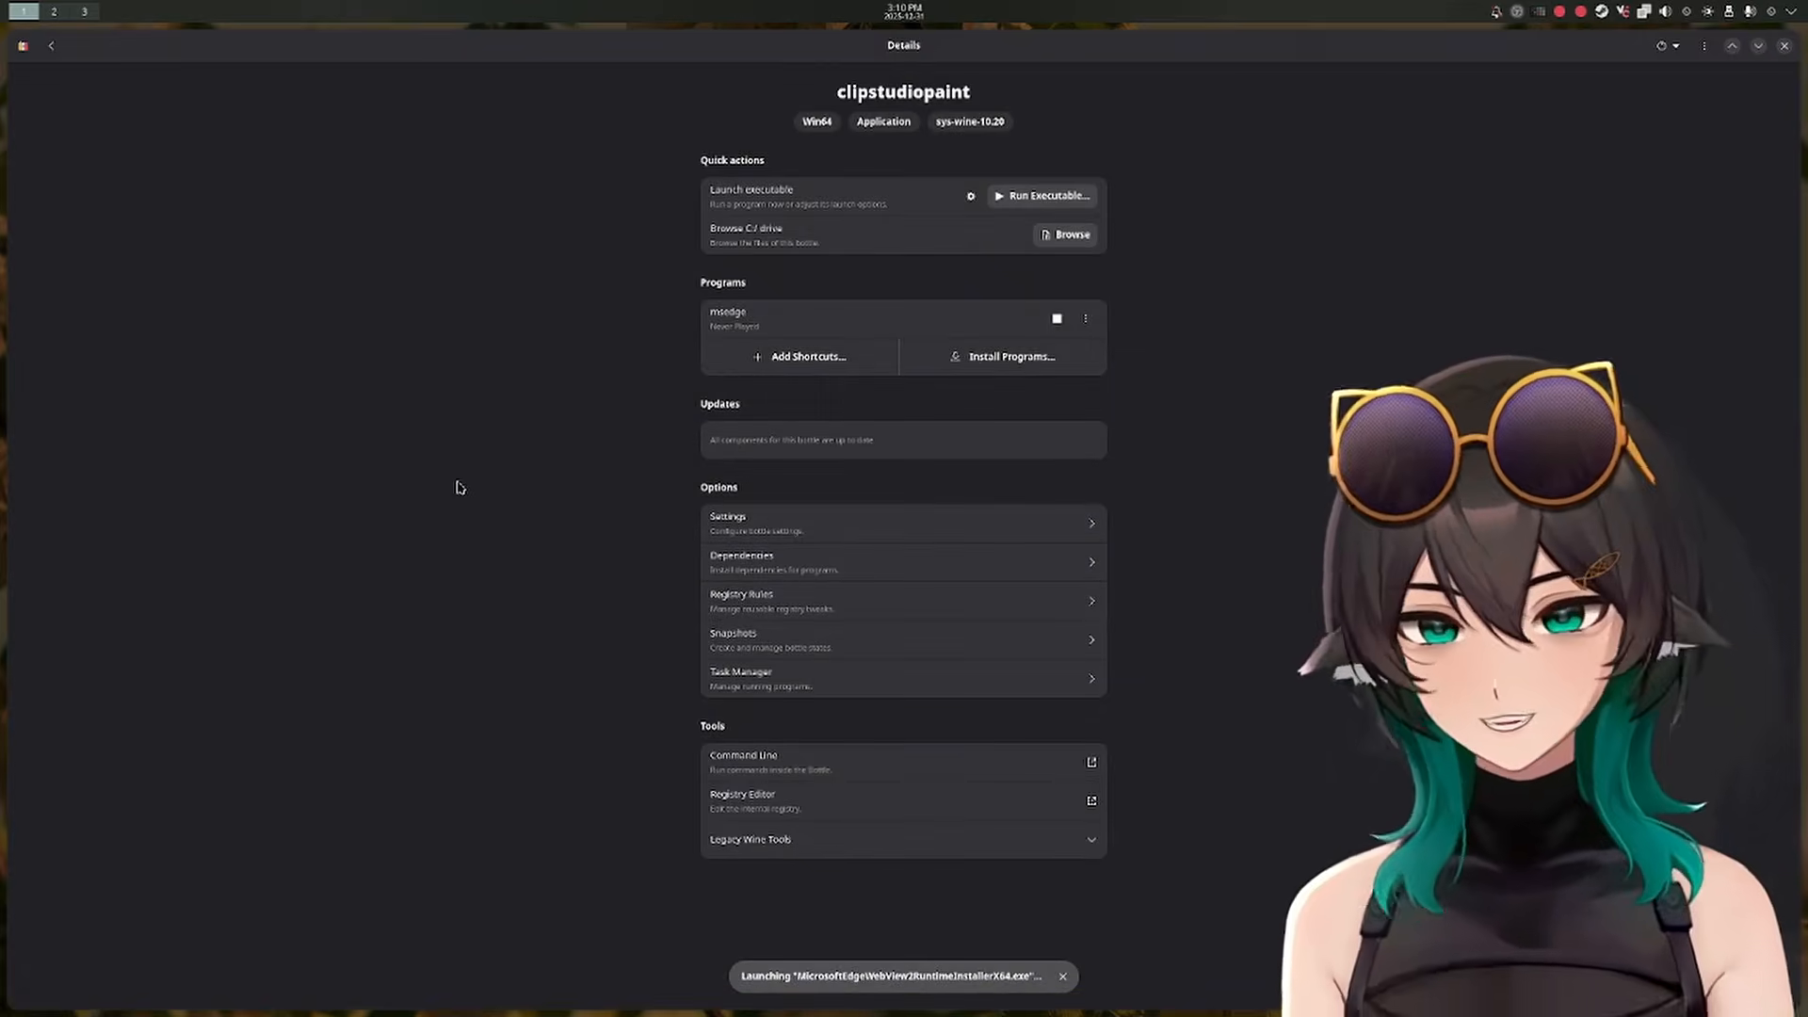
pyautogui.moveTo(455, 462); pyautogui.dragTo(471, 361)
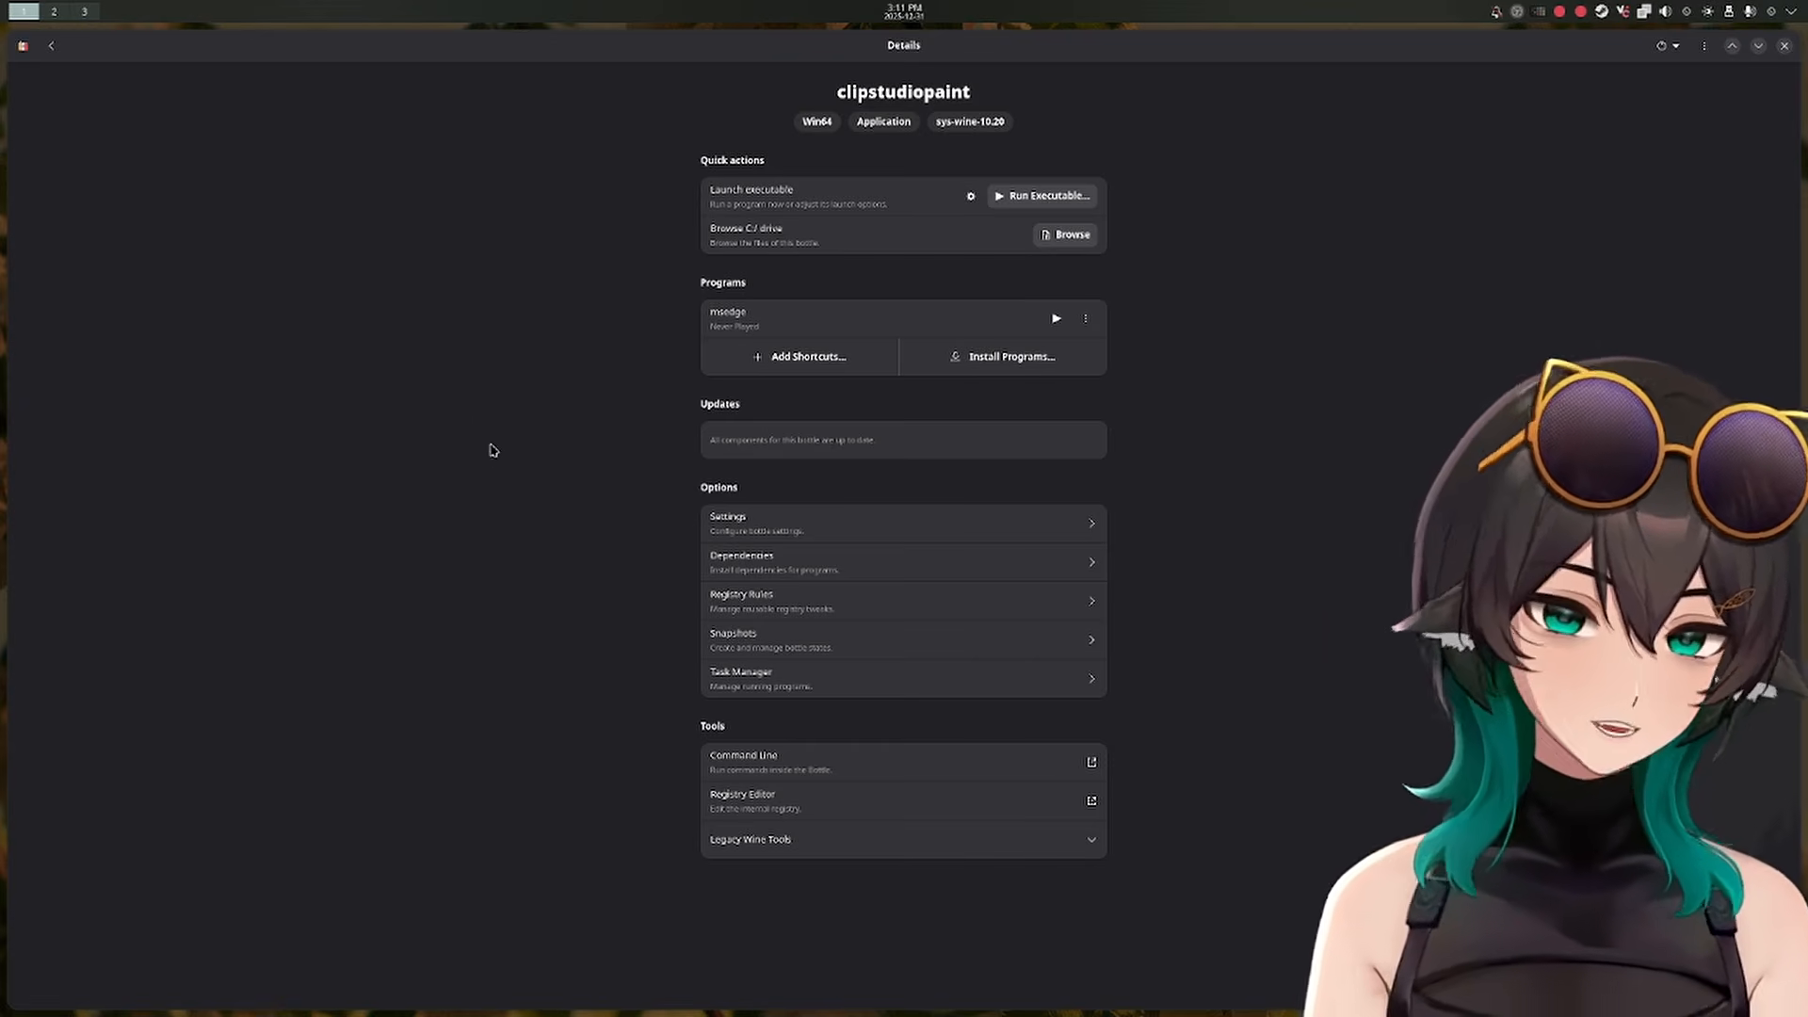
# Open the bottle's settings and check the available DXVK, VKD3D and Windows version options
pyautogui.click(1036, 525)
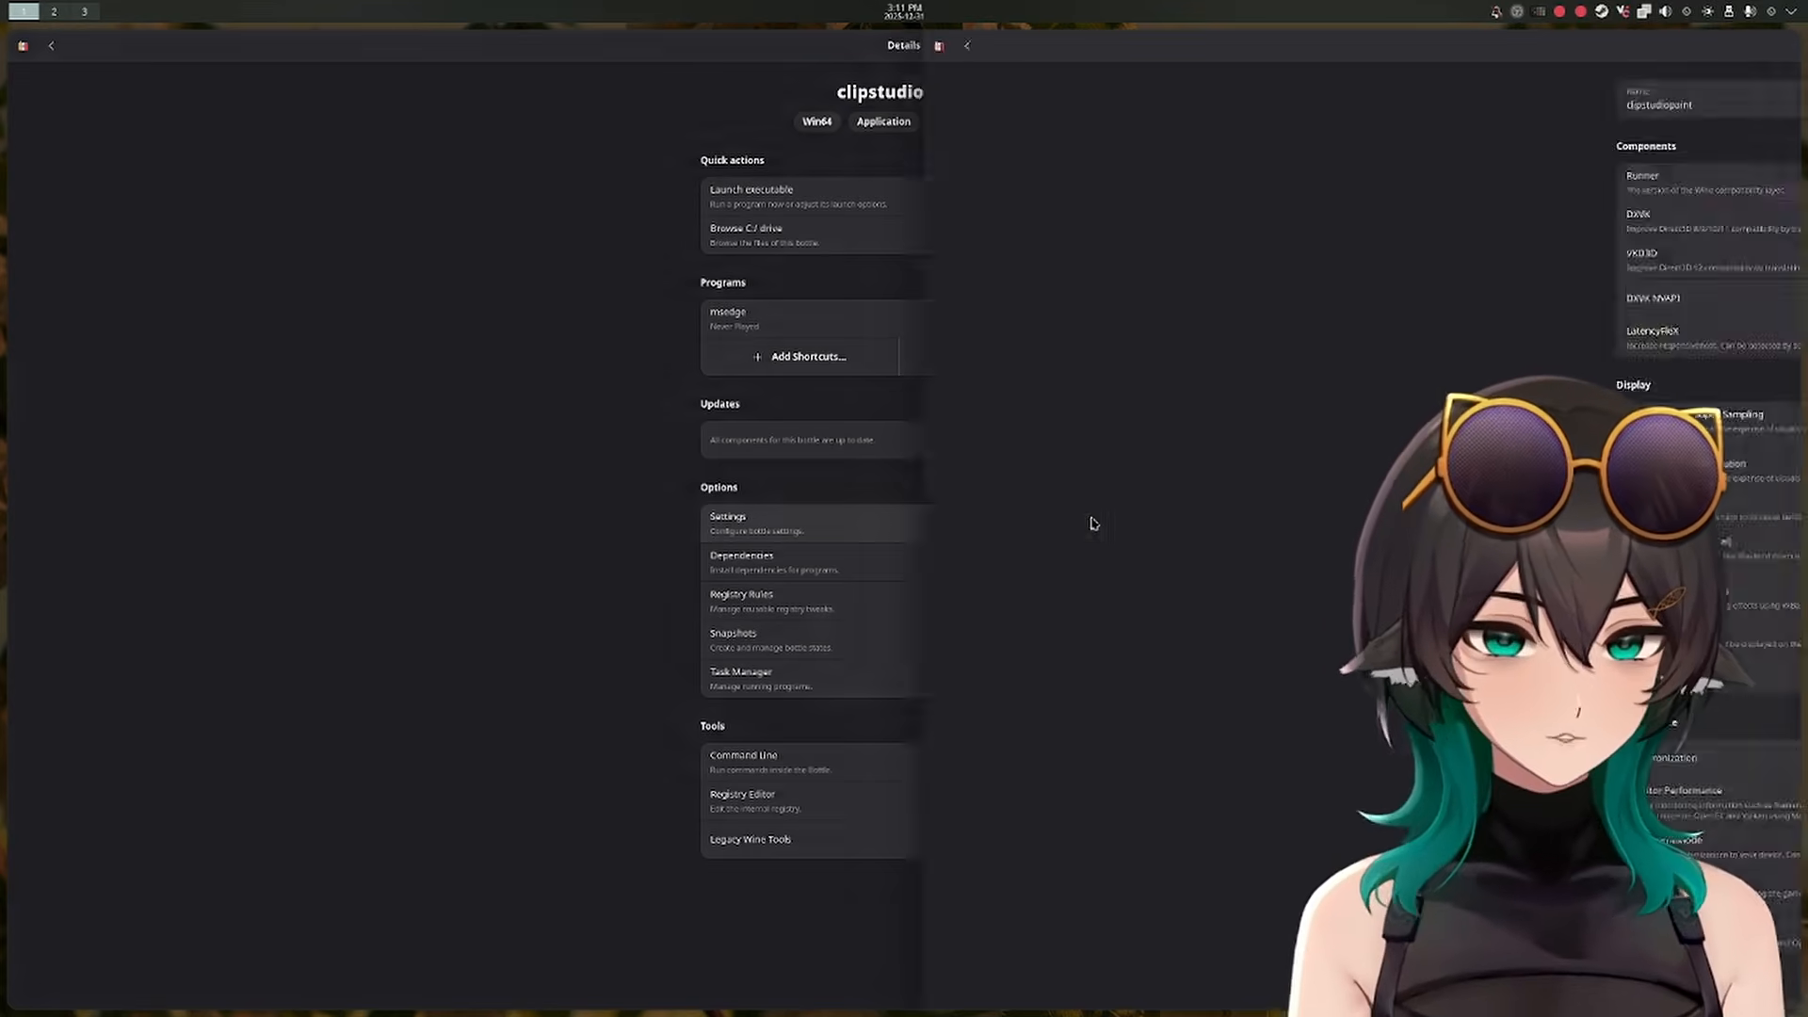
pyautogui.click(1091, 220)
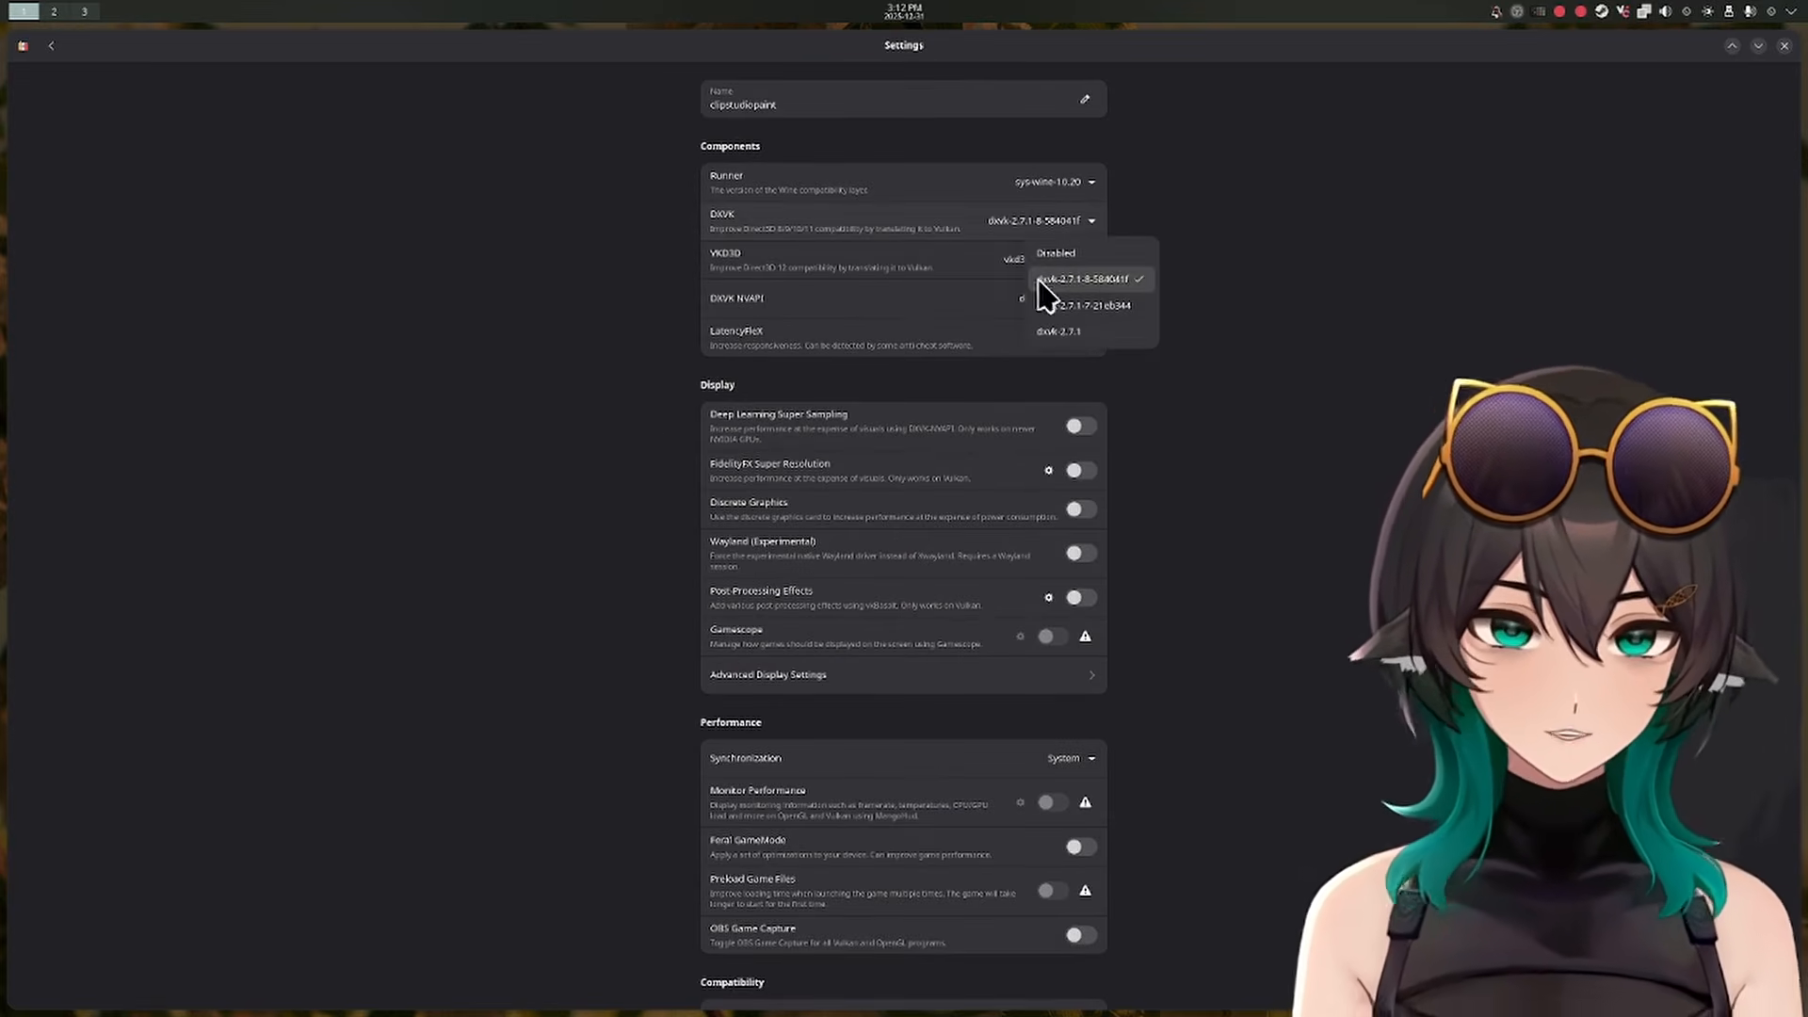
pyautogui.click(1369, 289)
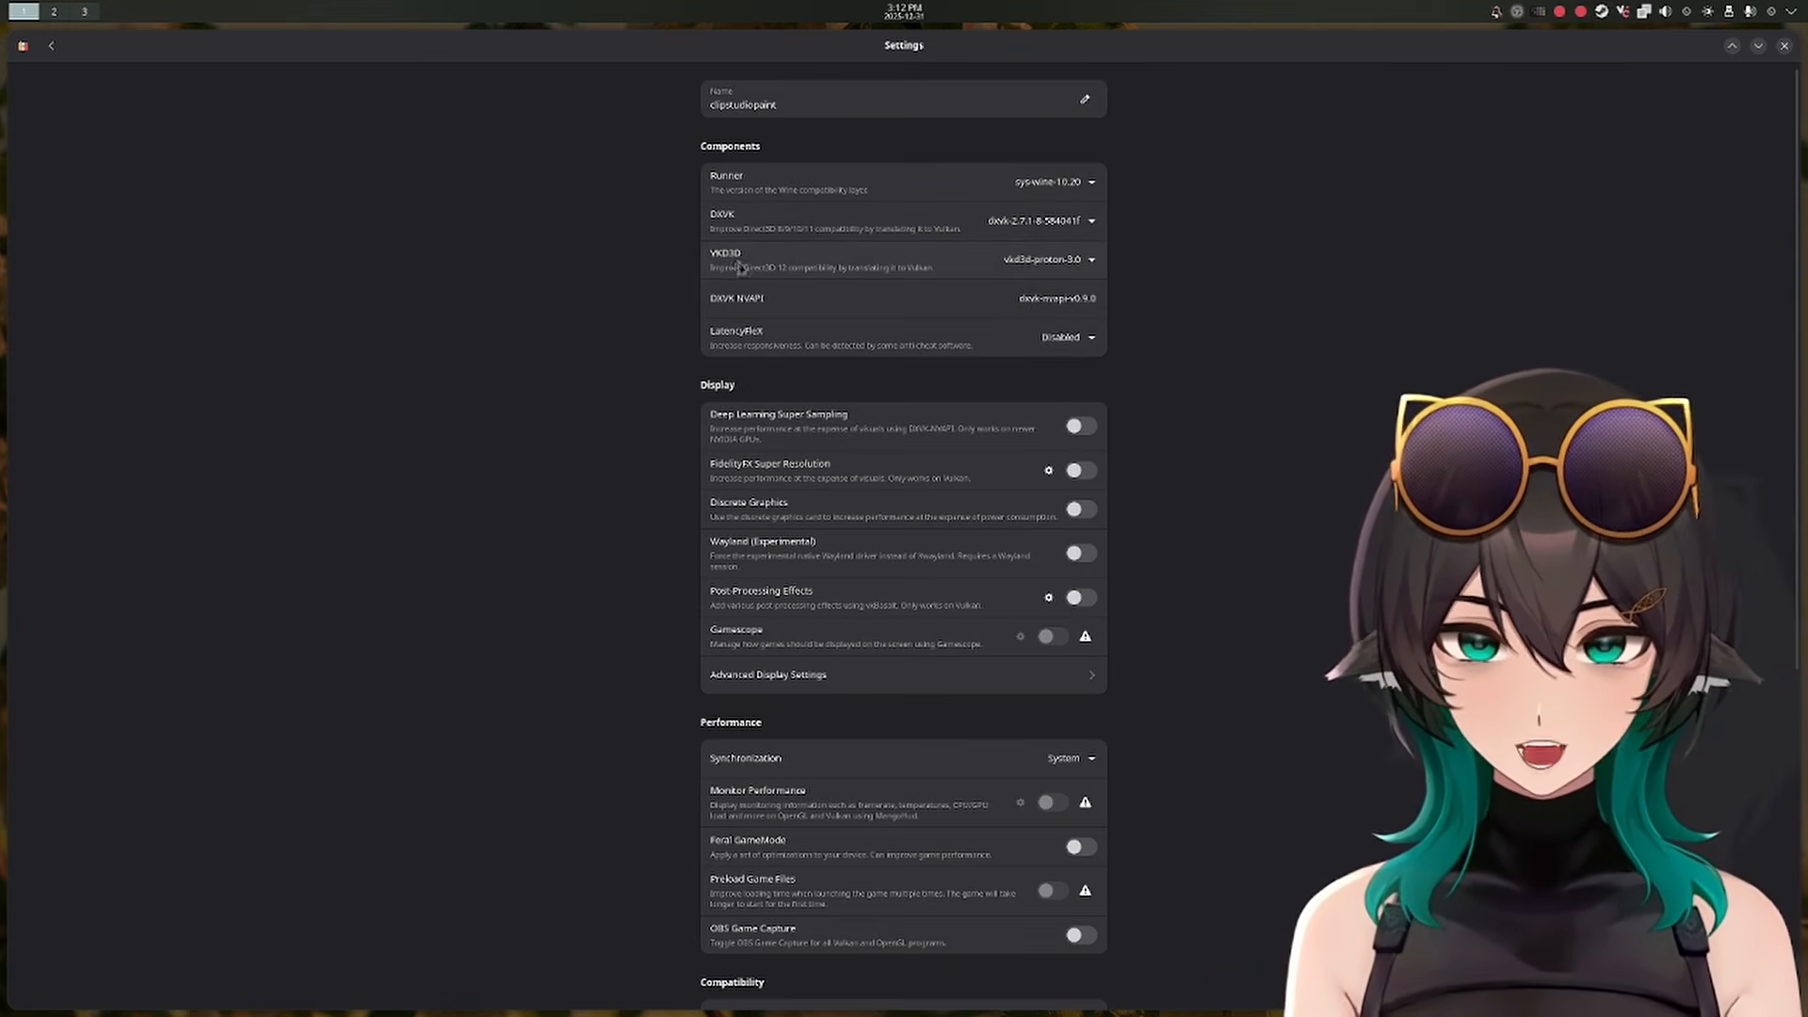
pyautogui.click(1040, 272)
pyautogui.click(1285, 353)
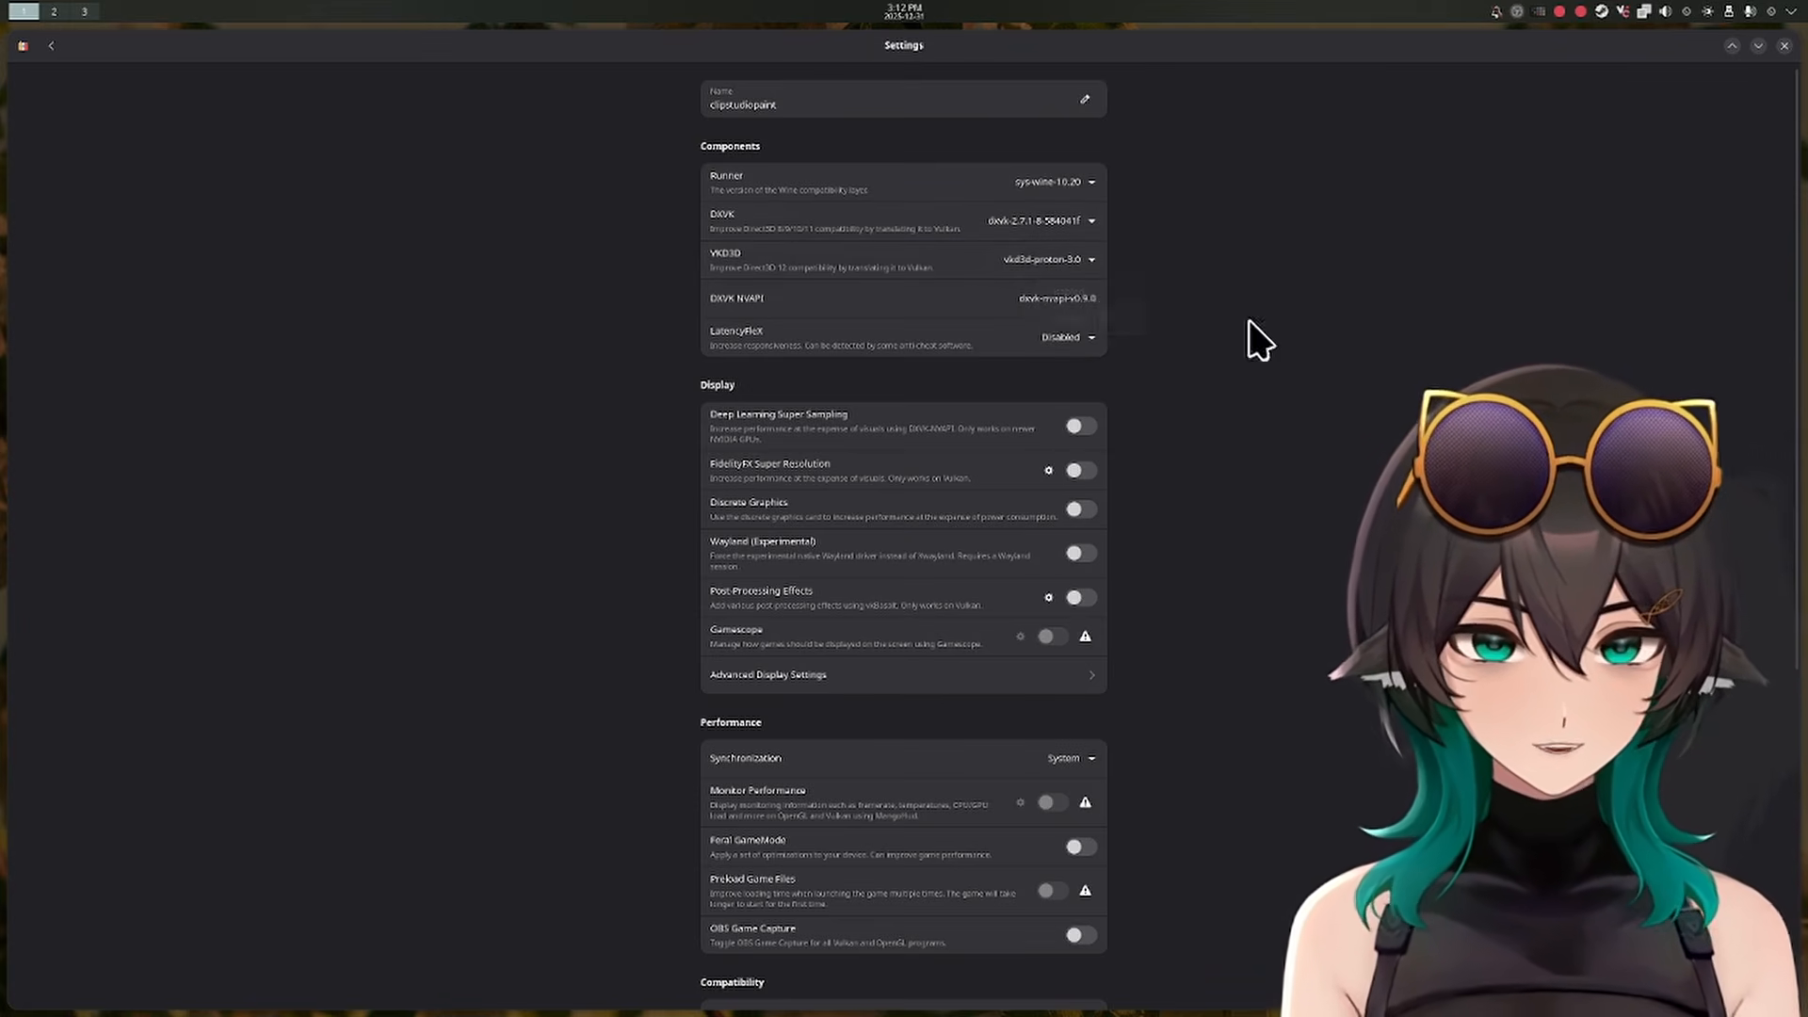
pyautogui.scroll(-5, 734, 485)
pyautogui.click(1074, 504)
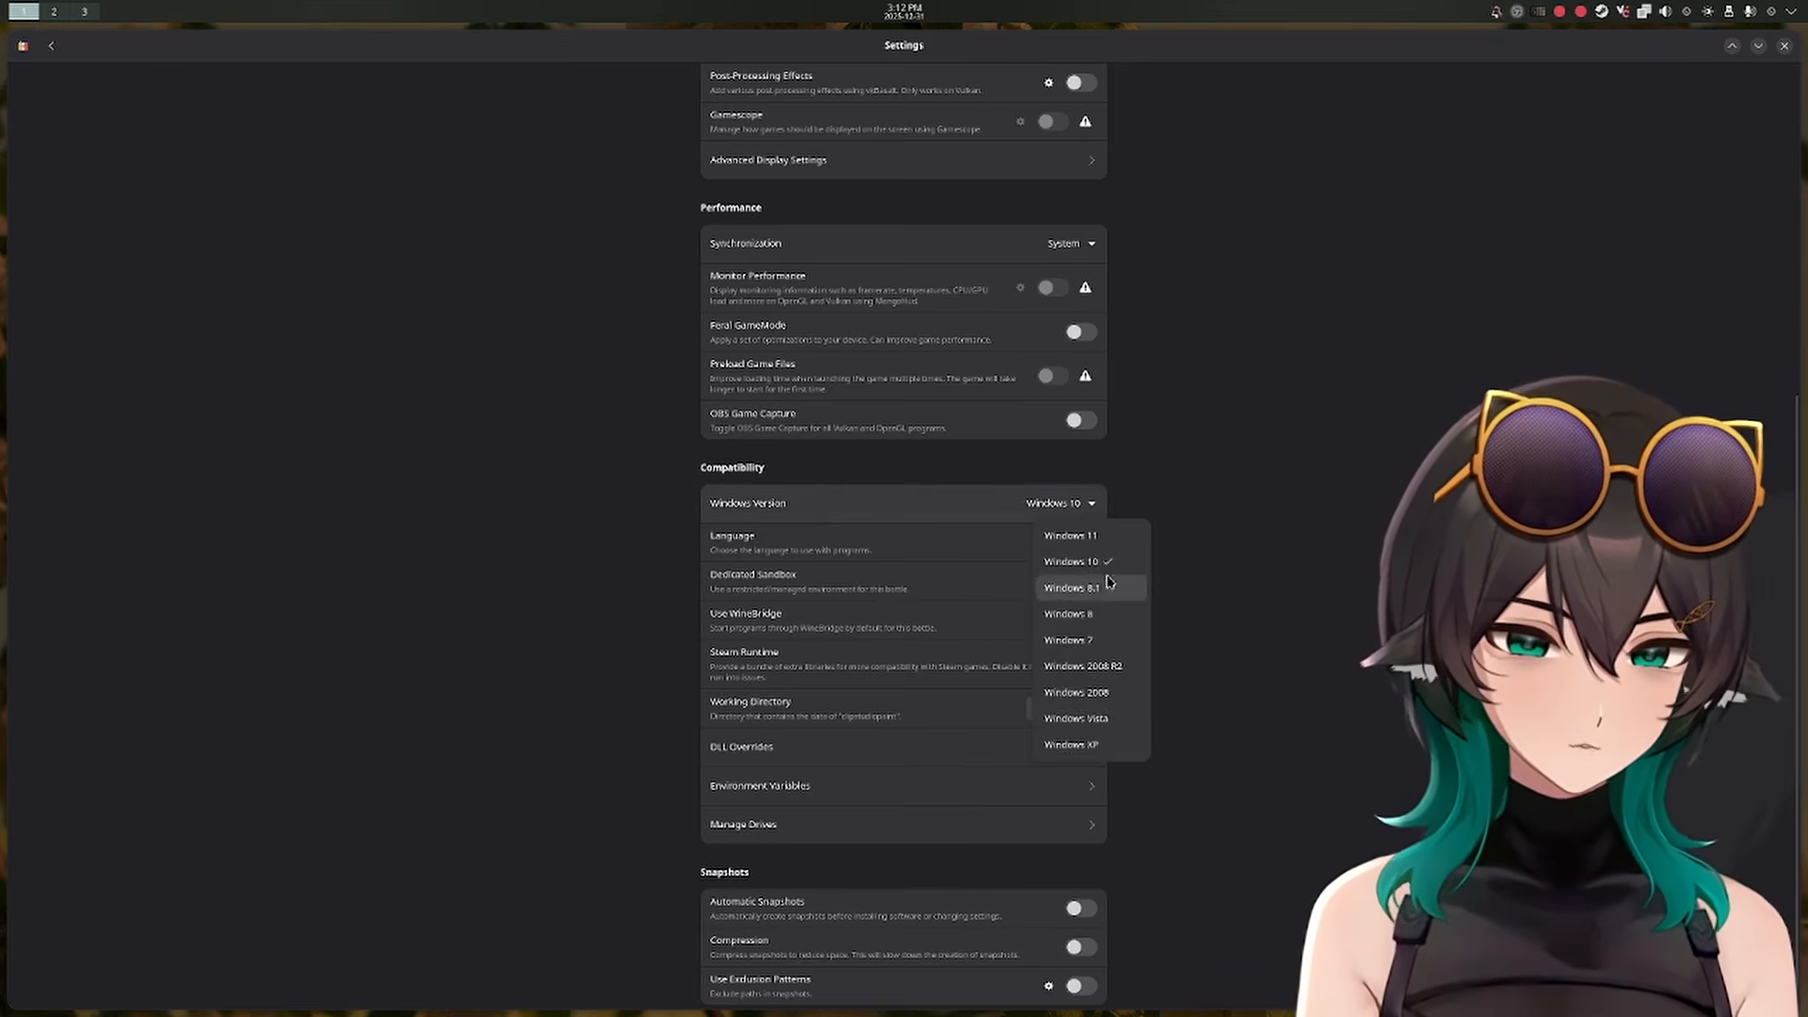
pyautogui.click(1164, 567)
pyautogui.scroll(-1, 883, 728)
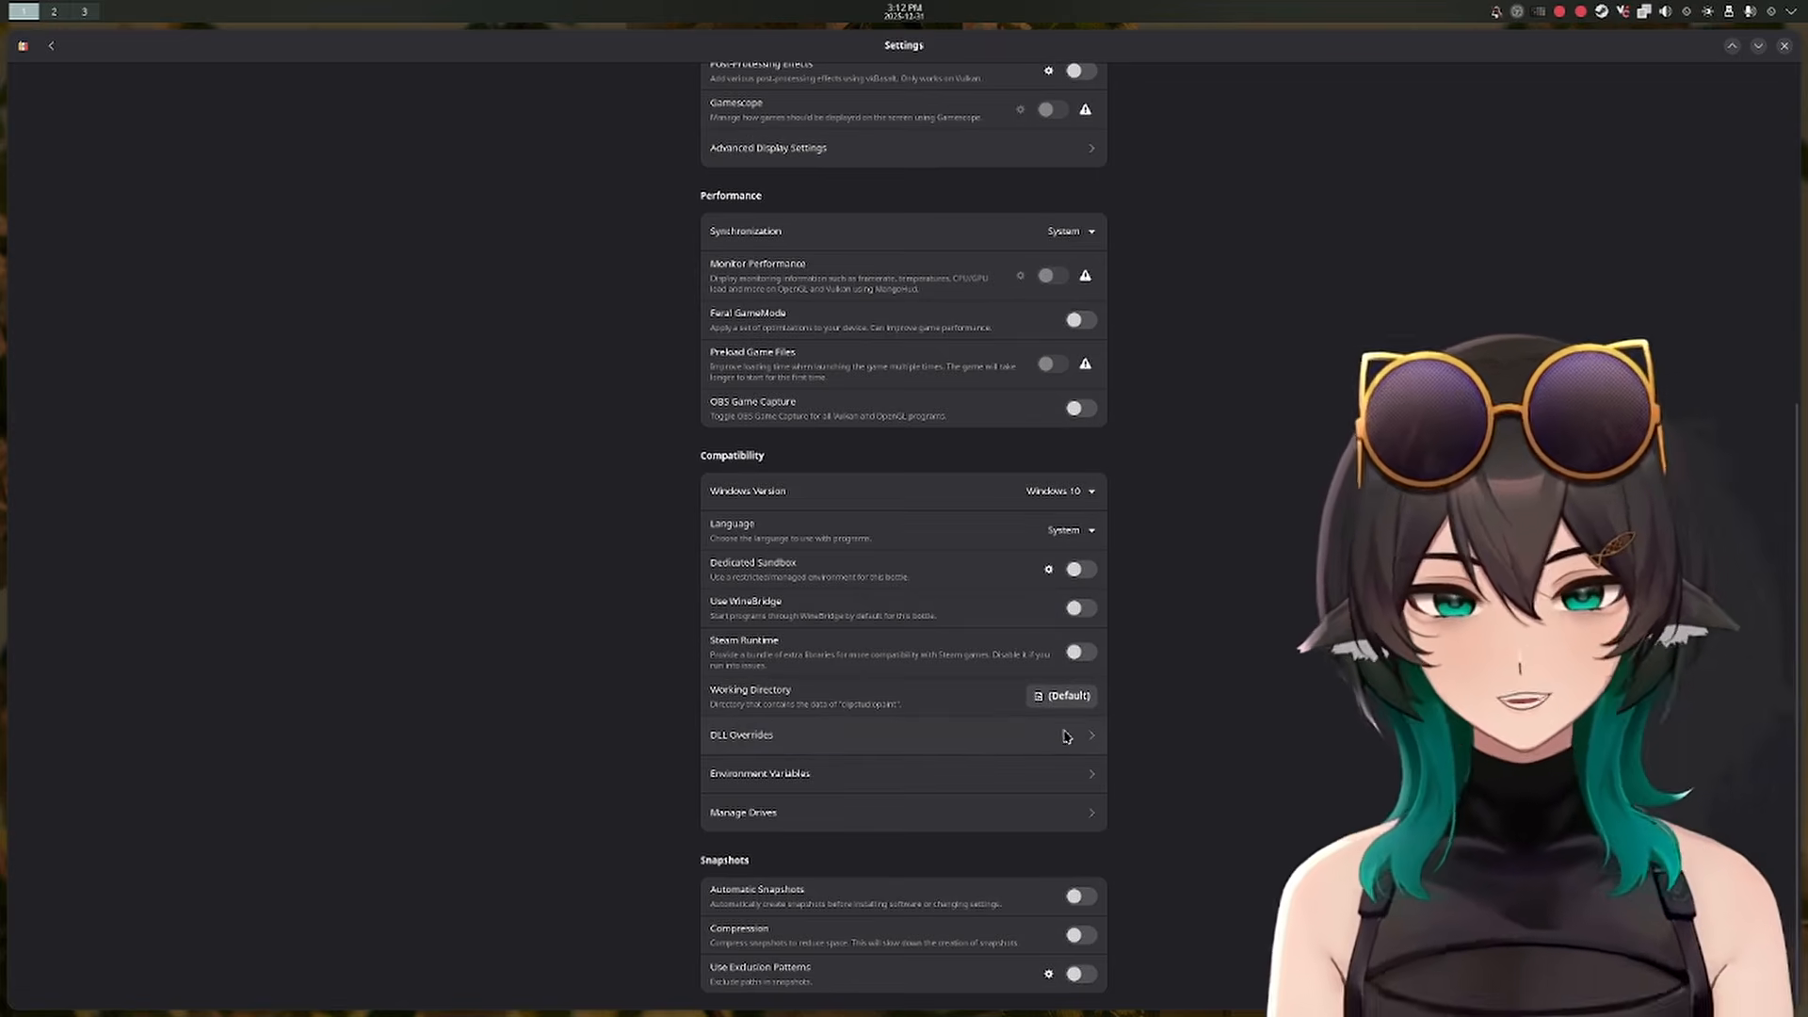
# Add a DLL override for concrt140 to the bottle, keep it on Native (Windows), and close the overrides dialog
pyautogui.click(1092, 740)
pyautogui.write('concrt140')
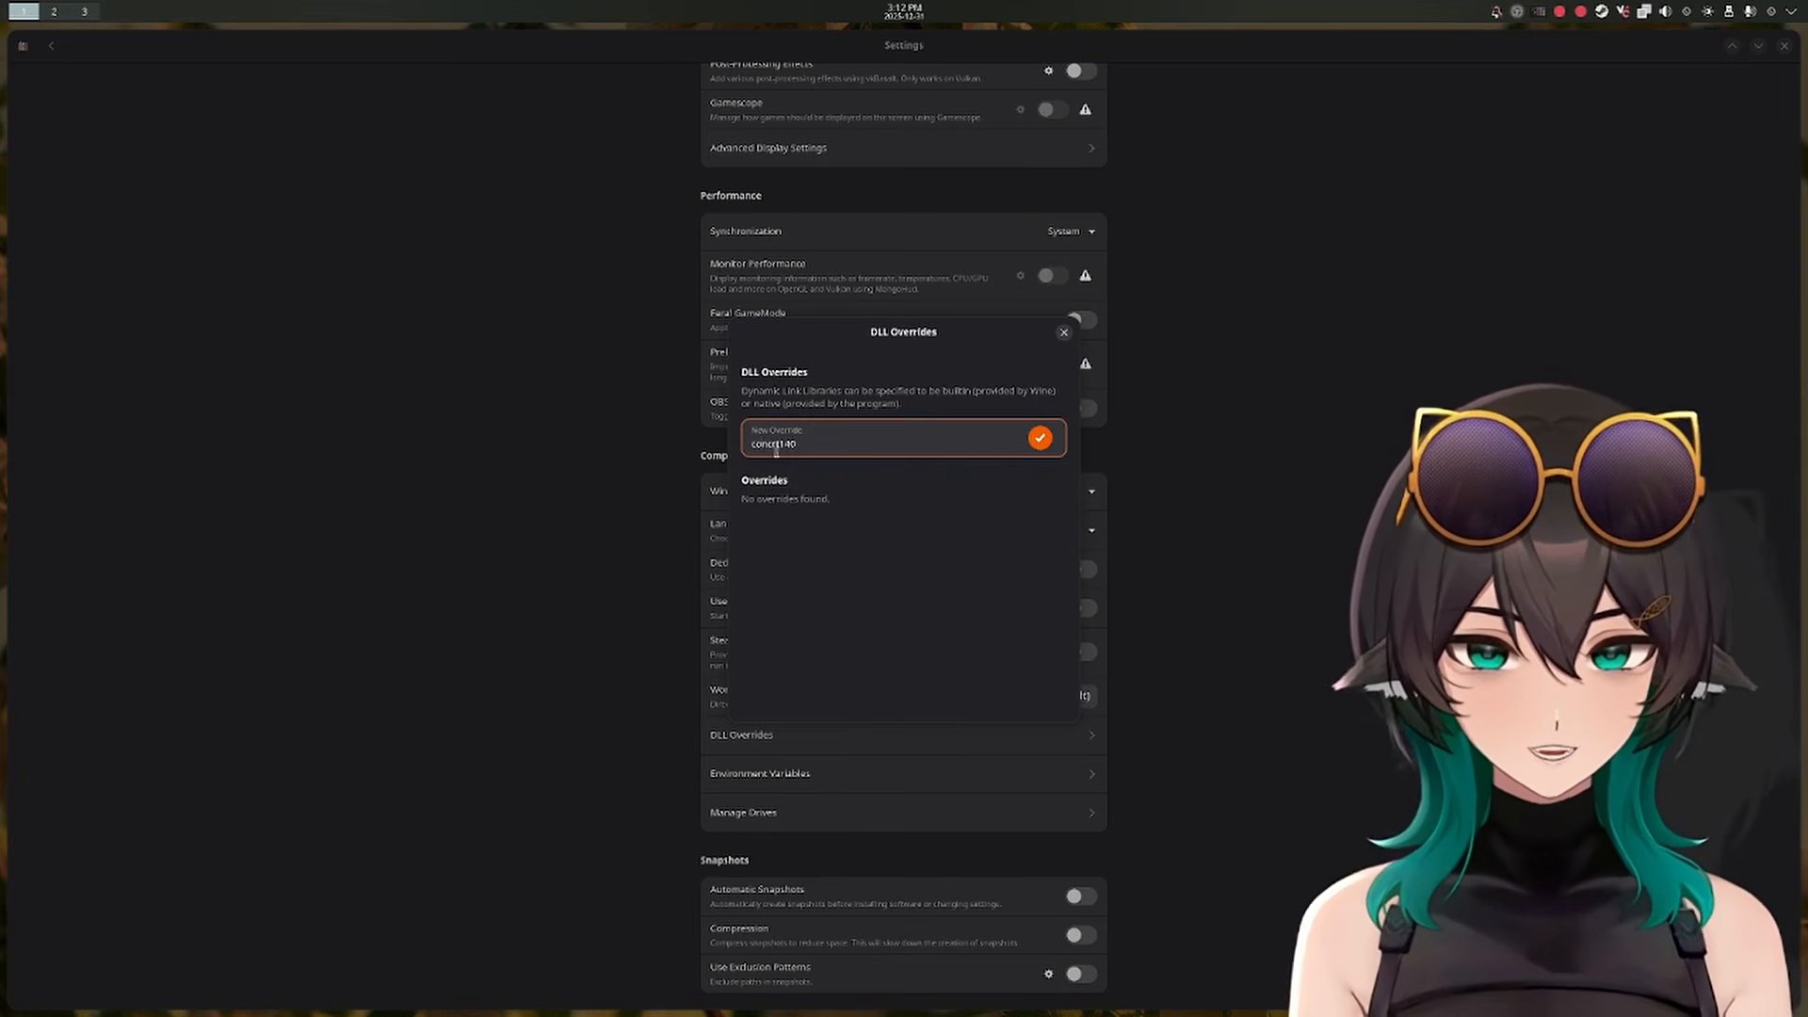
pyautogui.press('Right')
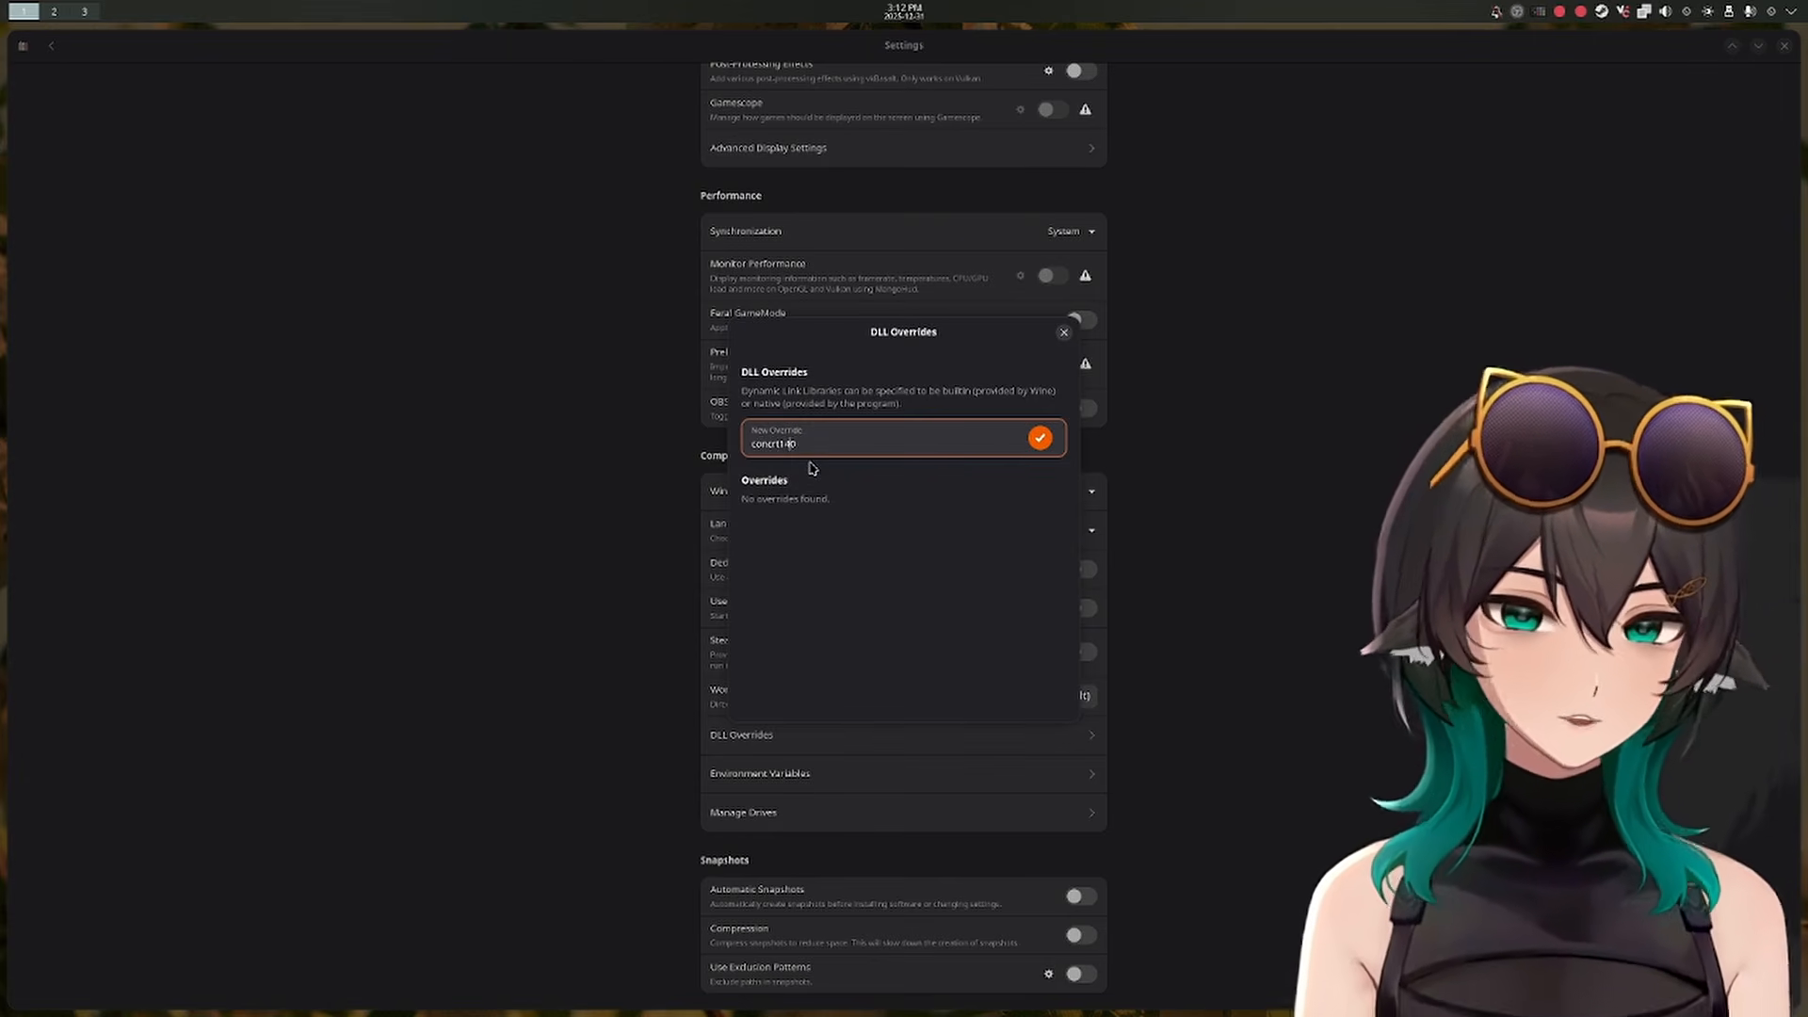
pyautogui.press('Right')
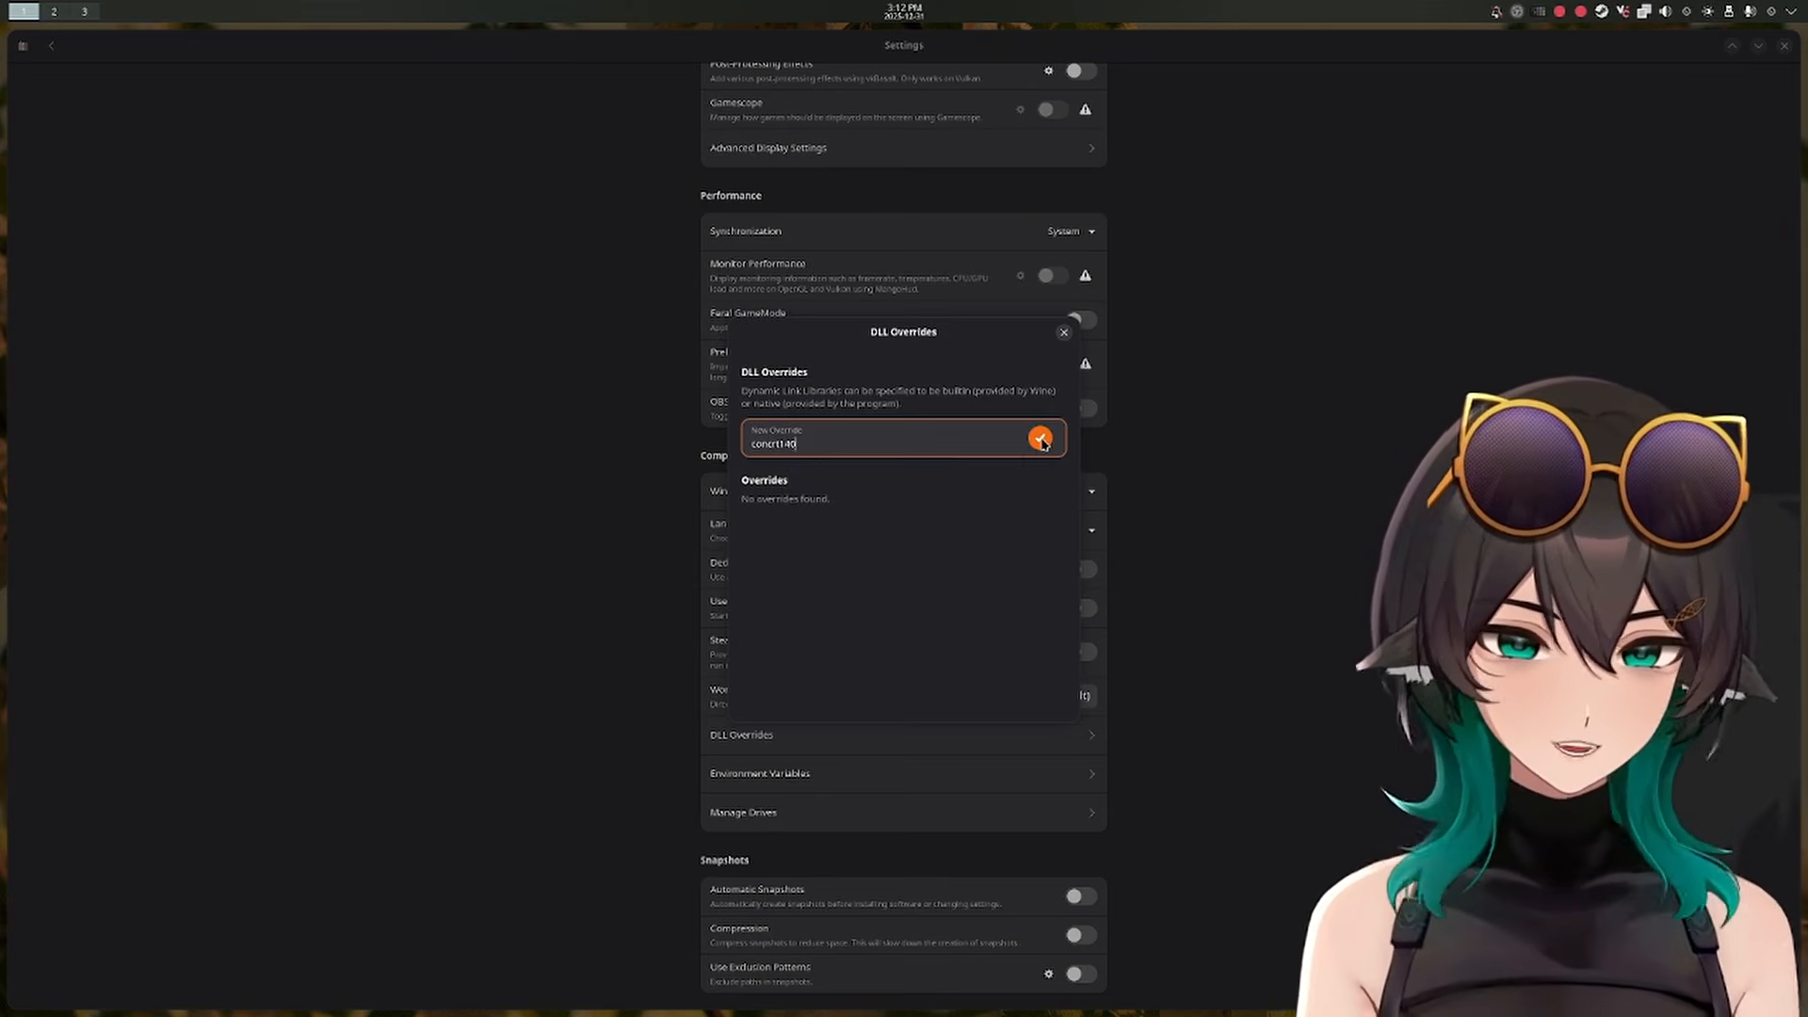
pyautogui.click(1040, 438)
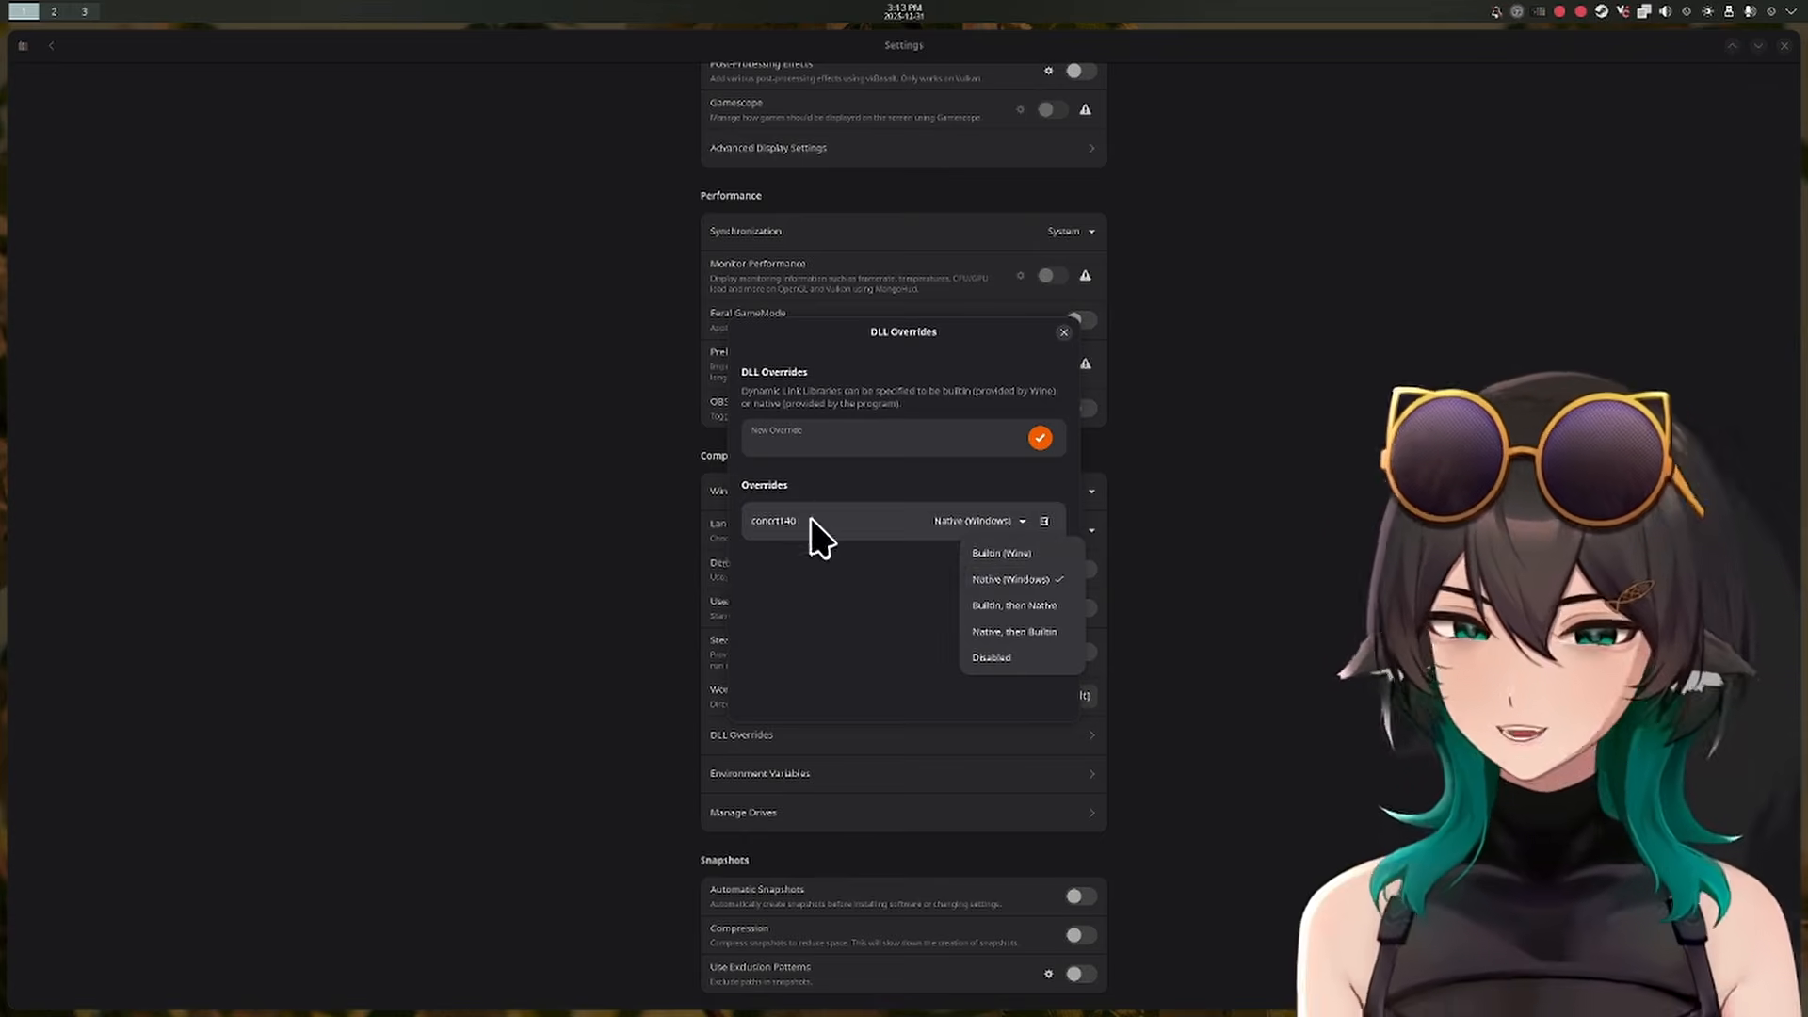
pyautogui.click(1028, 580)
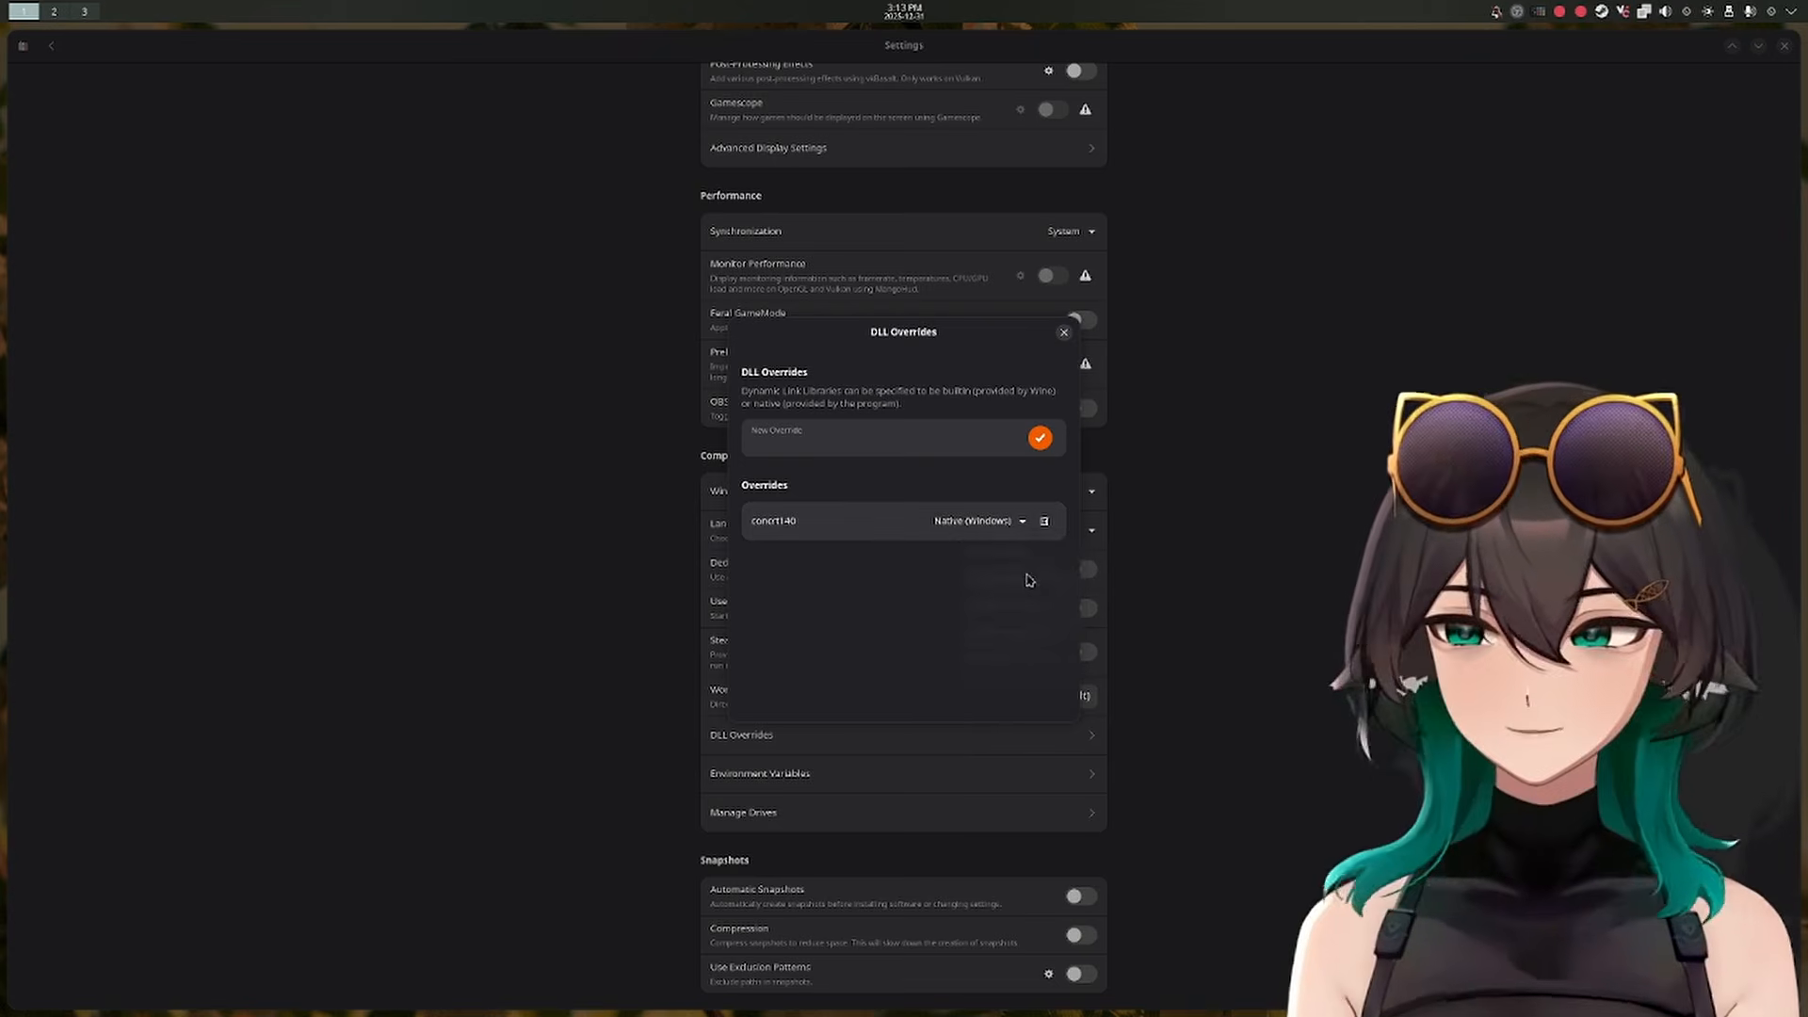
pyautogui.click(1064, 334)
# Return to the bottle's details and open Wine configuration from the legacy Wine tools
pyautogui.scroll(6, 613, 332)
pyautogui.click(51, 45)
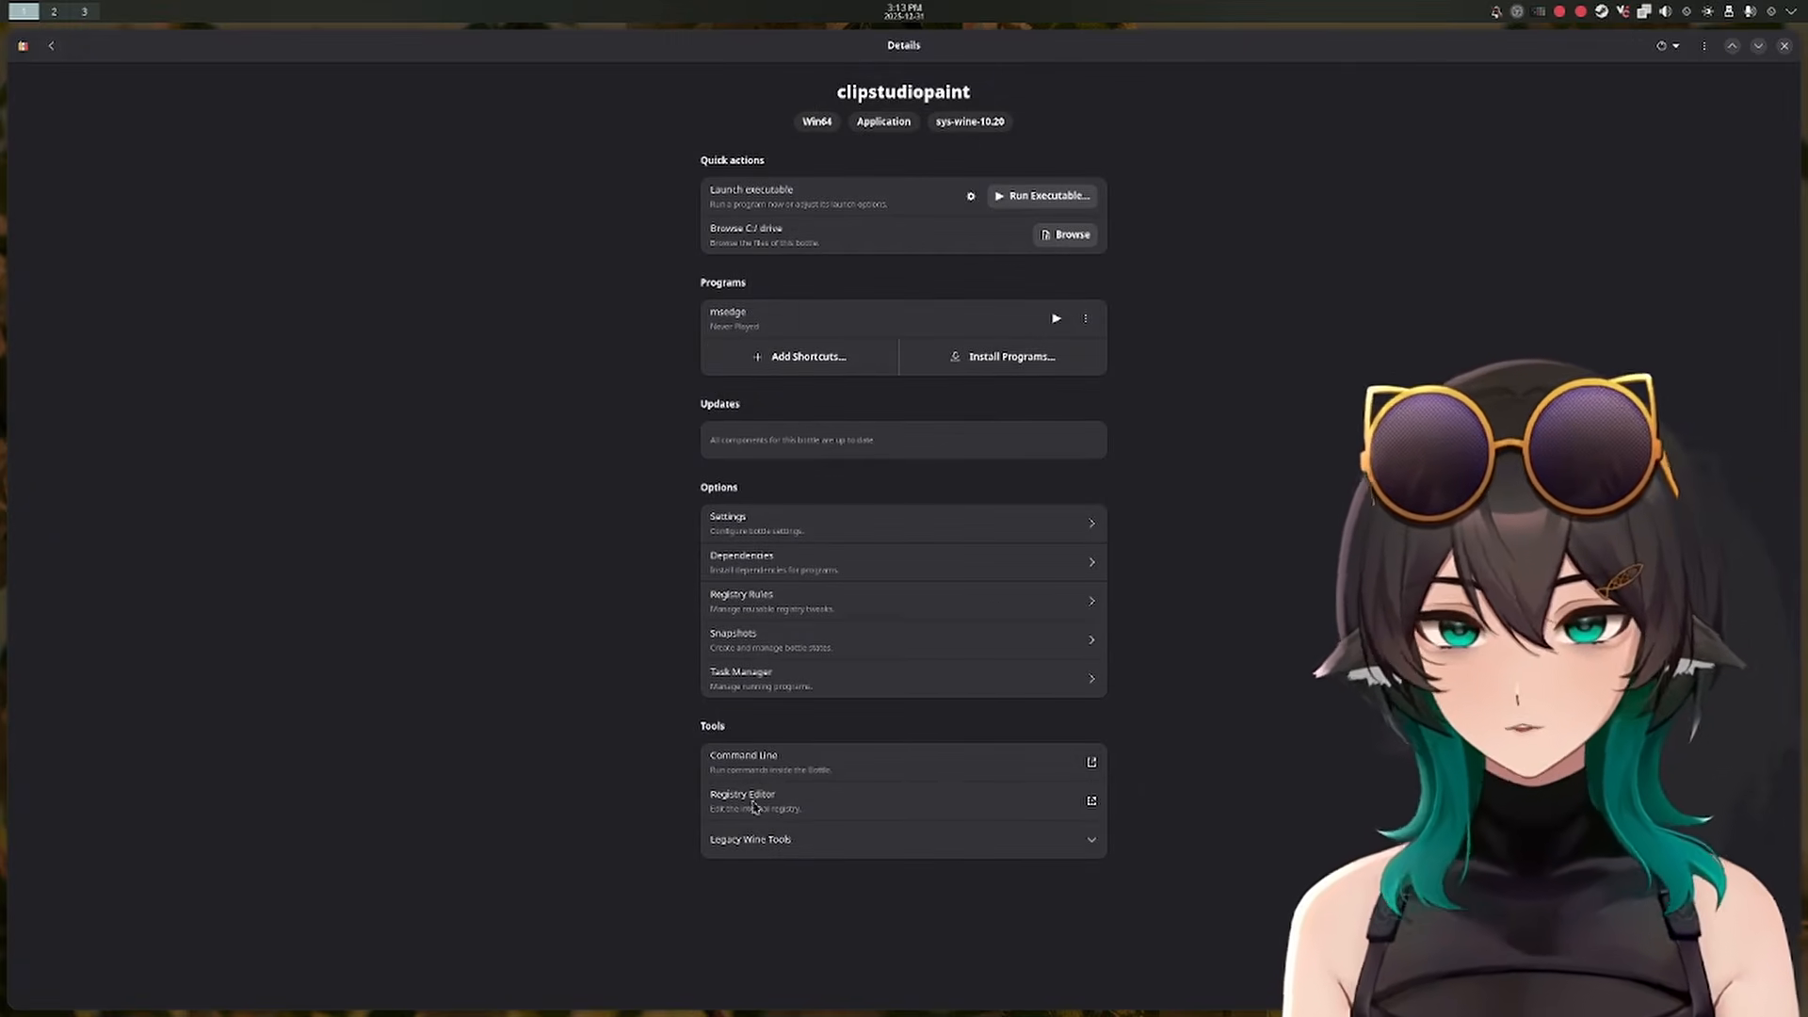
pyautogui.click(812, 841)
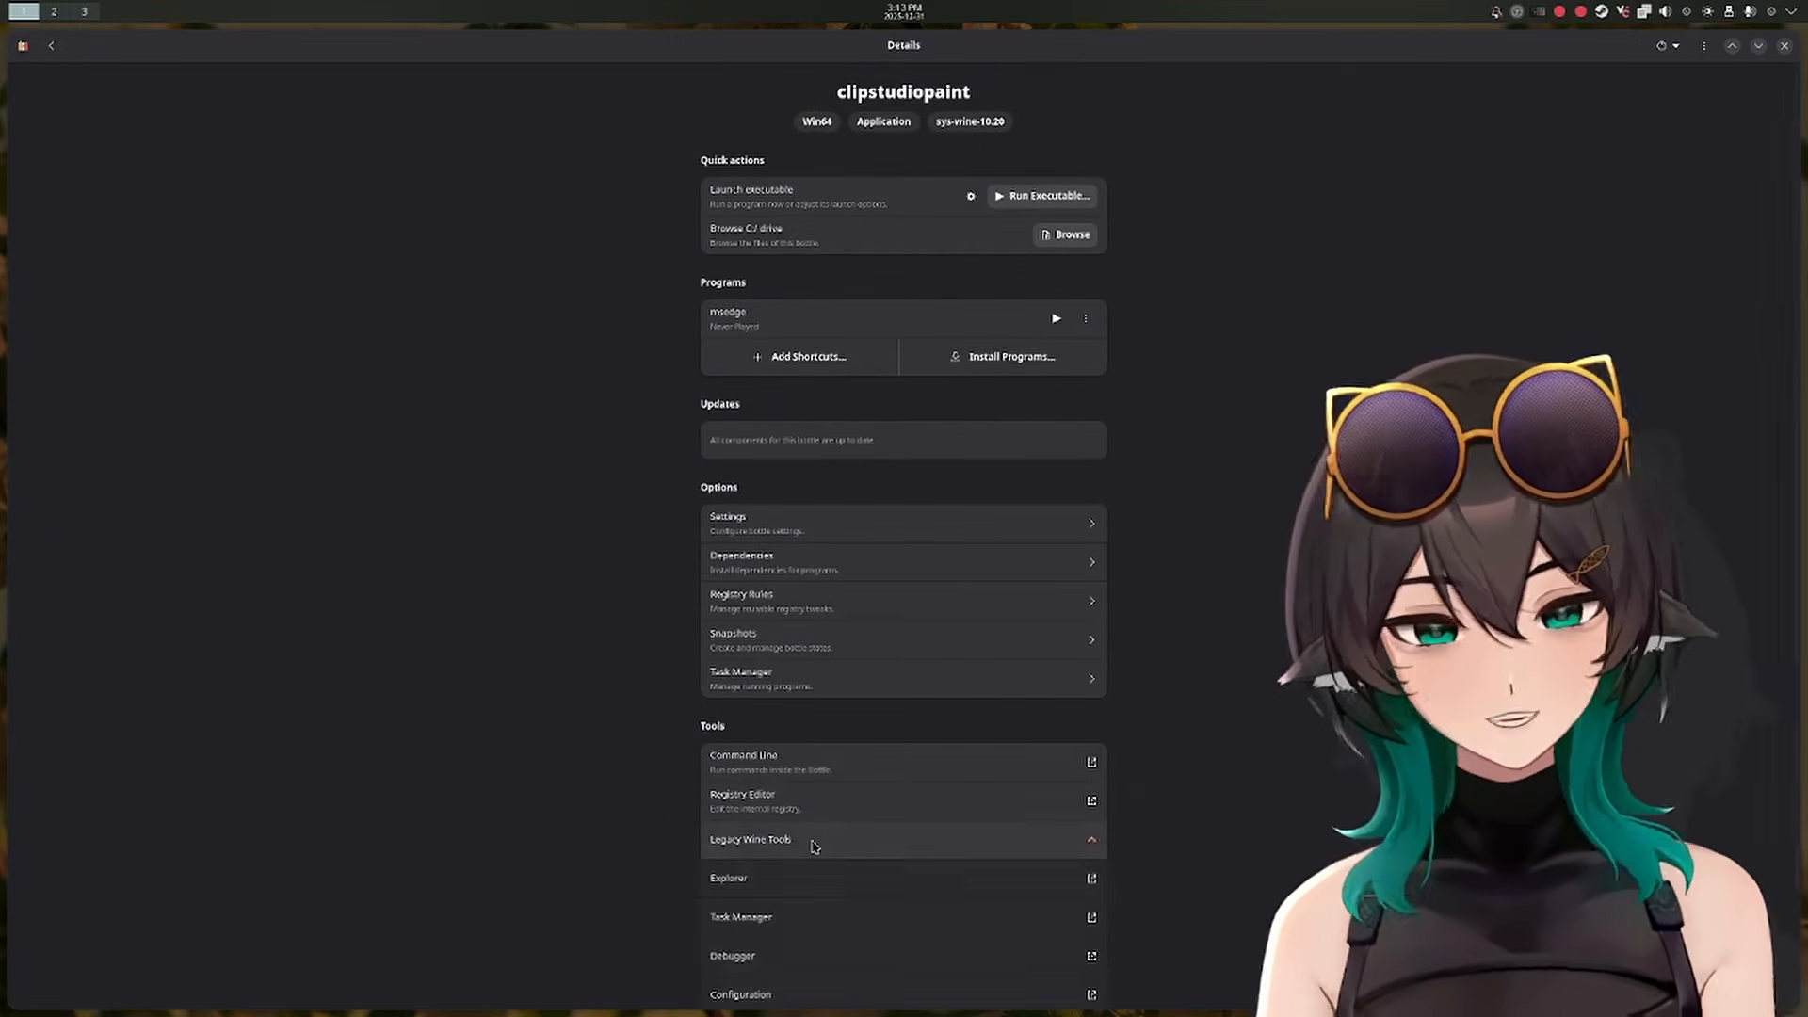
pyautogui.scroll(-2, 833, 830)
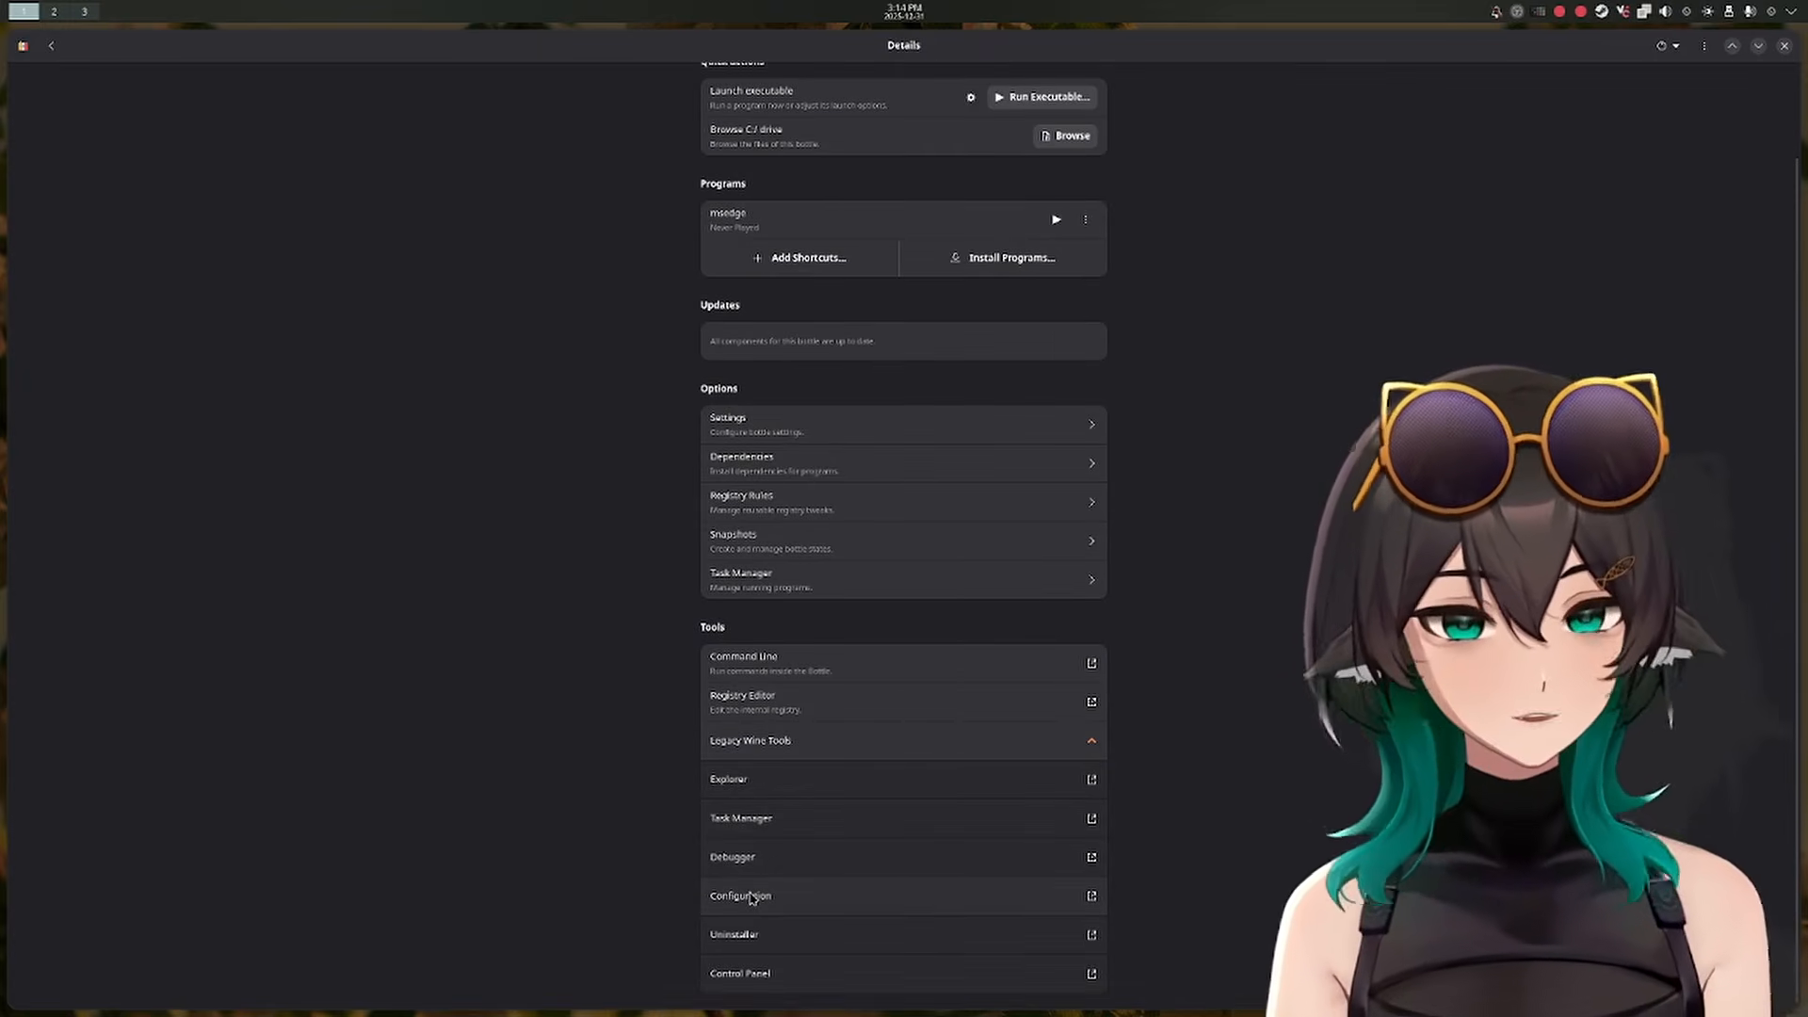
pyautogui.click(752, 897)
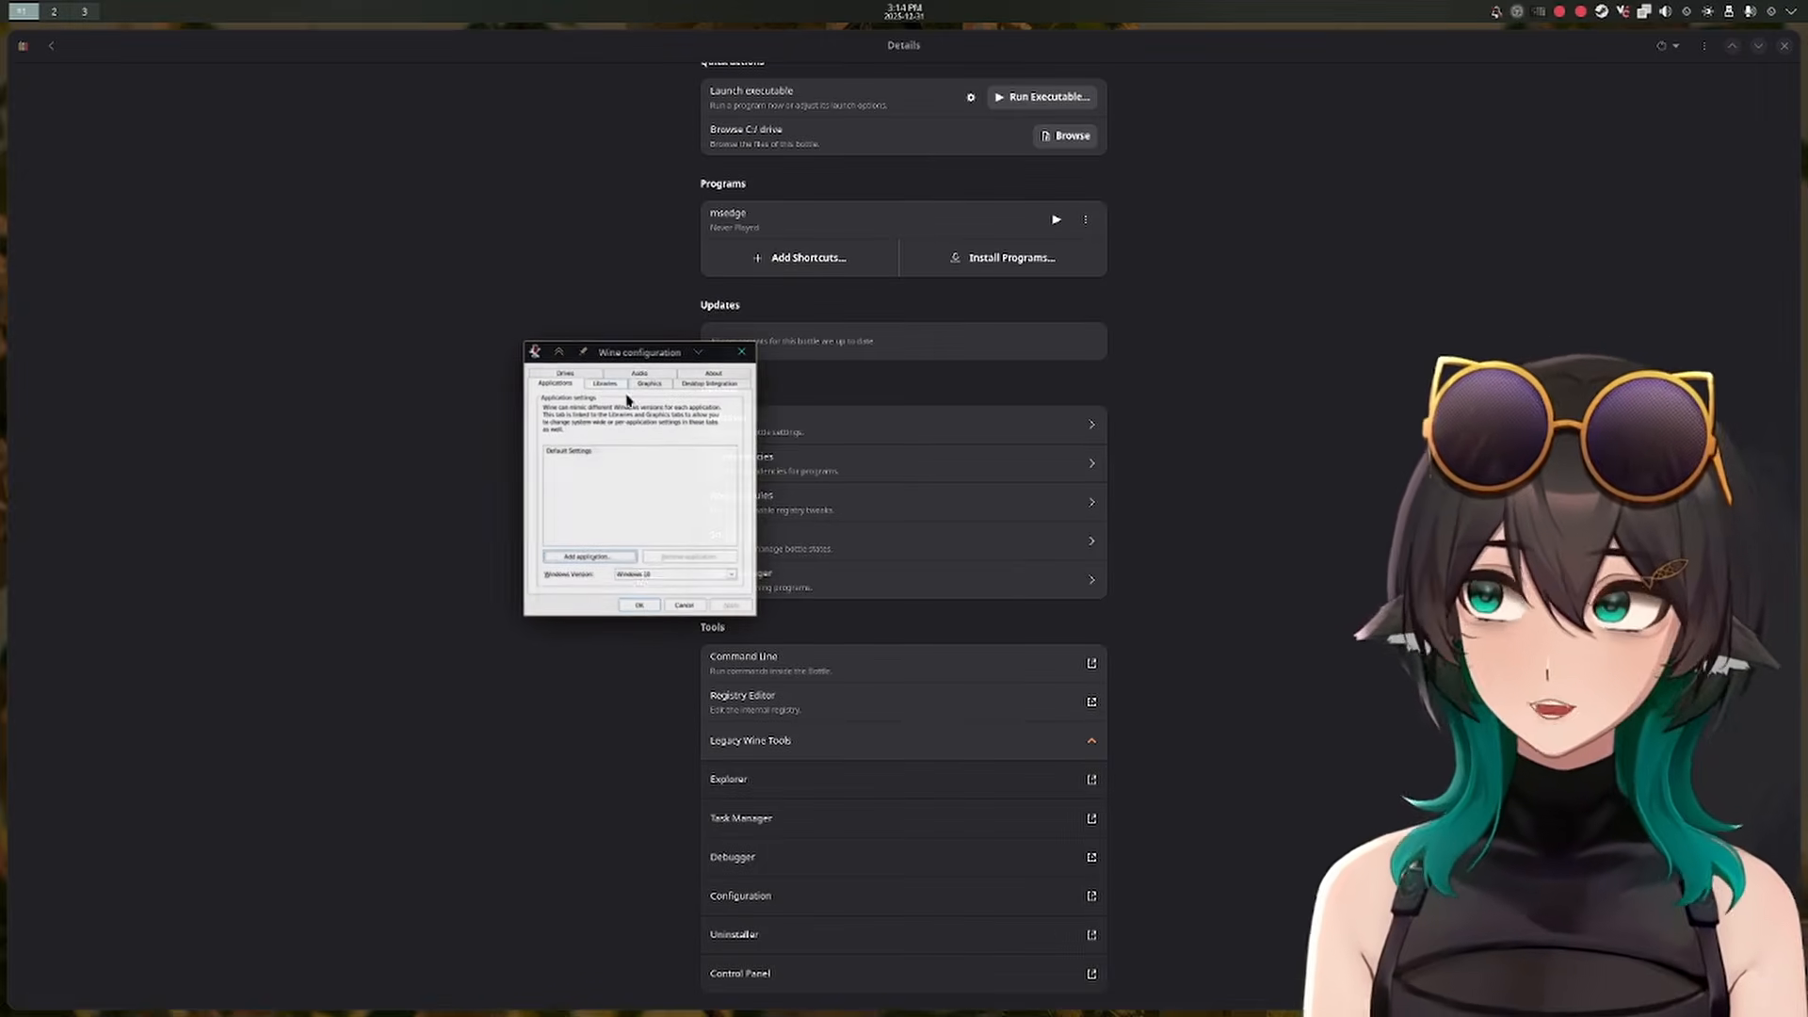
# Add msedgewebview2.exe from the Microsoft folder in Program Files (x86) to the Wine application settings
pyautogui.click(608, 559)
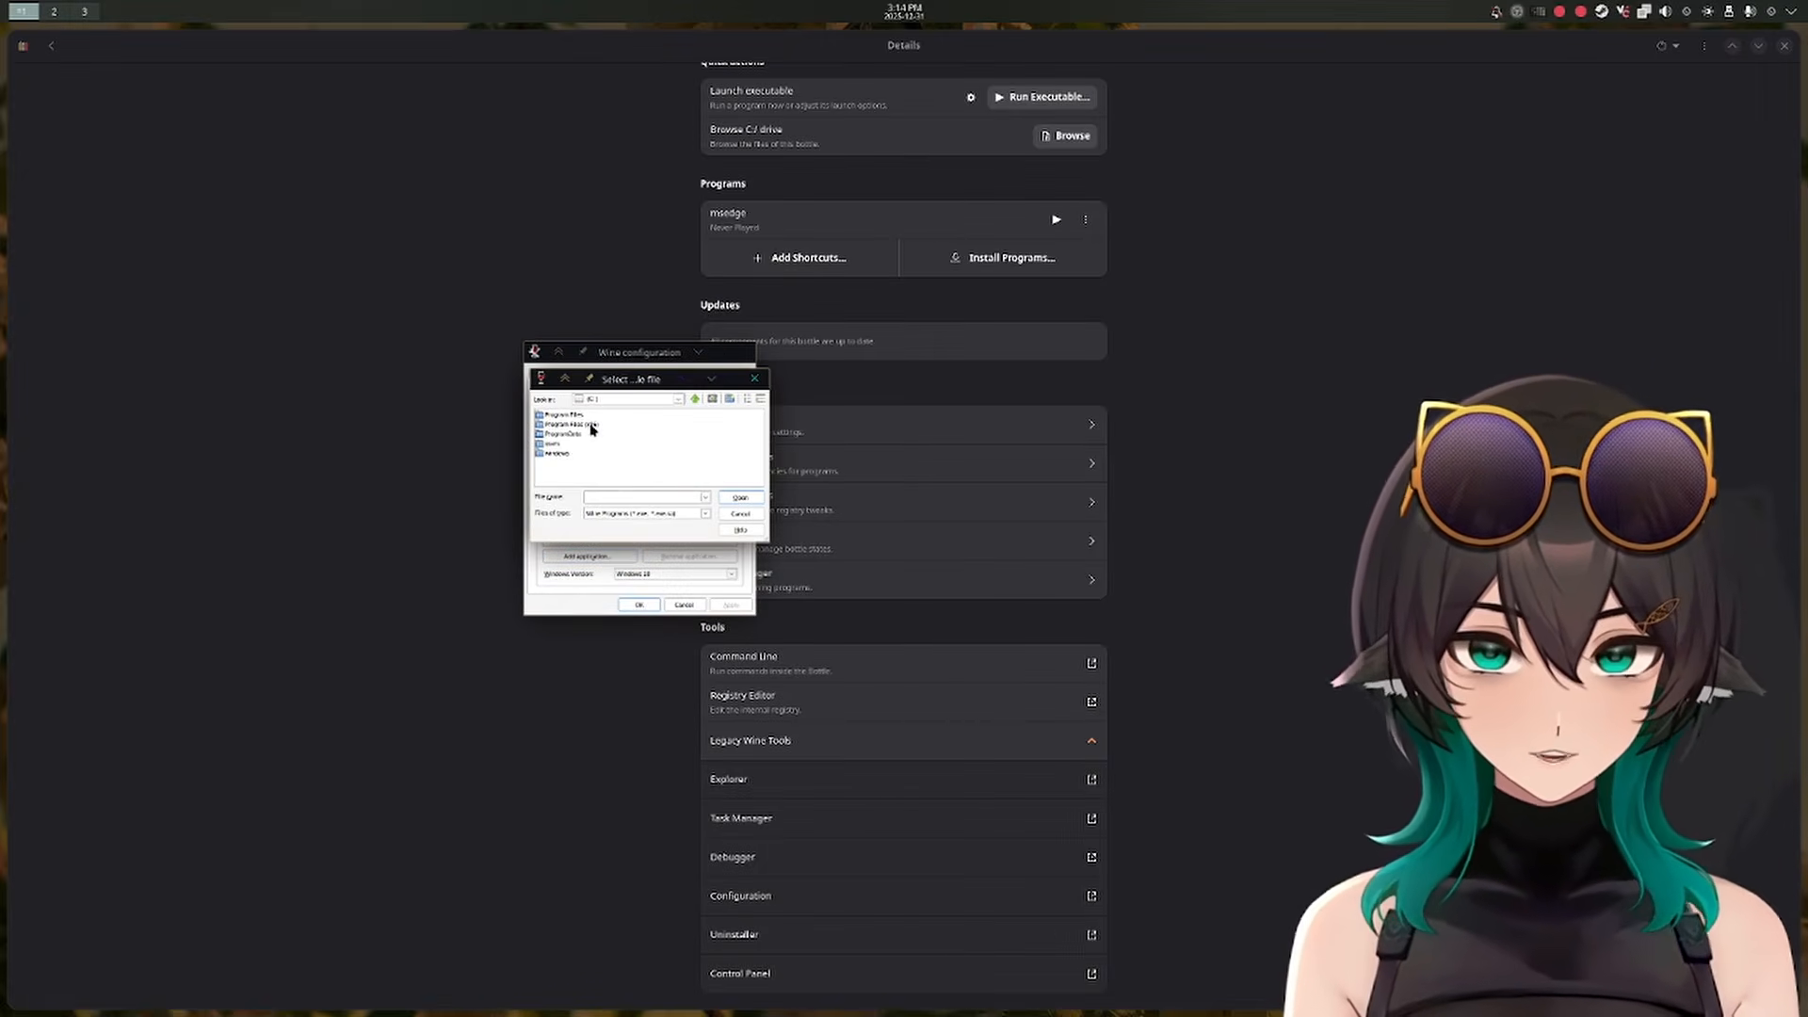
pyautogui.doubleClick(584, 425)
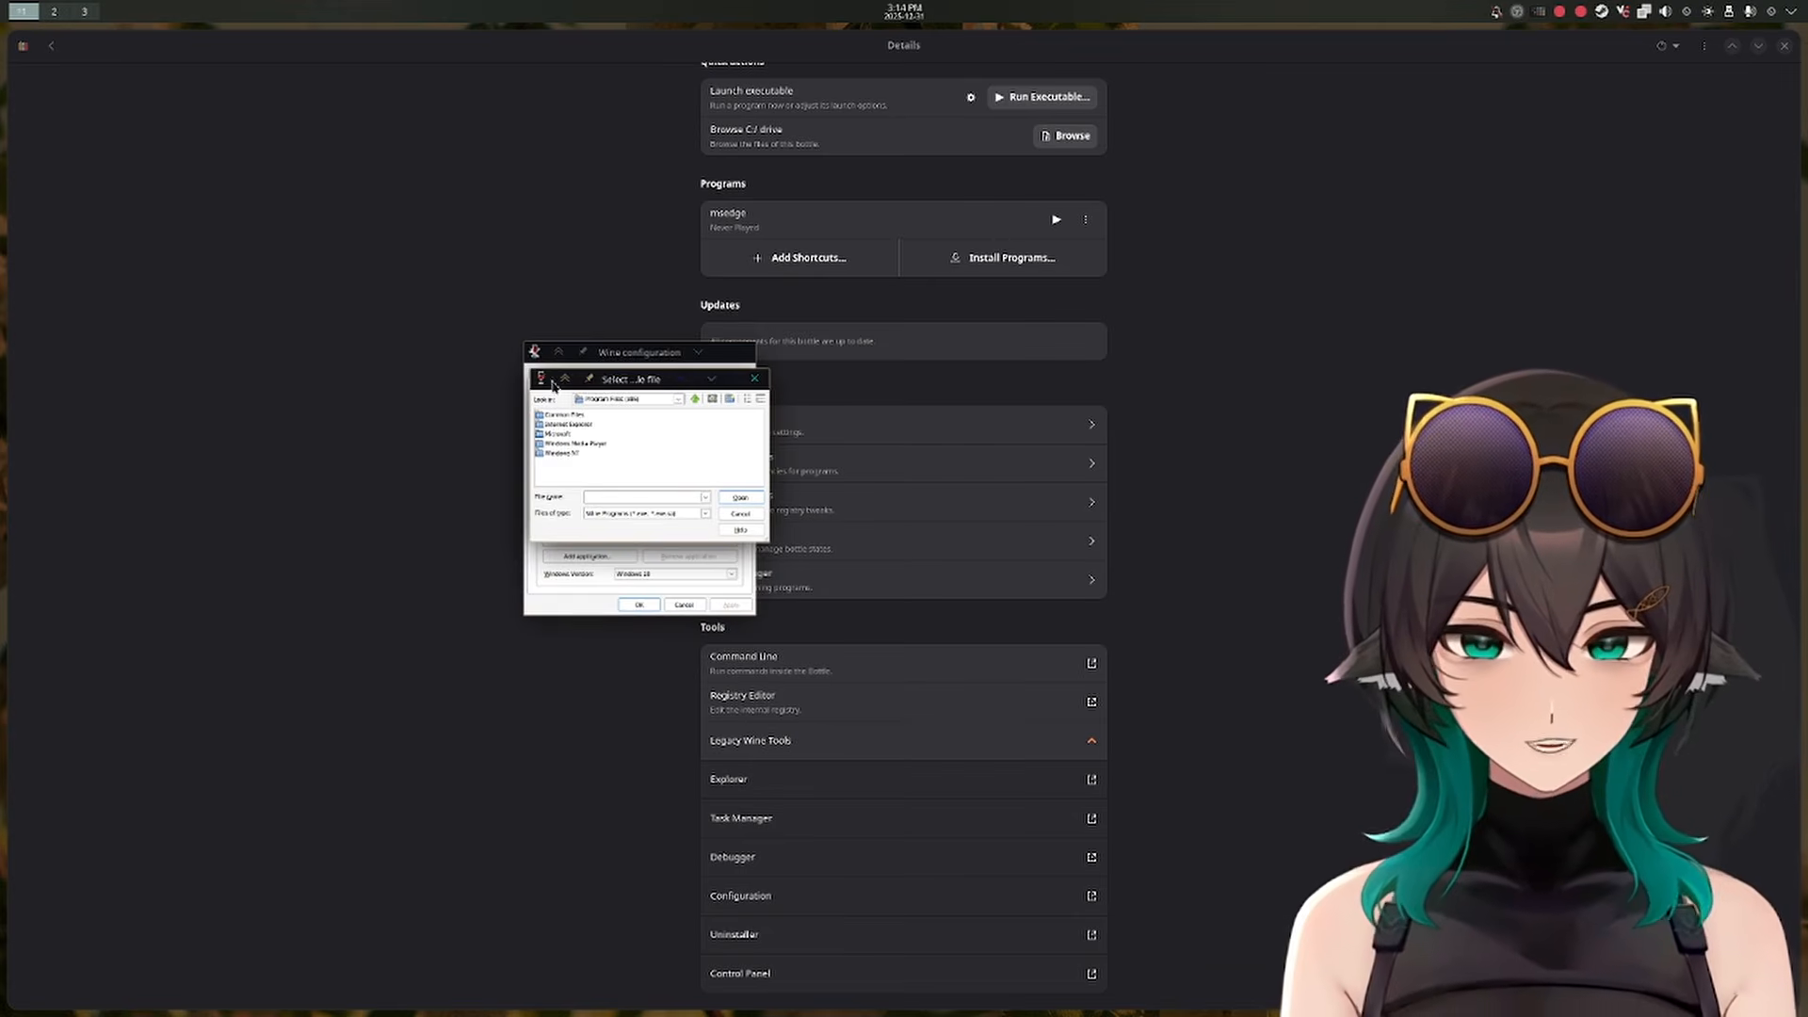
pyautogui.moveTo(599, 372); pyautogui.dragTo(647, 378)
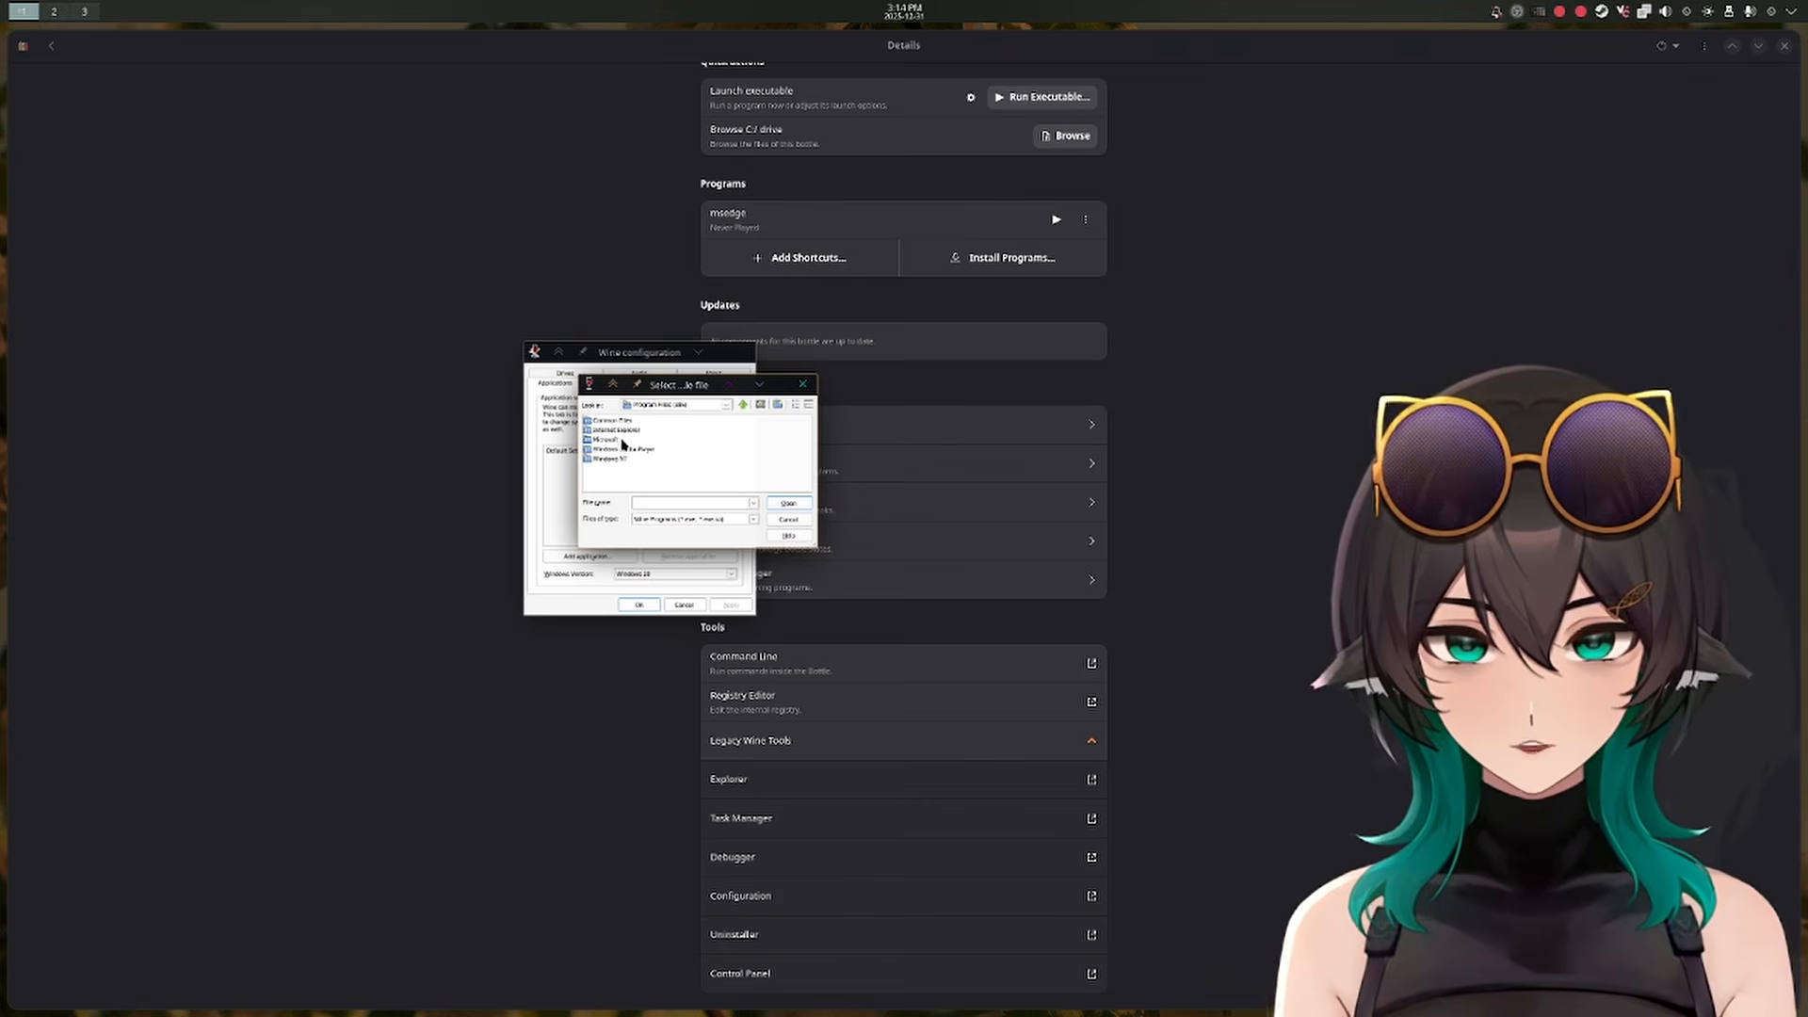
pyautogui.doubleClick(629, 439)
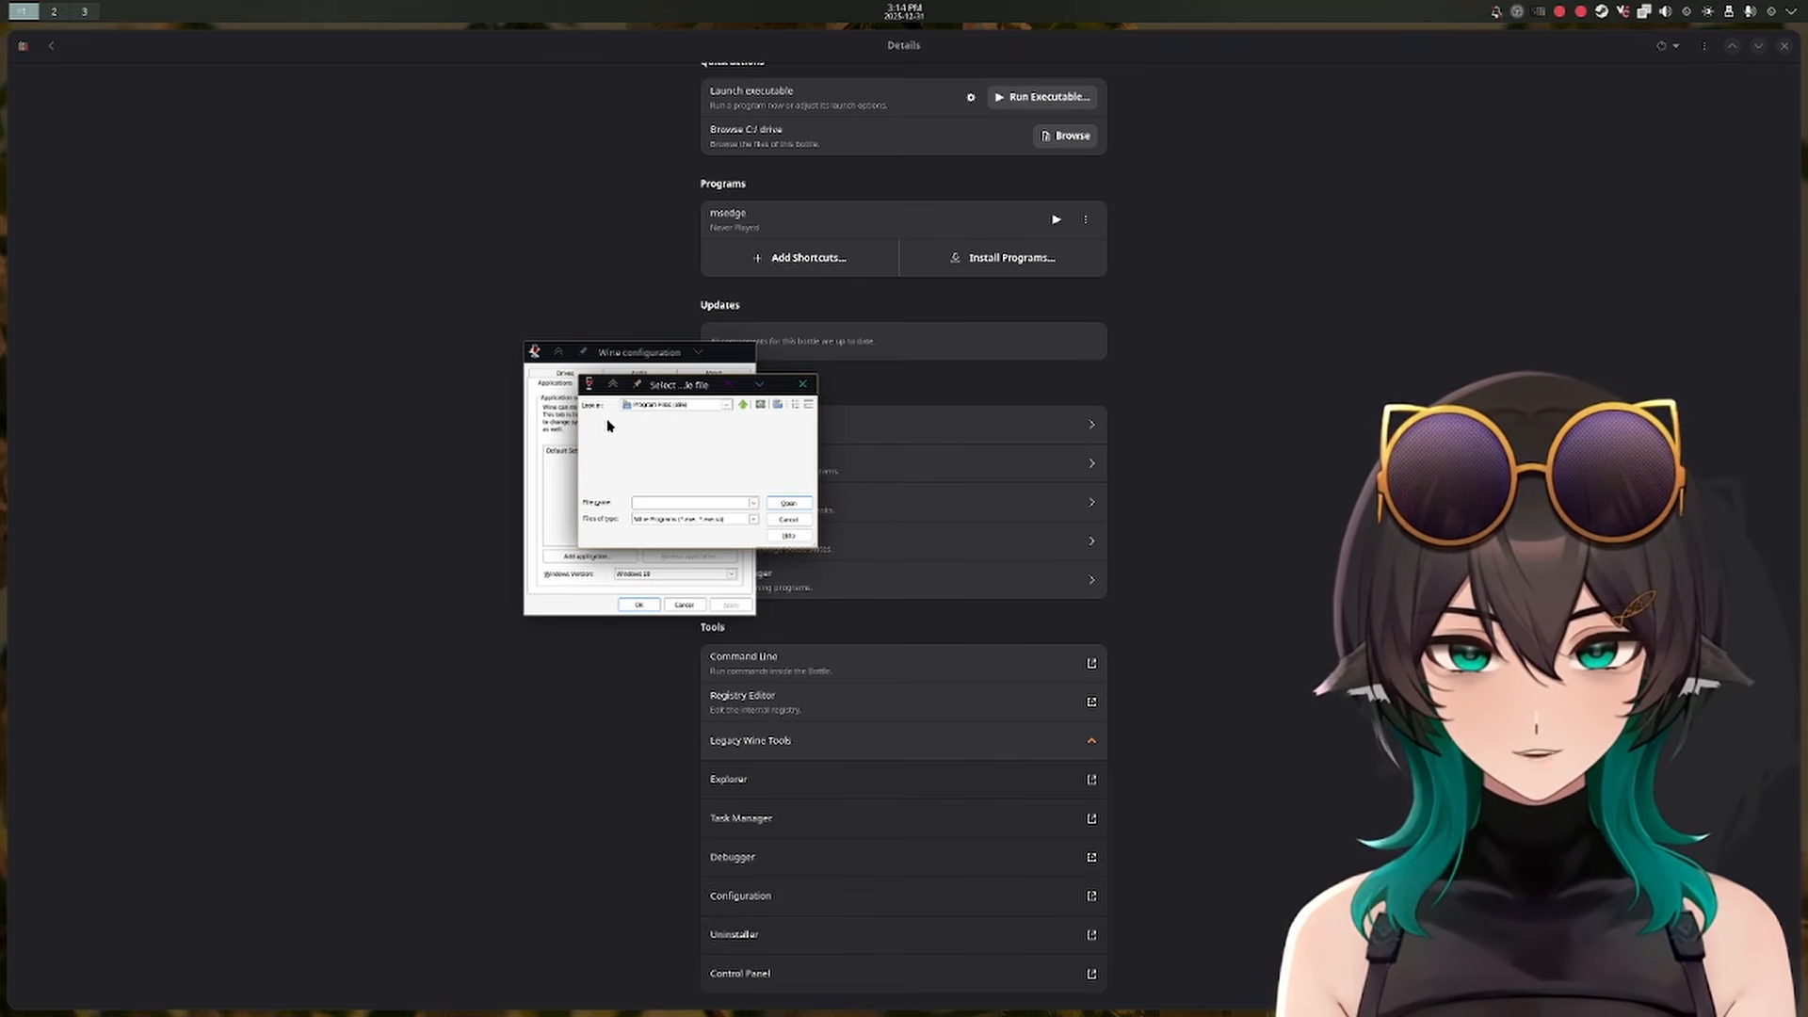
pyautogui.doubleClick(617, 426)
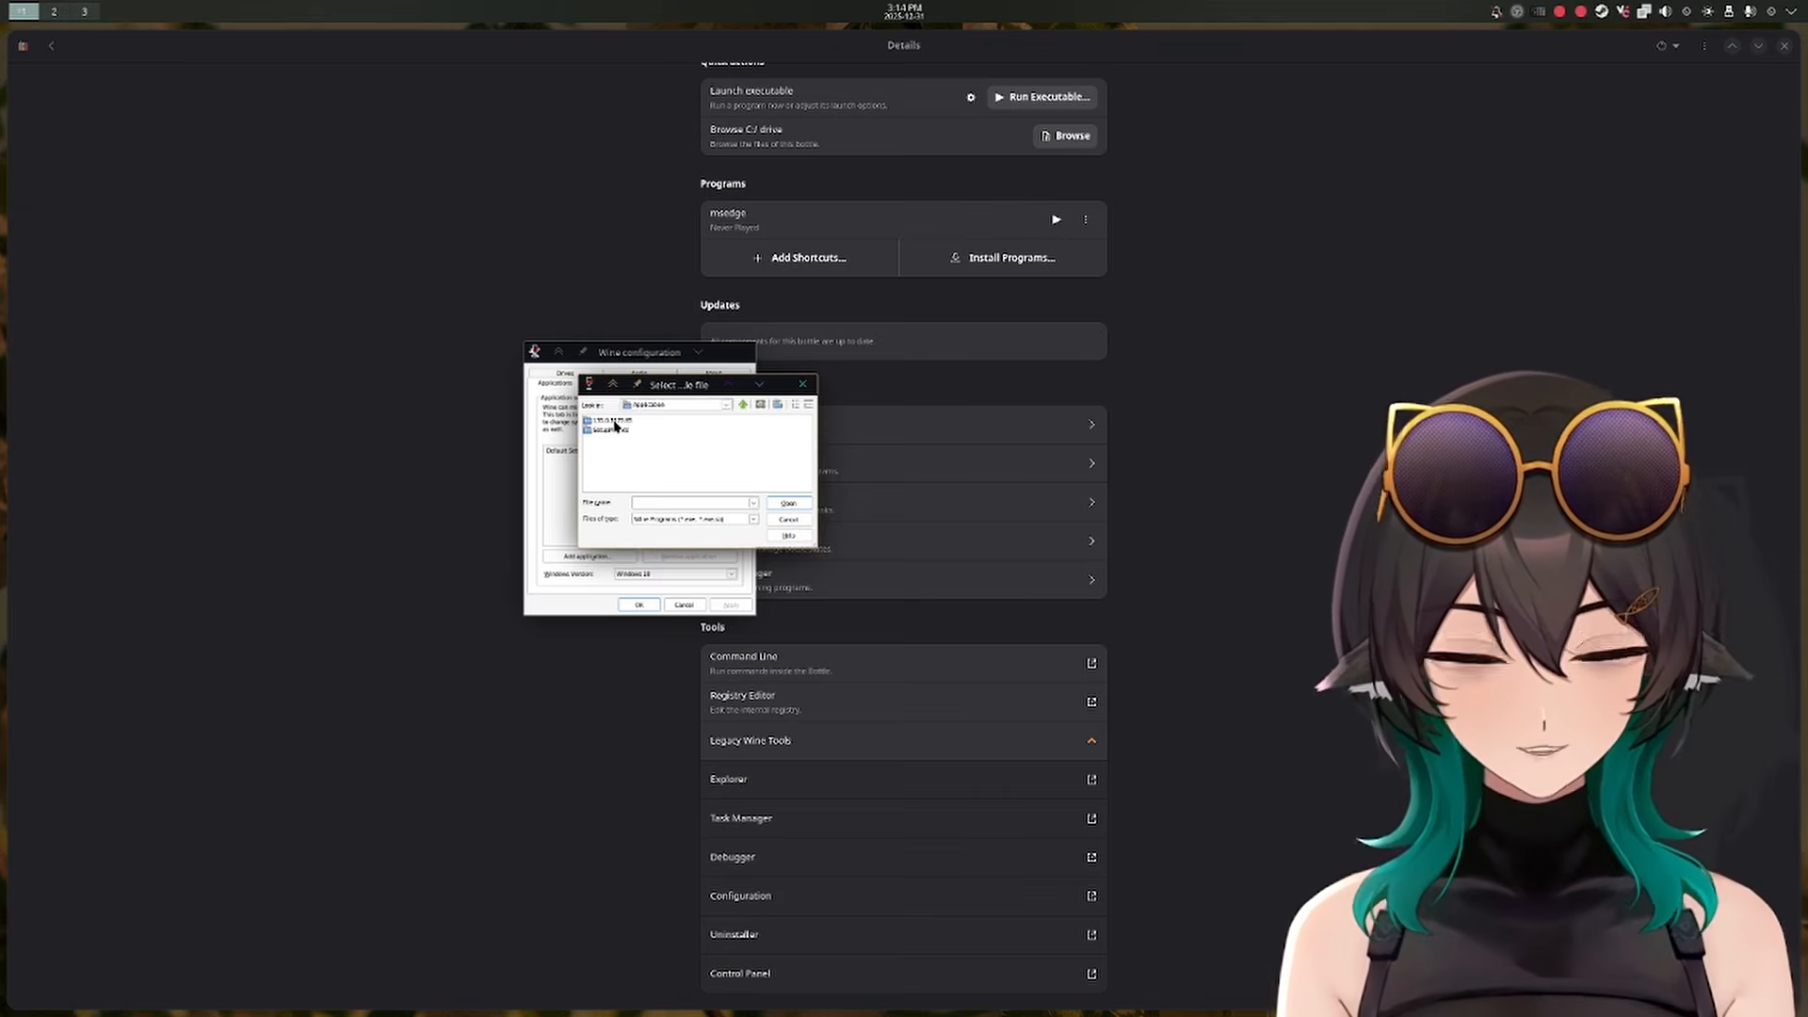
pyautogui.doubleClick(615, 424)
pyautogui.moveTo(617, 488); pyautogui.dragTo(694, 488)
pyautogui.click(733, 460)
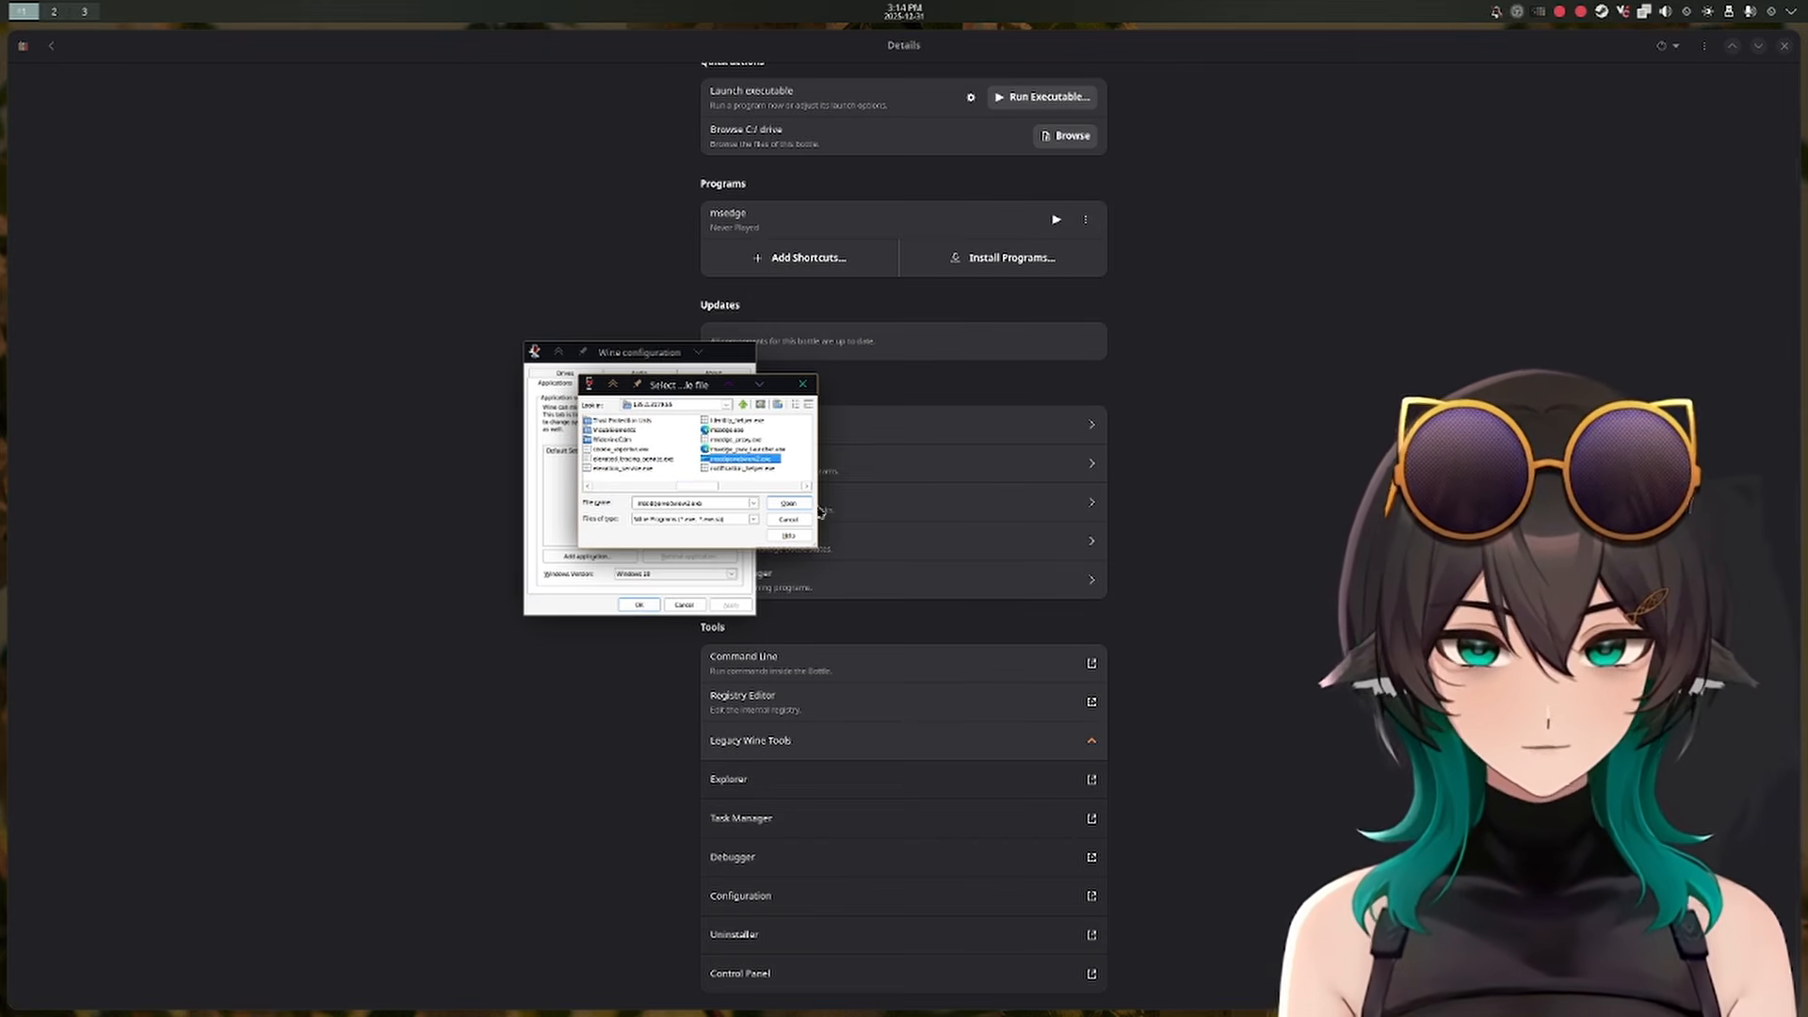
pyautogui.click(788, 503)
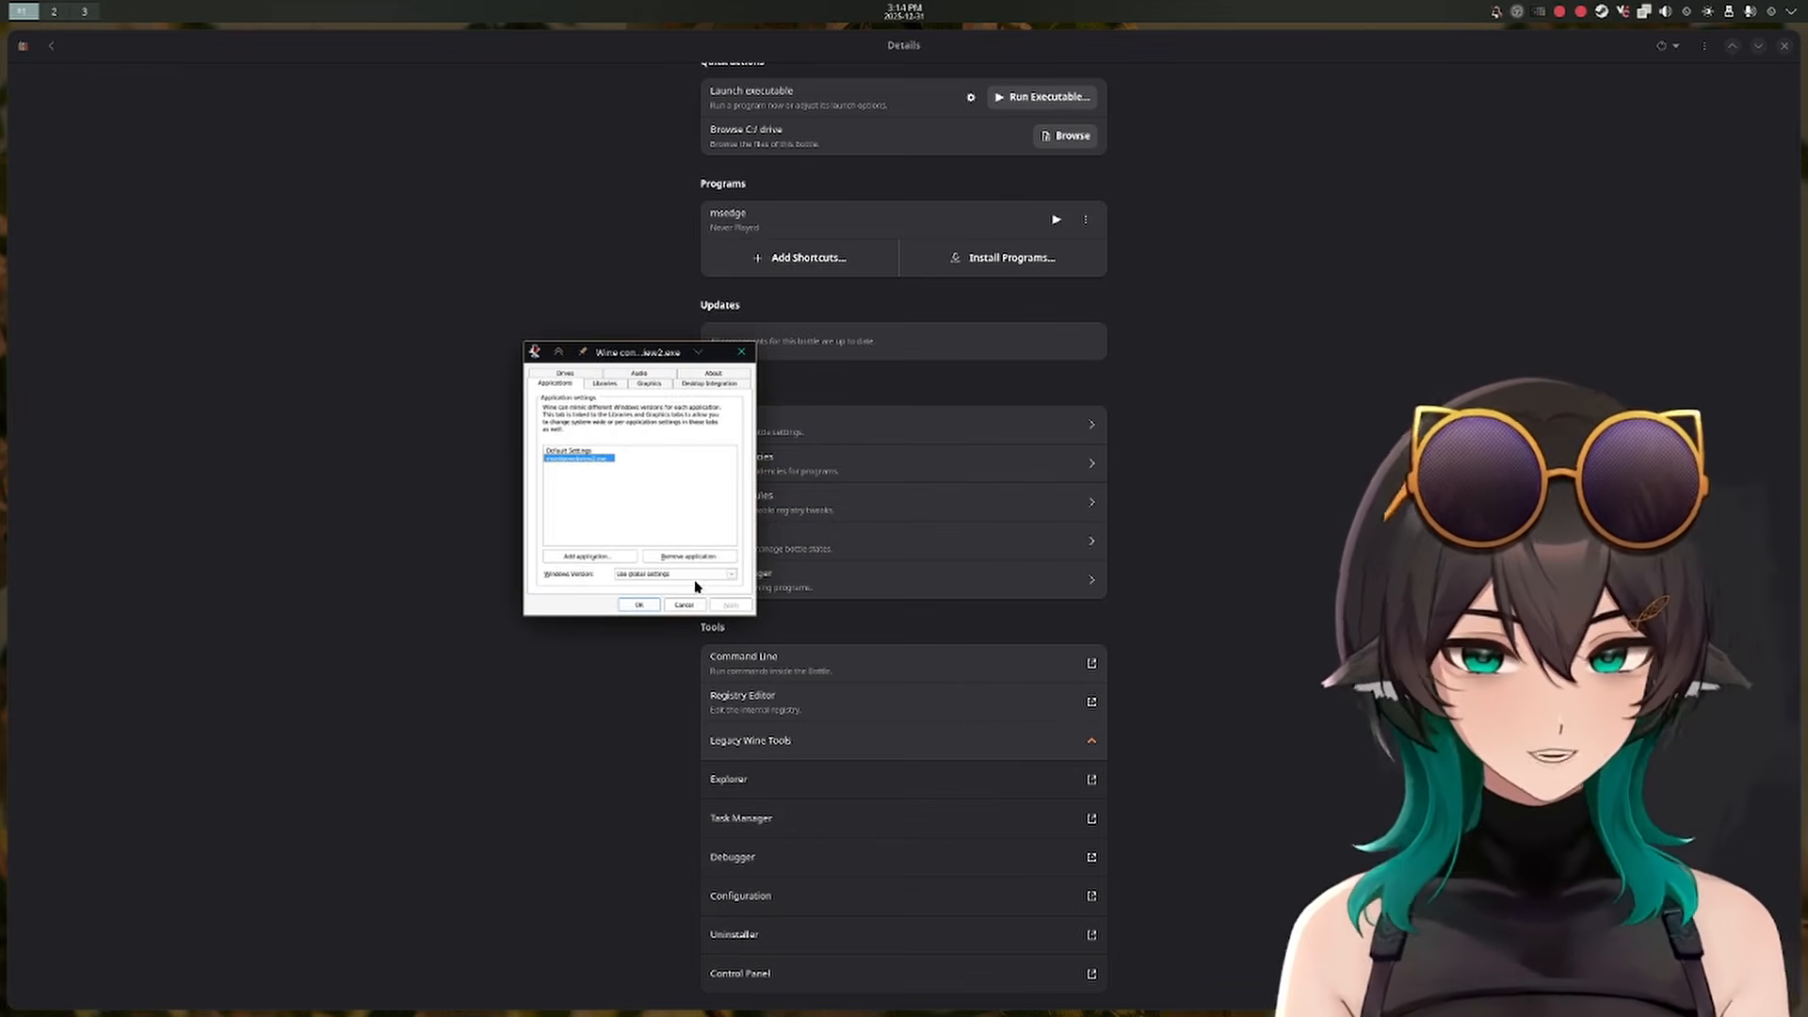
# Set the Windows version for msedgewebview2.exe to Windows 7 and save the Wine configuration
pyautogui.click(729, 577)
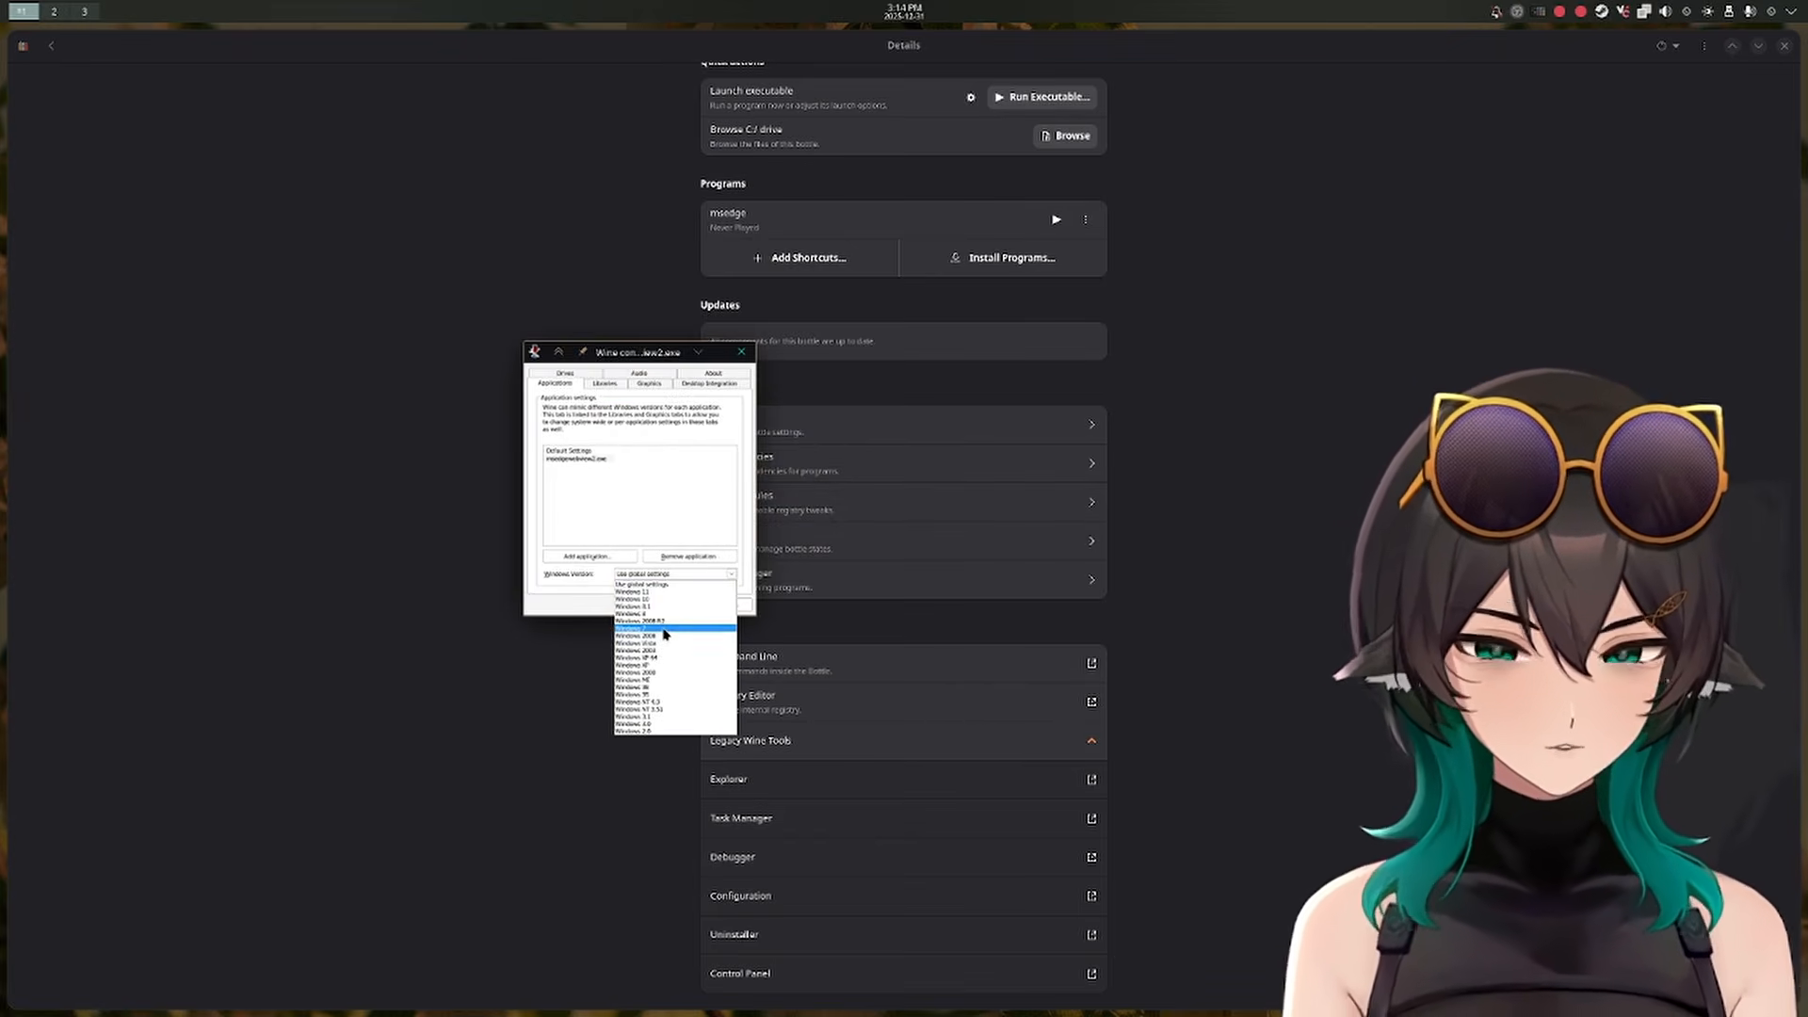
pyautogui.click(665, 629)
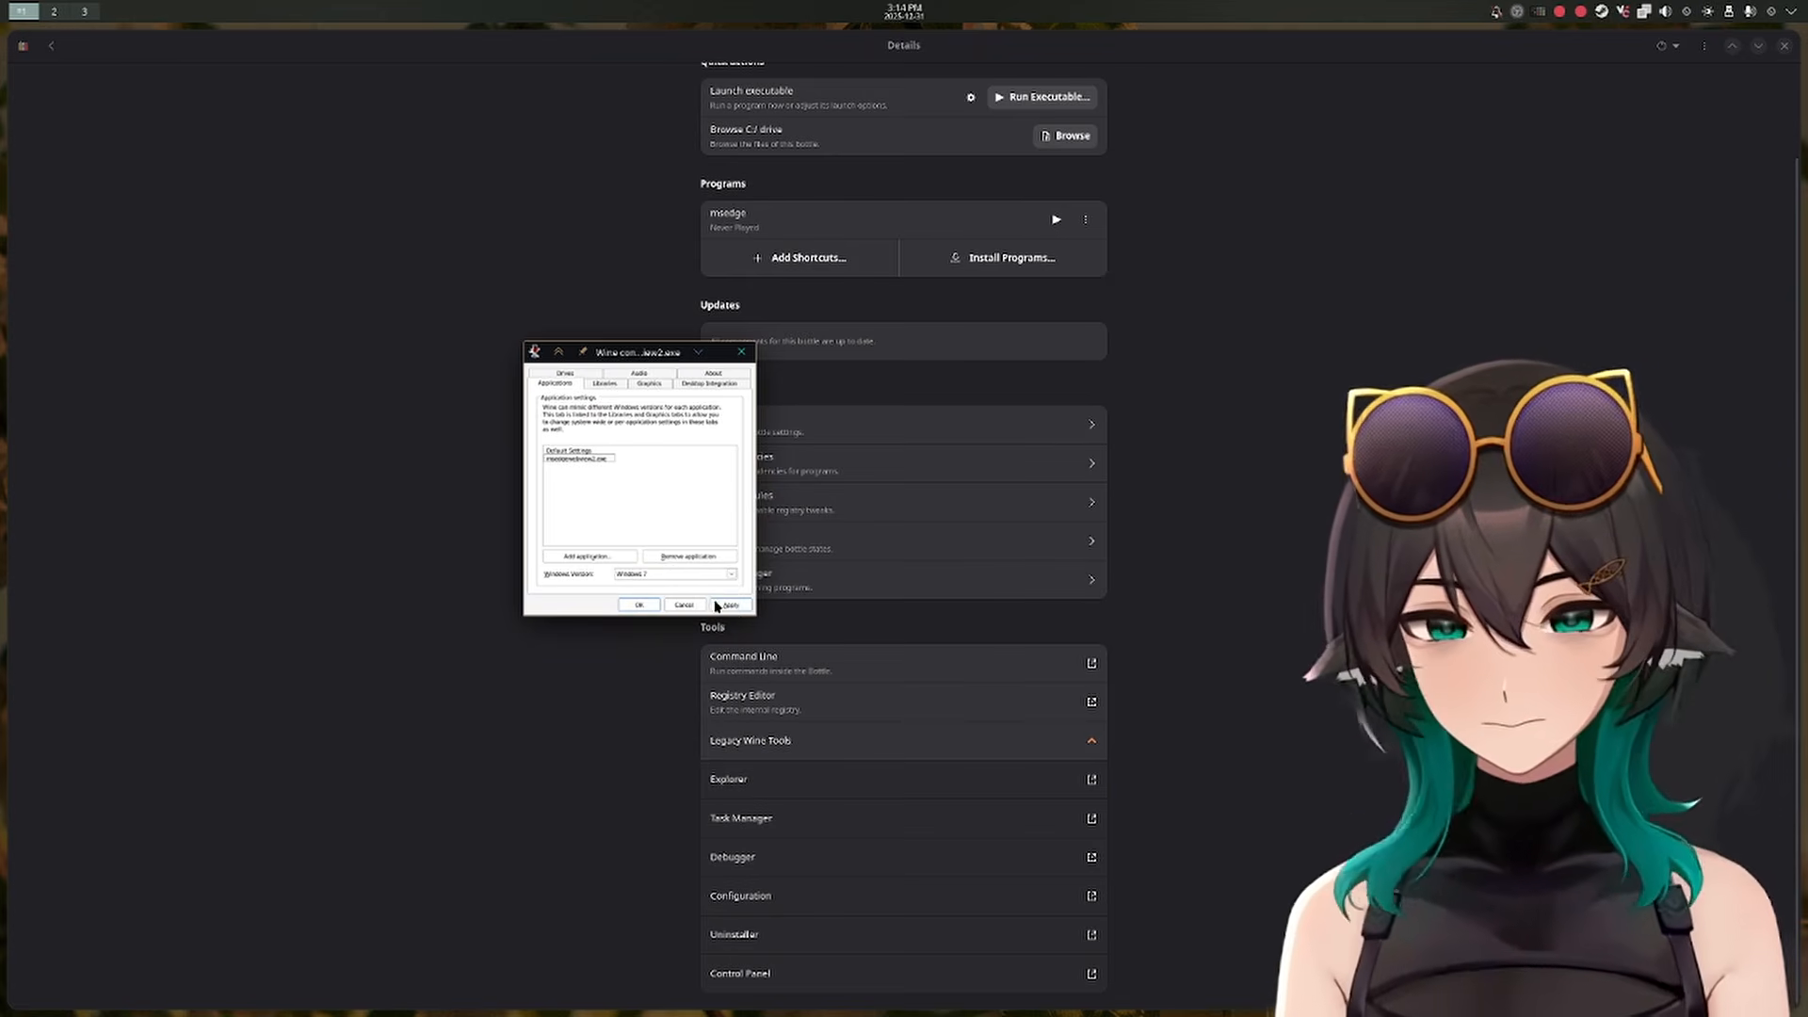
pyautogui.click(640, 606)
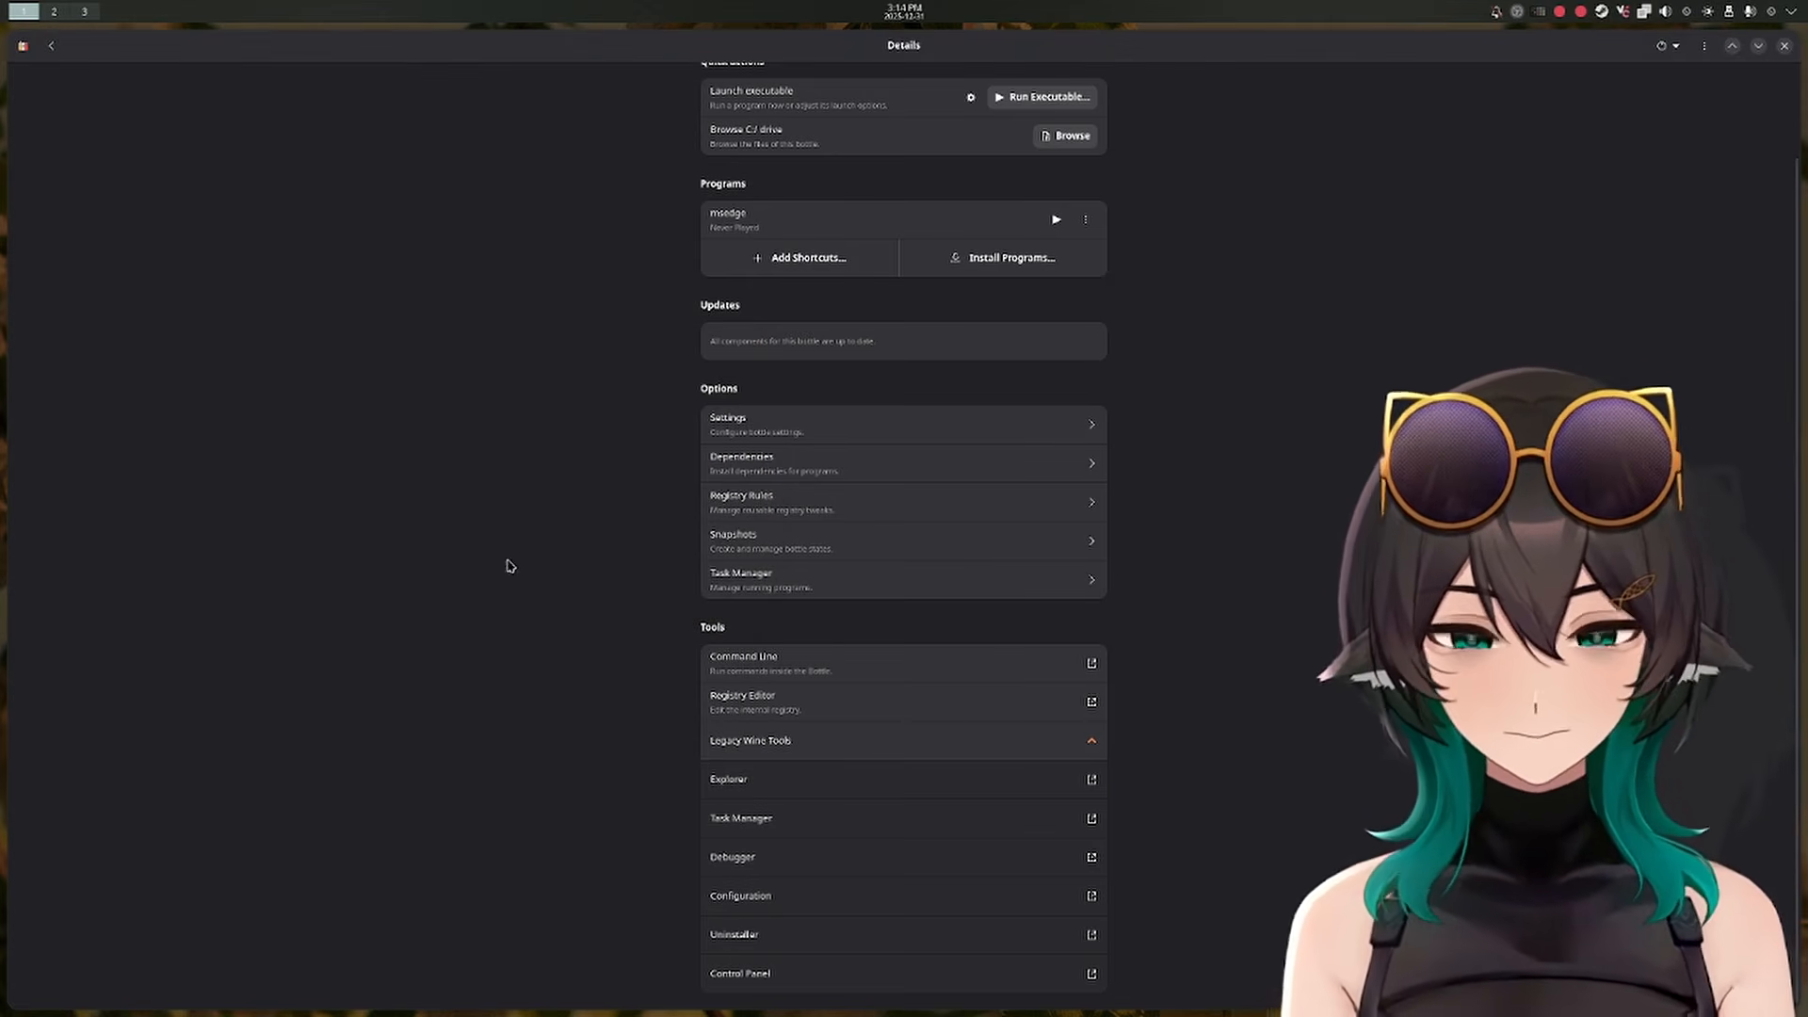
# Run CSP_410w_setup.exe from the Downloads folder in the clipstudiopaint bottle
pyautogui.scroll(2, 508, 565)
pyautogui.click(1036, 196)
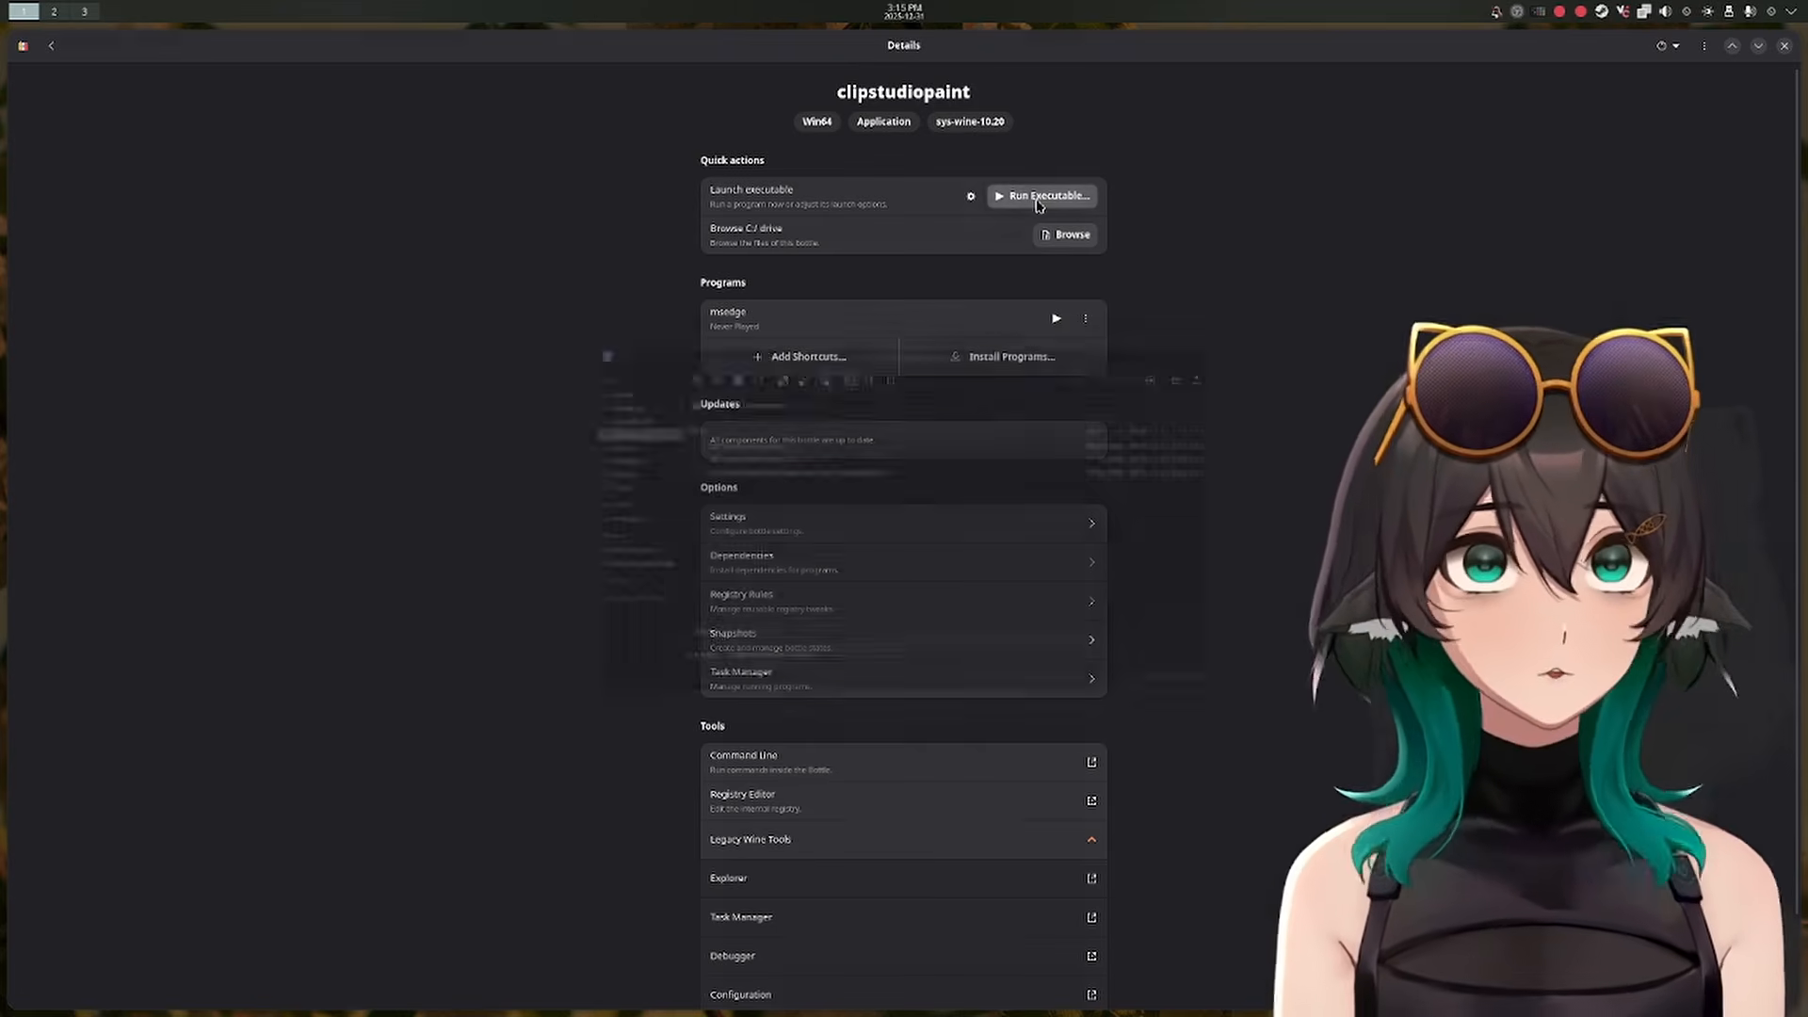
pyautogui.click(723, 434)
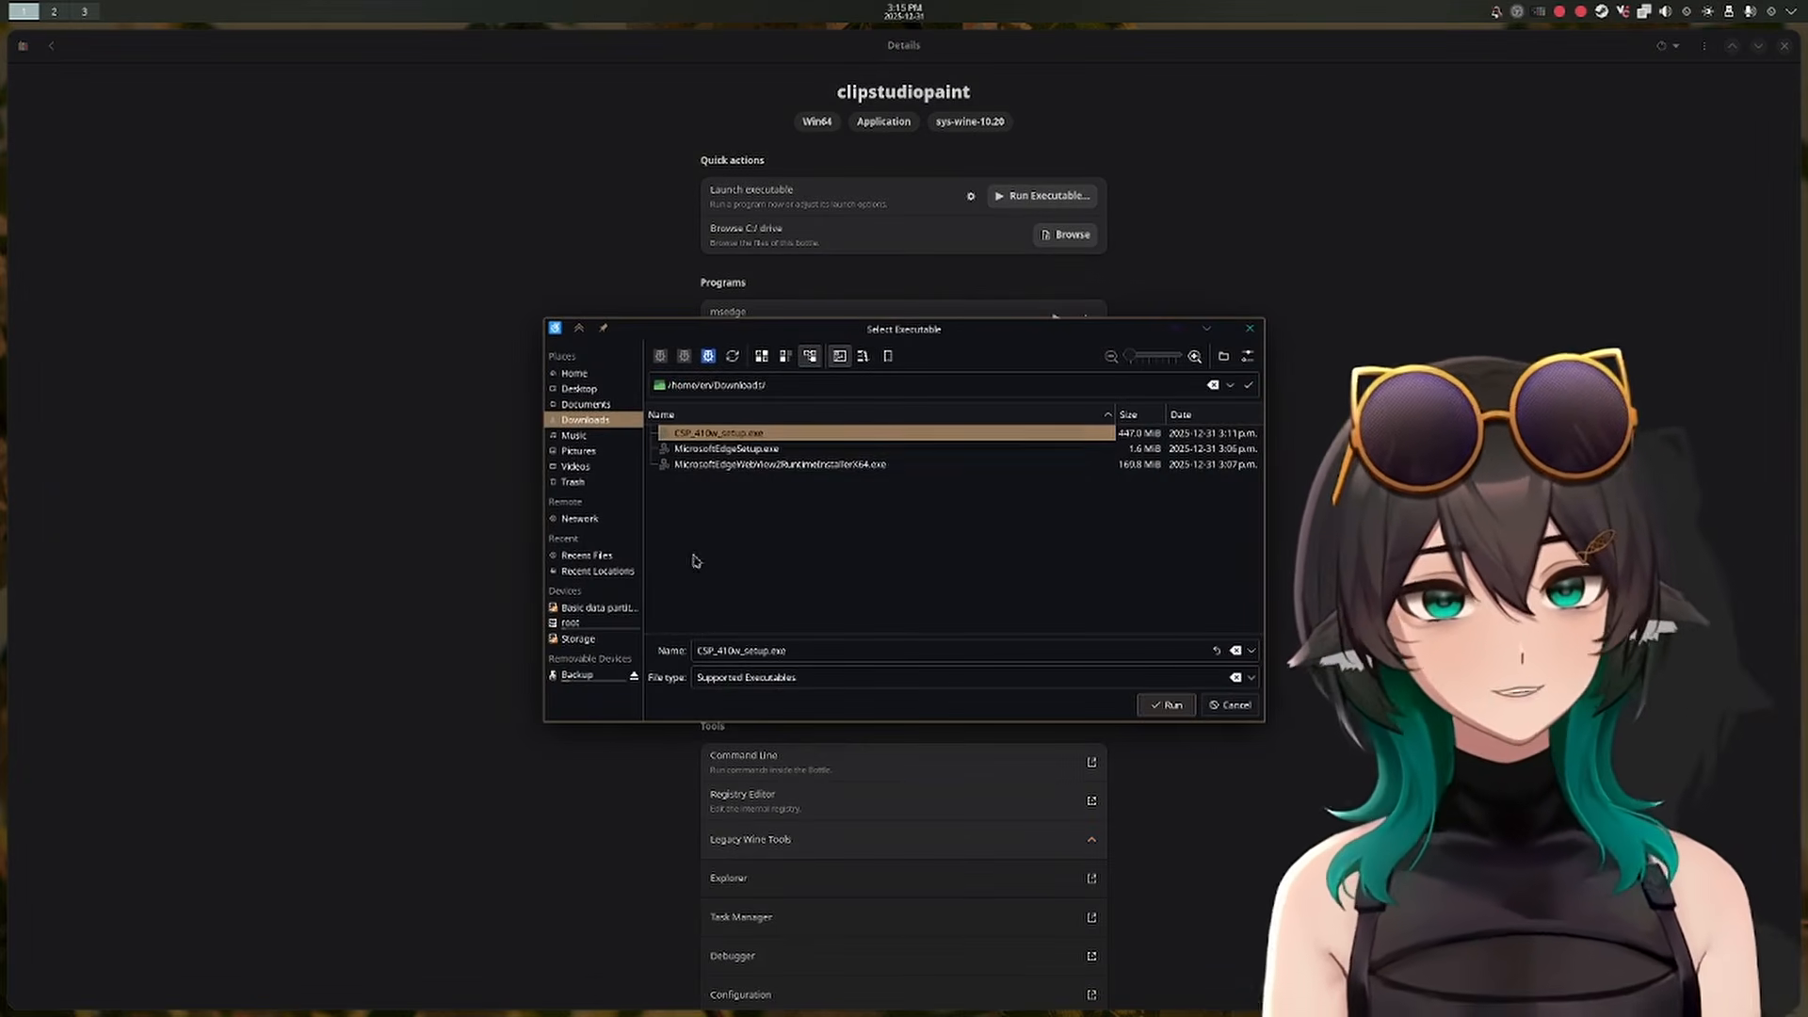
pyautogui.click(1171, 705)
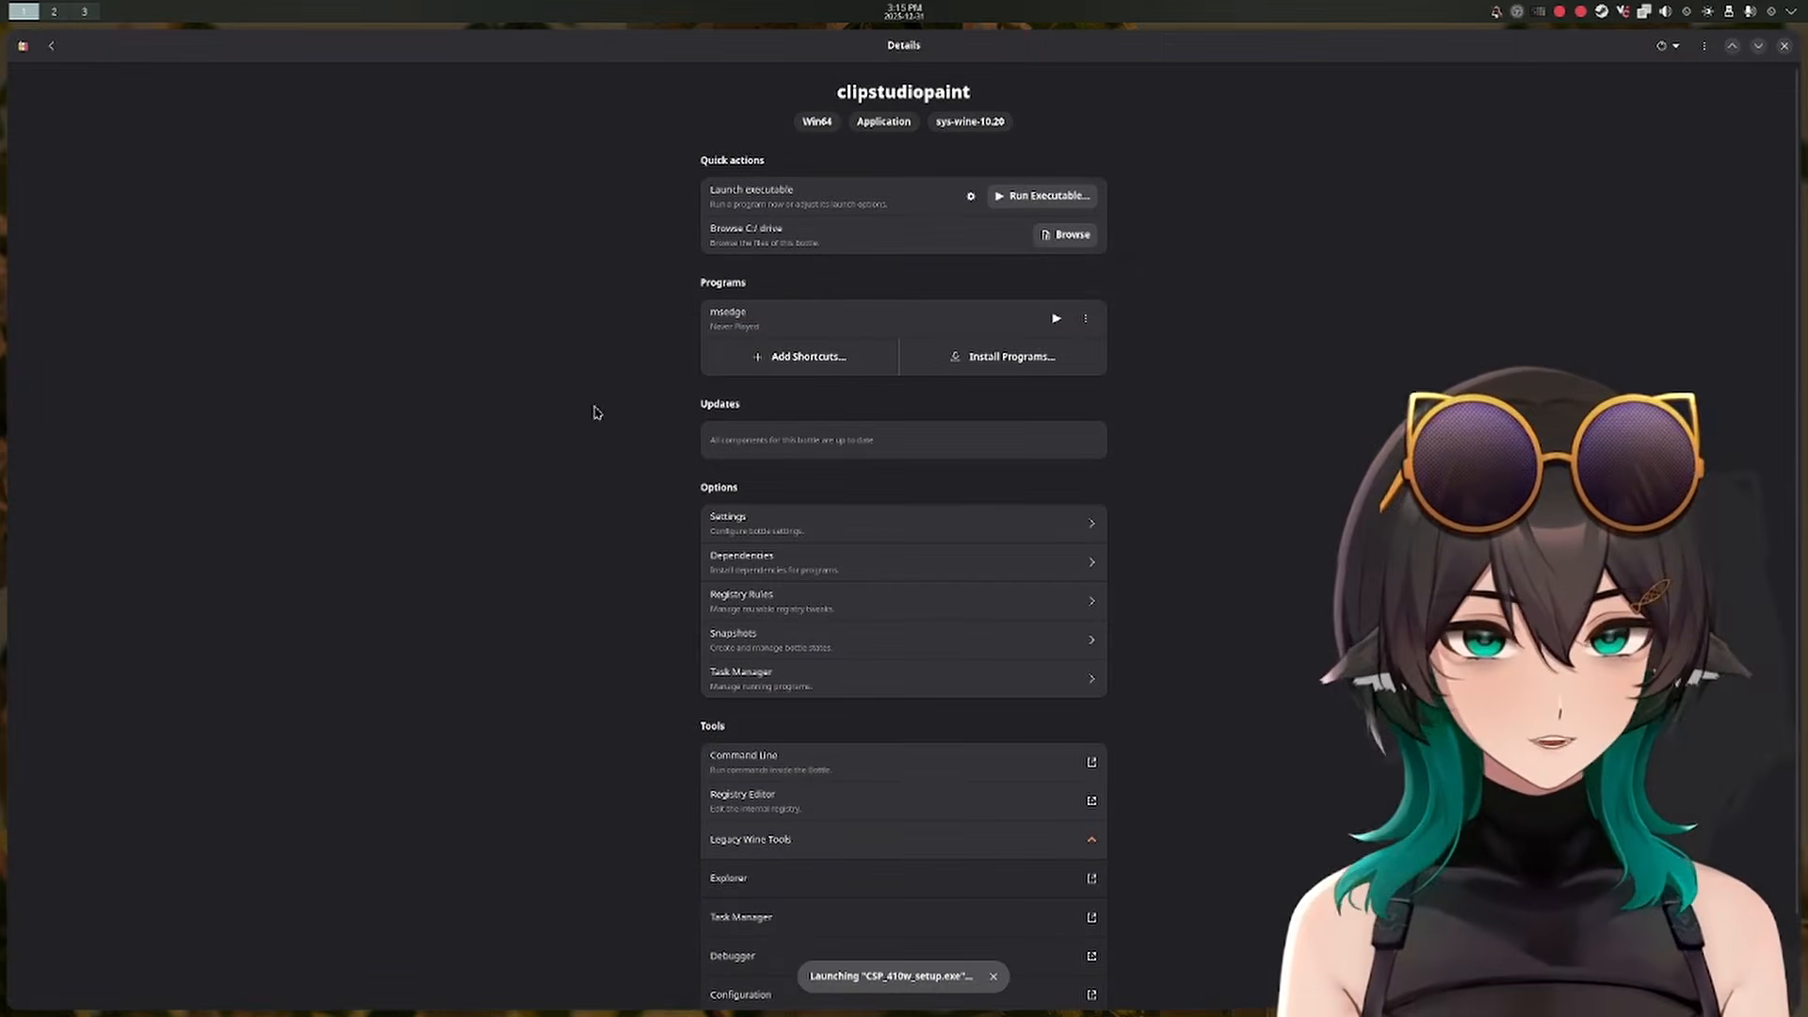
# Complete the Clip Studio Paint installation wizard, keeping the default destination folder
pyautogui.moveTo(713, 316); pyautogui.dragTo(510, 372)
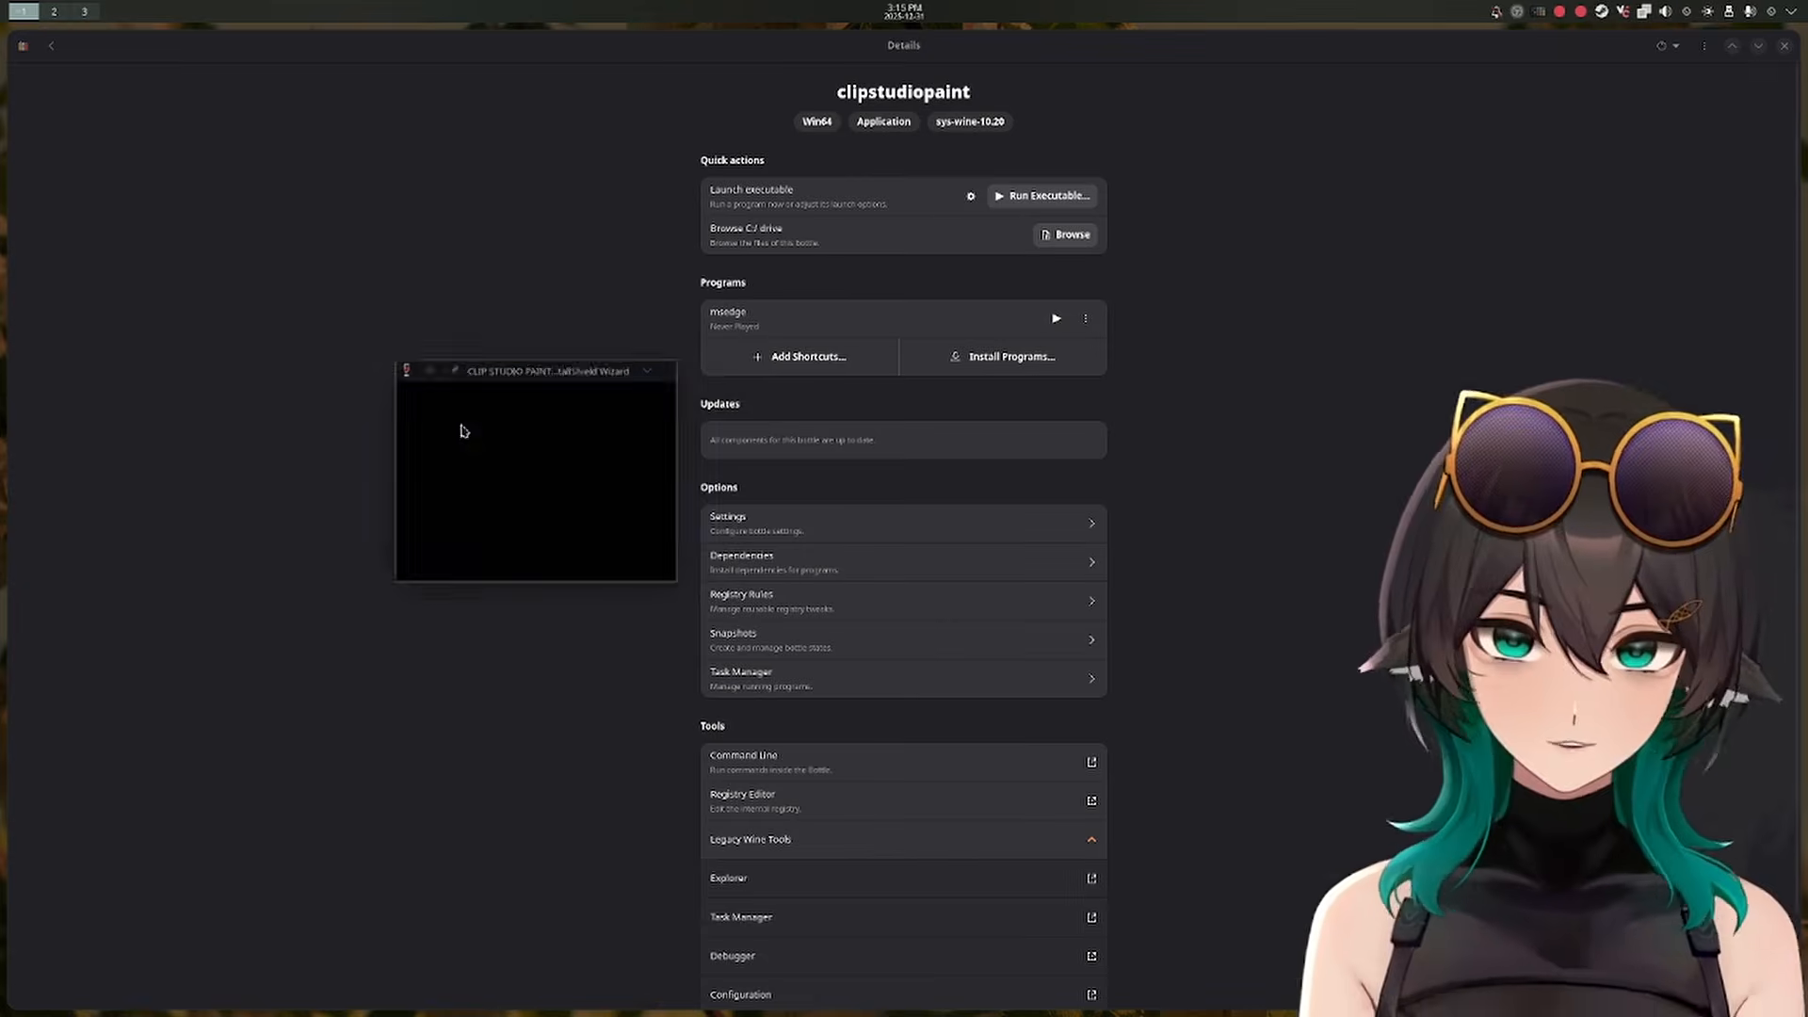
pyautogui.click(685, 566)
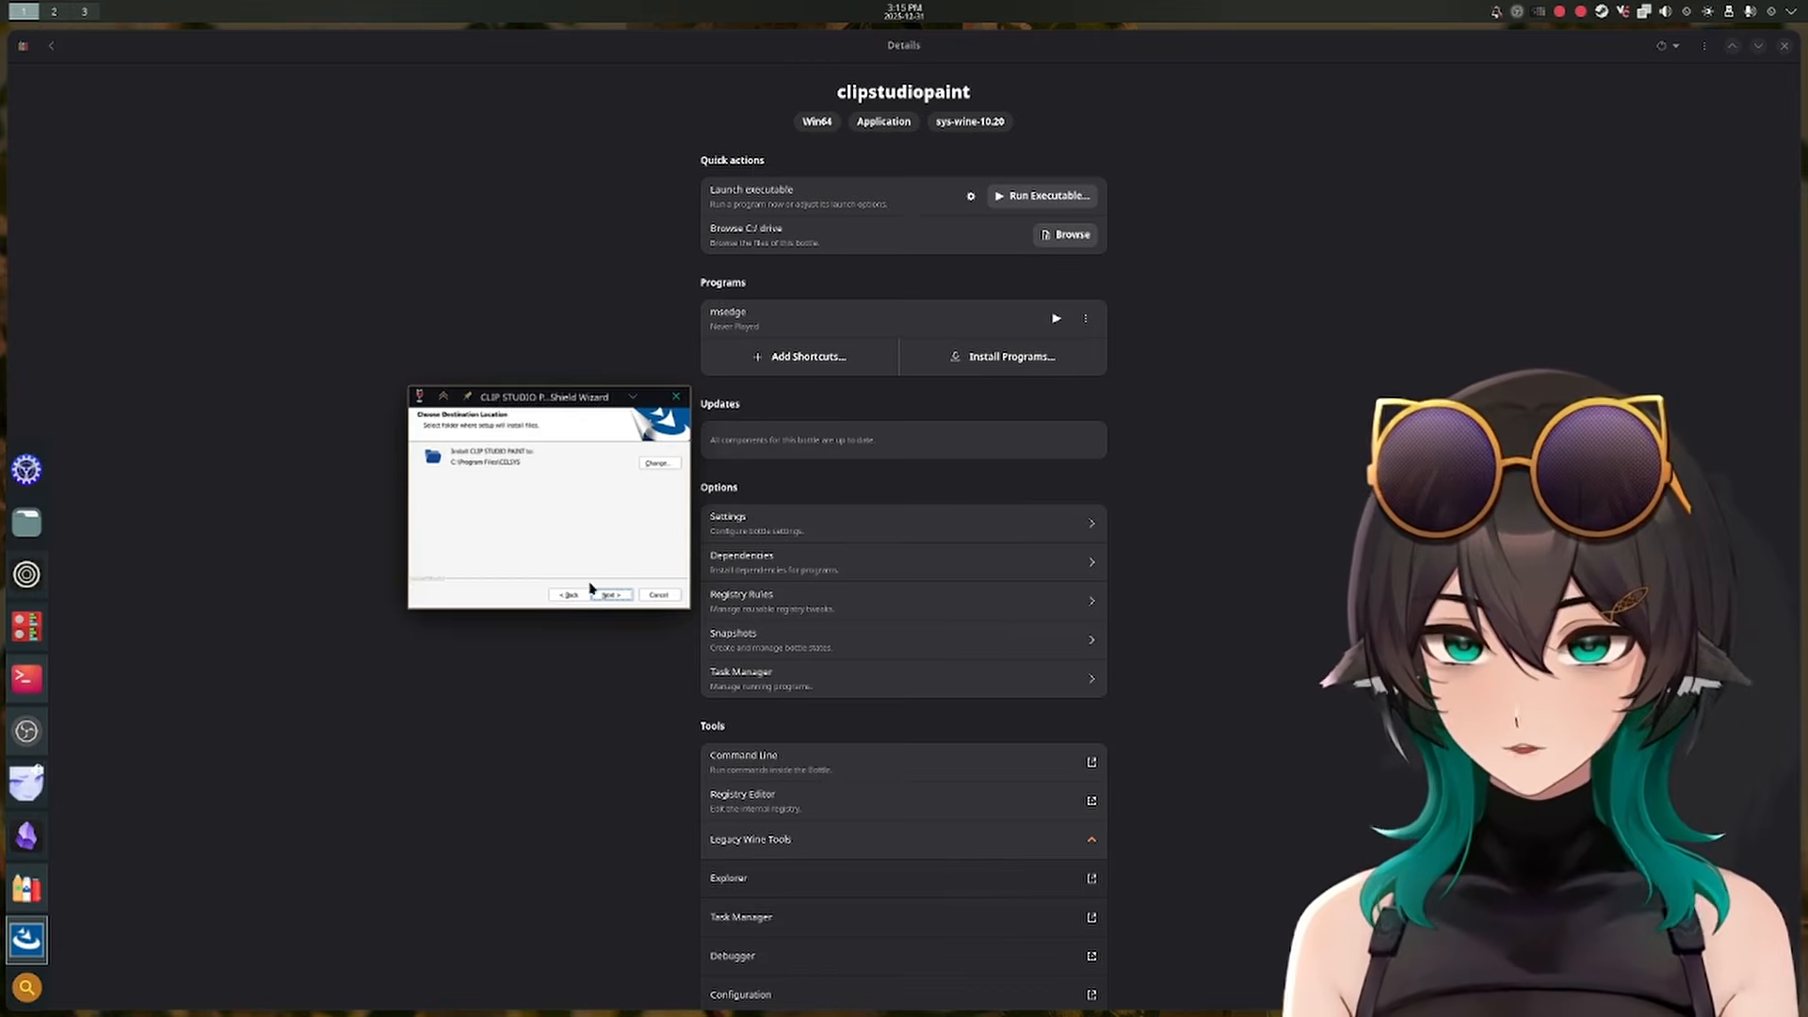
pyautogui.click(601, 595)
pyautogui.moveTo(529, 447)
pyautogui.mouseDown()
pyautogui.moveTo(577, 341)
pyautogui.moveTo(650, 343)
pyautogui.moveTo(697, 361)
pyautogui.moveTo(825, 488)
pyautogui.moveTo(516, 424)
pyautogui.mouseUp()
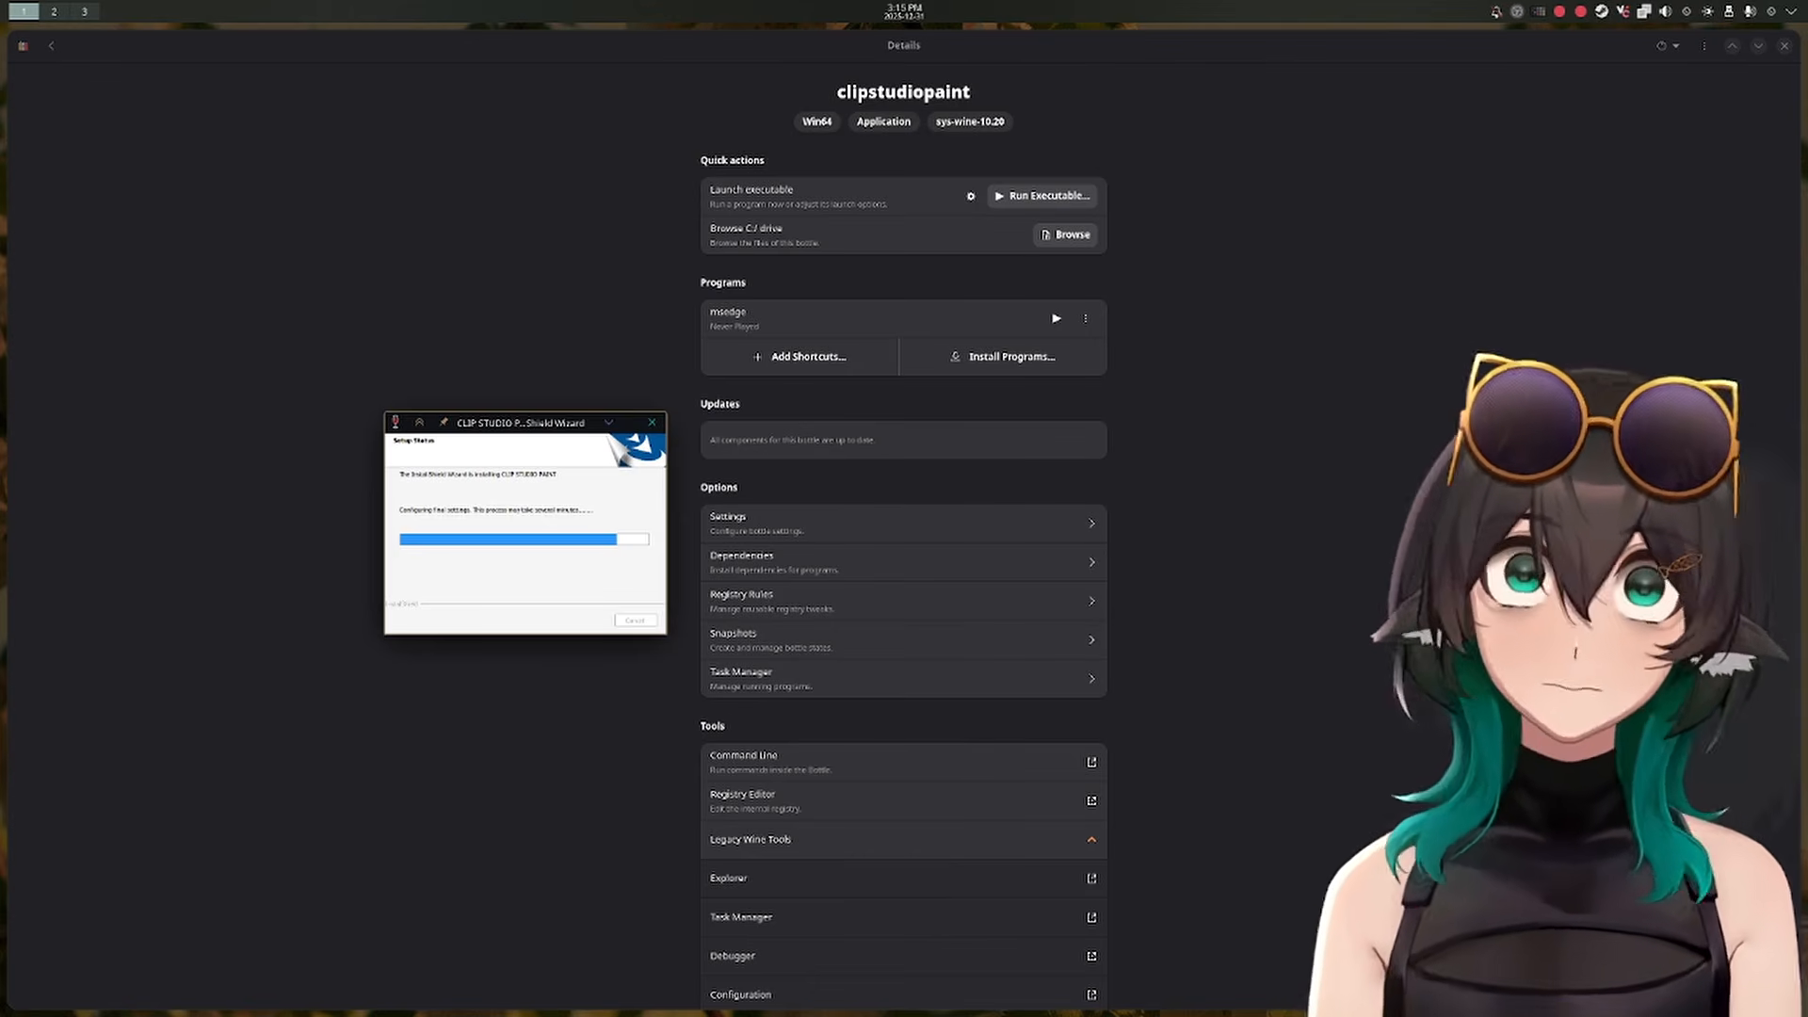
pyautogui.moveTo(485, 423); pyautogui.dragTo(557, 547)
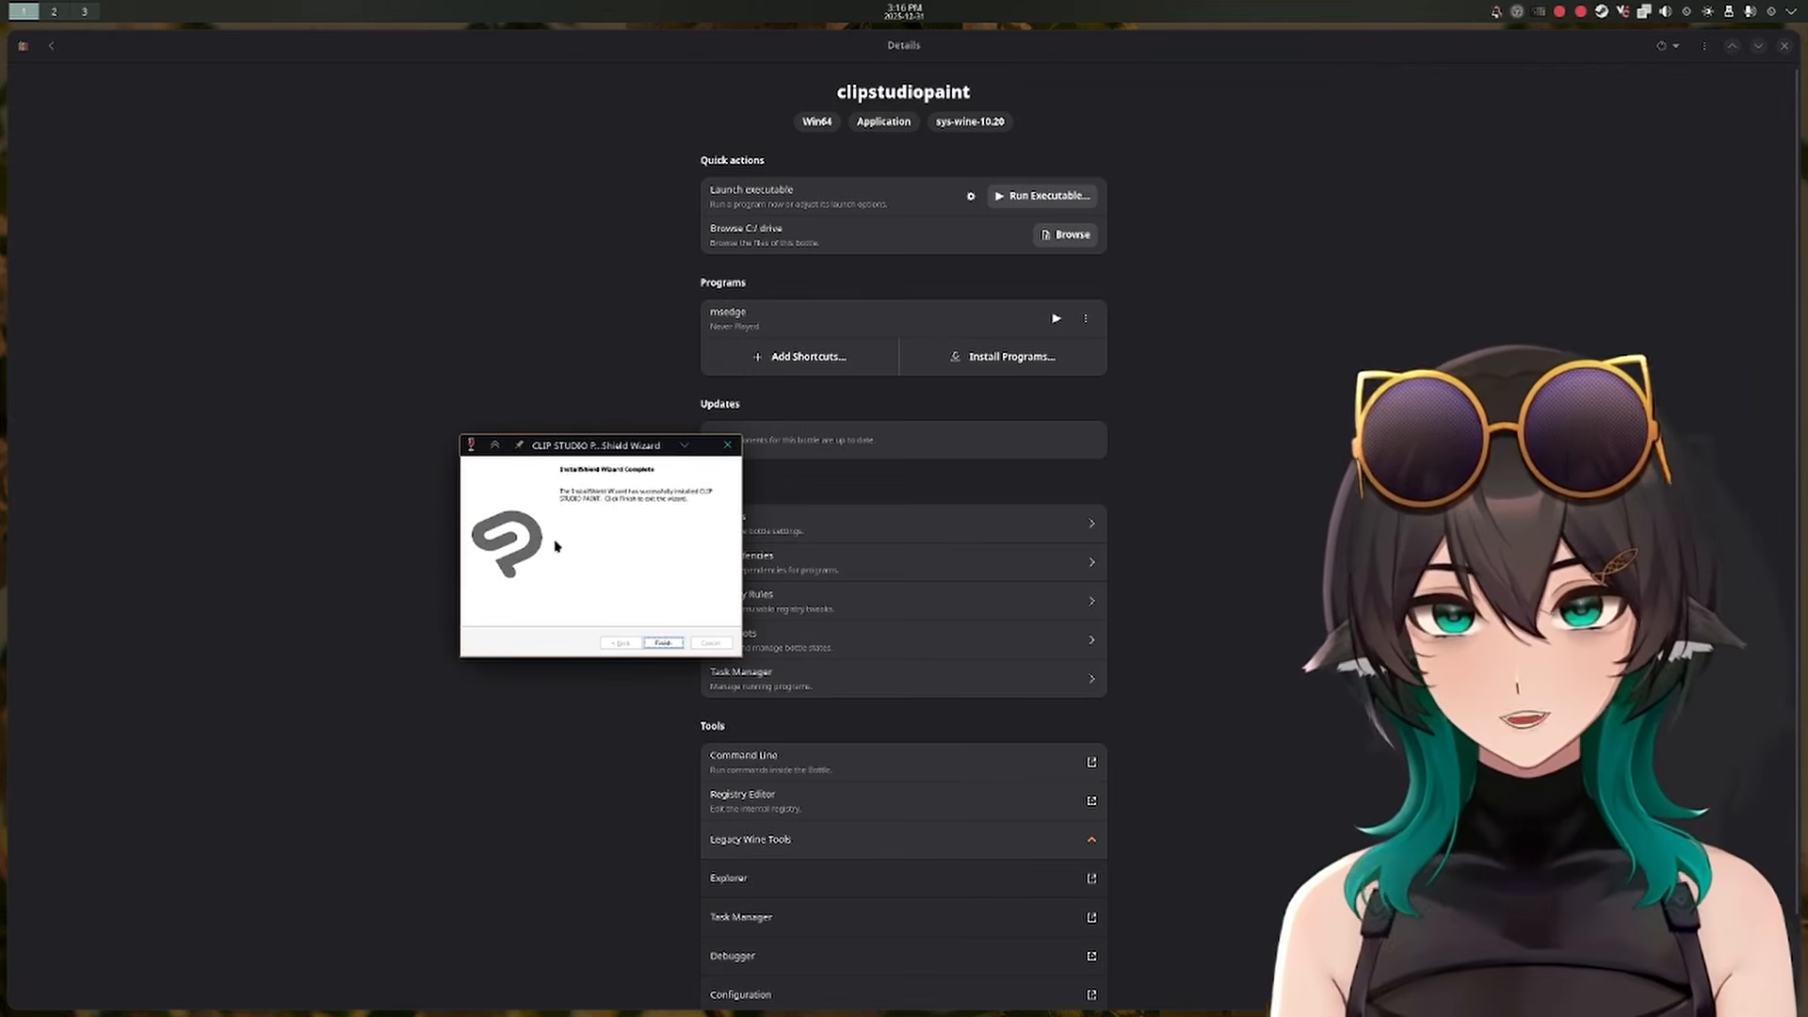
pyautogui.click(663, 642)
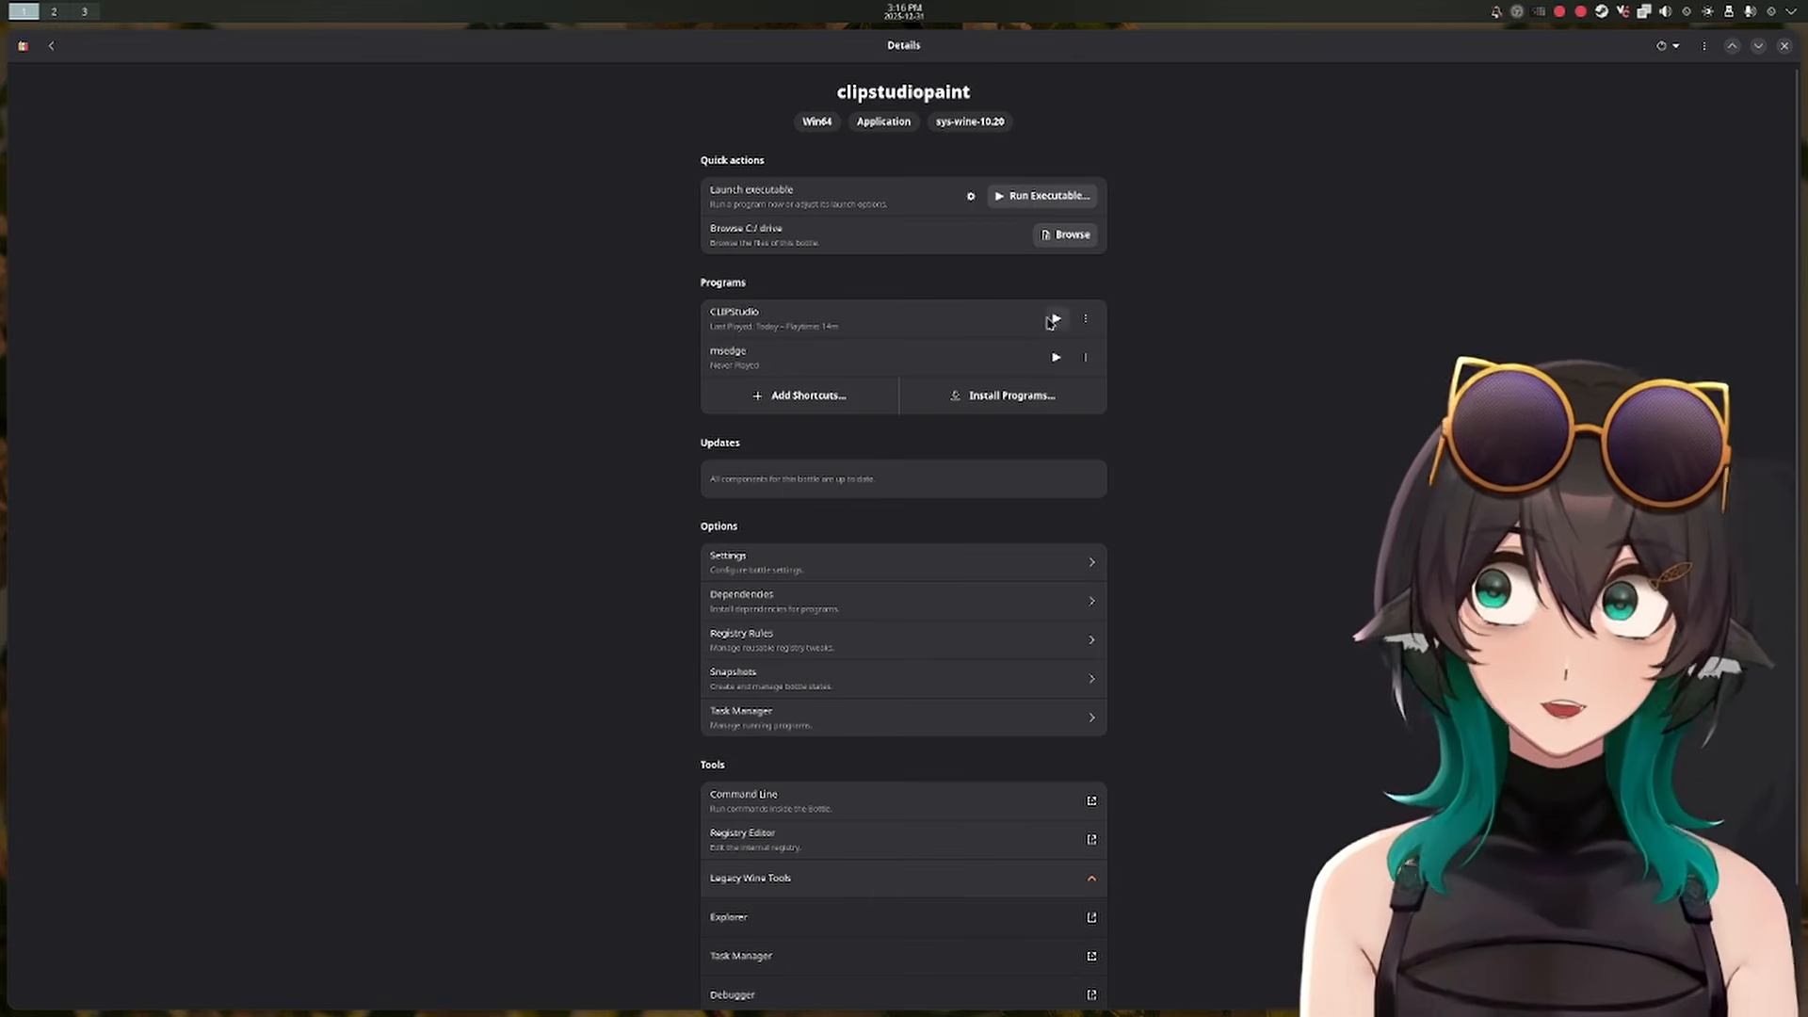
# Reopen Wine configuration and add CLIPStudioPaint.exe from the CLIP STUDIO PAINT folder under Program Files to the application settings
pyautogui.scroll(-3, 517, 541)
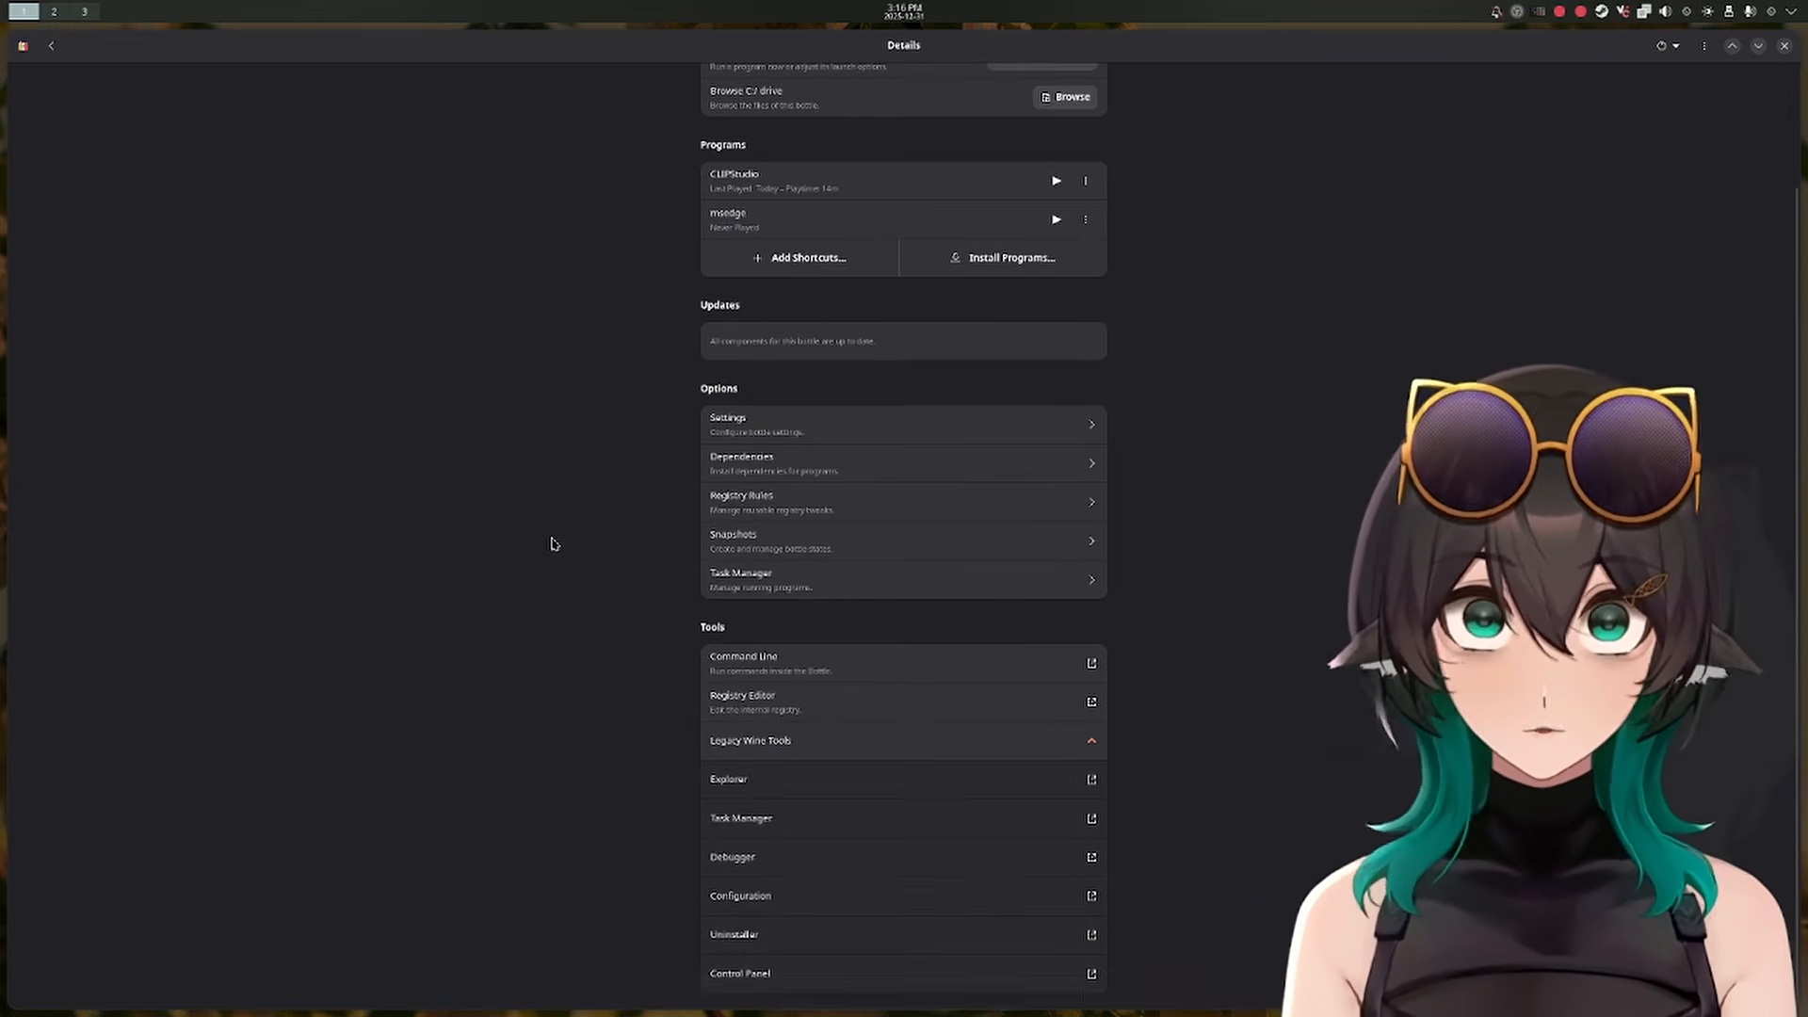
pyautogui.click(740, 896)
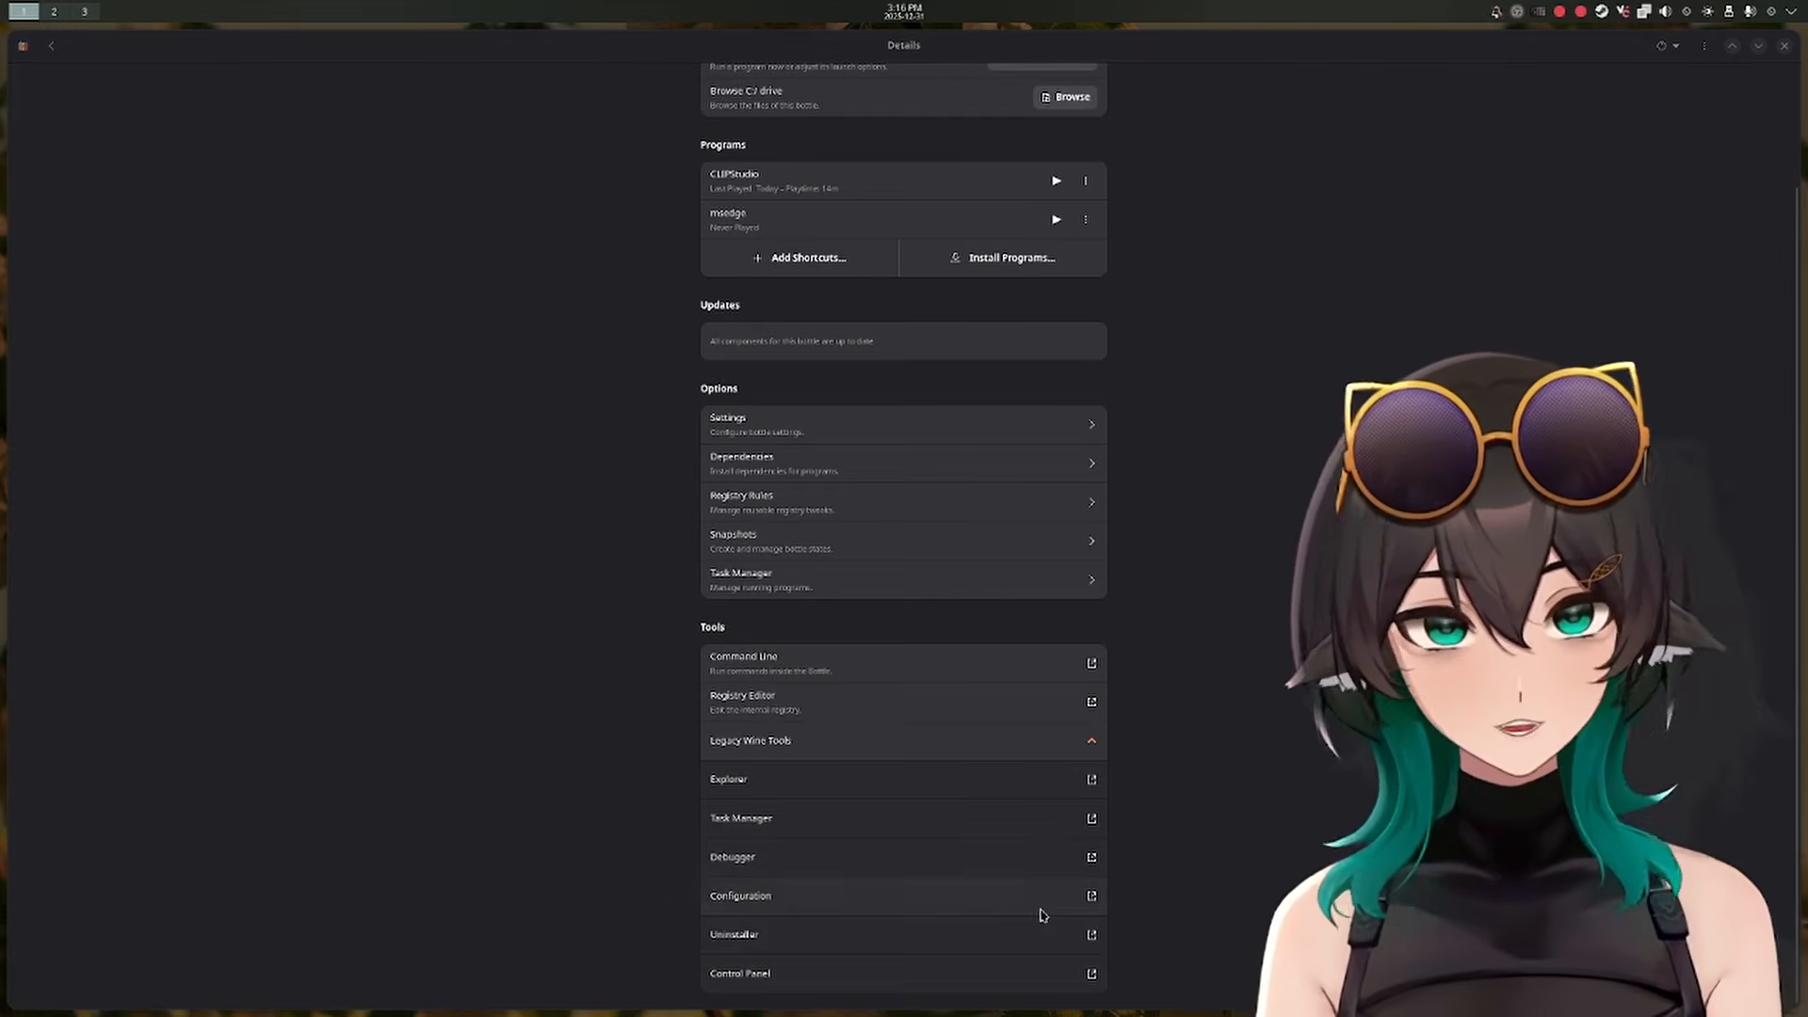
pyautogui.click(687, 556)
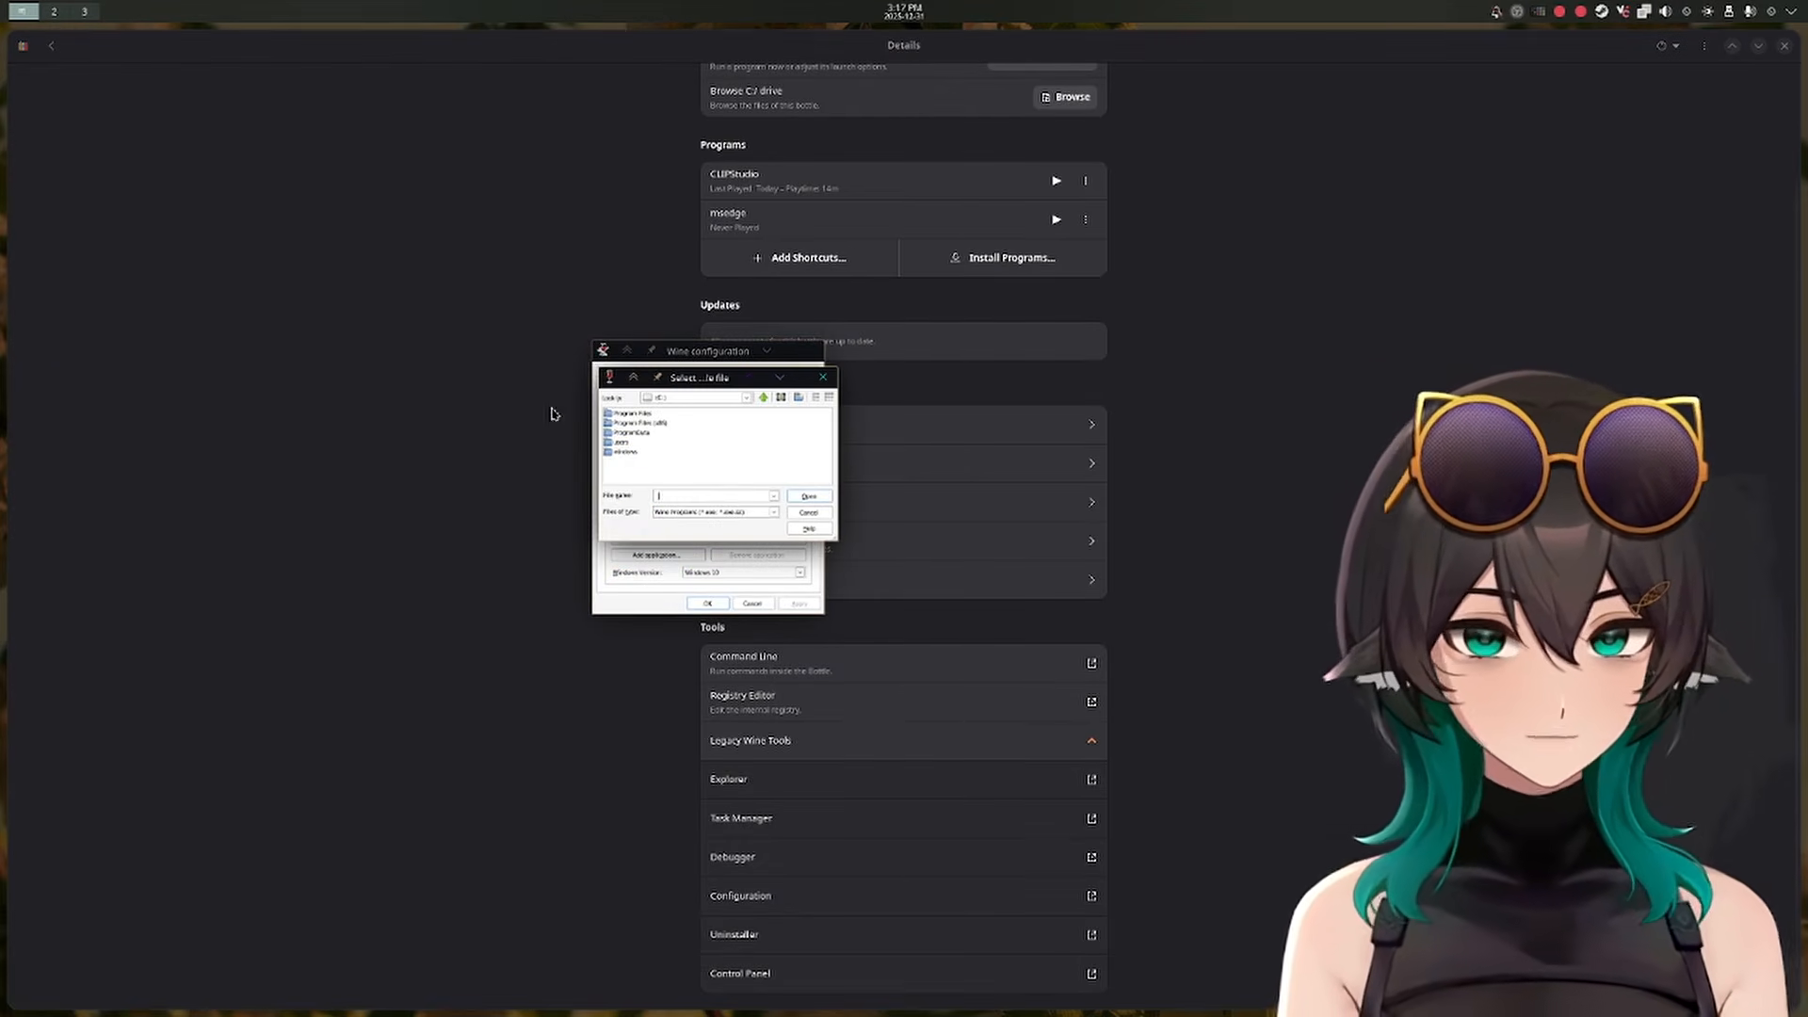
pyautogui.doubleClick(643, 417)
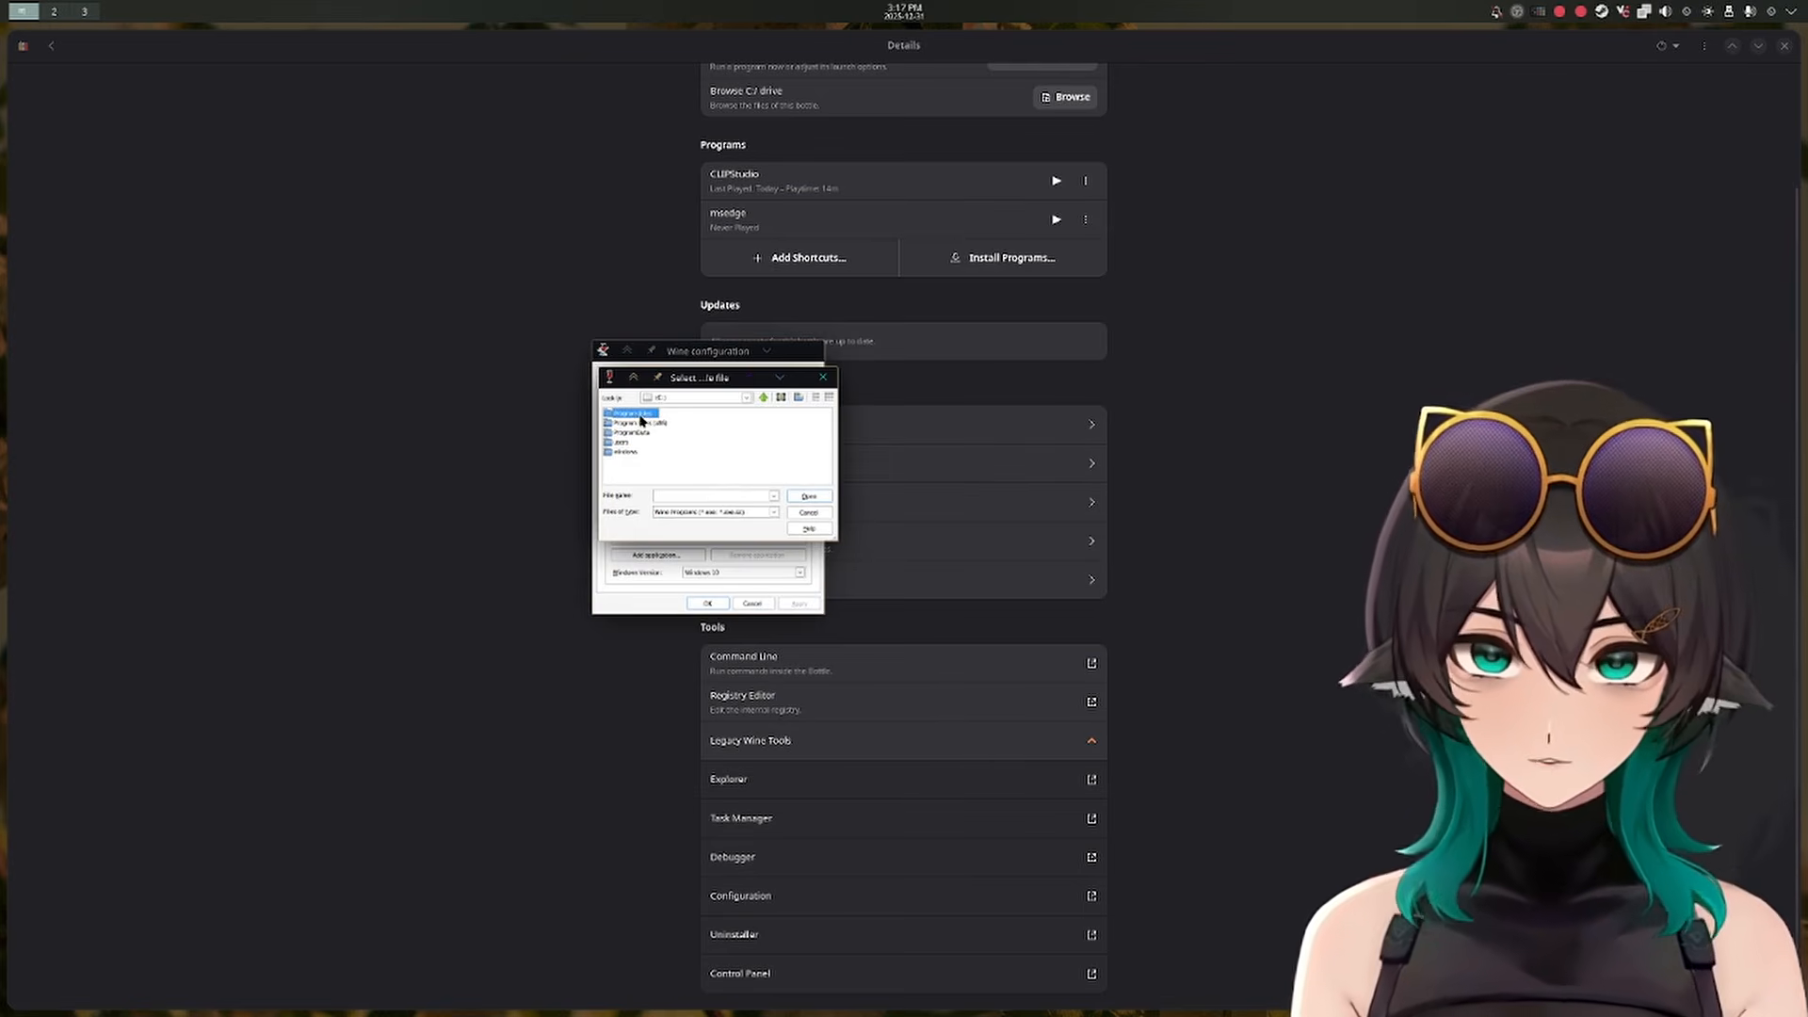
pyautogui.doubleClick(625, 415)
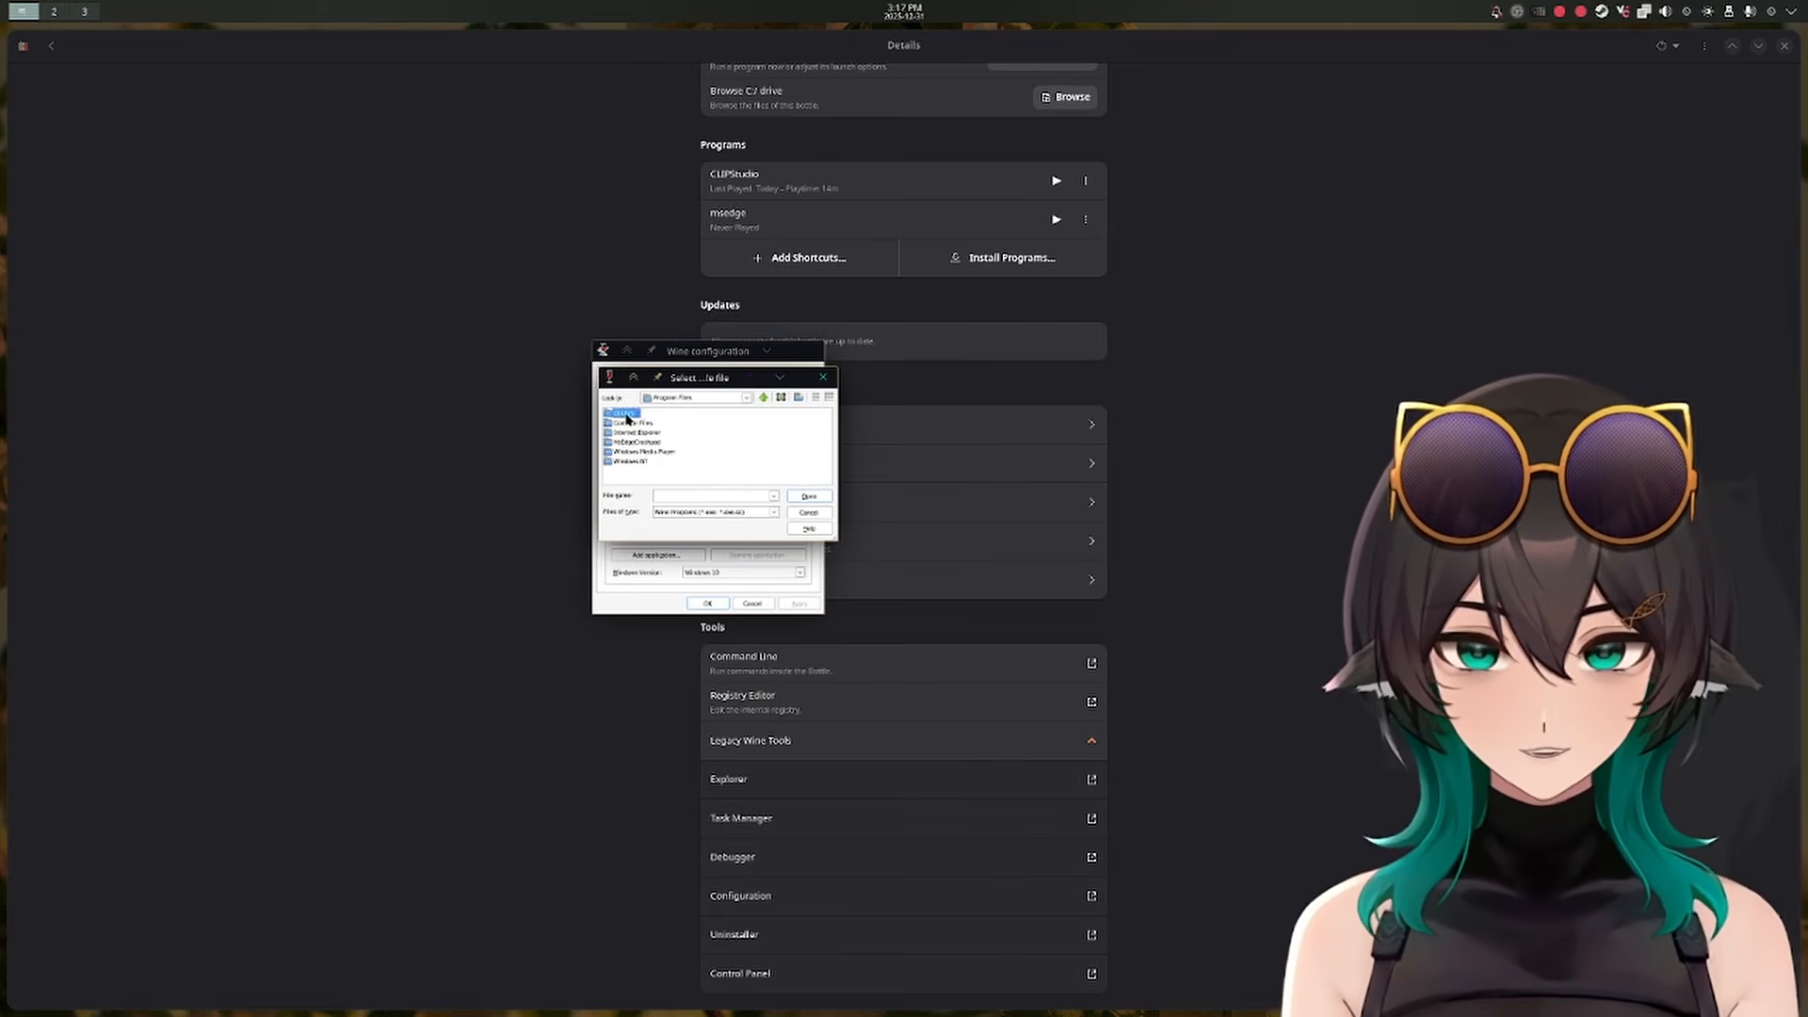
pyautogui.doubleClick(645, 420)
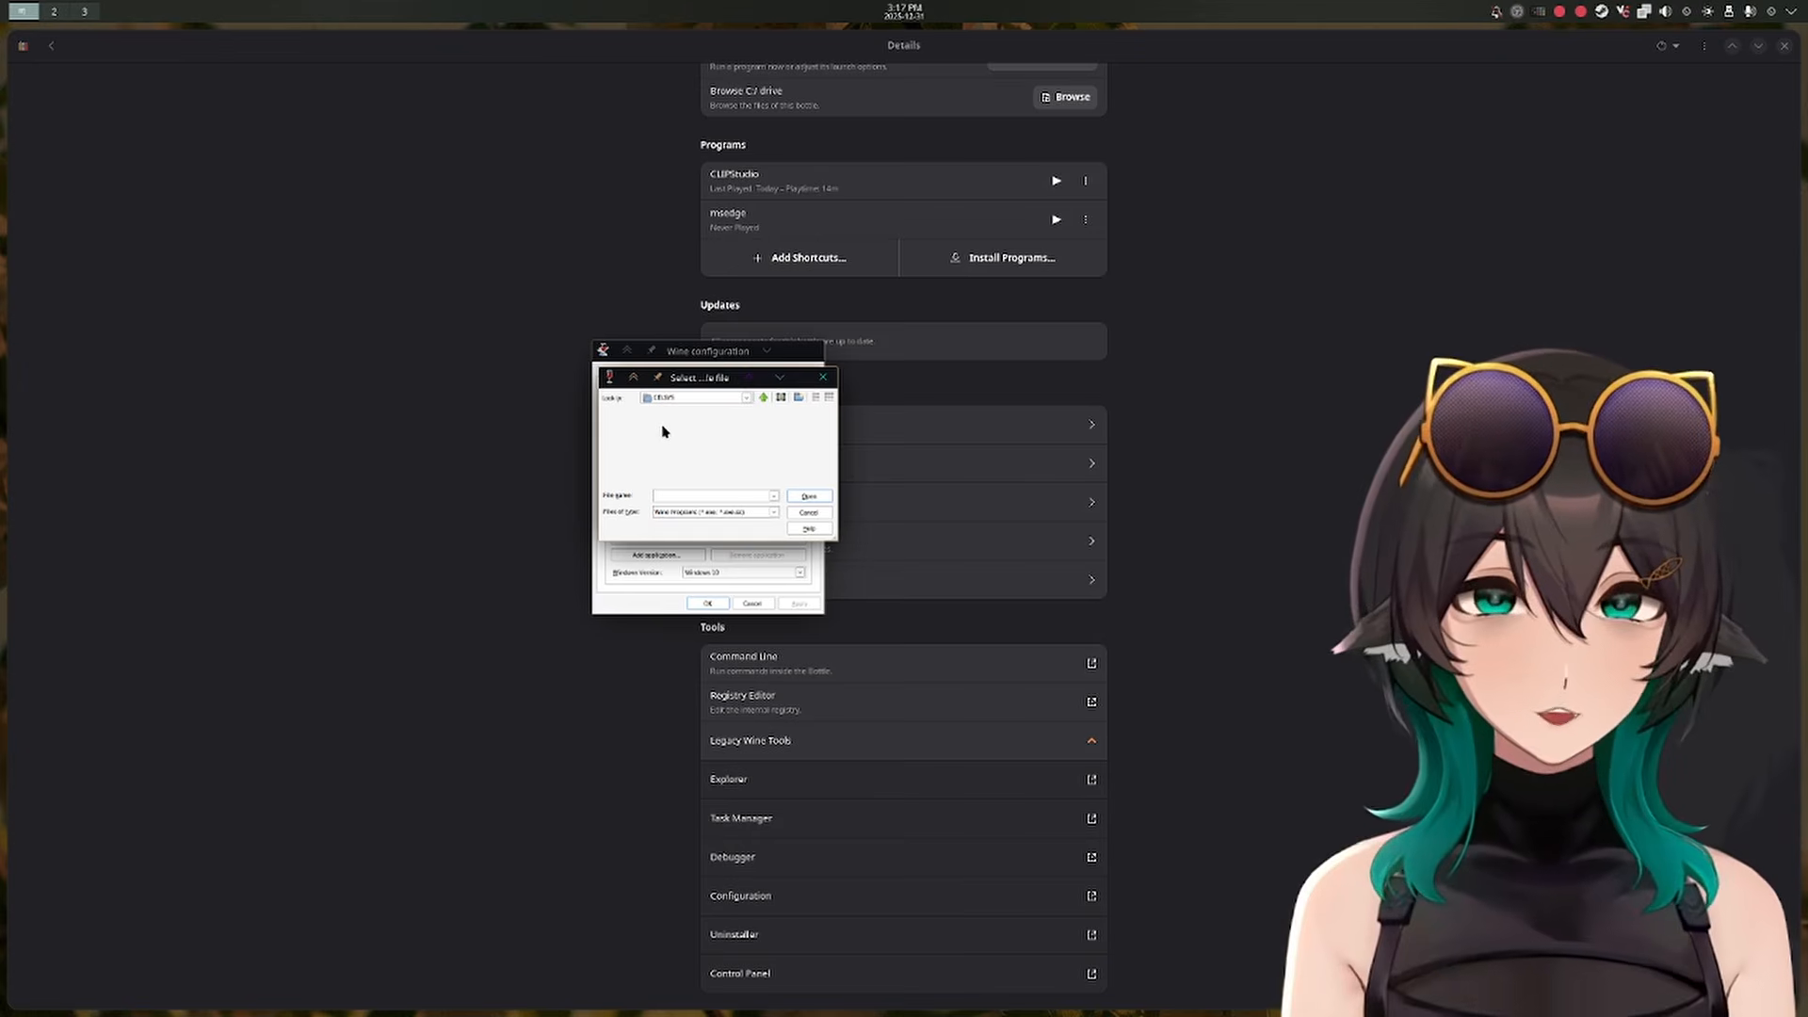
pyautogui.click(722, 419)
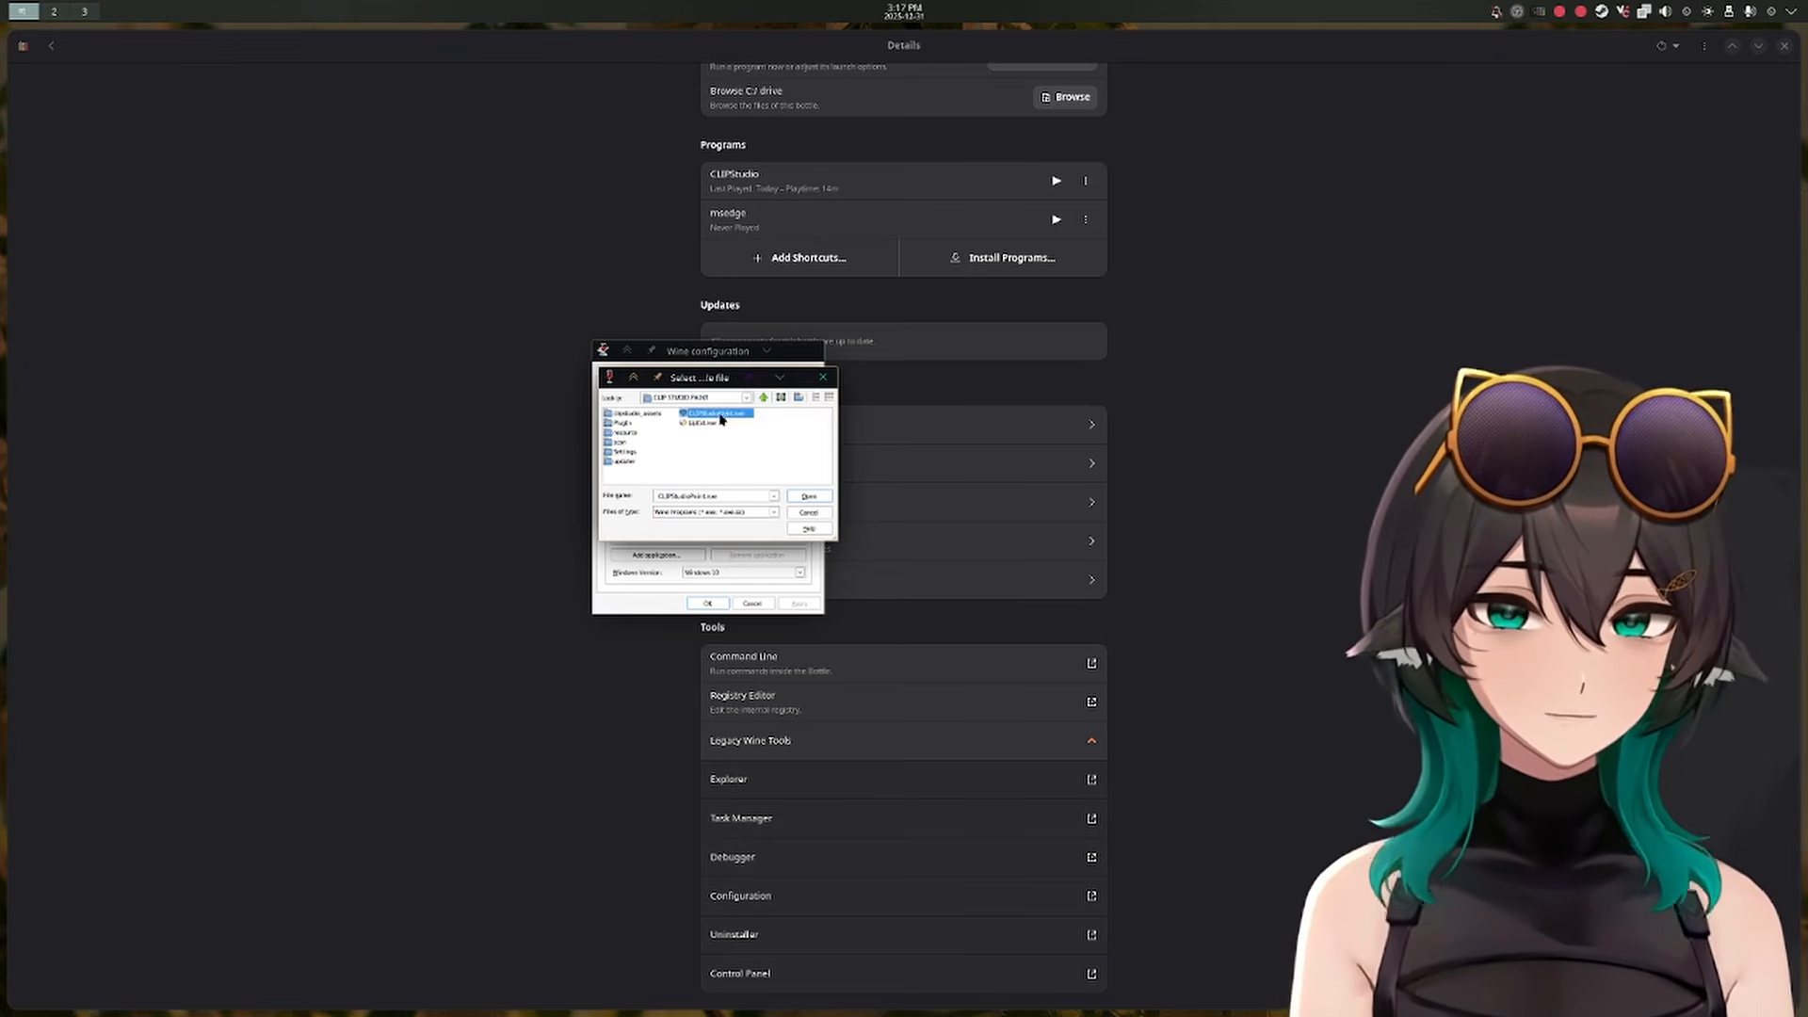
pyautogui.click(809, 497)
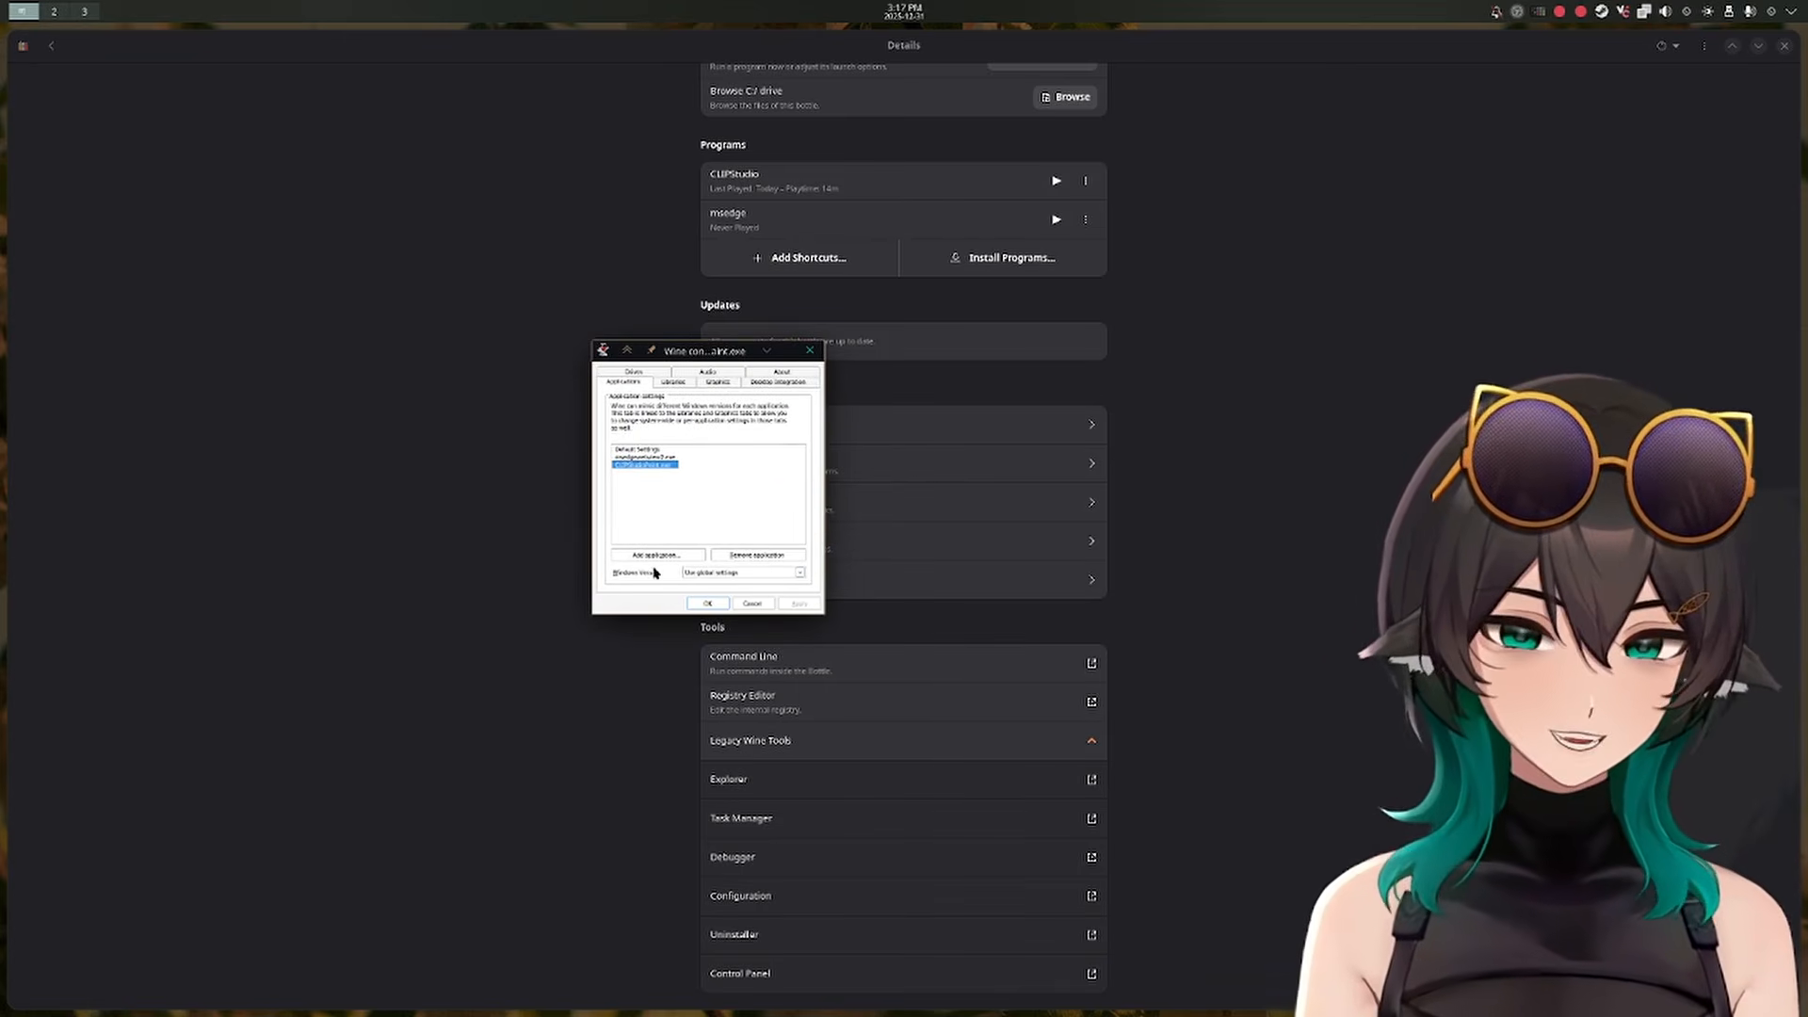
# Set the Windows version for CLIPStudioPaint.exe to Windows 8.1 and save the Wine configuration
pyautogui.click(739, 573)
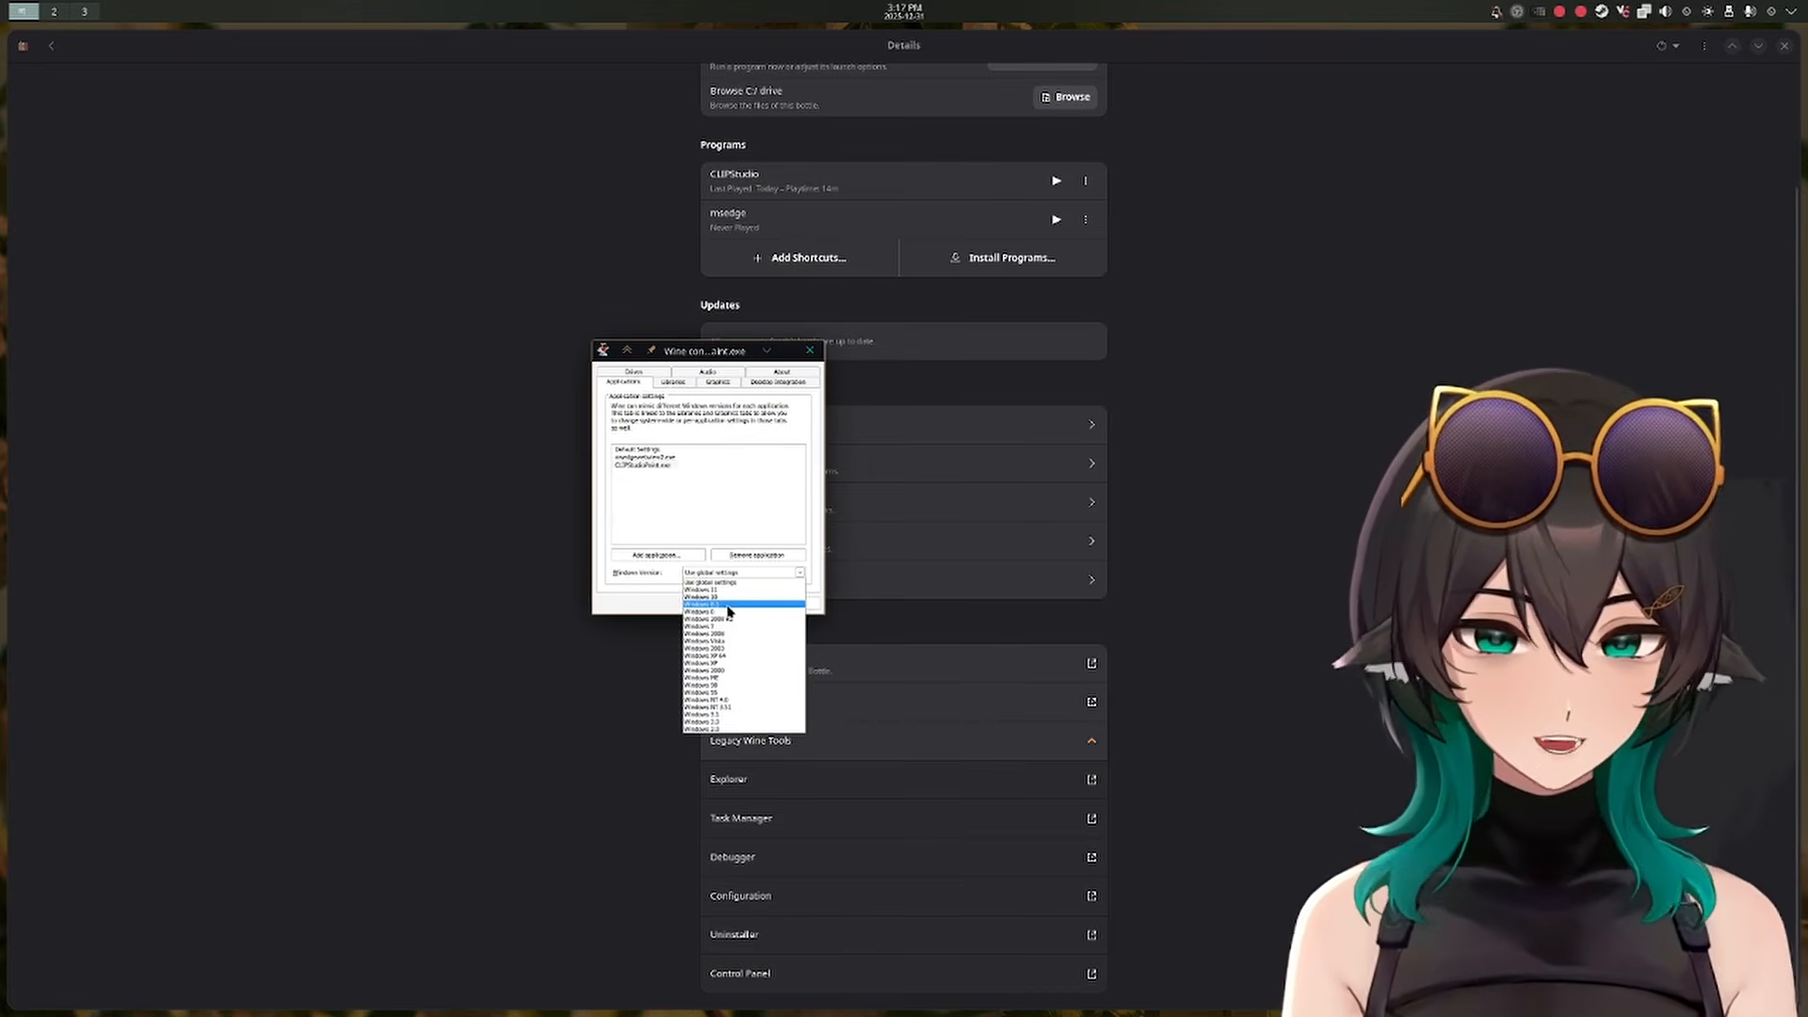
pyautogui.click(728, 608)
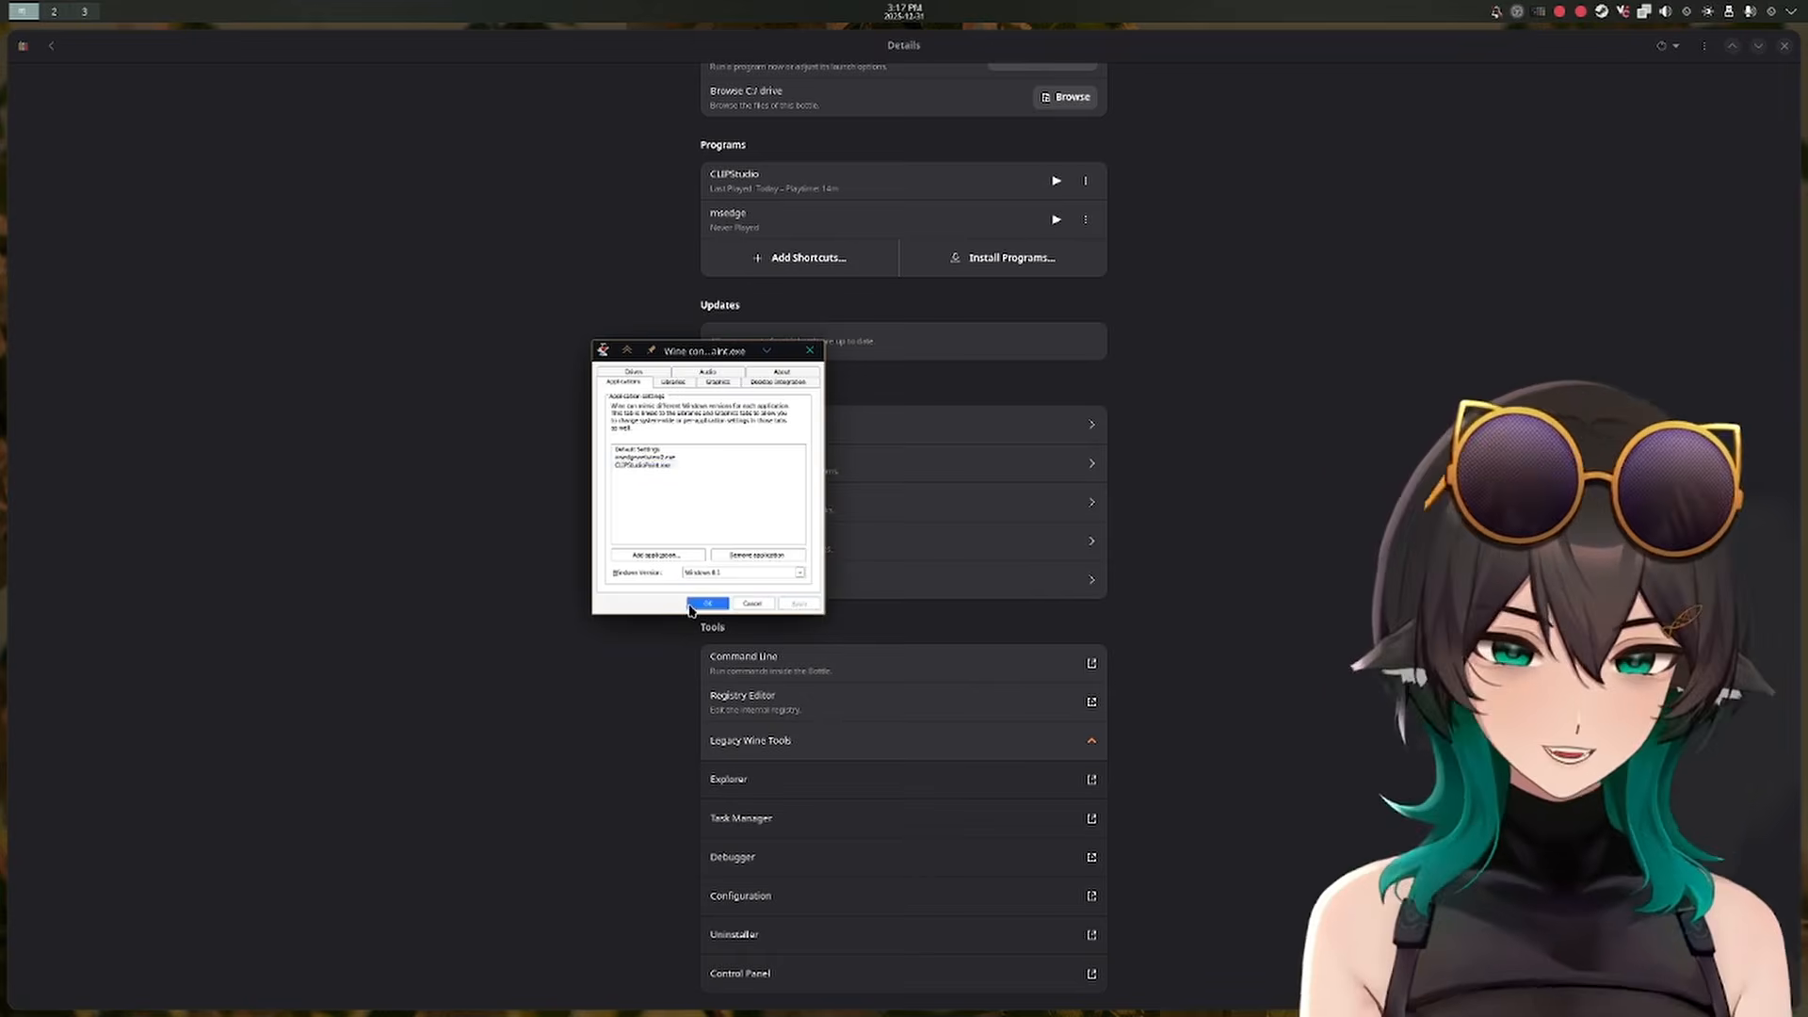
pyautogui.click(708, 605)
# Rename the bottle's CLIPStudio program entry to ClipStudio and add a desktop entry for it
pyautogui.scroll(2, 1166, 500)
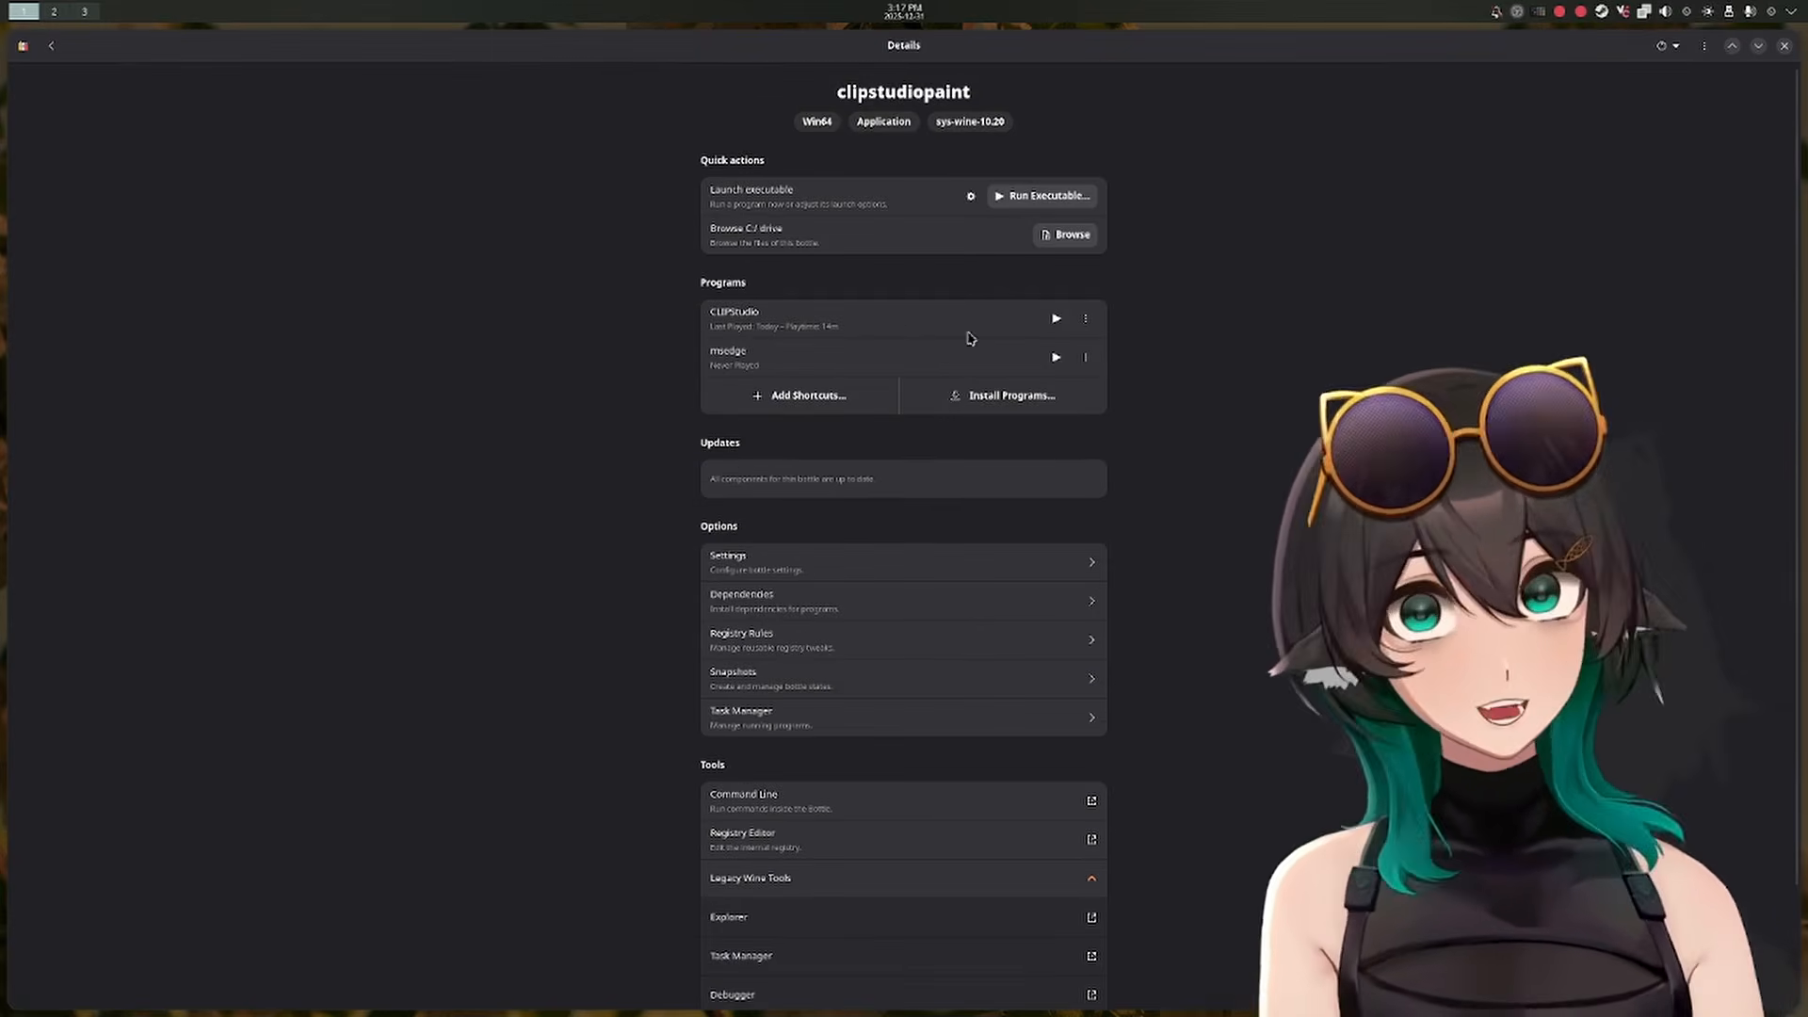
pyautogui.click(1086, 318)
pyautogui.click(1057, 480)
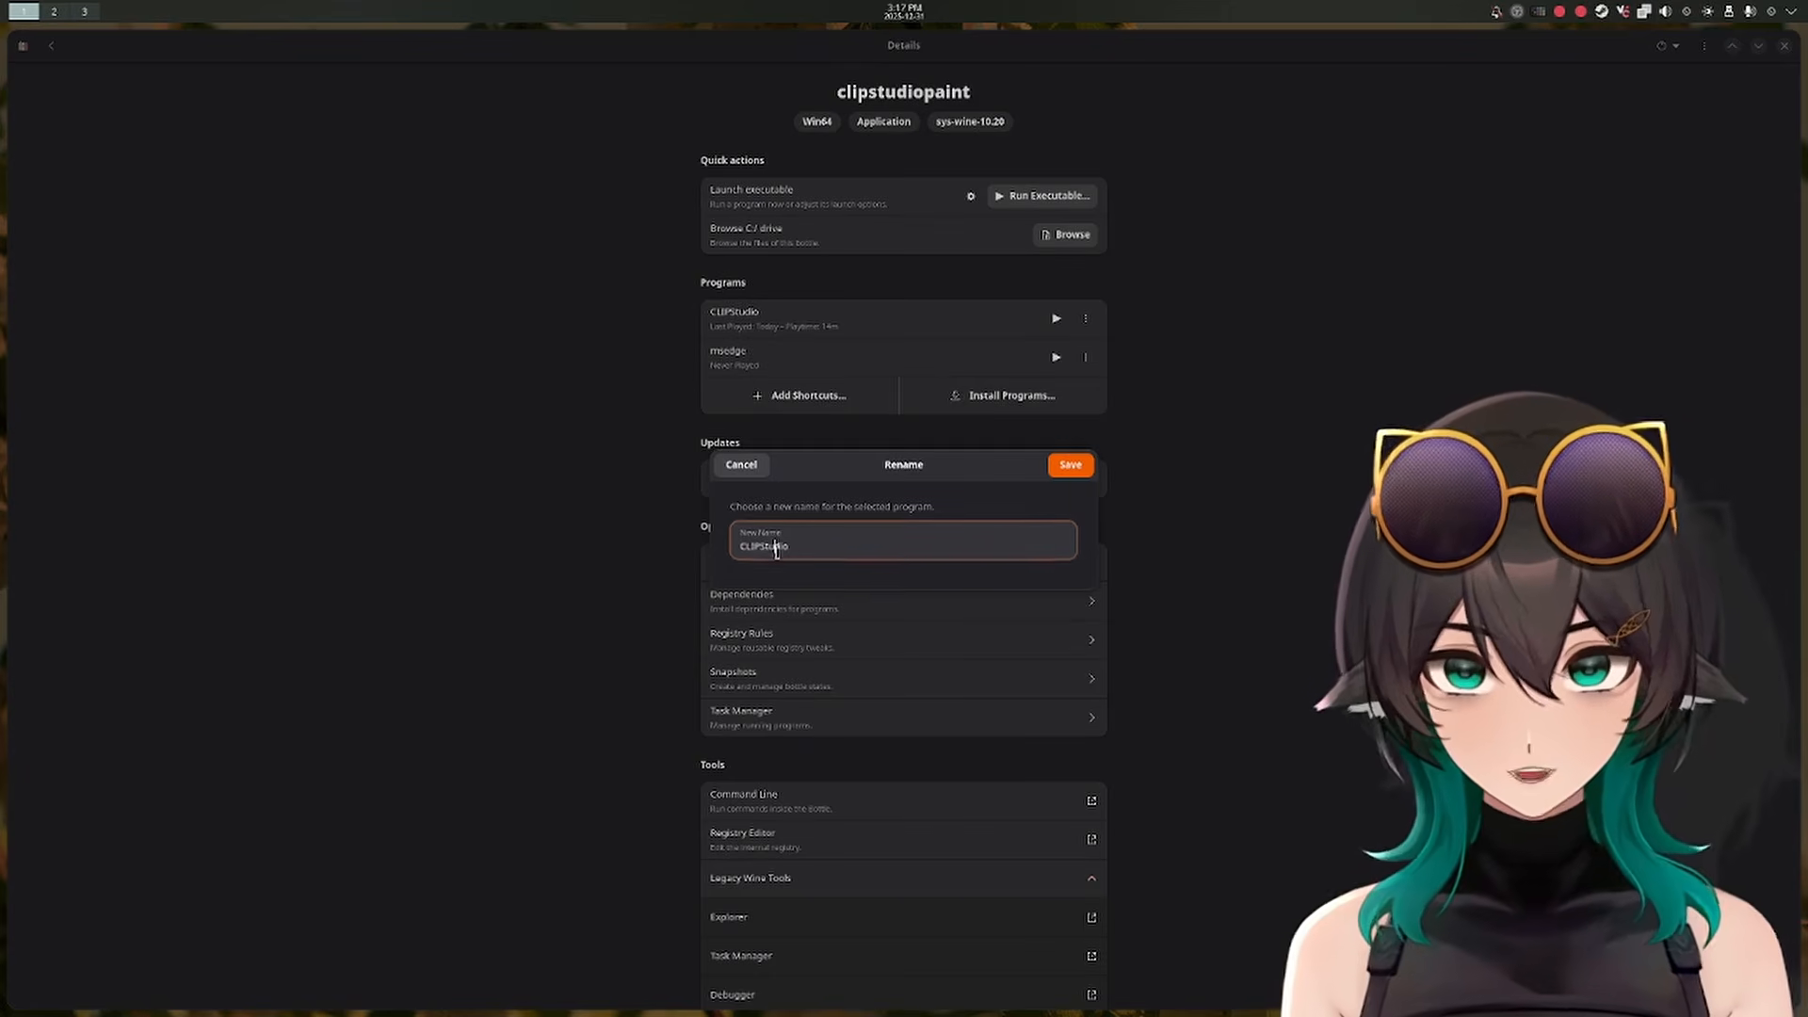
pyautogui.press('BackSpace')
pyautogui.write('lip')
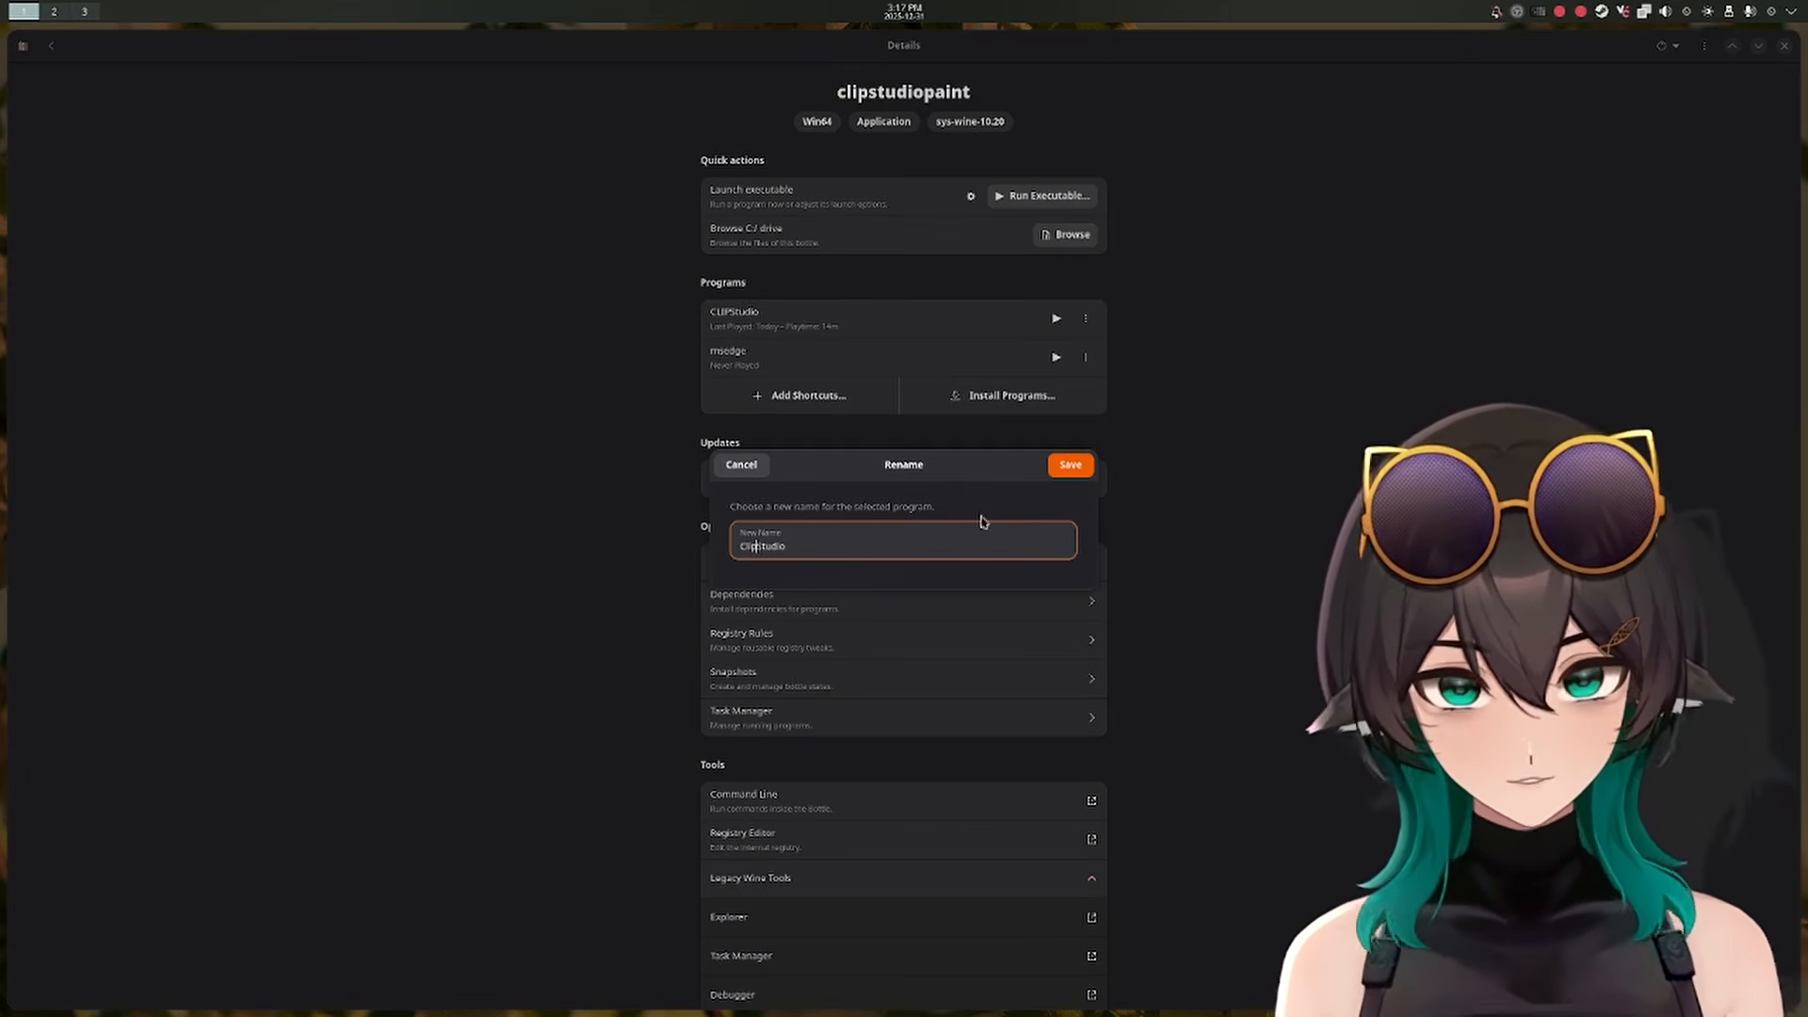
pyautogui.click(1071, 465)
pyautogui.click(1086, 317)
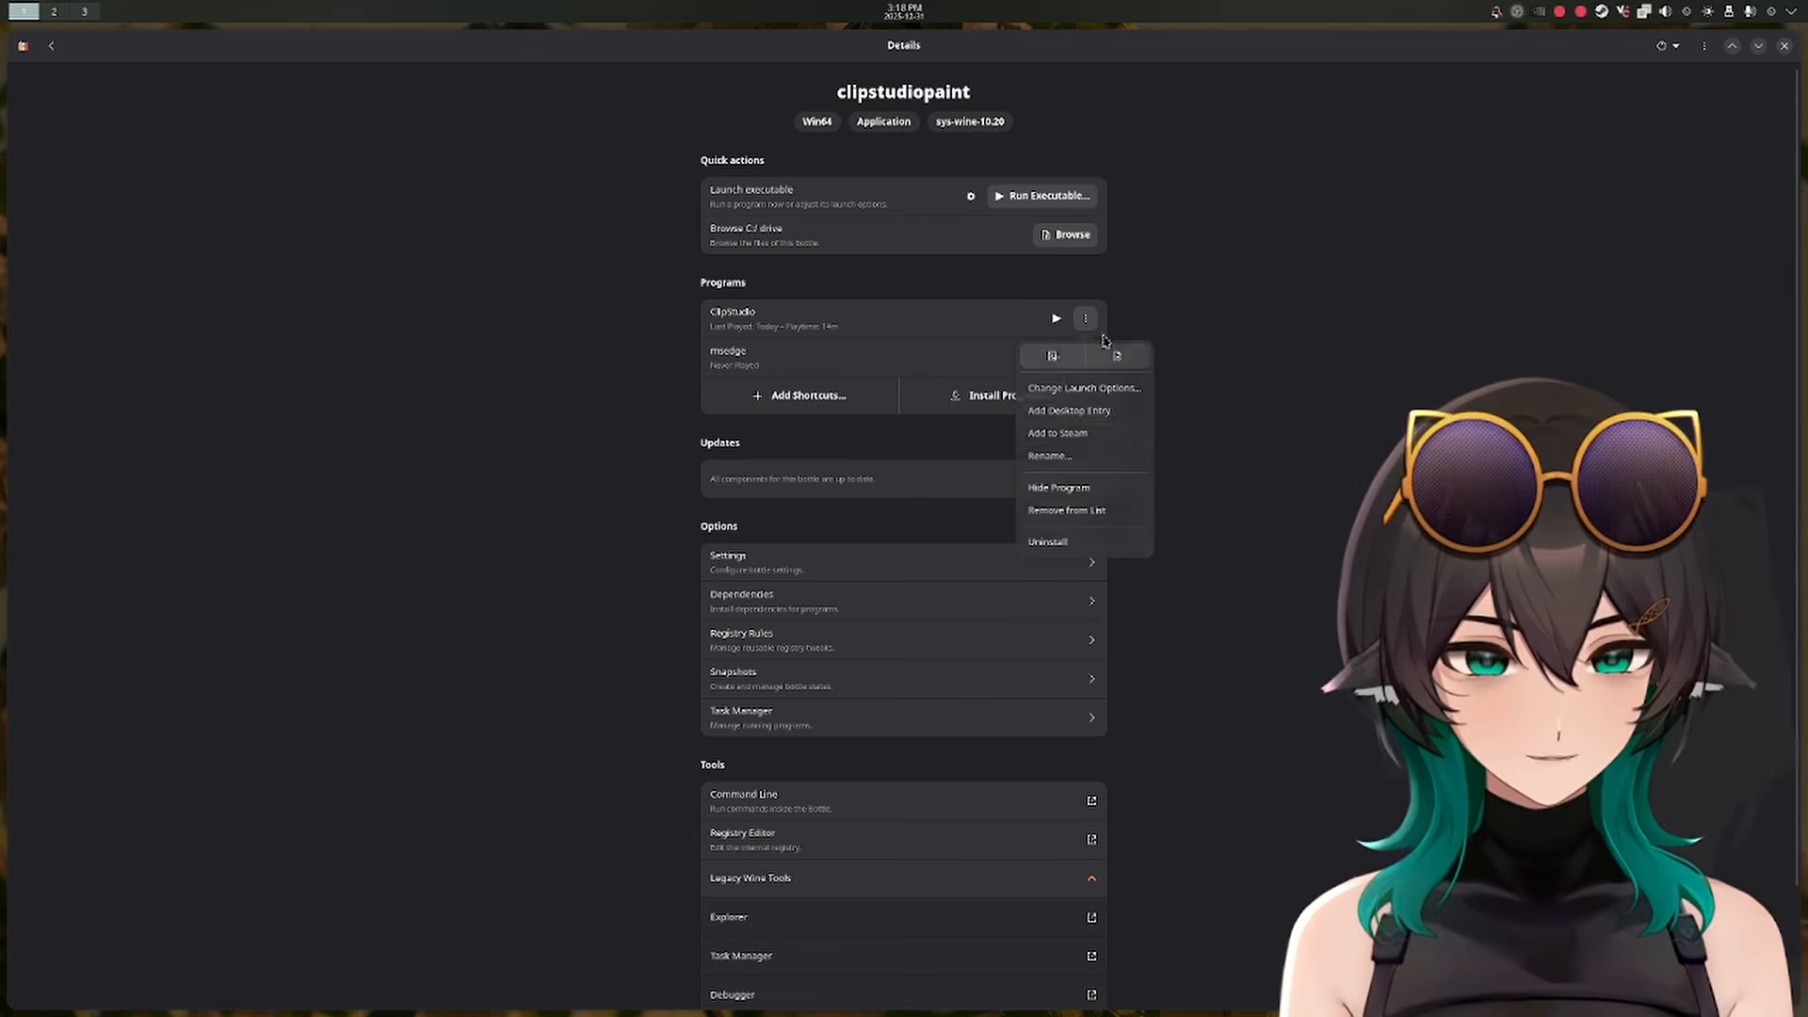
pyautogui.click(1071, 411)
# Search the desktop's application launcher for "clip" to check the new entry, and launch ClipStudio from the bottle's program list
pyautogui.press('super')
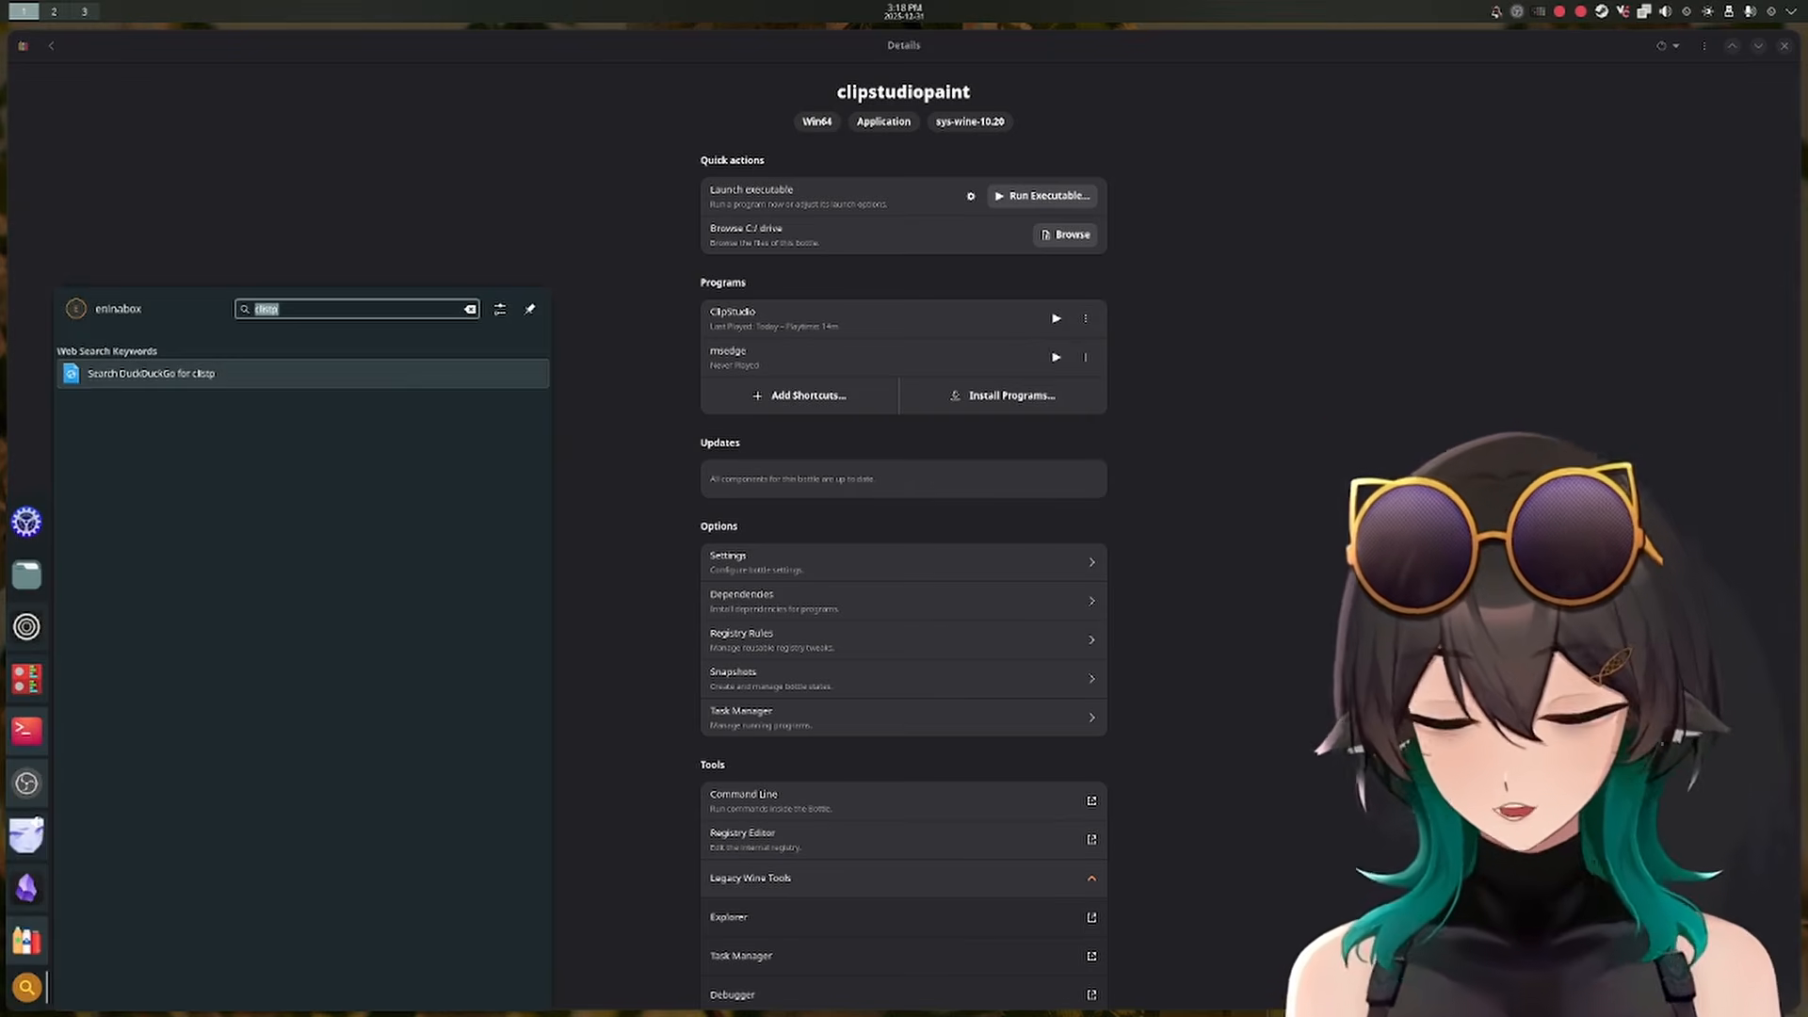
pyautogui.press('super')
pyautogui.press('super')
pyautogui.write('clip')
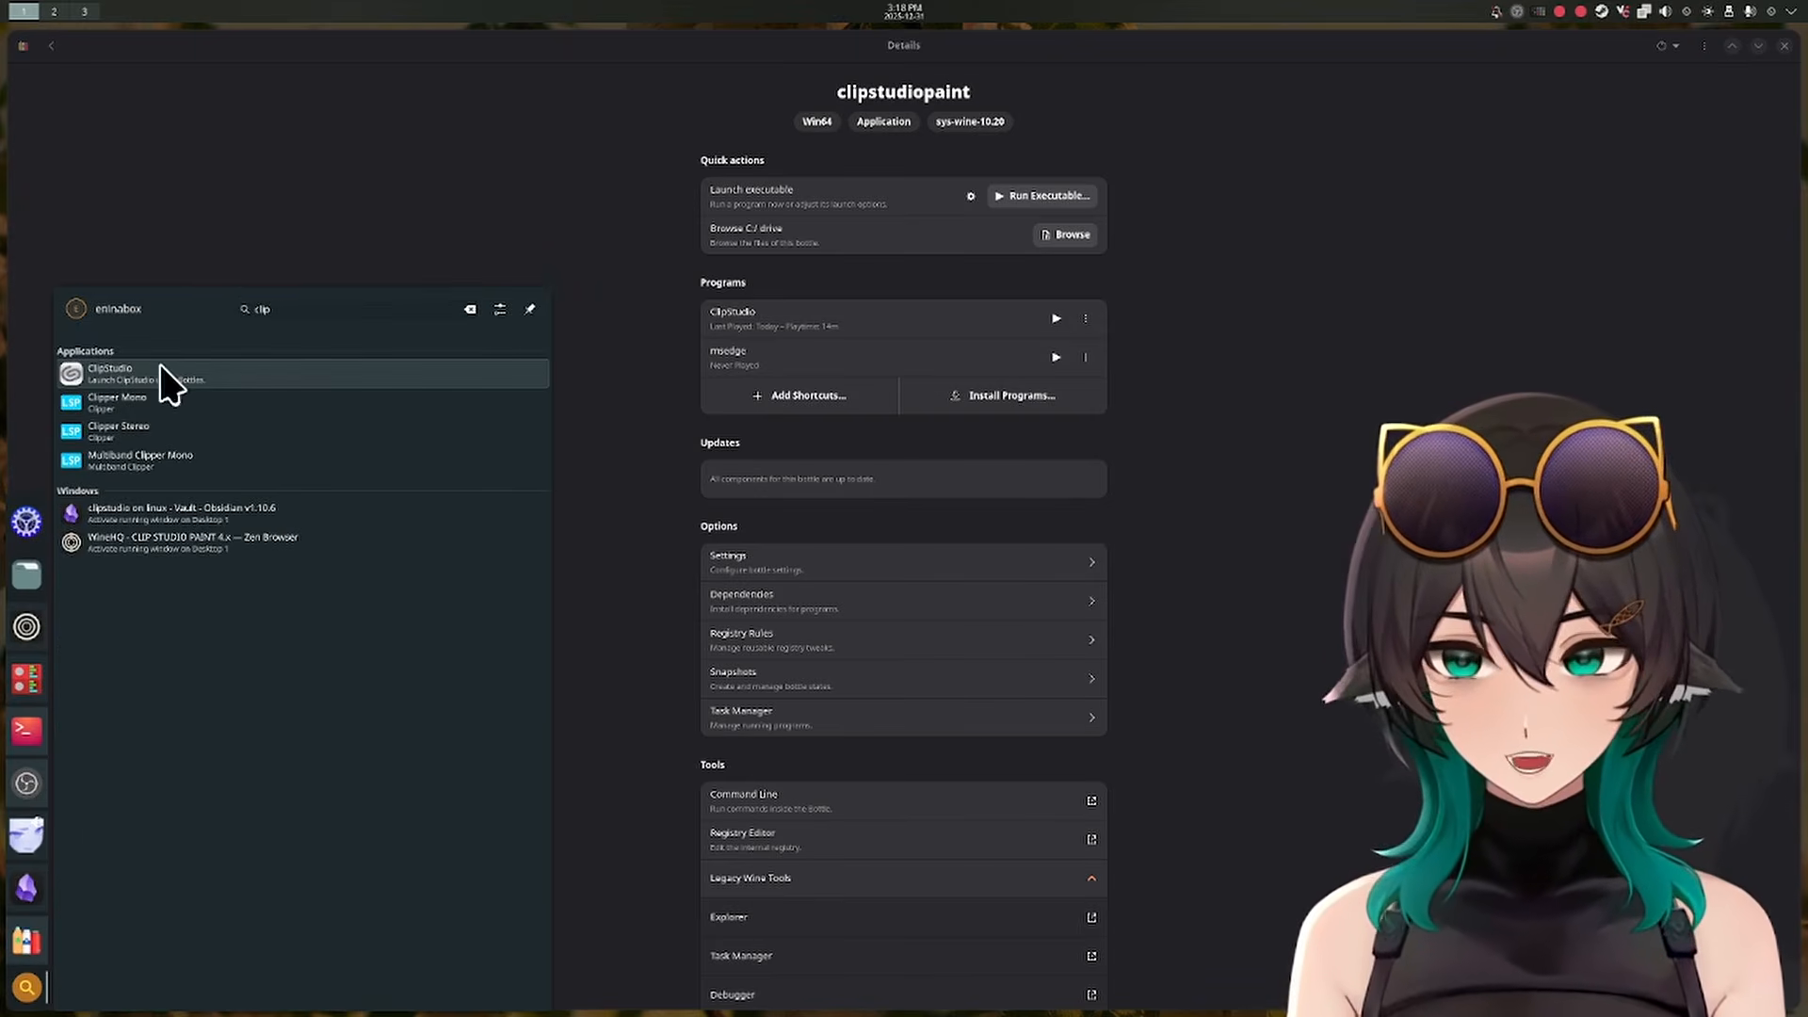
pyautogui.click(387, 170)
pyautogui.click(1057, 318)
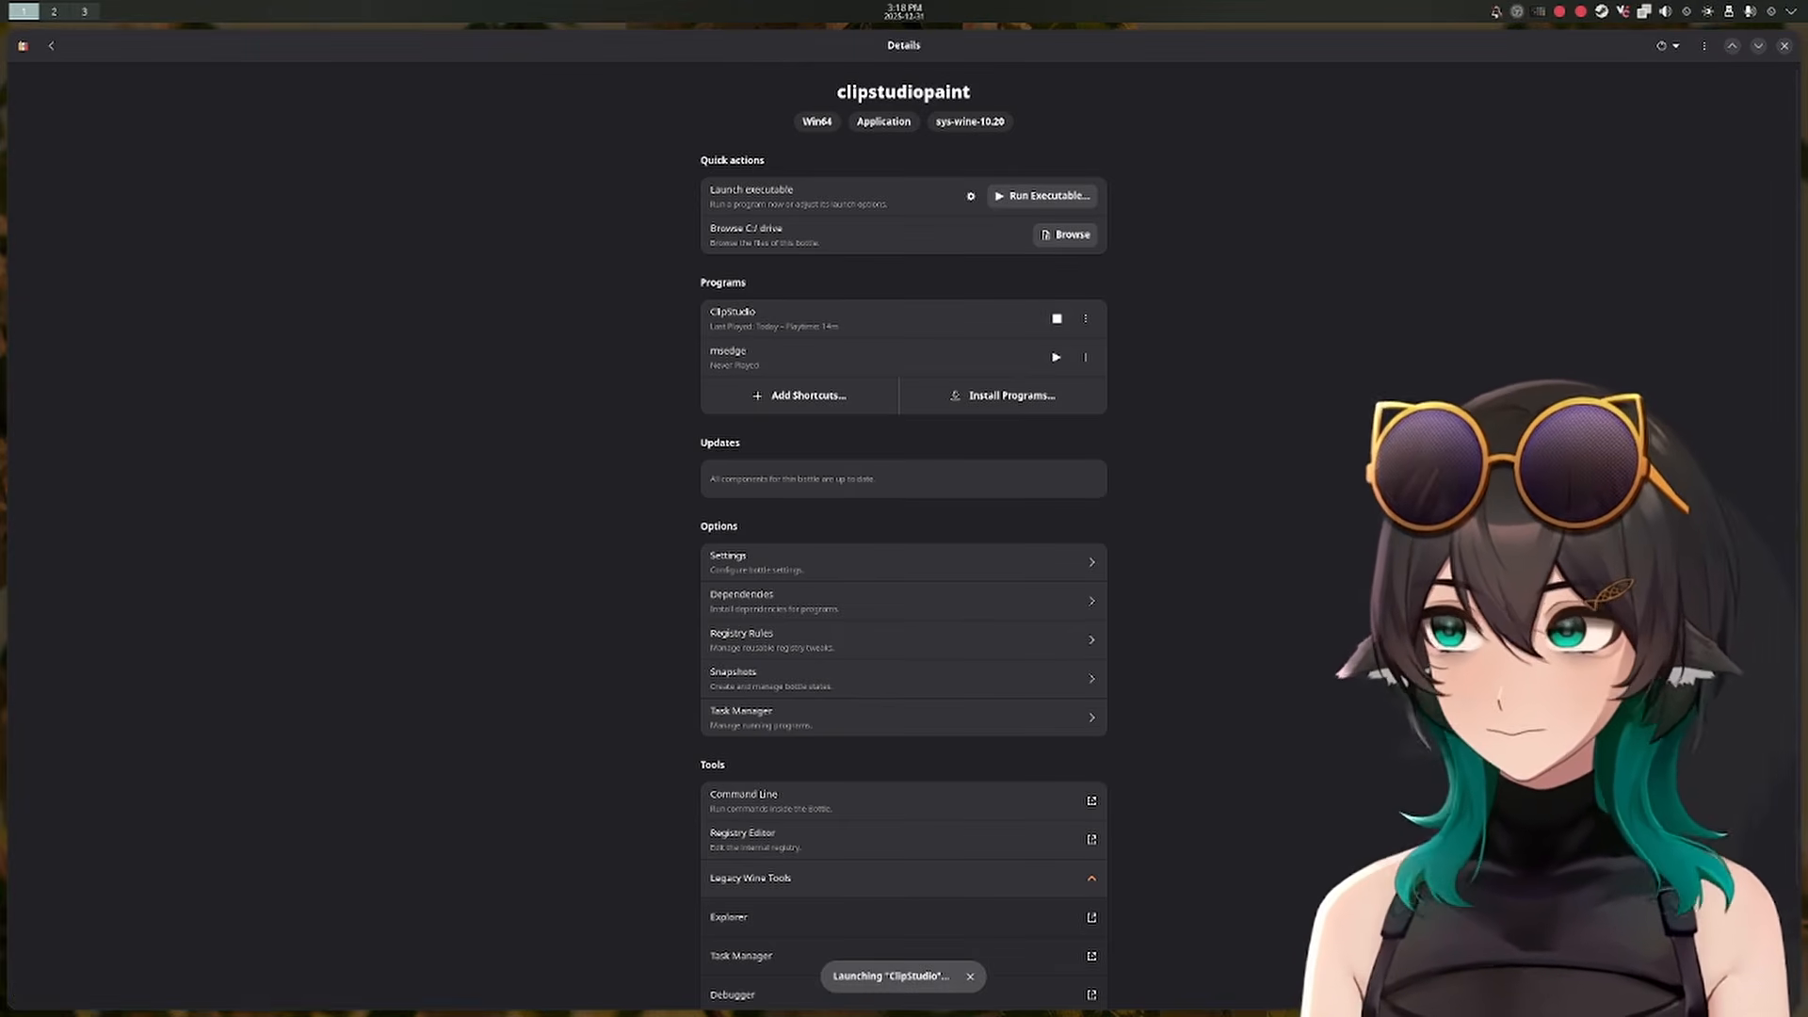
# Accept the first-run prompts, including the bug-fix support and quality improvement options, and dismiss the CLIP STUDIO setup notice
pyautogui.click(818, 543)
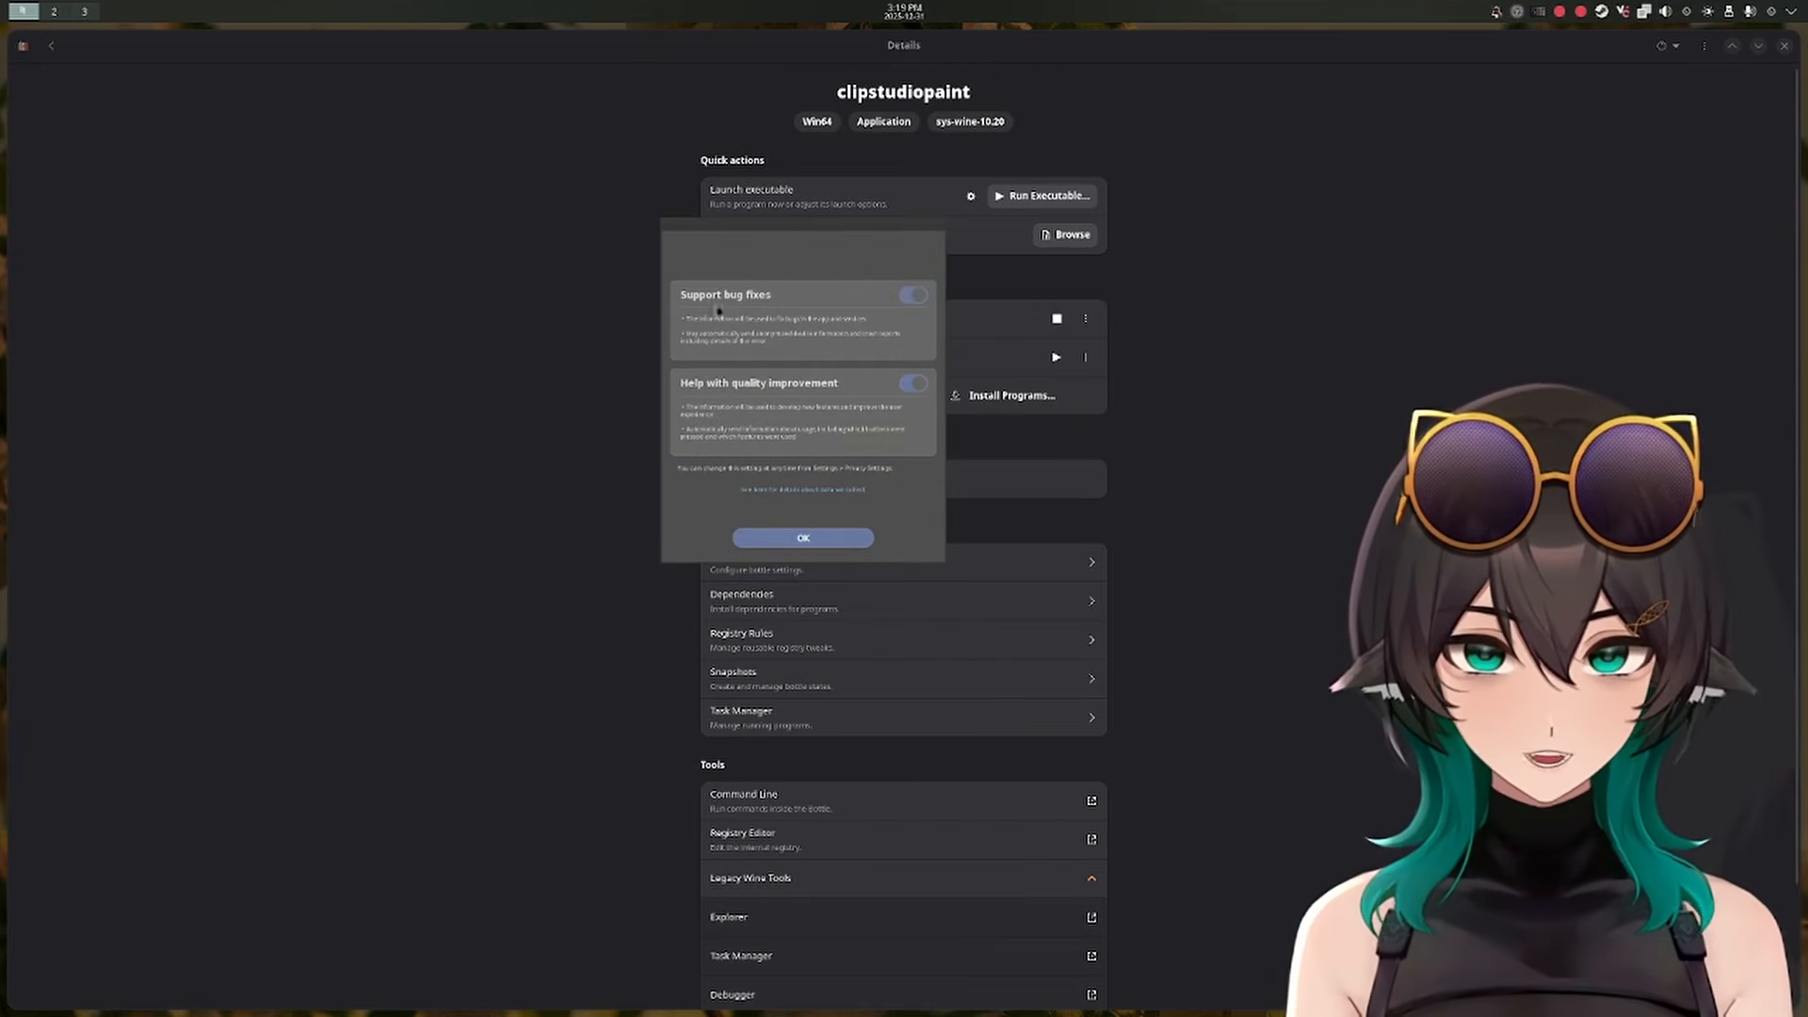
pyautogui.click(805, 533)
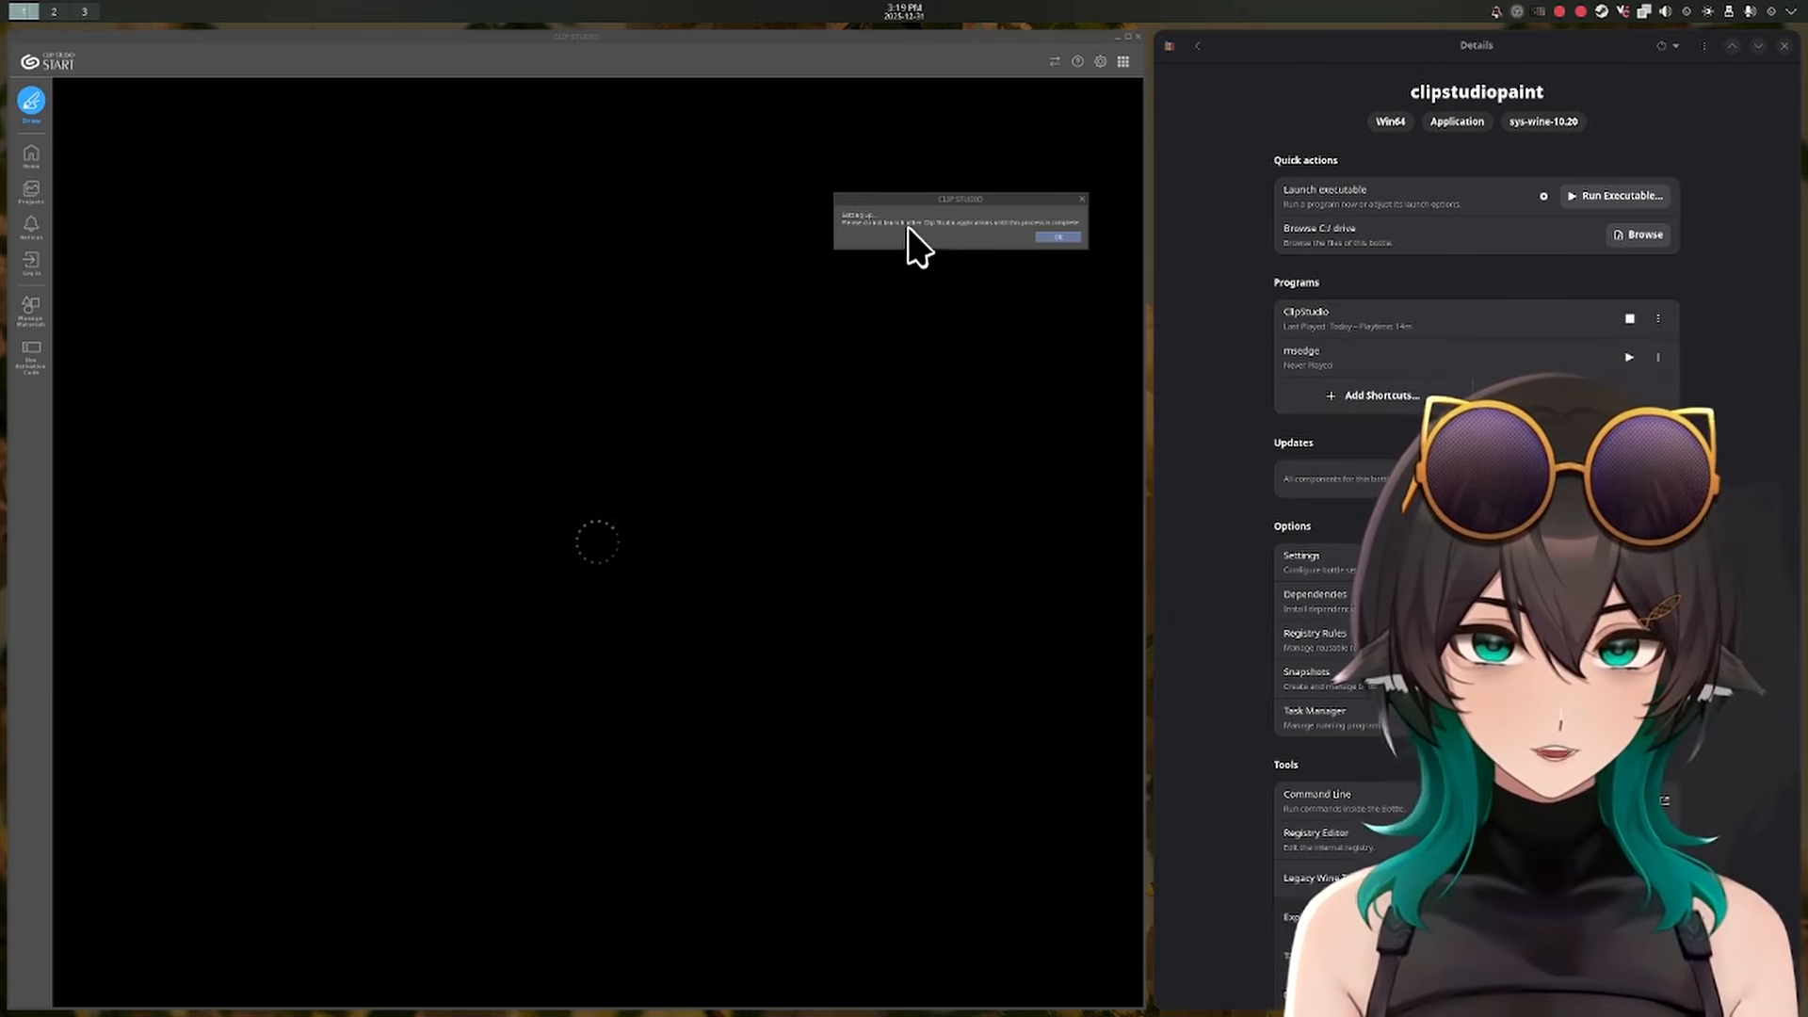
pyautogui.click(1060, 238)
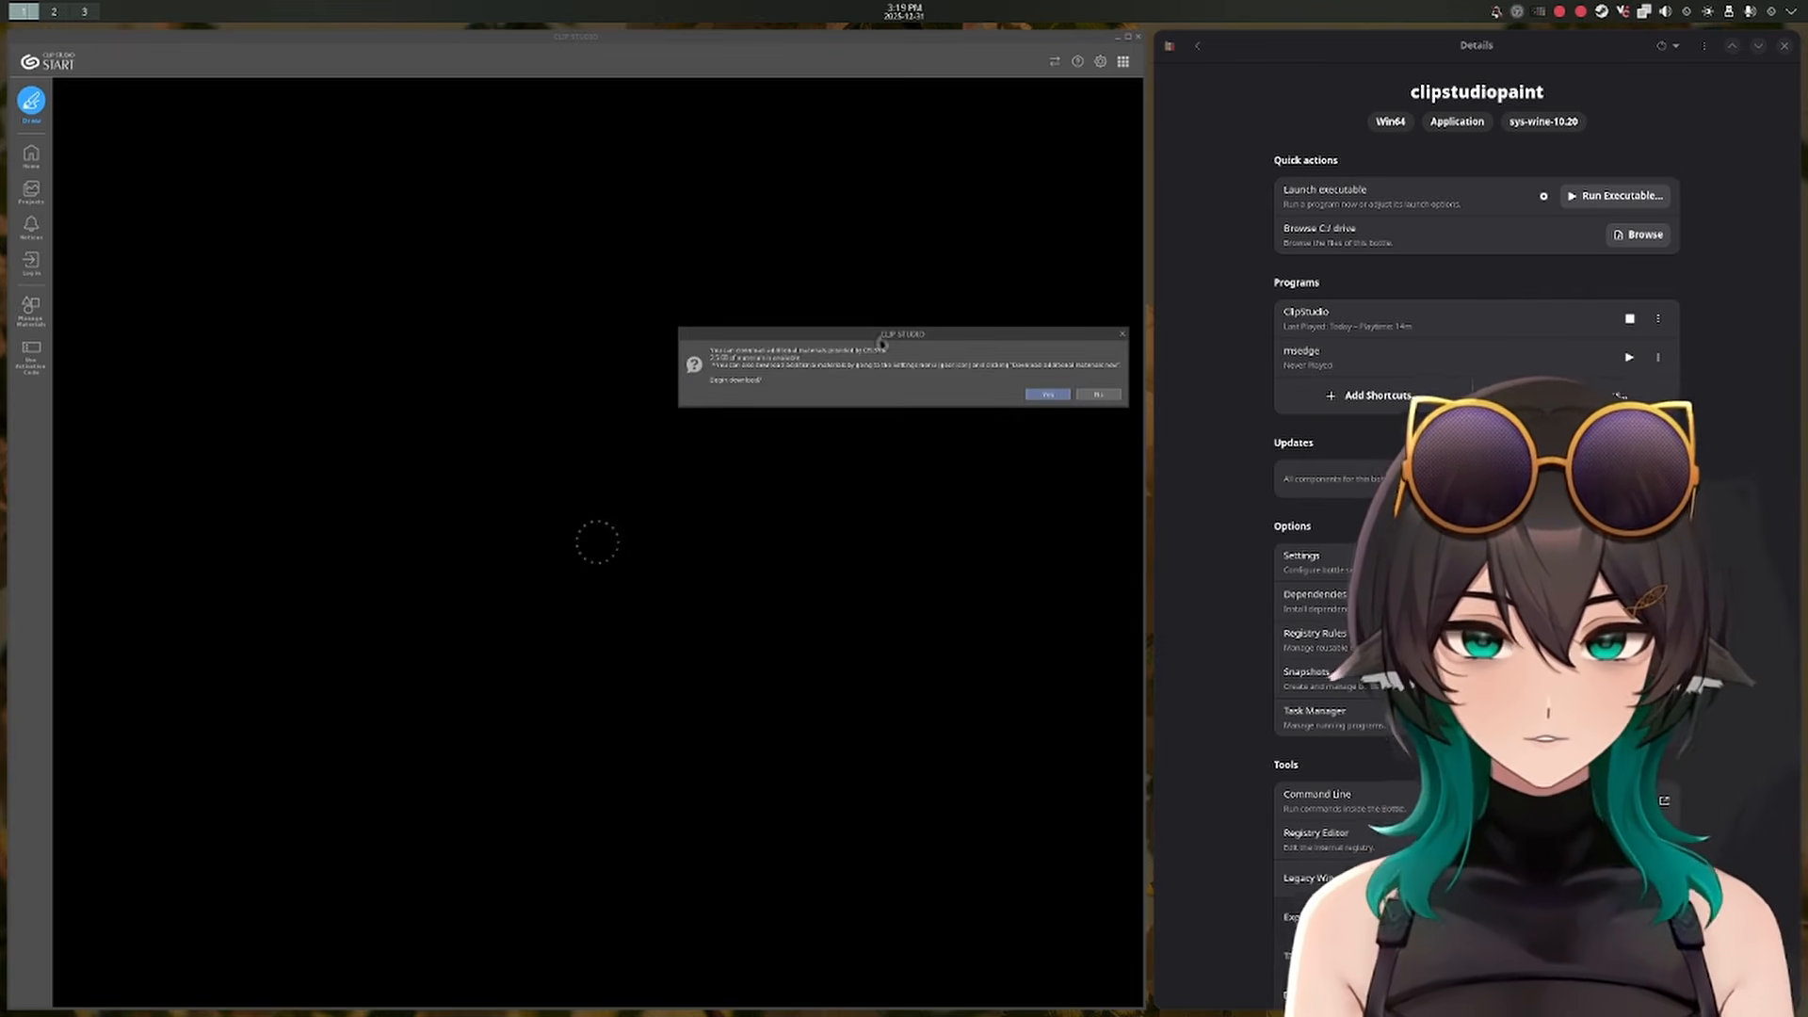
# Start downloading the additional materials provided by CELSYS and close the Data Transfers window
pyautogui.moveTo(911, 336); pyautogui.dragTo(843, 362)
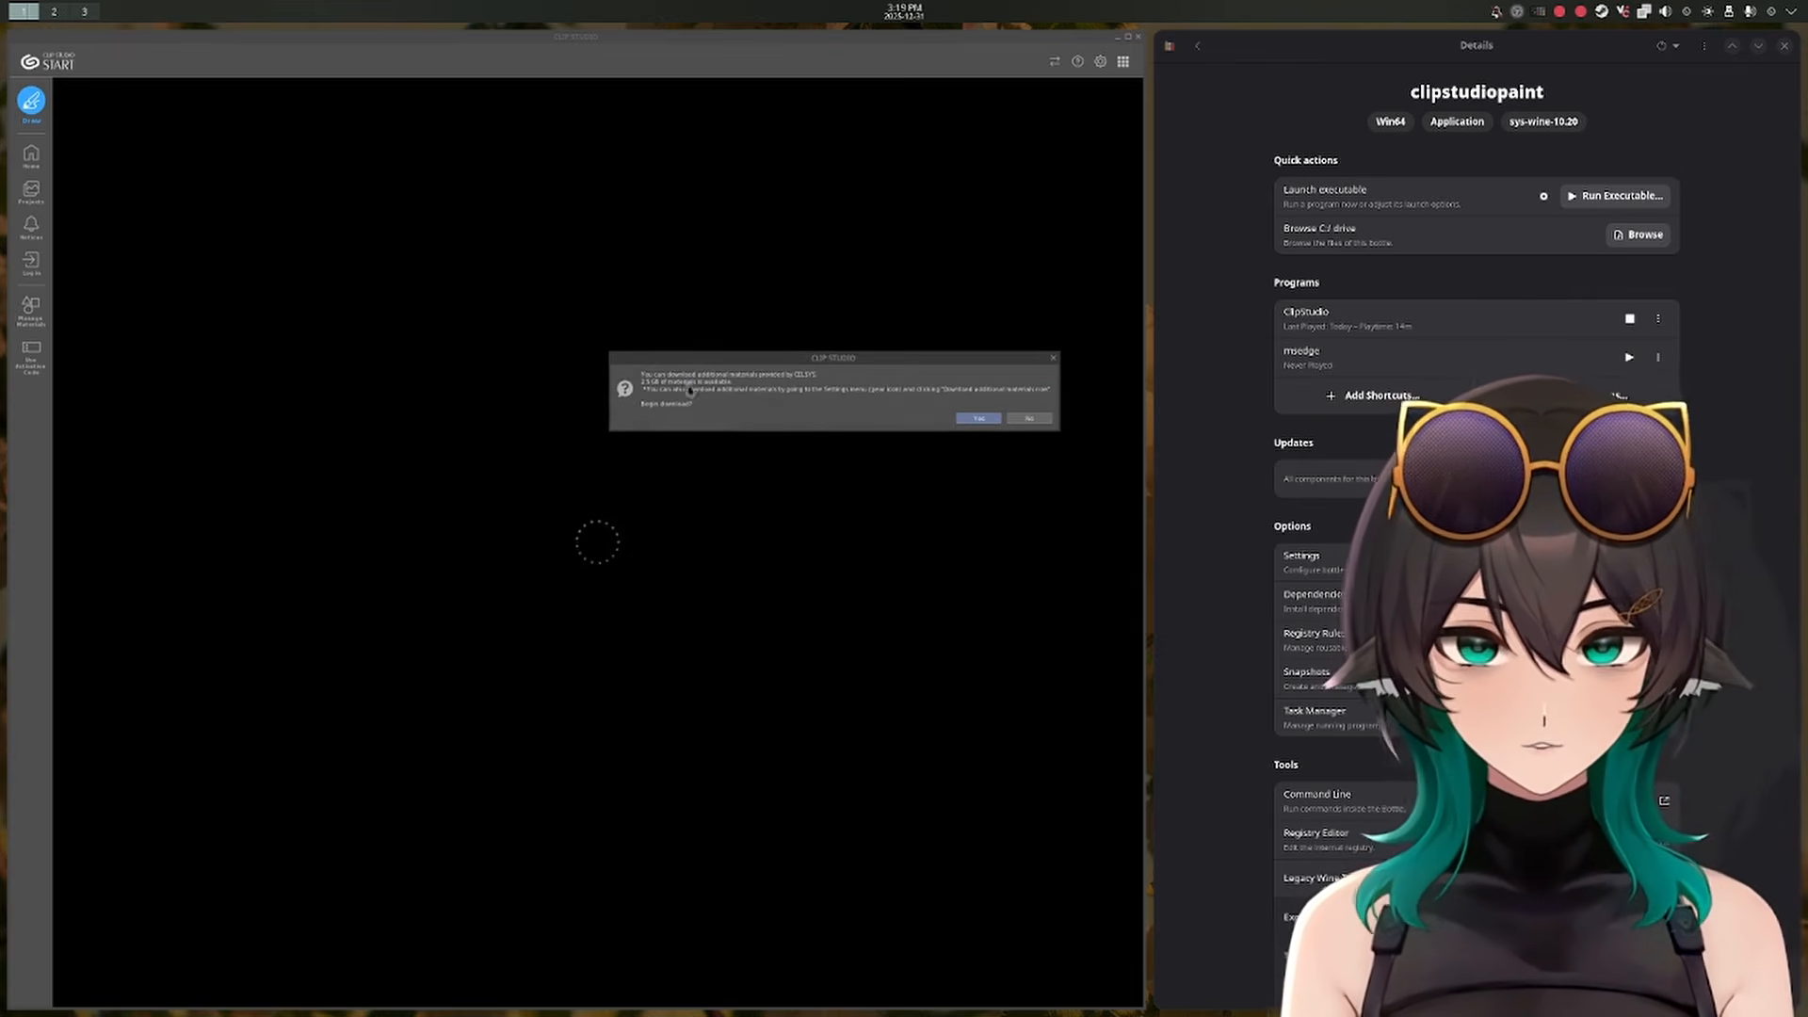
pyautogui.click(979, 418)
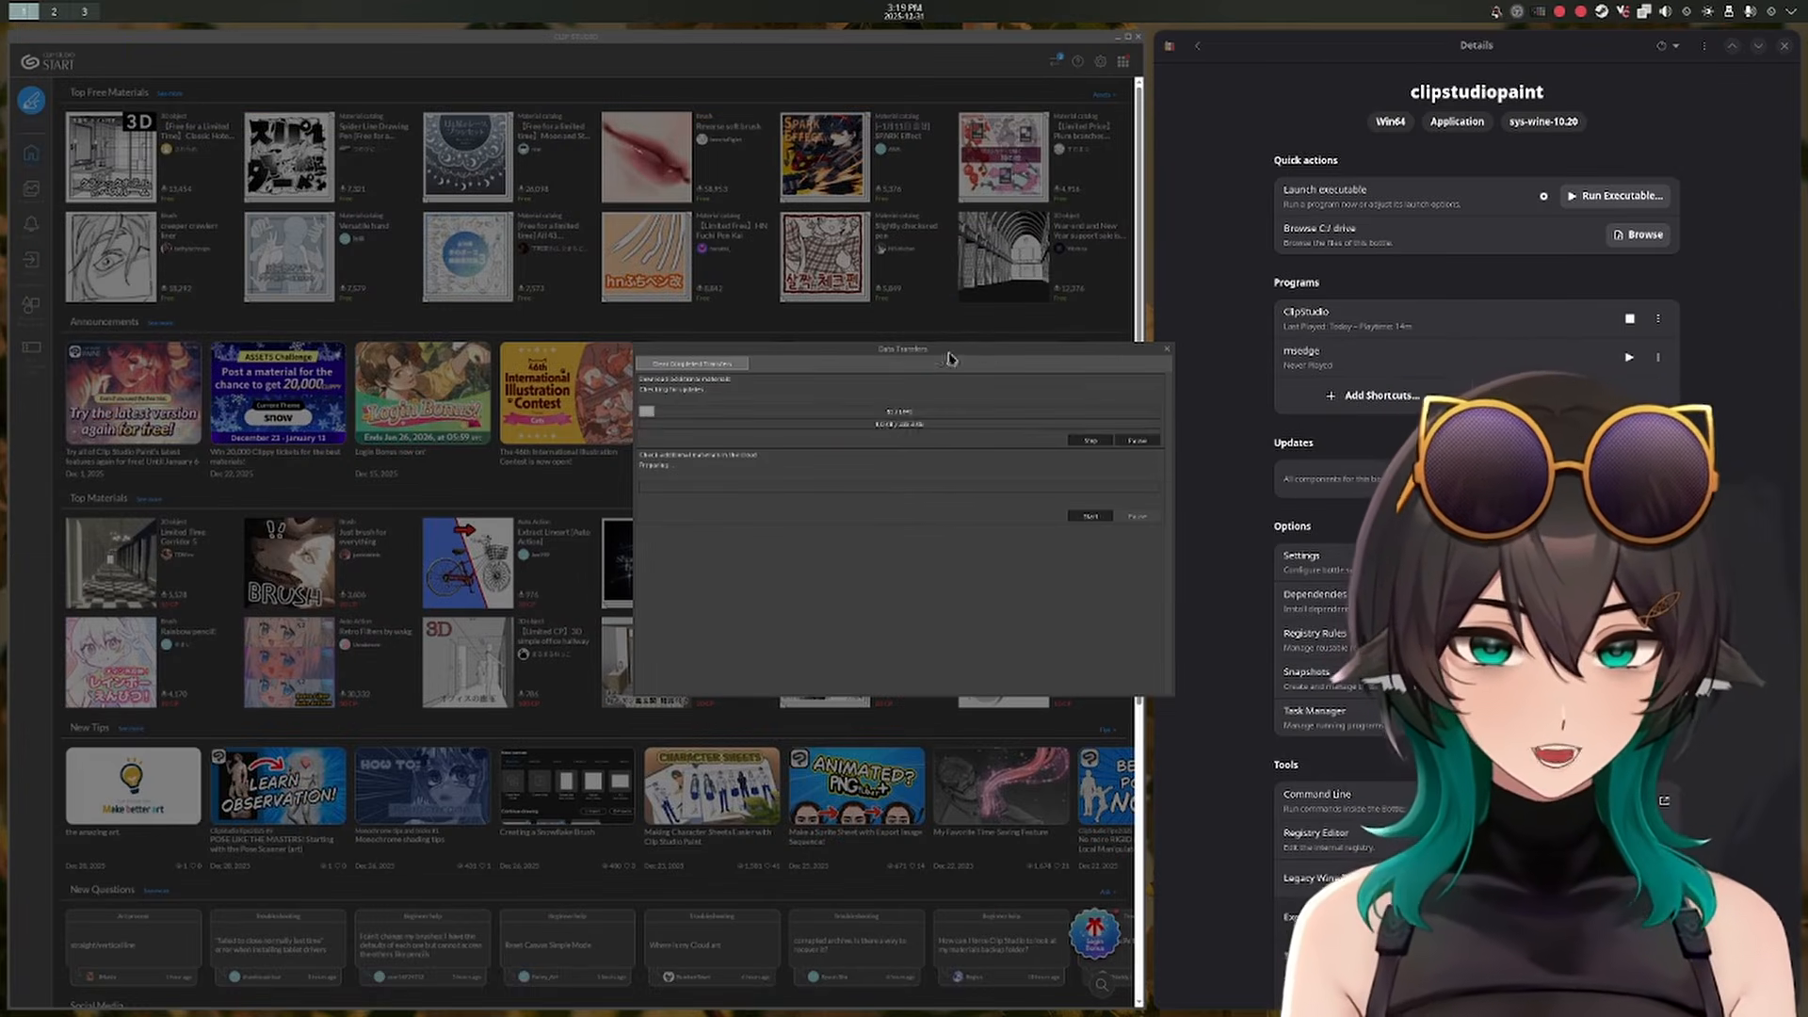
pyautogui.moveTo(930, 352); pyautogui.dragTo(862, 281)
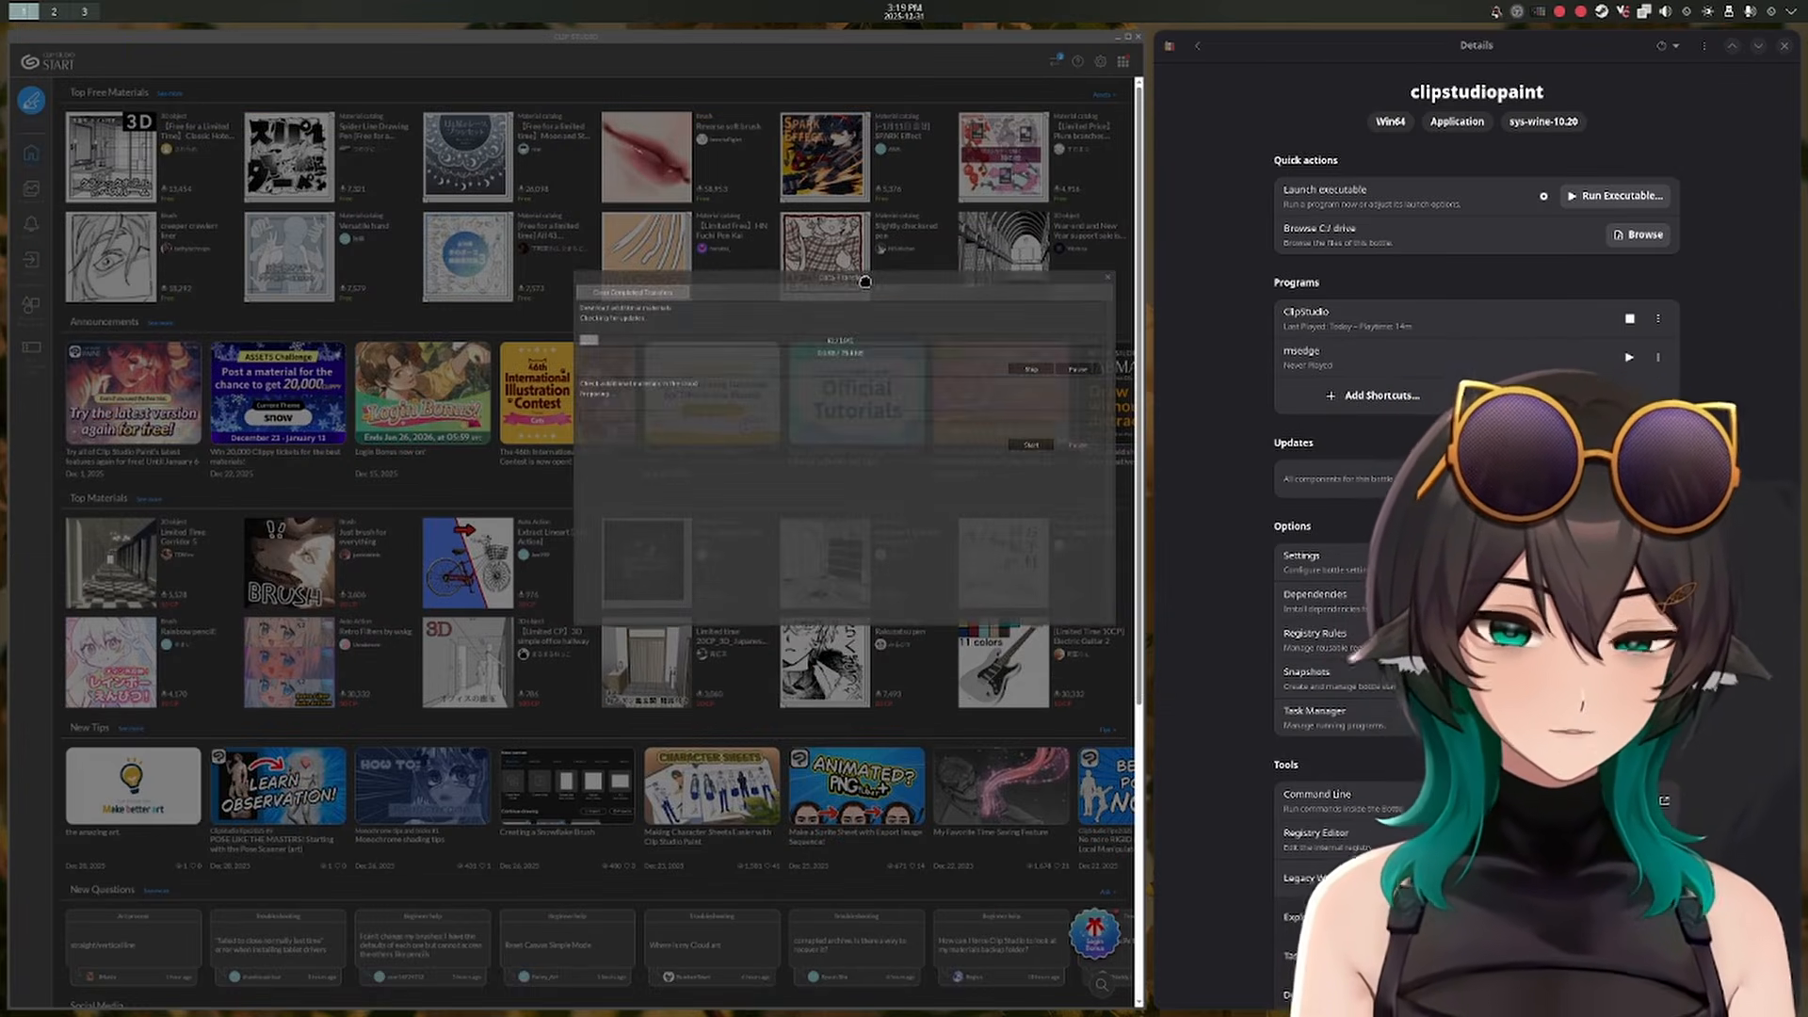
pyautogui.click(1106, 281)
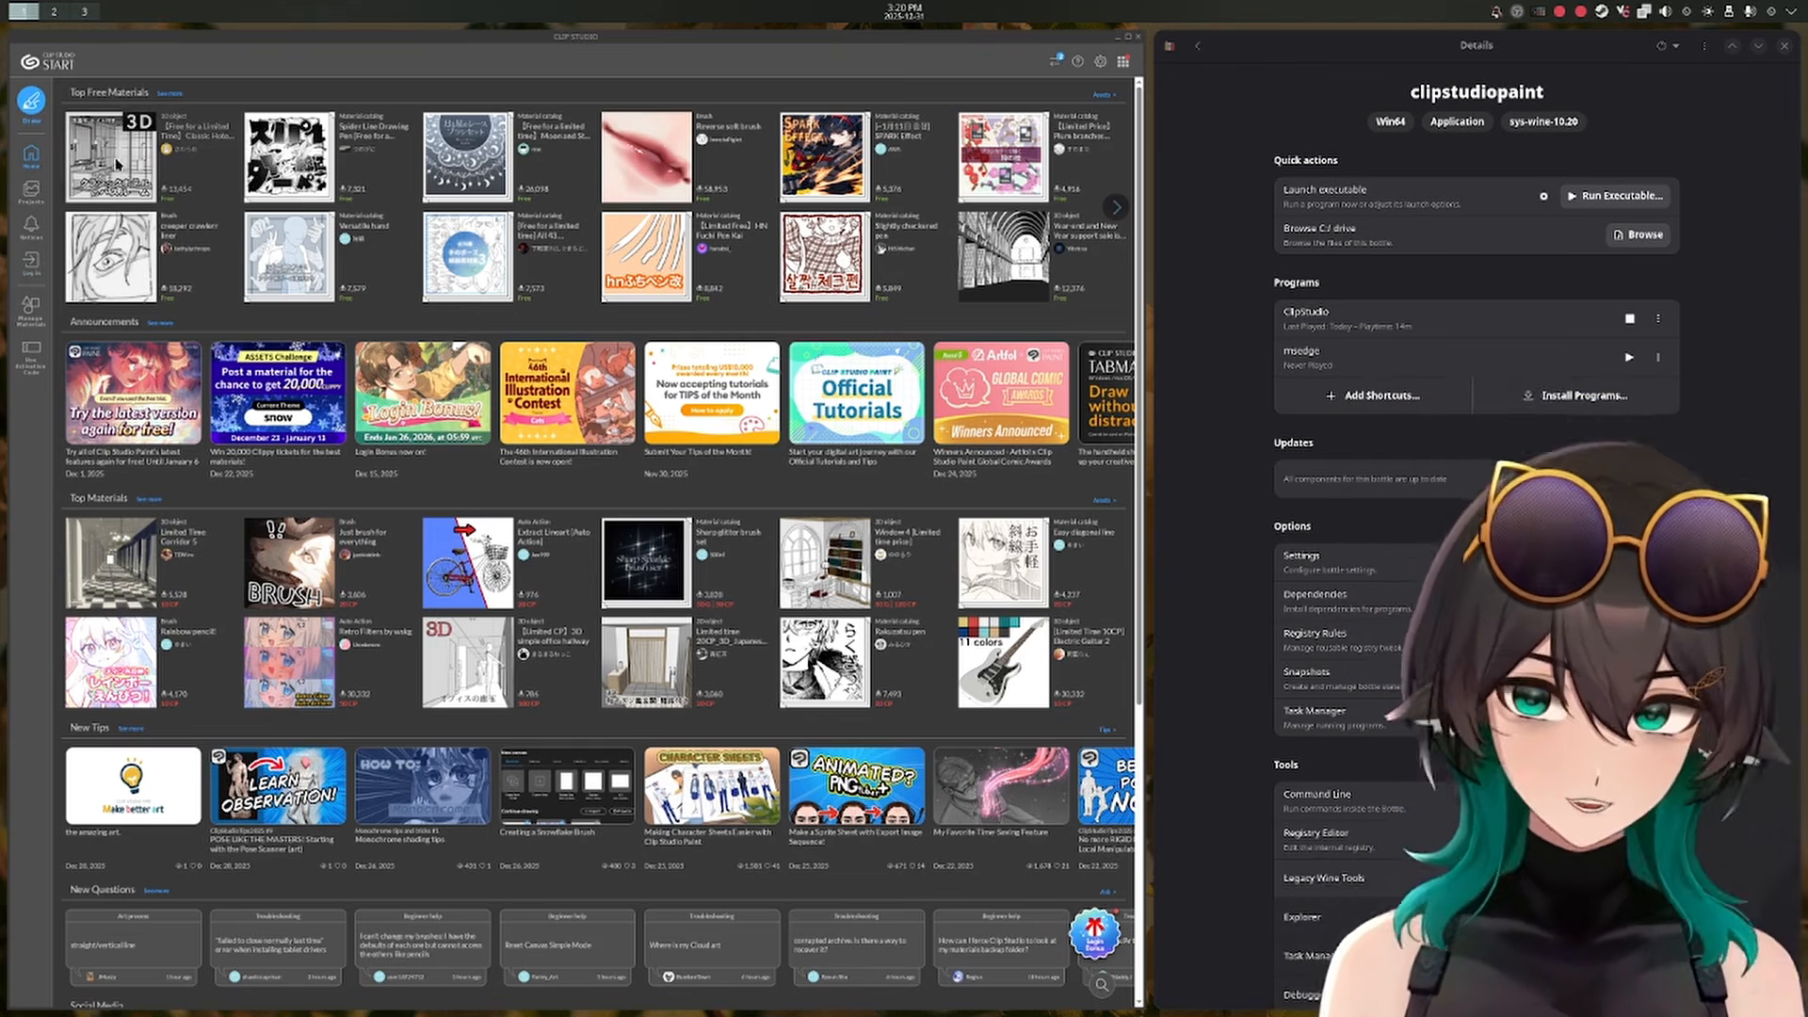
# Launch Clip Studio Paint from the CLIP STUDIO launcher, choose the existing-license option and log in to the Clip Studio account
pyautogui.click(32, 192)
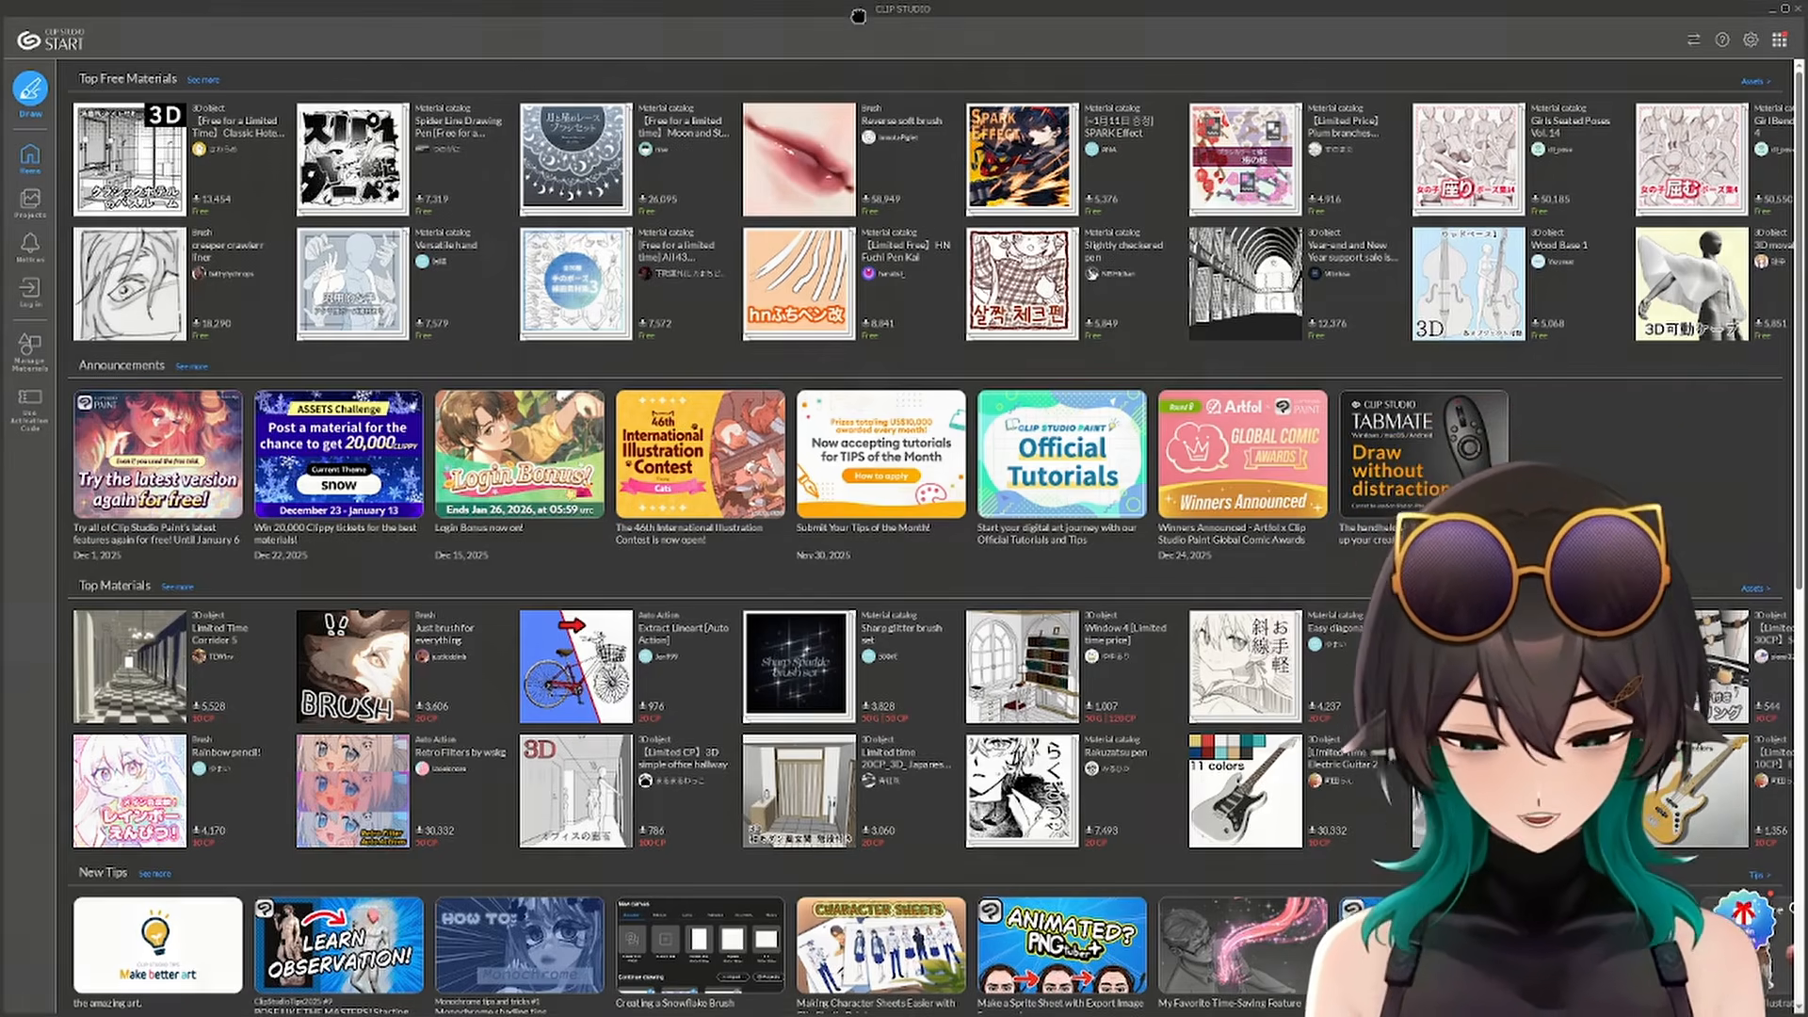
pyautogui.click(41, 93)
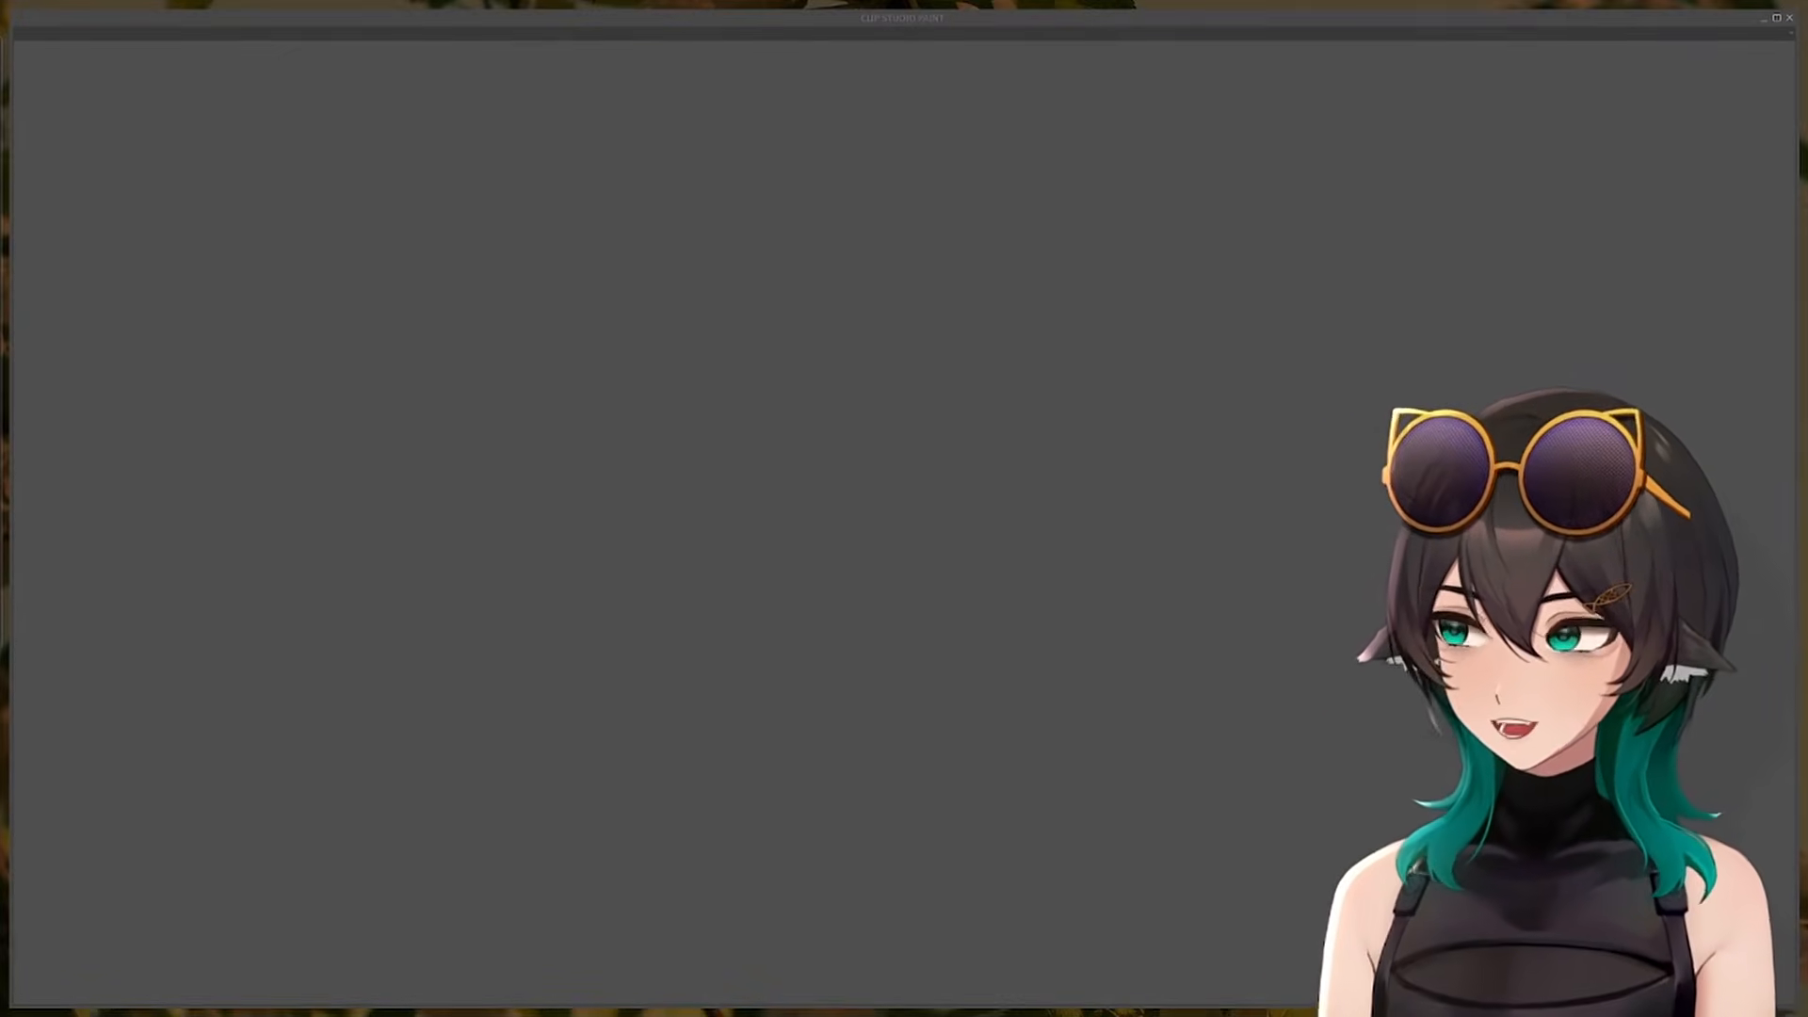
pyautogui.moveTo(622, 185); pyautogui.dragTo(629, 110)
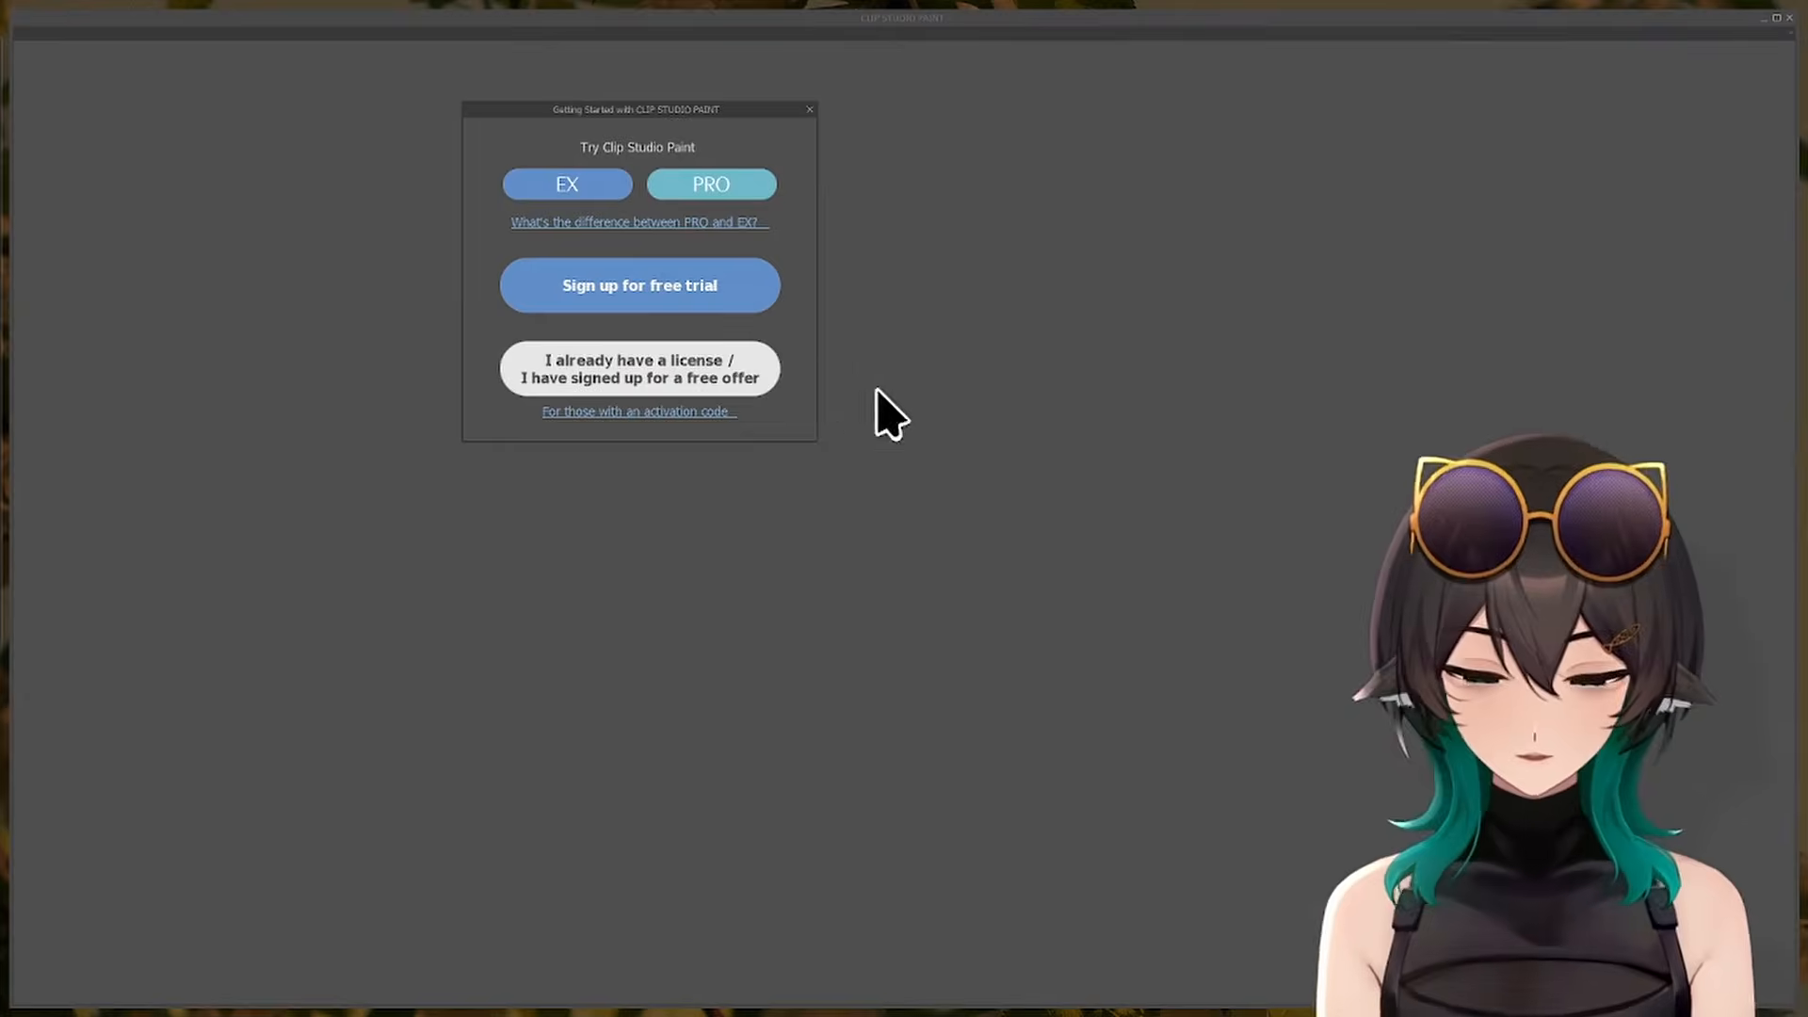
pyautogui.click(718, 382)
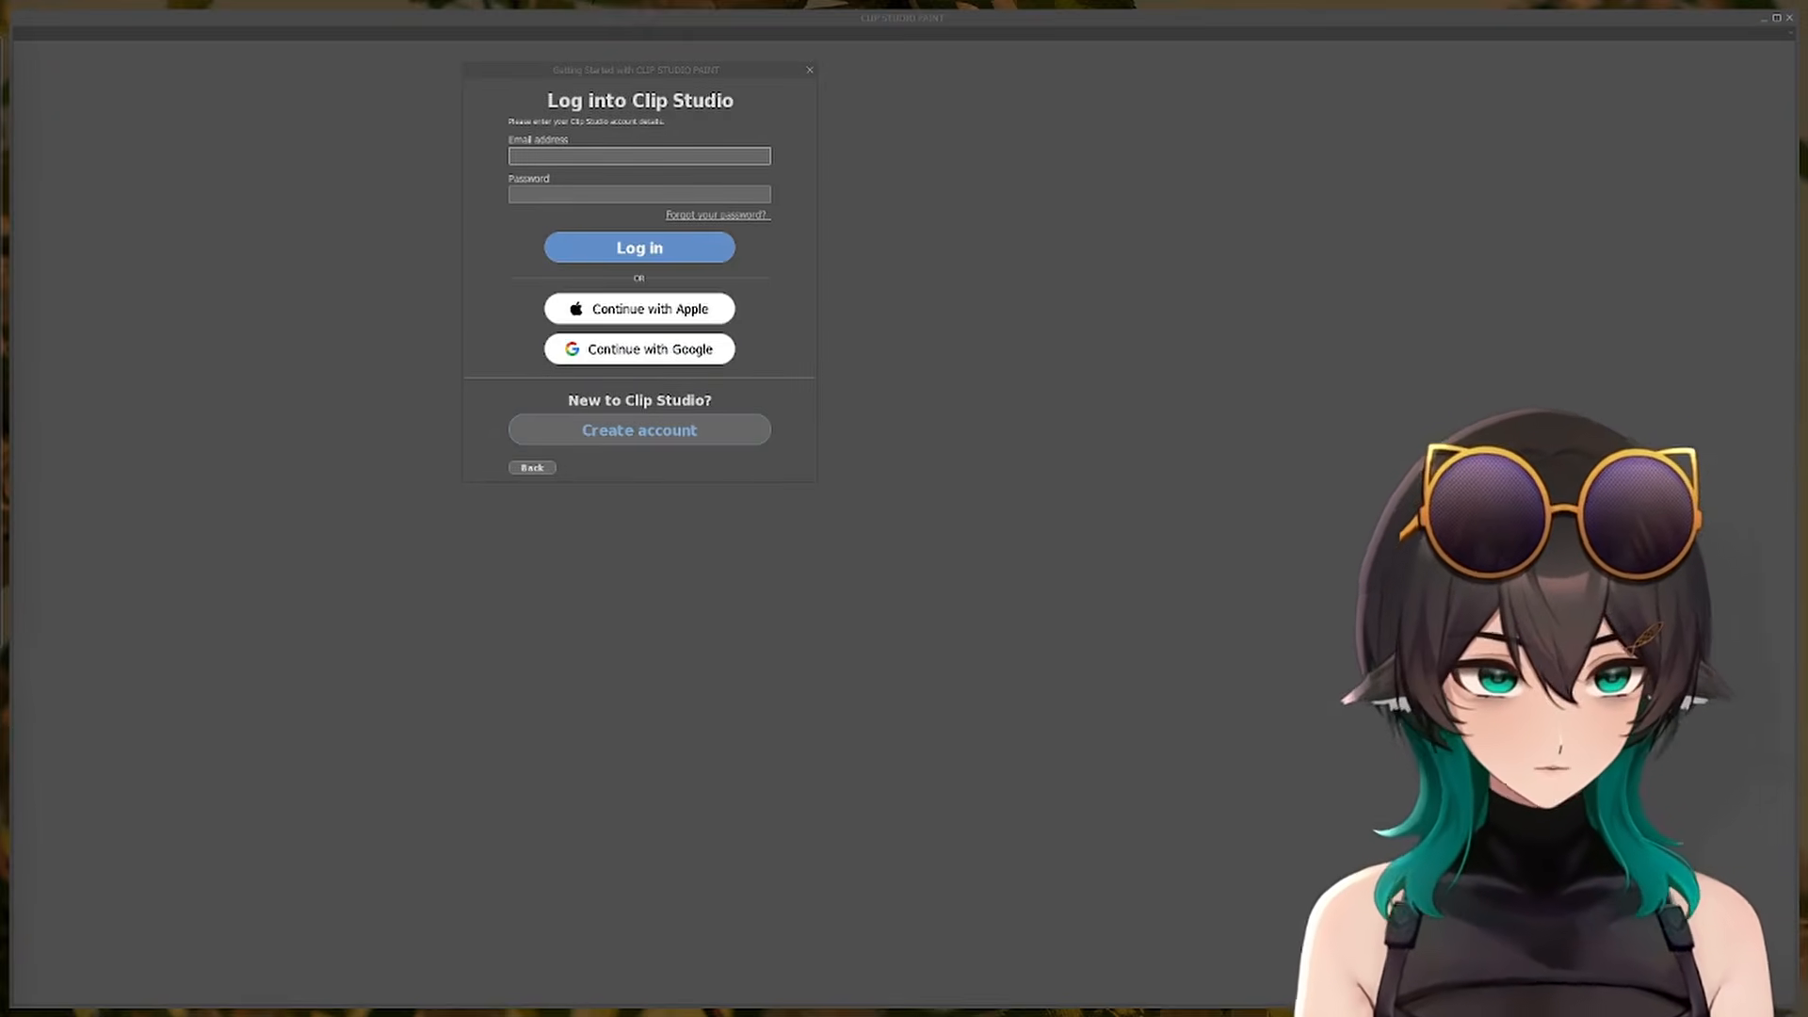
pyautogui.moveTo(718, 118); pyautogui.dragTo(749, 167)
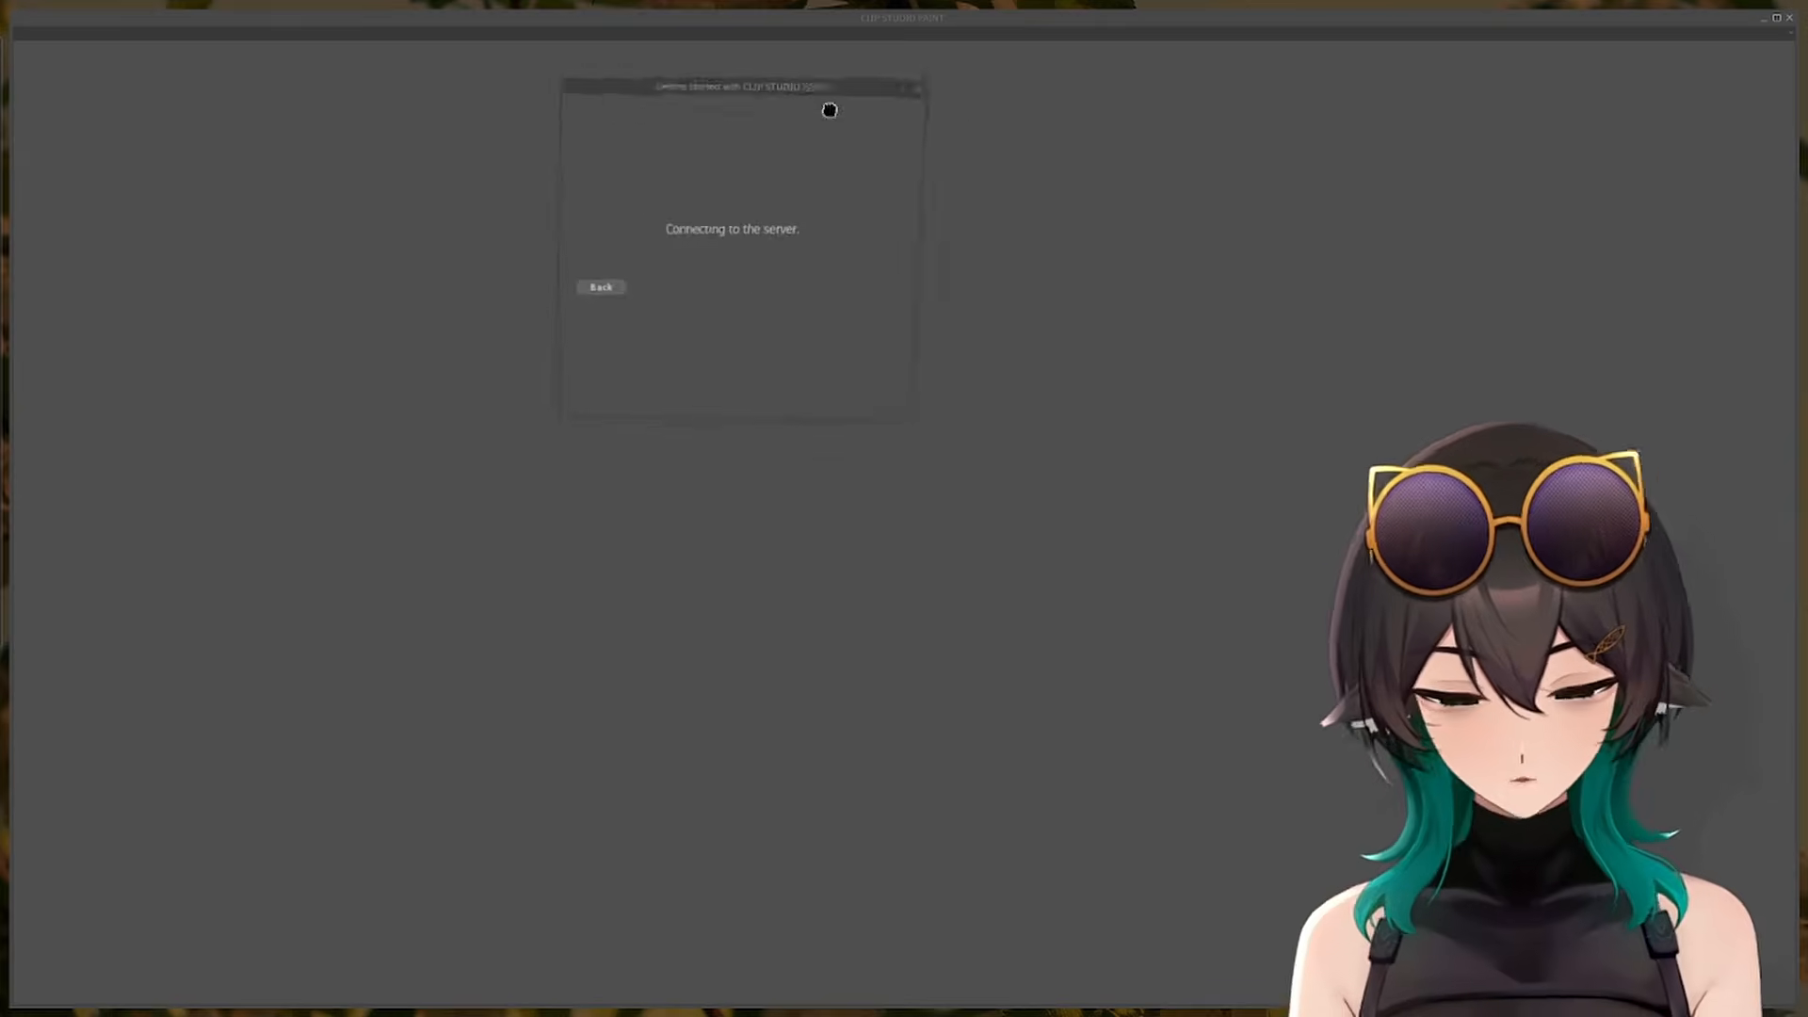
pyautogui.click(720, 215)
pyautogui.click(725, 351)
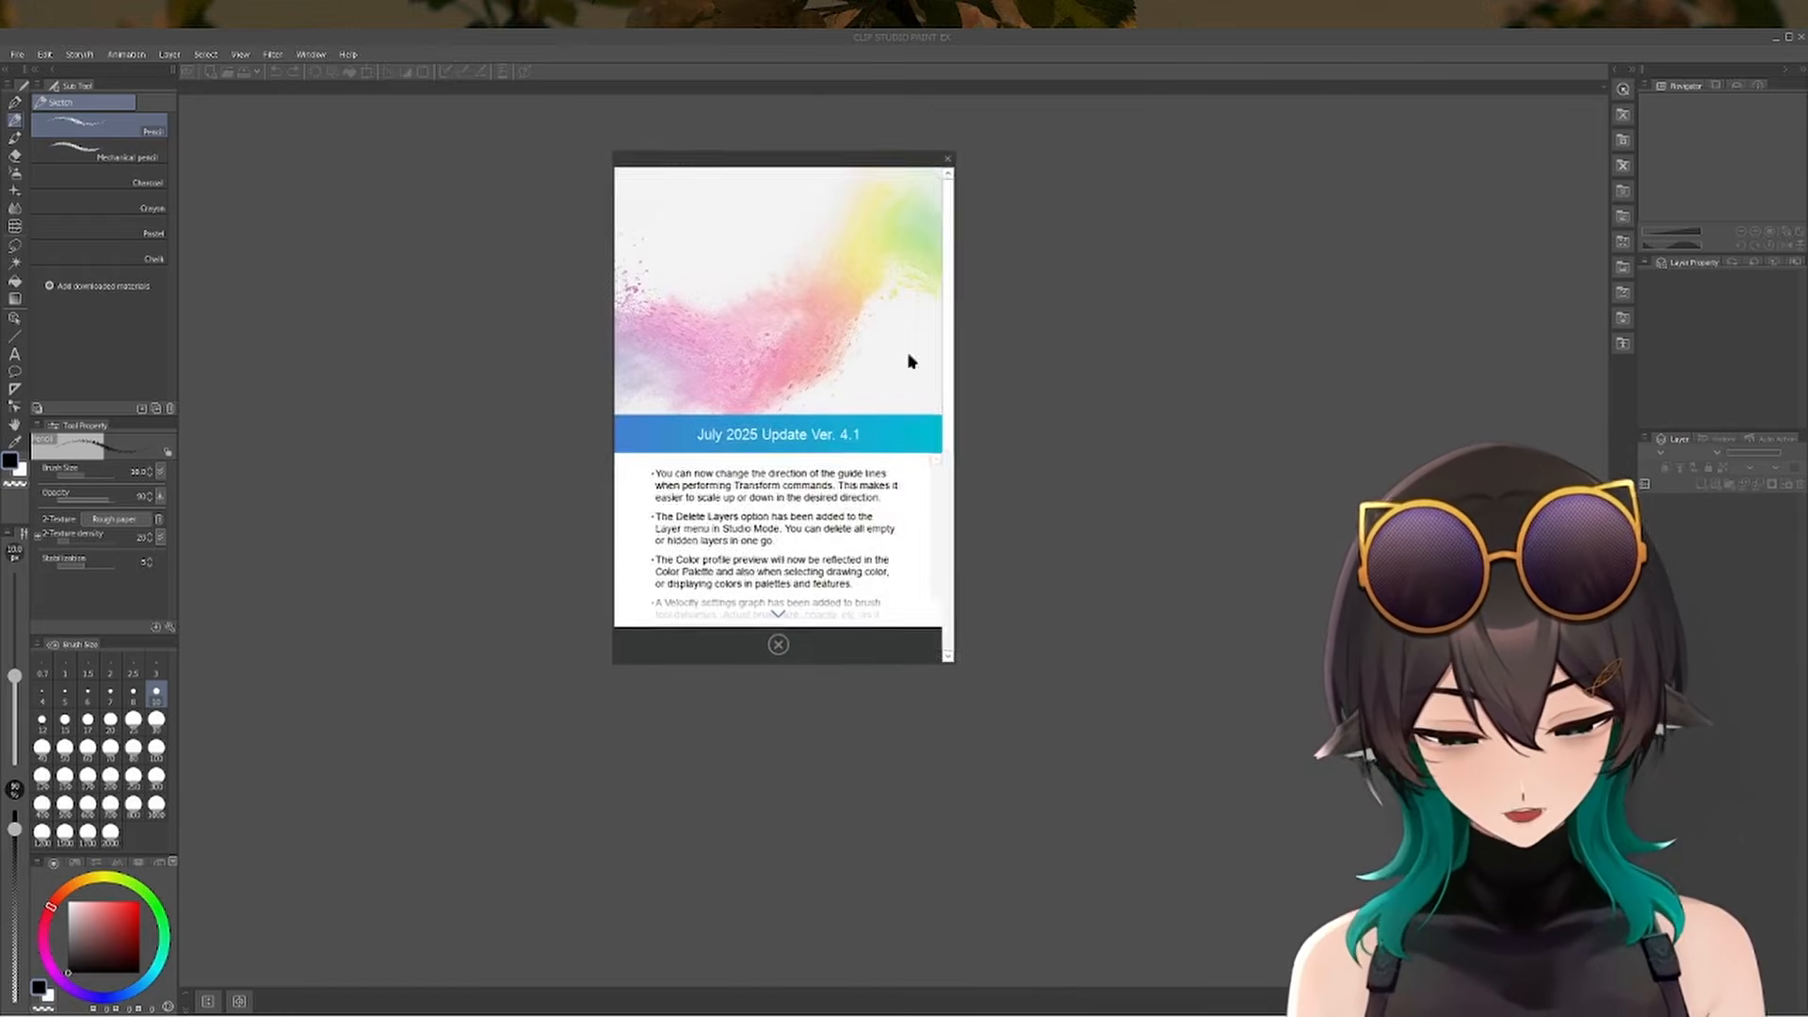
# Skim and close the July 2025 Update Ver. 4.1 notes, and dismiss the unsupported OS warning
pyautogui.scroll(-5, 908, 396)
pyautogui.scroll(6, 831, 234)
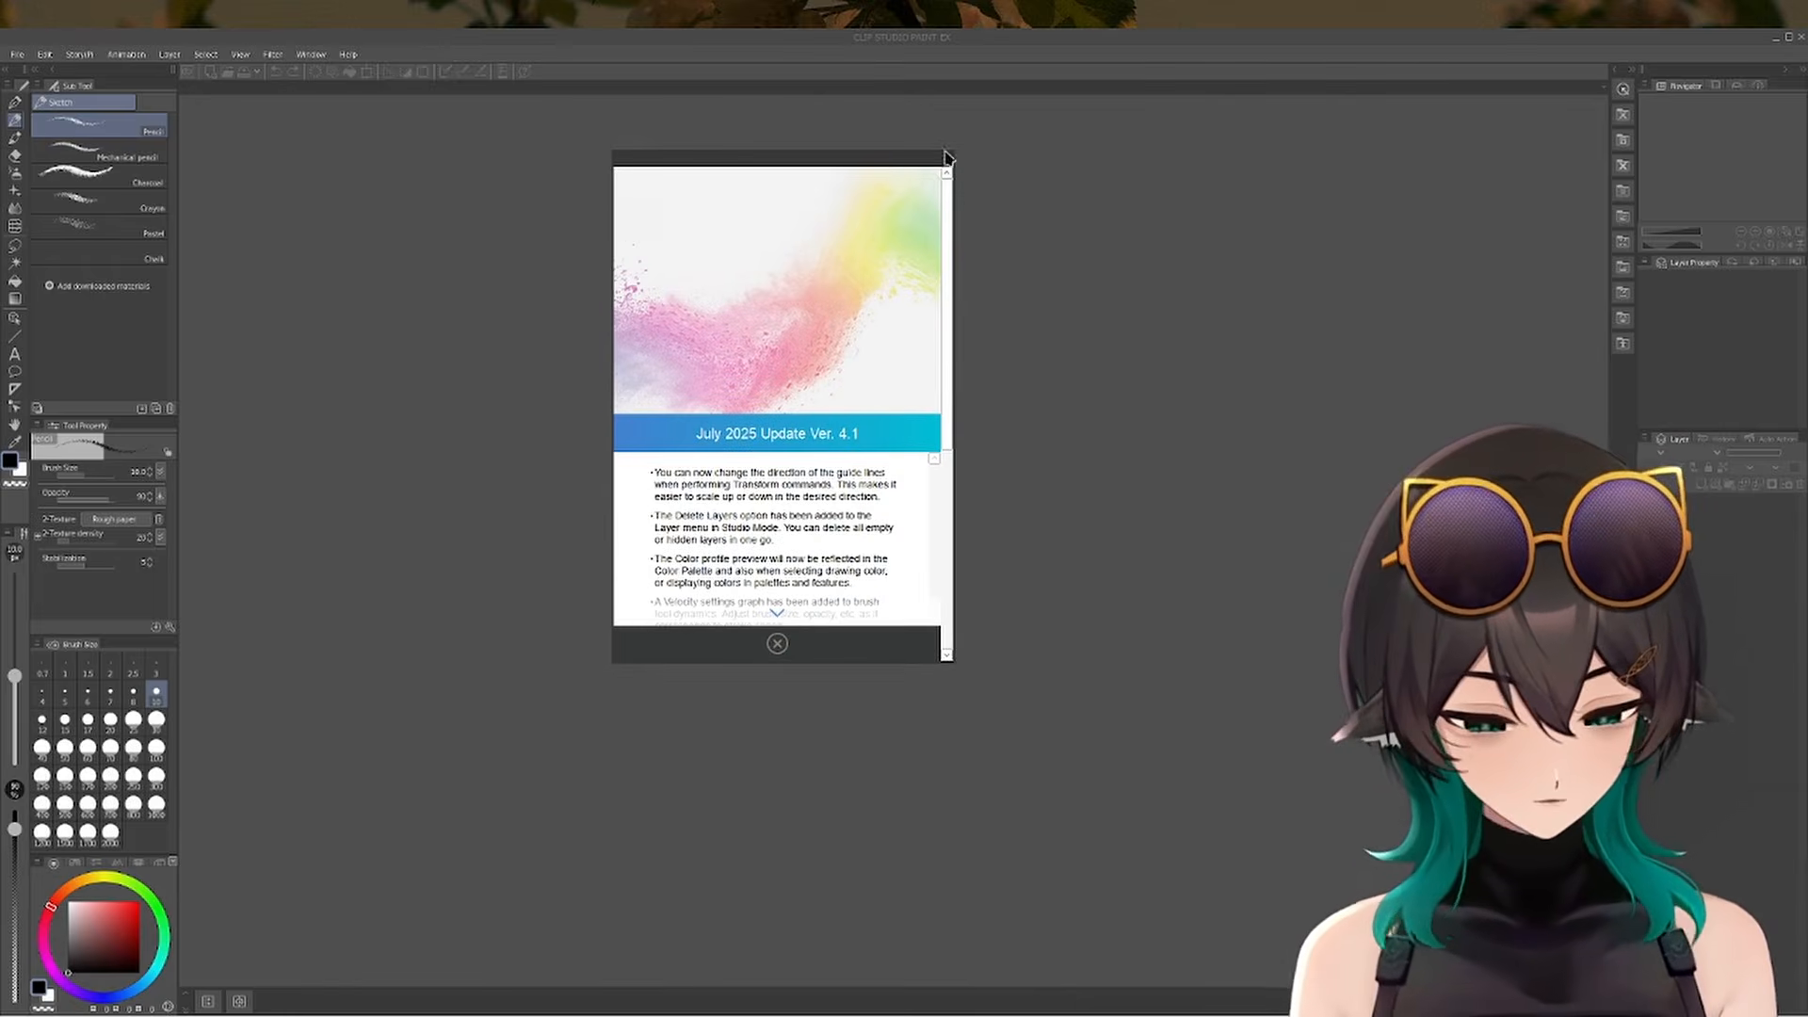
pyautogui.moveTo(926, 160); pyautogui.dragTo(876, 158)
pyautogui.click(873, 156)
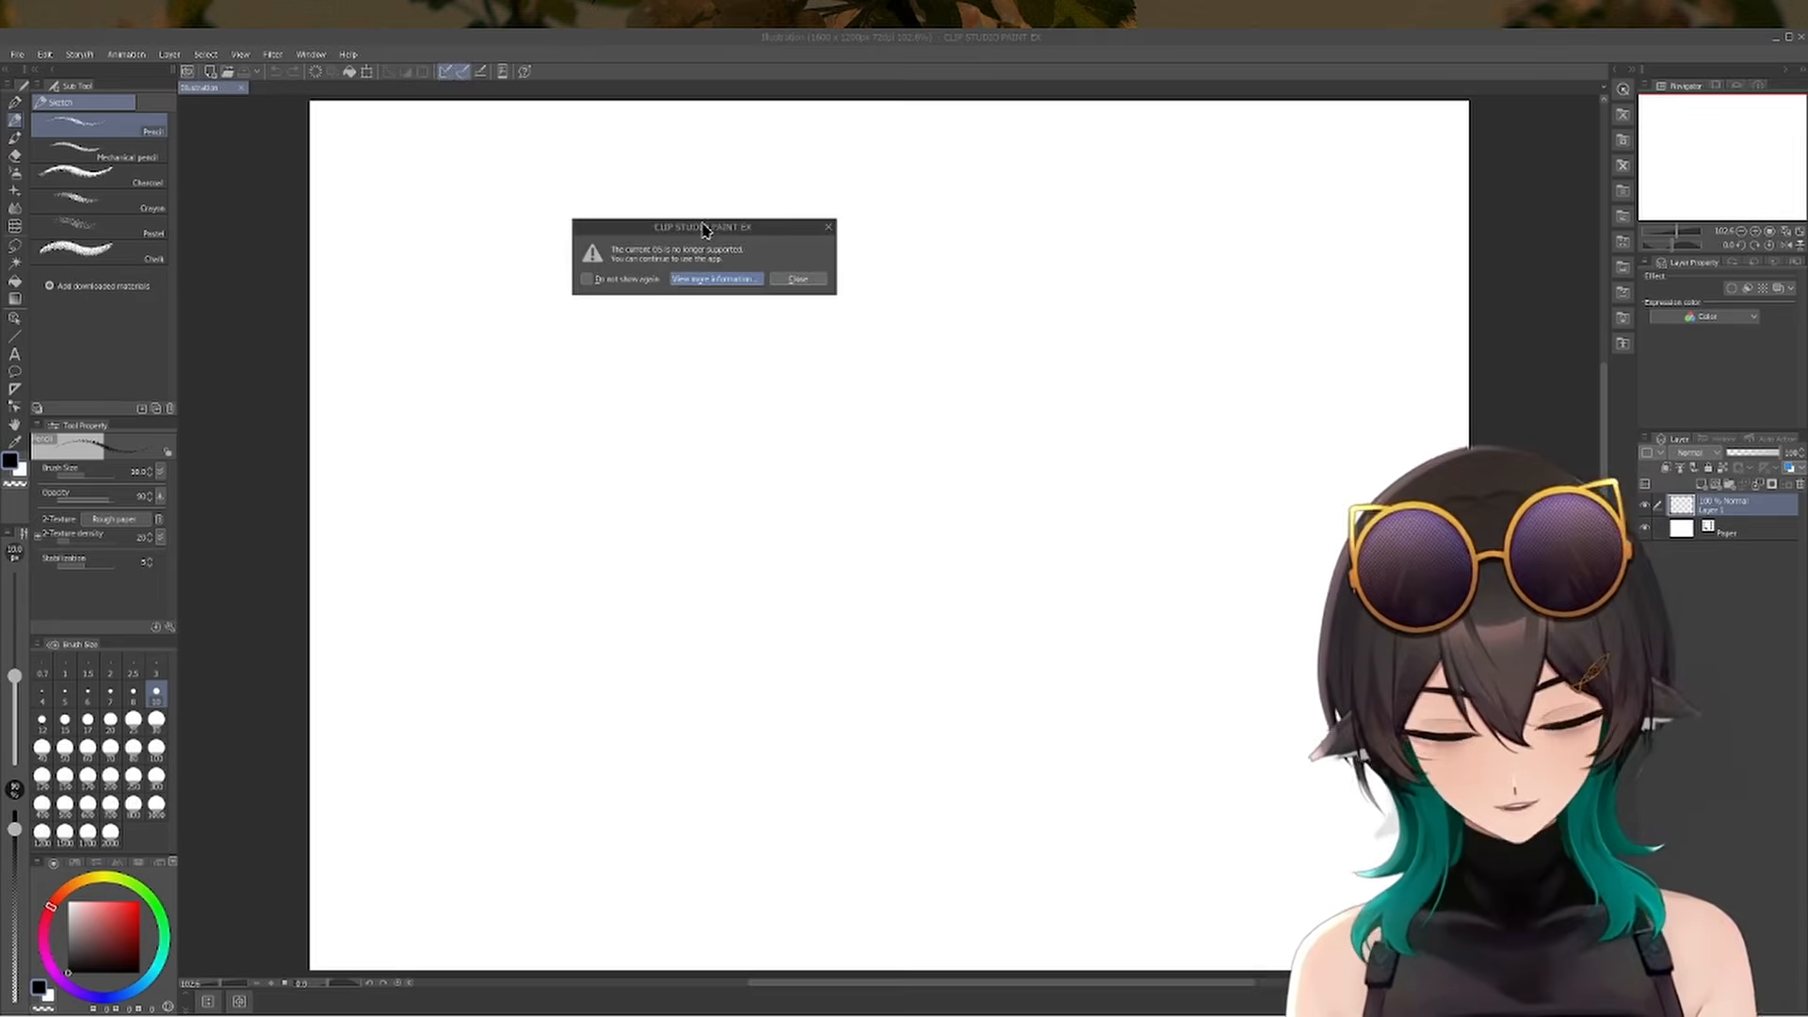
pyautogui.moveTo(703, 232); pyautogui.dragTo(719, 246)
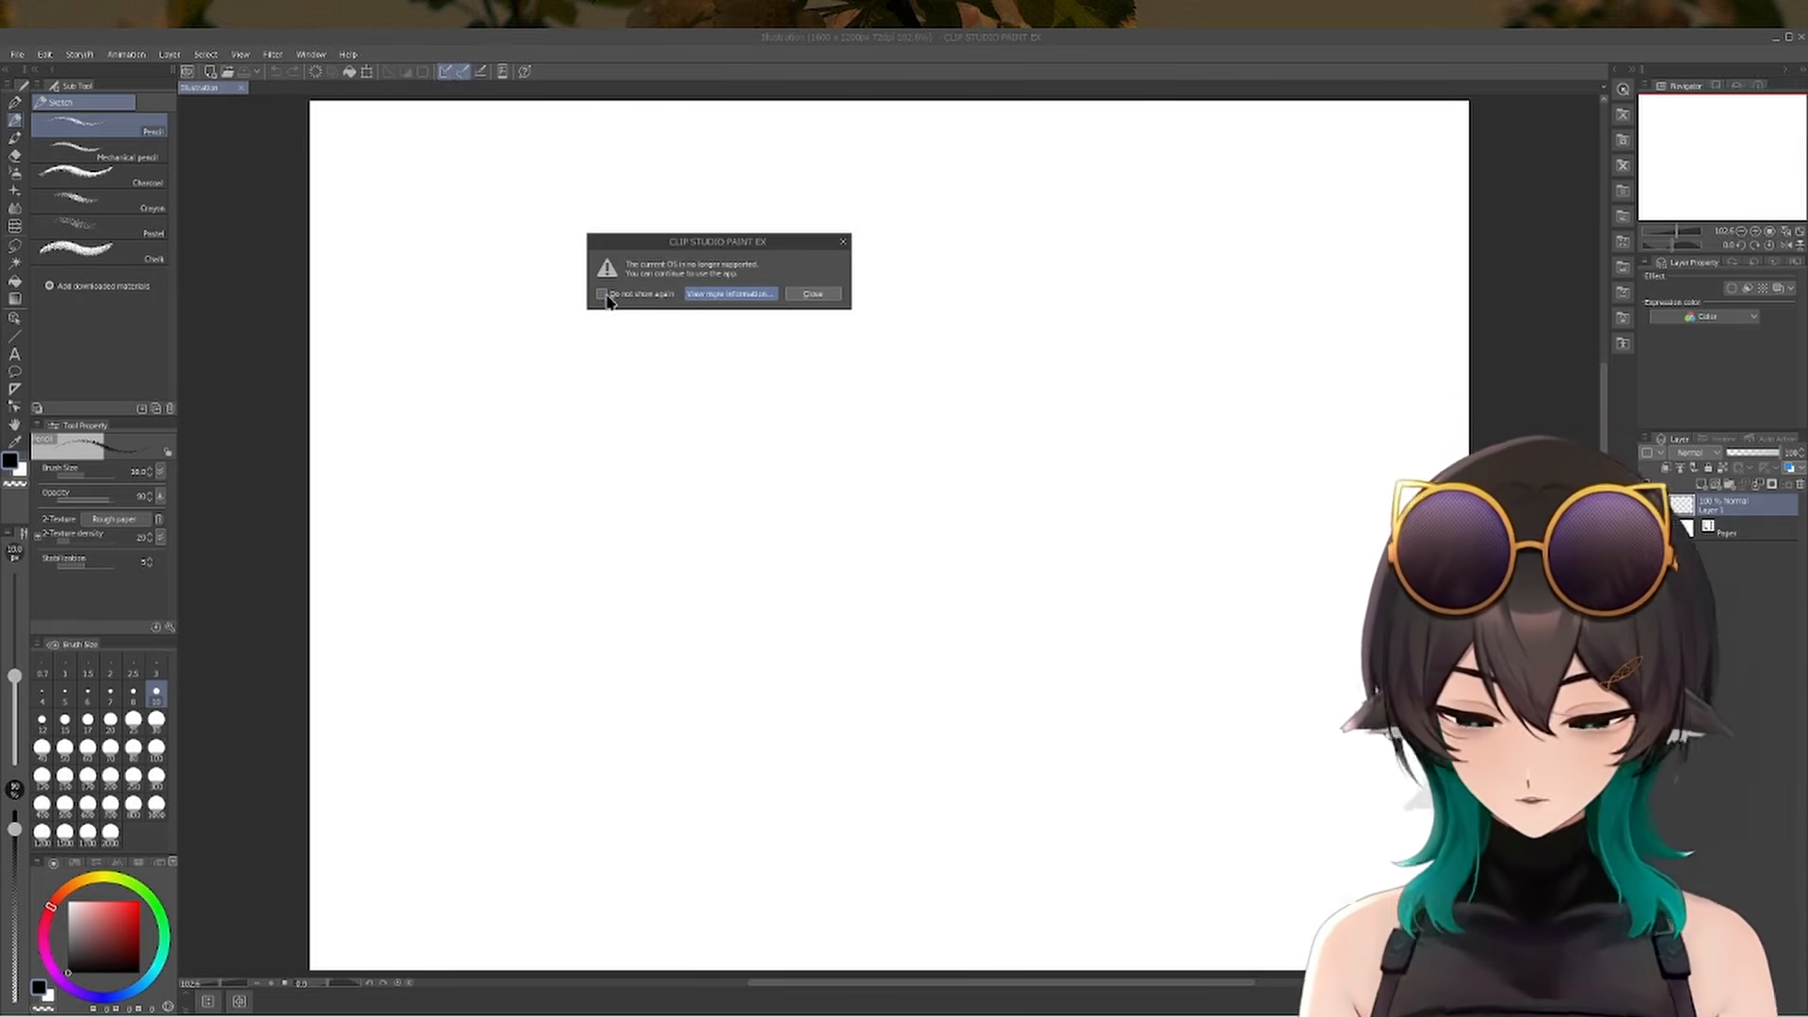
pyautogui.click(817, 296)
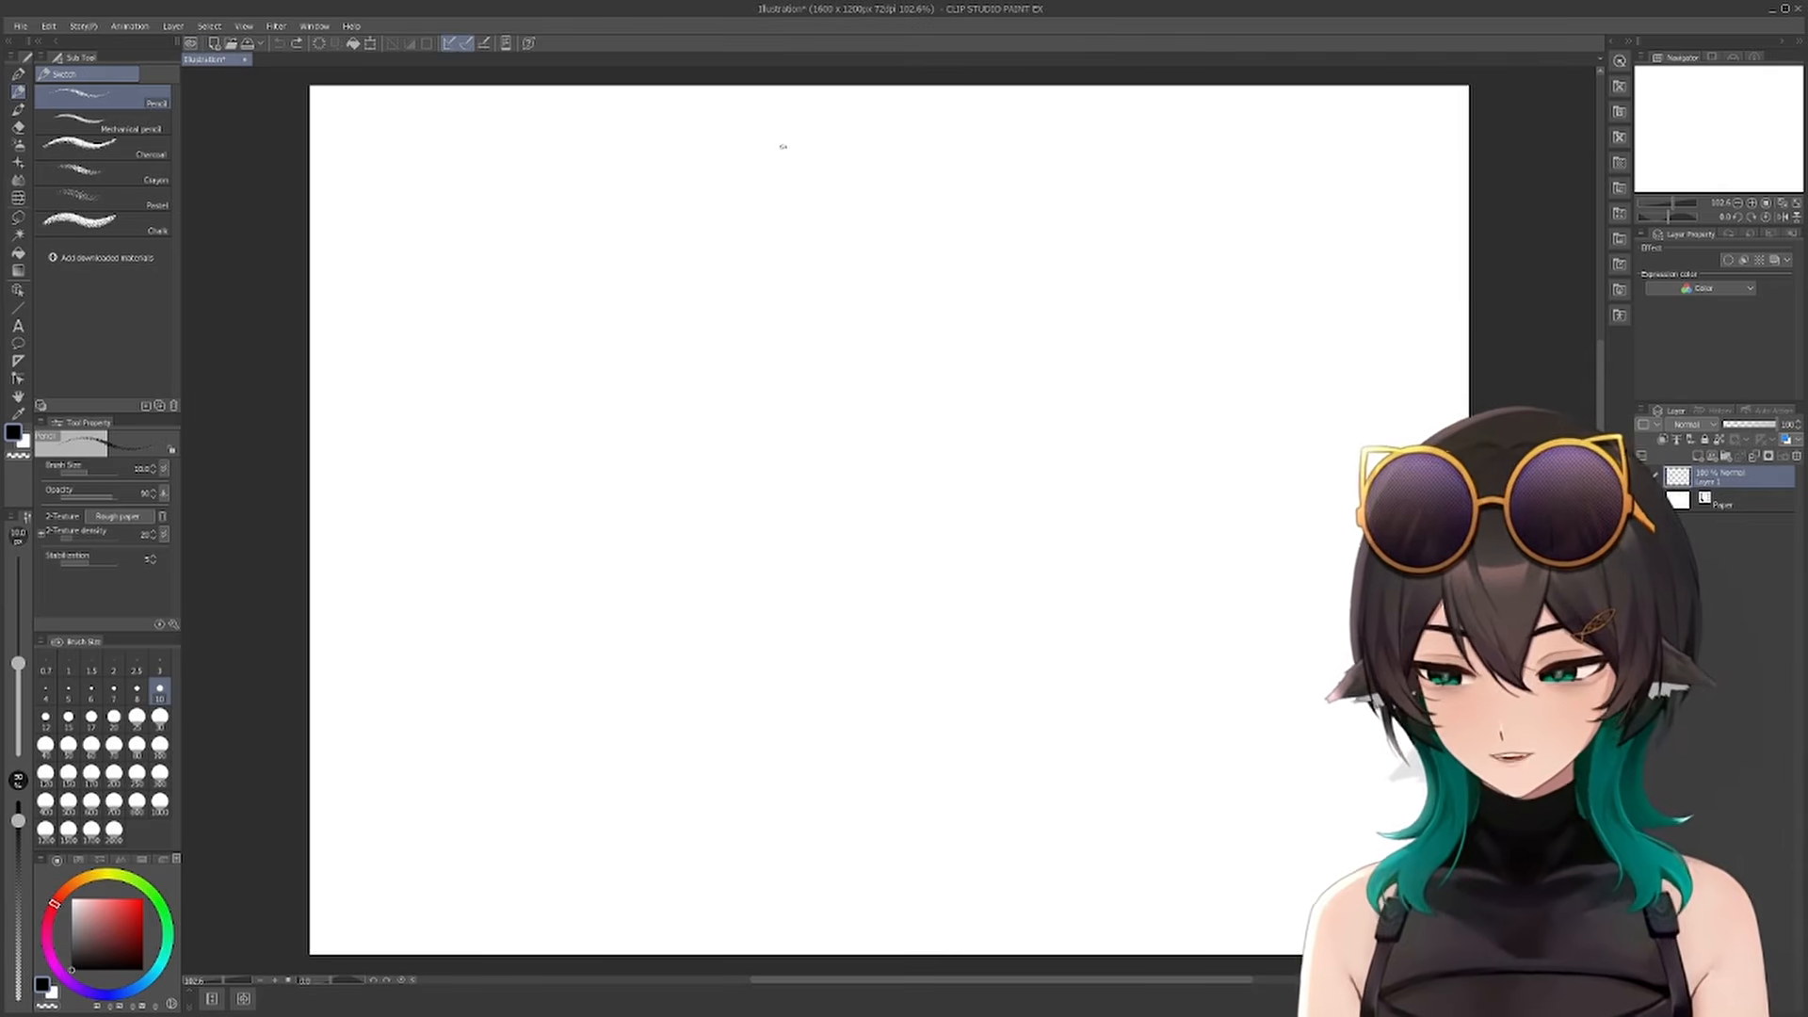
# Test the Pencil with curved freehand strokes across the blank canvas, undoing and clearing them between attempts
pyautogui.moveTo(824, 151)
pyautogui.mouseDown()
pyautogui.moveTo(710, 250)
pyautogui.moveTo(583, 528)
pyautogui.mouseUp()
pyautogui.moveTo(932, 170)
pyautogui.mouseDown()
pyautogui.moveTo(754, 433)
pyautogui.moveTo(1036, 339)
pyautogui.mouseUp()
pyautogui.hotkey('ctrl', 'z')
pyautogui.hotkey('ctrl', 'z')
pyautogui.moveTo(980, 146)
pyautogui.mouseDown()
pyautogui.moveTo(885, 175)
pyautogui.moveTo(646, 358)
pyautogui.mouseUp()
pyautogui.moveTo(1170, 153); pyautogui.dragTo(666, 687)
pyautogui.press('Delete')
pyautogui.moveTo(1116, 155)
pyautogui.mouseDown()
pyautogui.moveTo(998, 235)
pyautogui.moveTo(1045, 212)
pyautogui.mouseUp()
pyautogui.hotkey('ctrl', 'z')
pyautogui.moveTo(707, 363)
pyautogui.mouseDown()
pyautogui.moveTo(1074, 205)
pyautogui.moveTo(680, 545)
pyautogui.mouseUp()
pyautogui.hotkey('ctrl', 'z')
pyautogui.moveTo(821, 313)
pyautogui.mouseDown()
pyautogui.moveTo(1064, 153)
pyautogui.moveTo(1258, 246)
pyautogui.mouseUp()
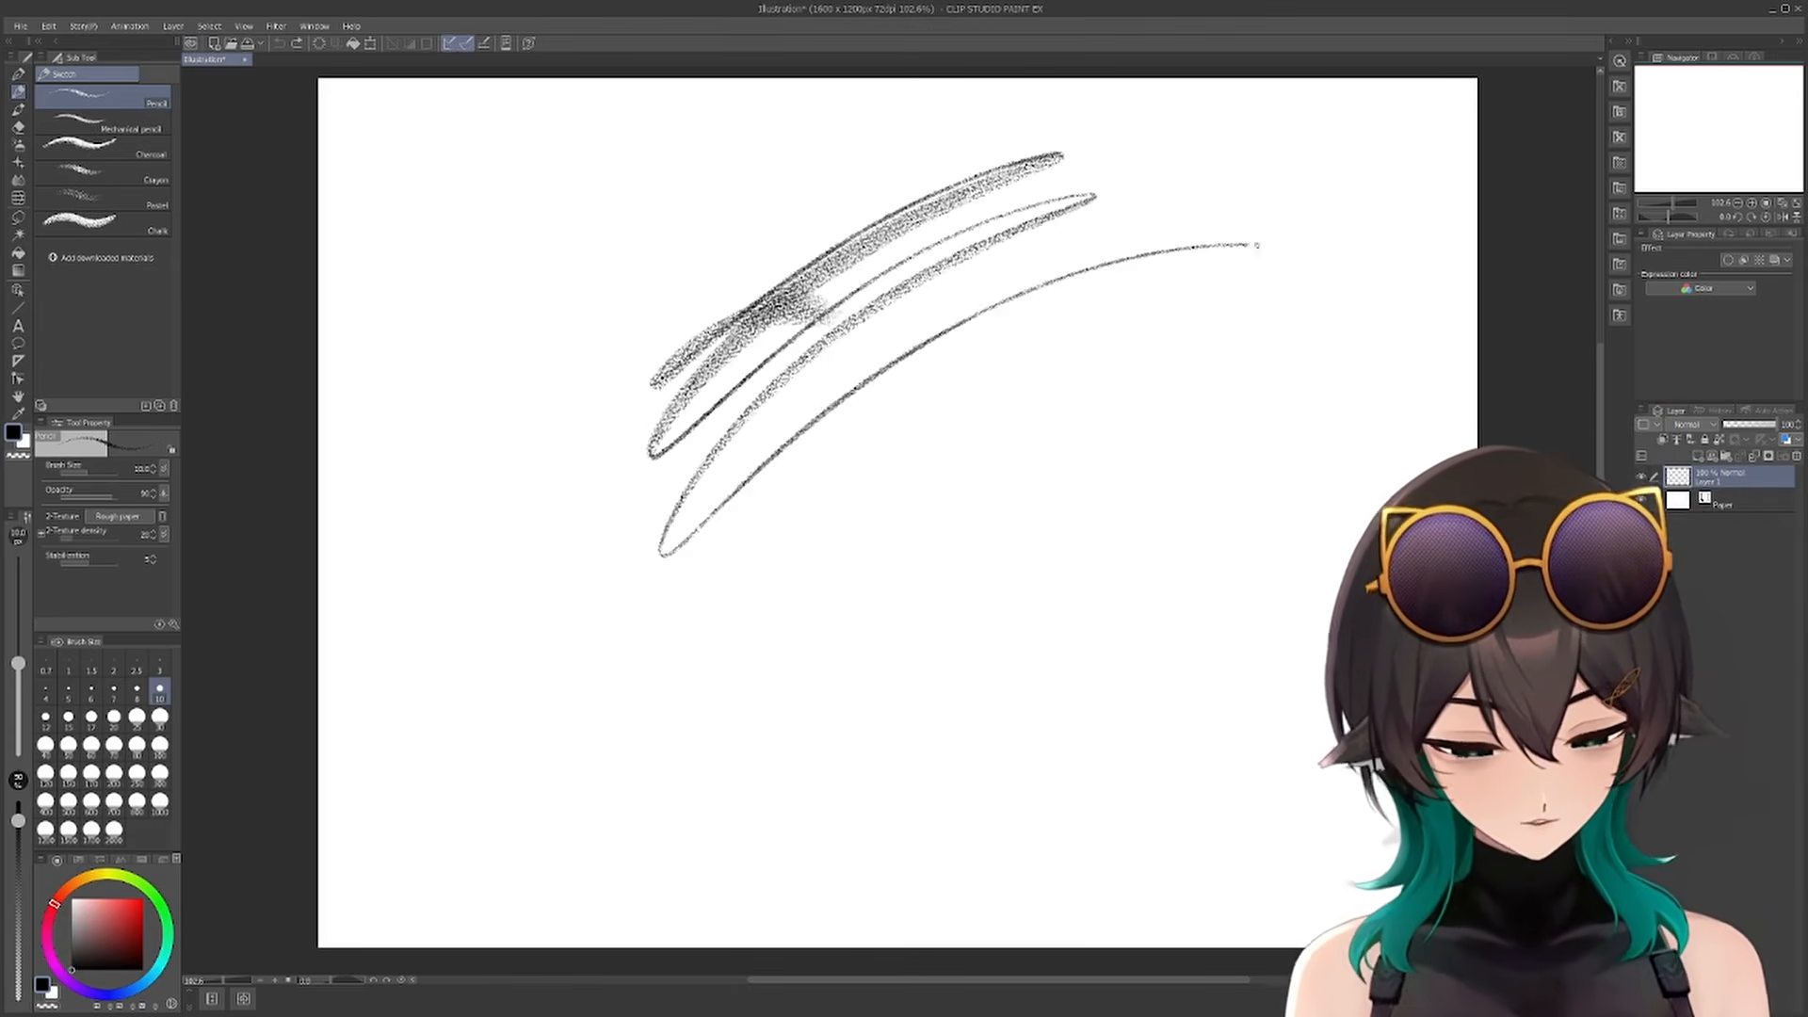
pyautogui.press('Delete')
# Open the Comic project from the 11 - Art Files folder and open its cover page
pyautogui.click(20, 25)
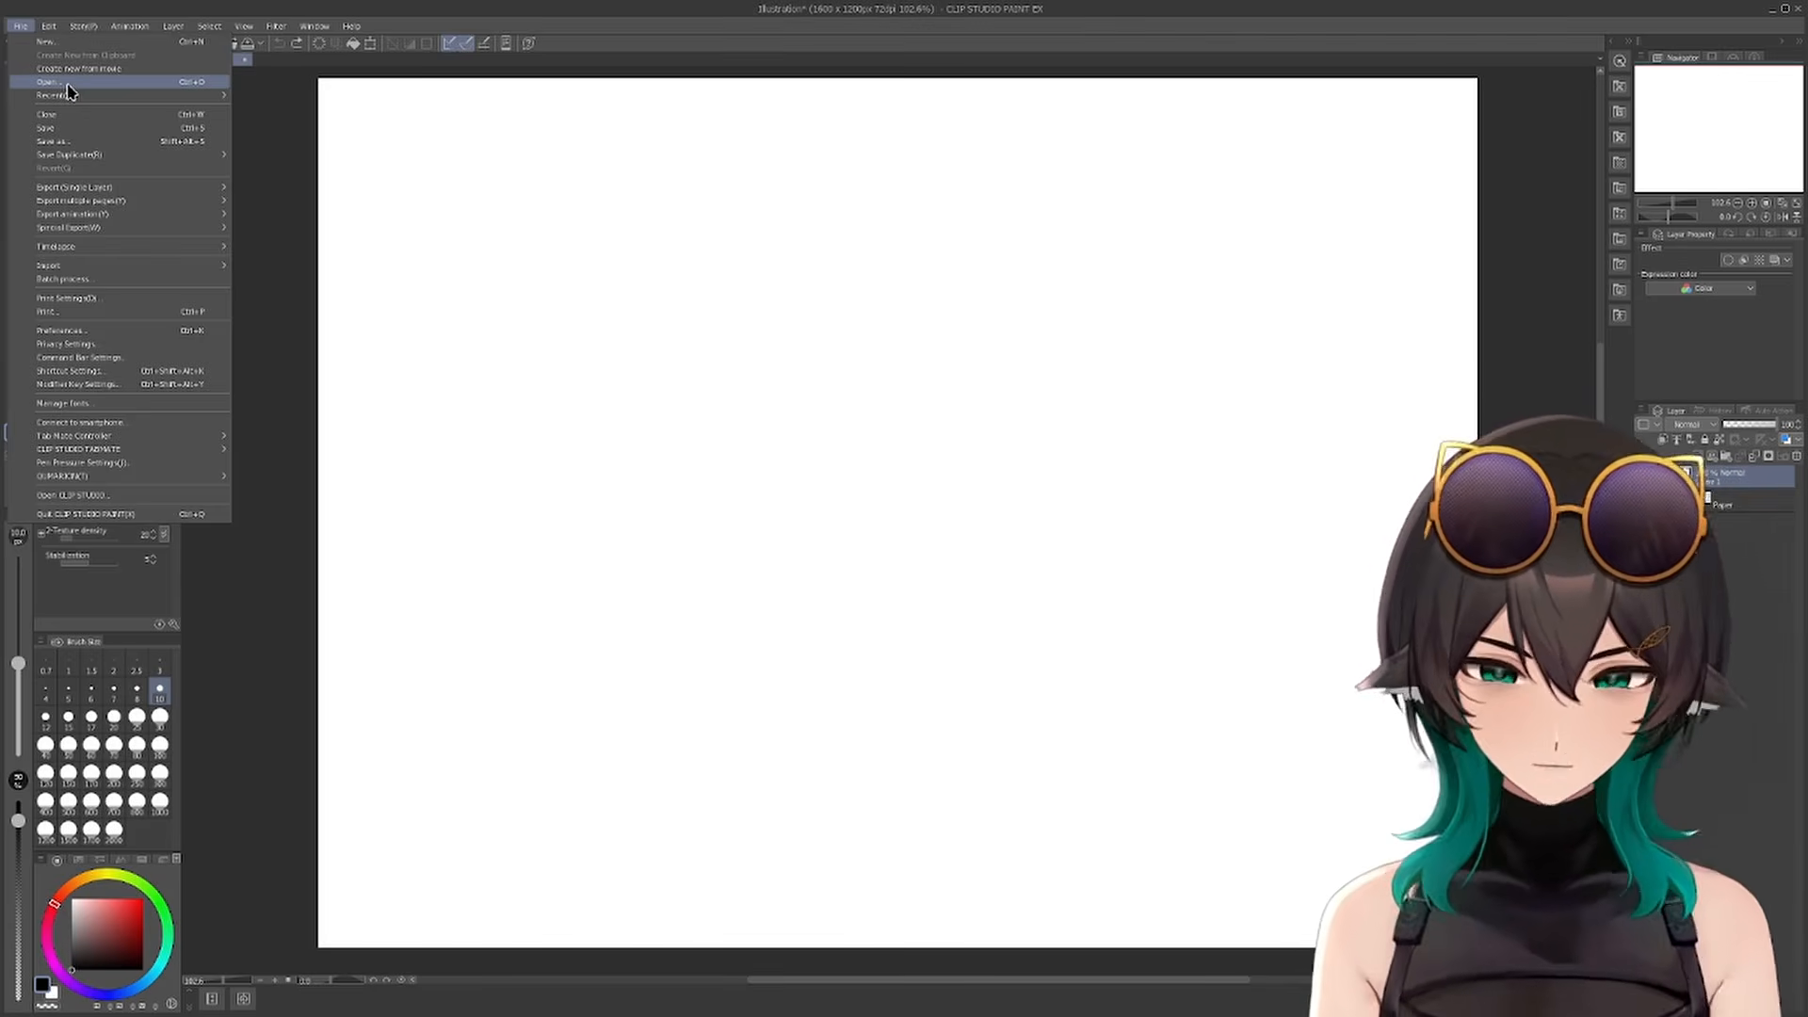
pyautogui.click(49, 82)
pyautogui.click(602, 193)
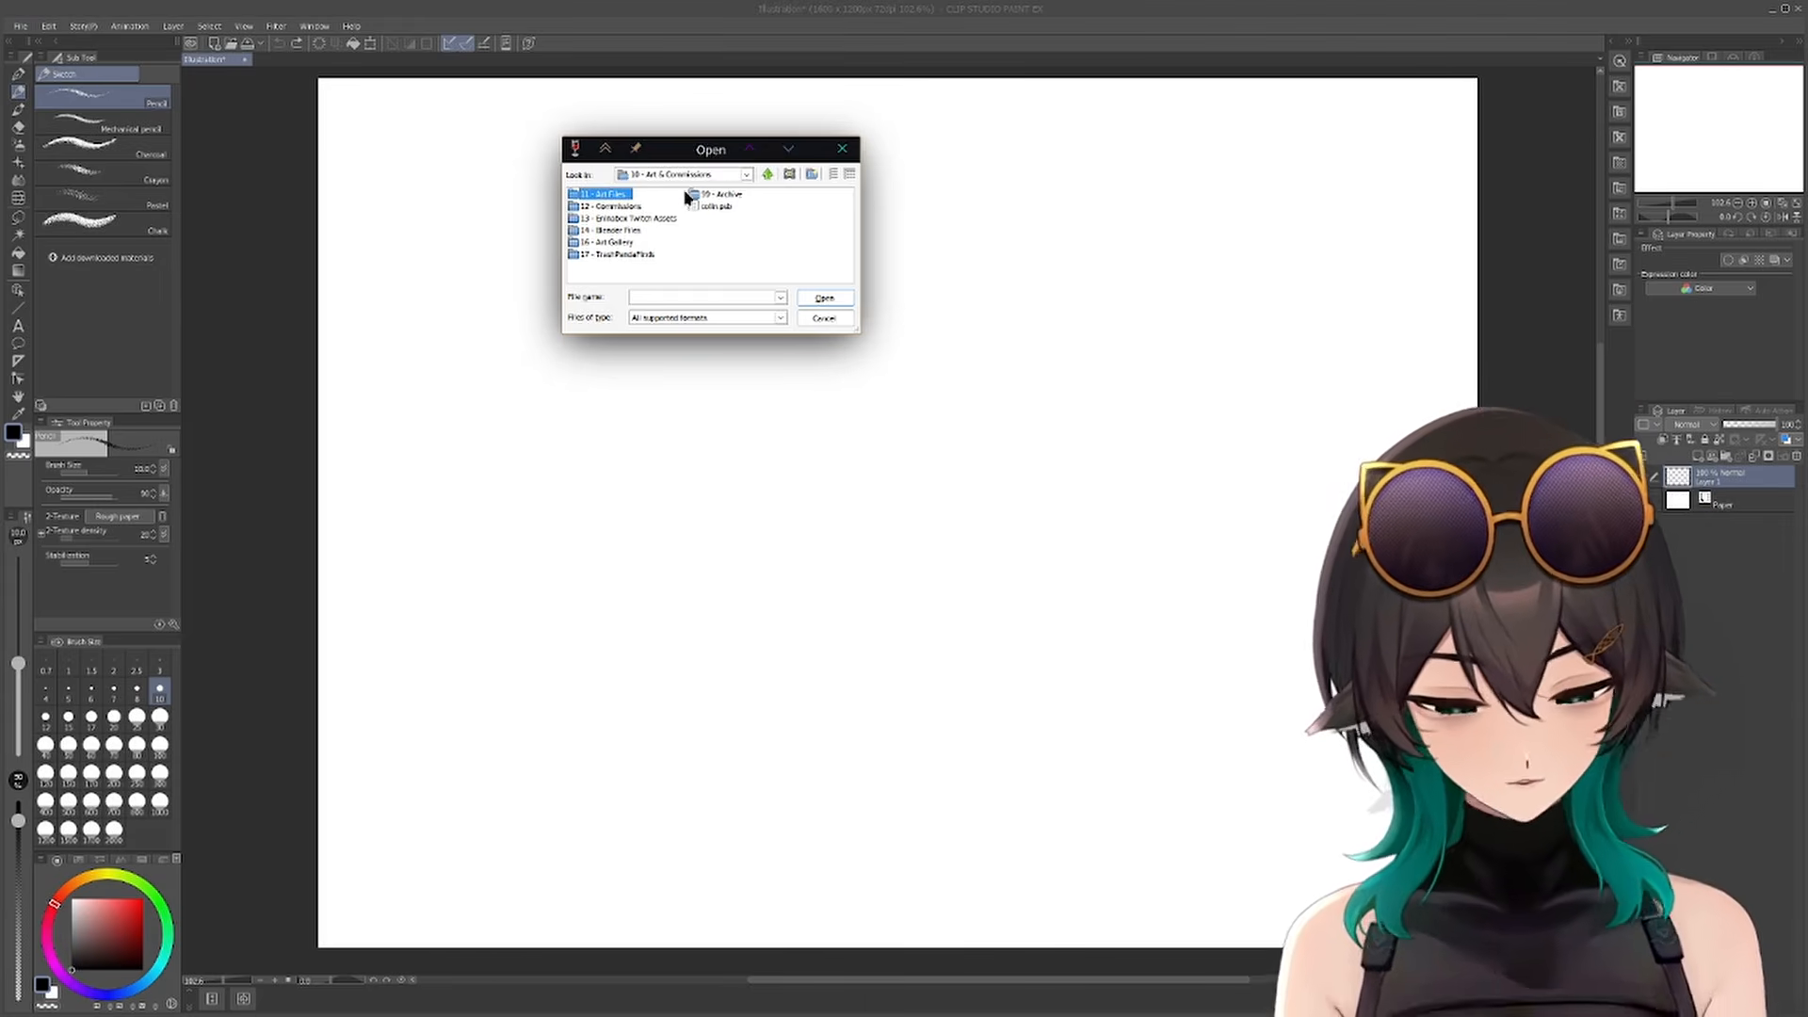
pyautogui.doubleClick(607, 198)
pyautogui.doubleClick(618, 199)
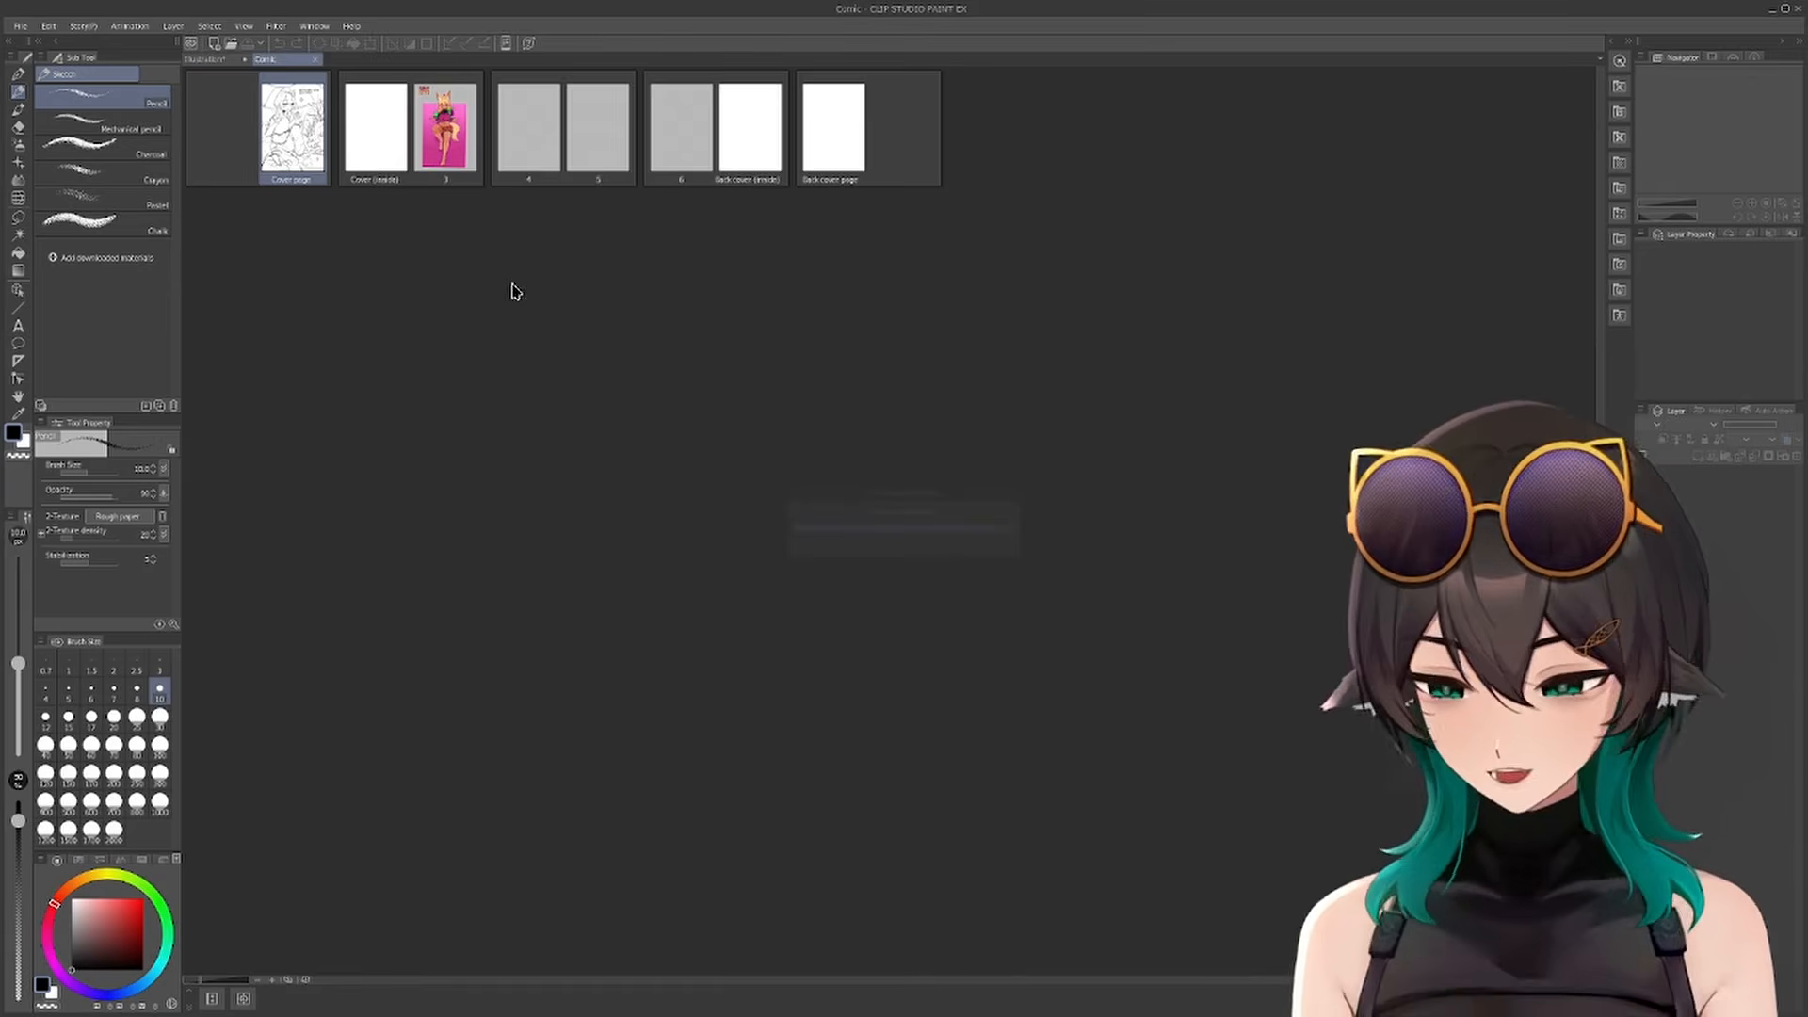
pyautogui.doubleClick(314, 140)
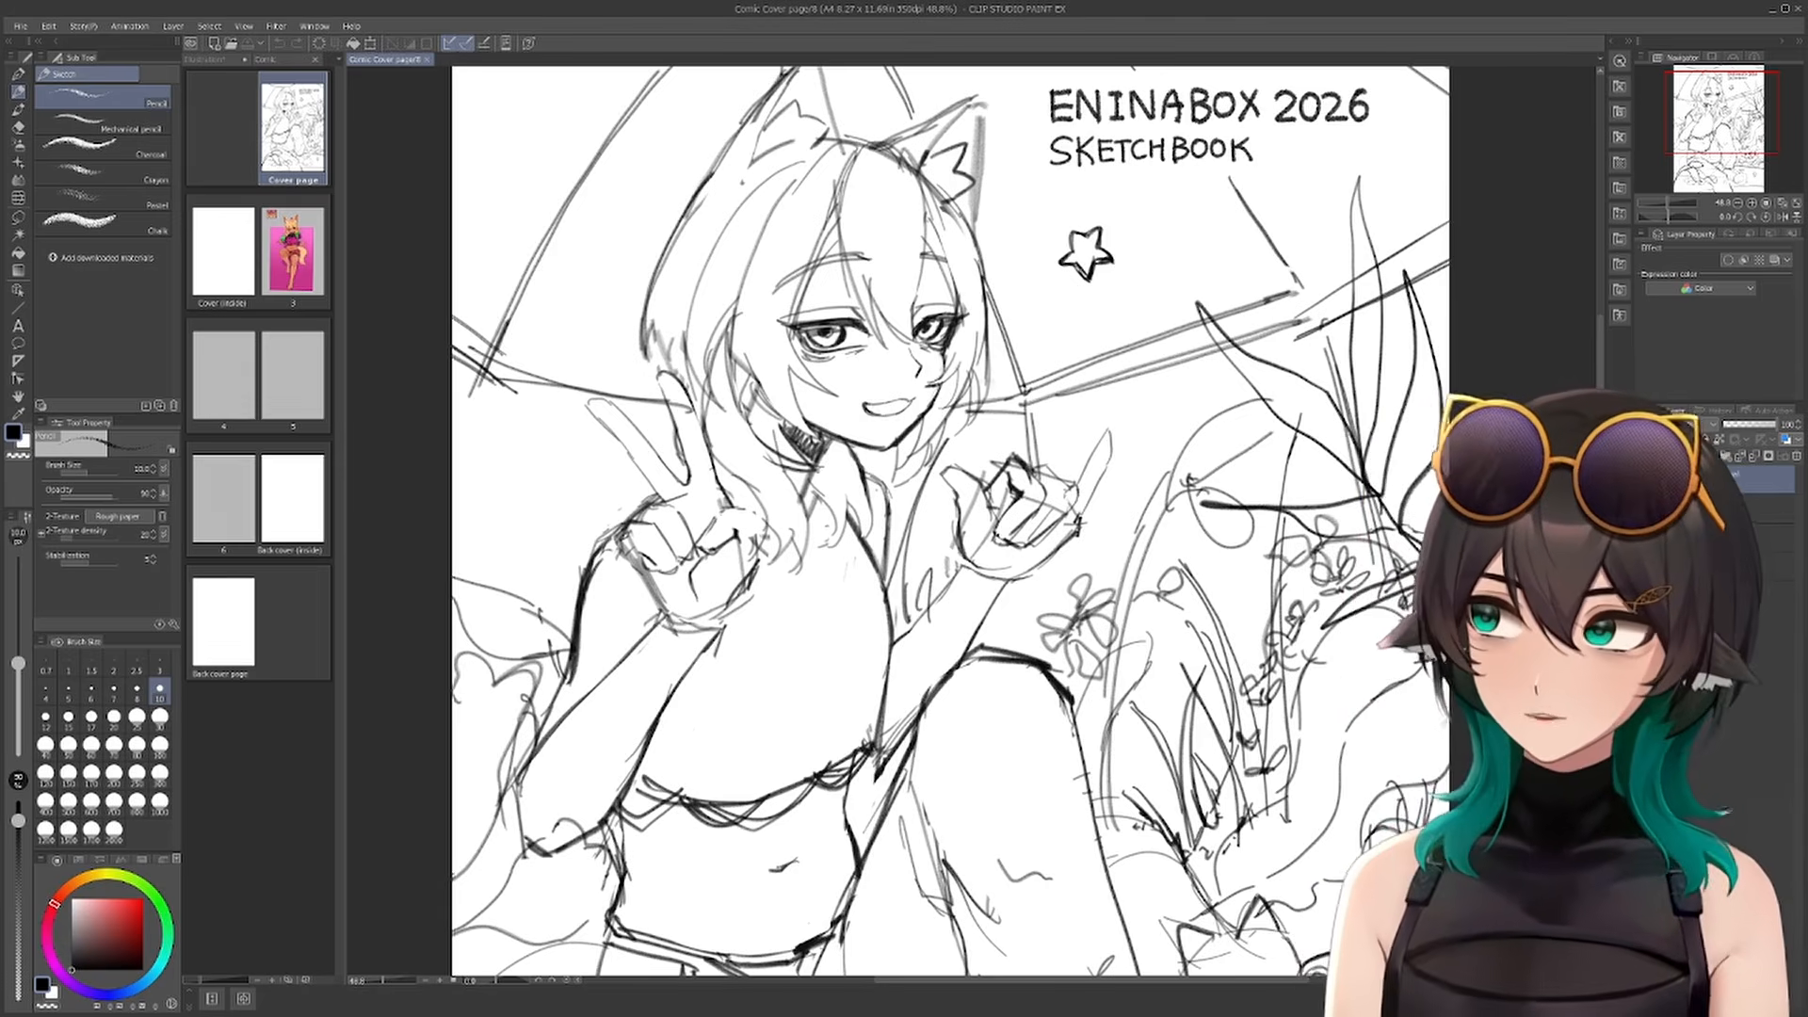
pyautogui.moveTo(1036, 264); pyautogui.dragTo(1079, 251)
pyautogui.moveTo(1251, 284)
pyautogui.mouseDown()
pyautogui.moveTo(1192, 201)
pyautogui.moveTo(1222, 210)
pyautogui.moveTo(1221, 190)
pyautogui.mouseUp()
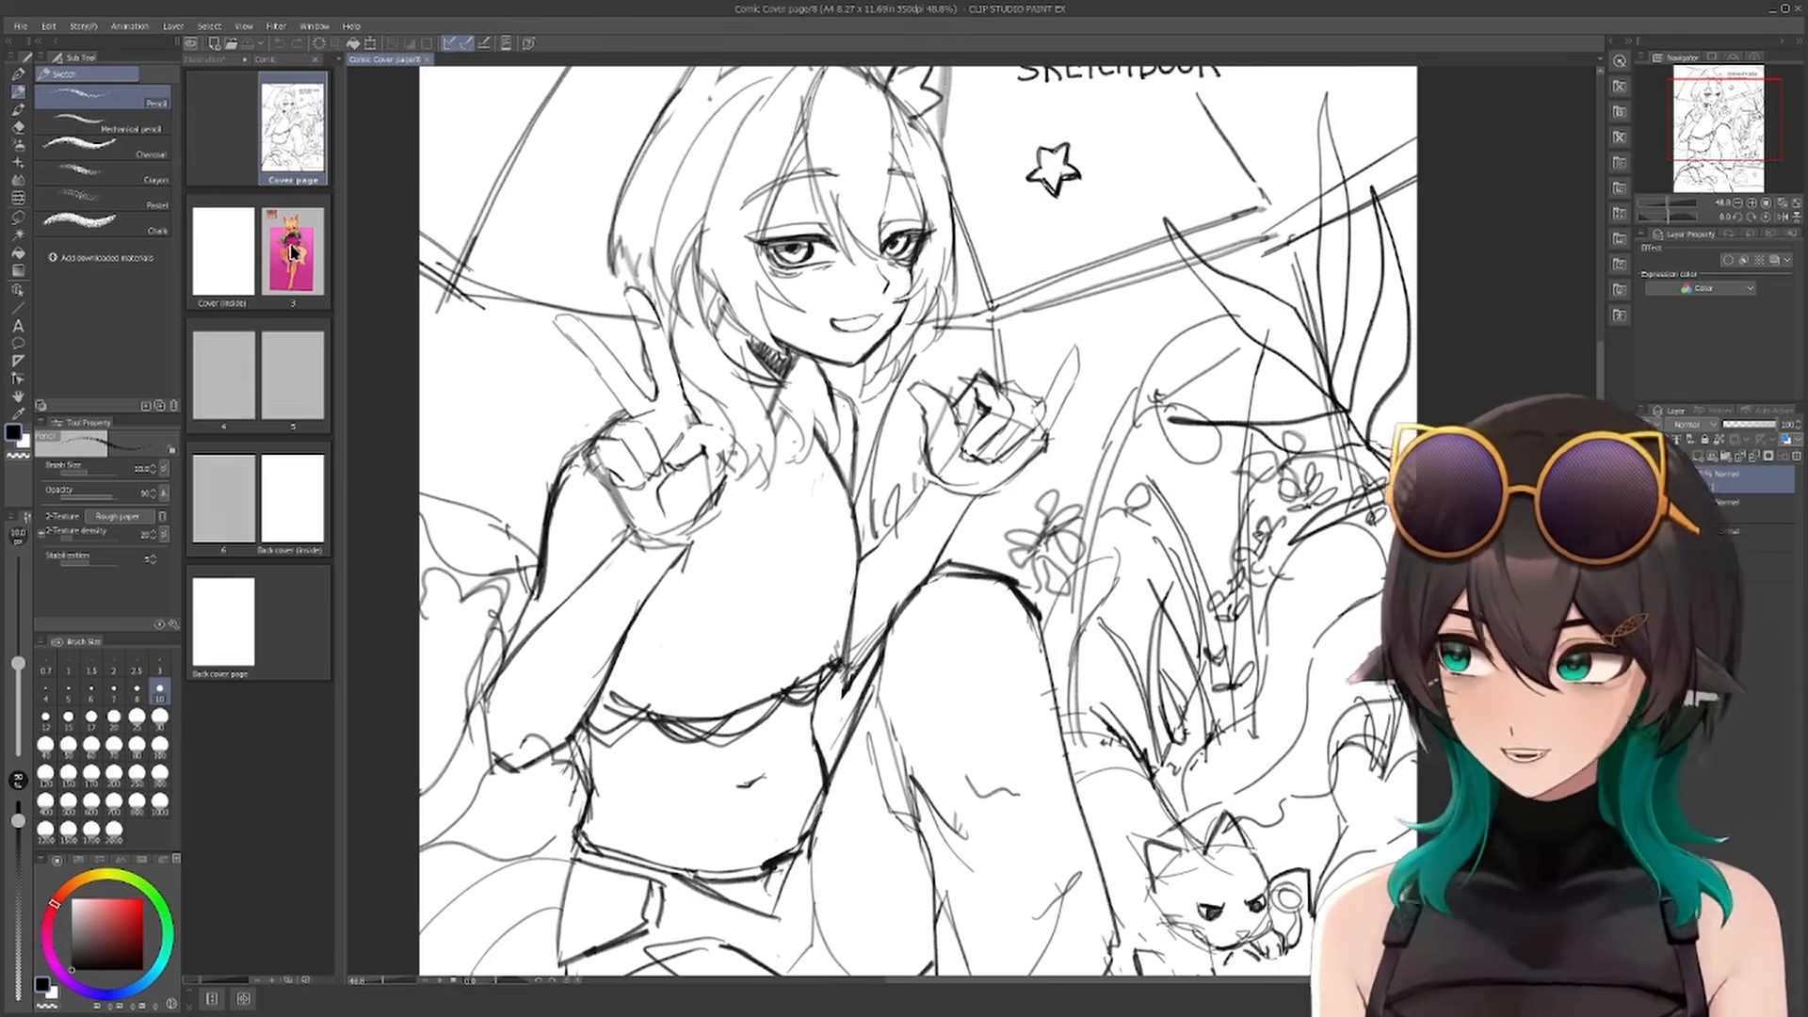
# Open page 3 of the comic and zoom in on the character's upper body
pyautogui.click(292, 251)
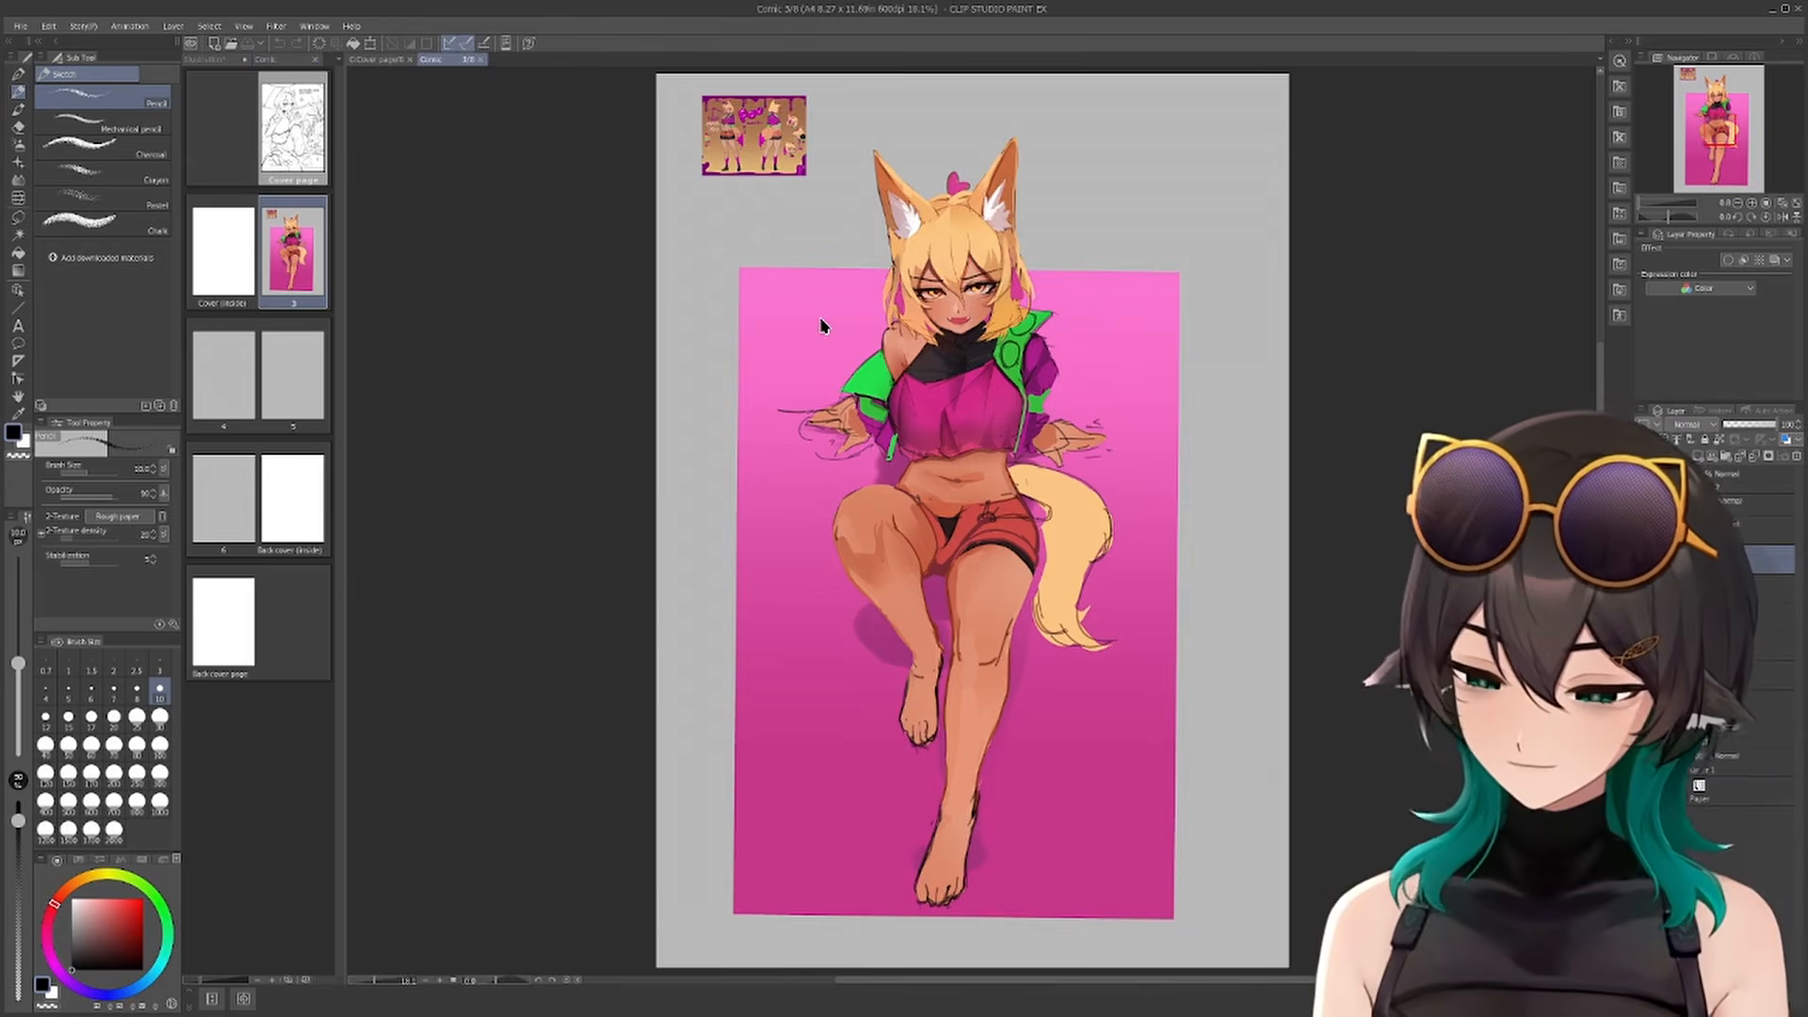
pyautogui.moveTo(1024, 191); pyautogui.dragTo(939, 161)
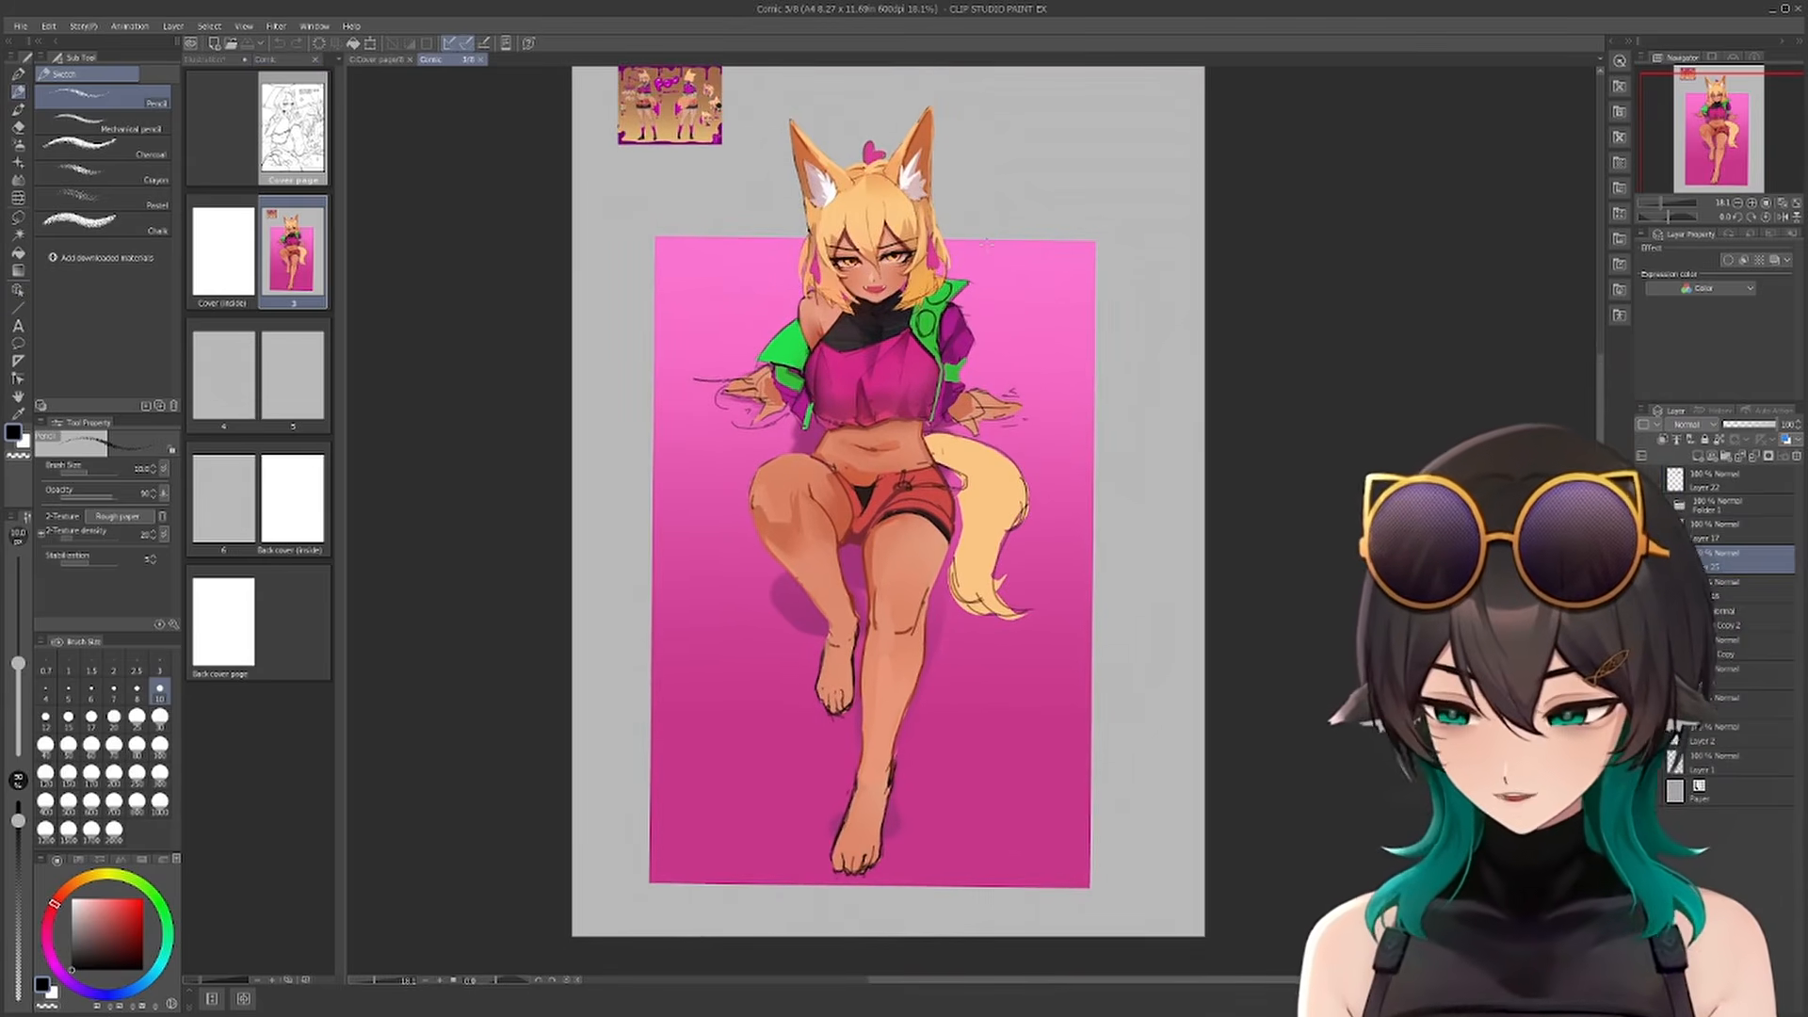
pyautogui.keyDown('ctrl'); pyautogui.click(877, 208); pyautogui.keyUp('ctrl')
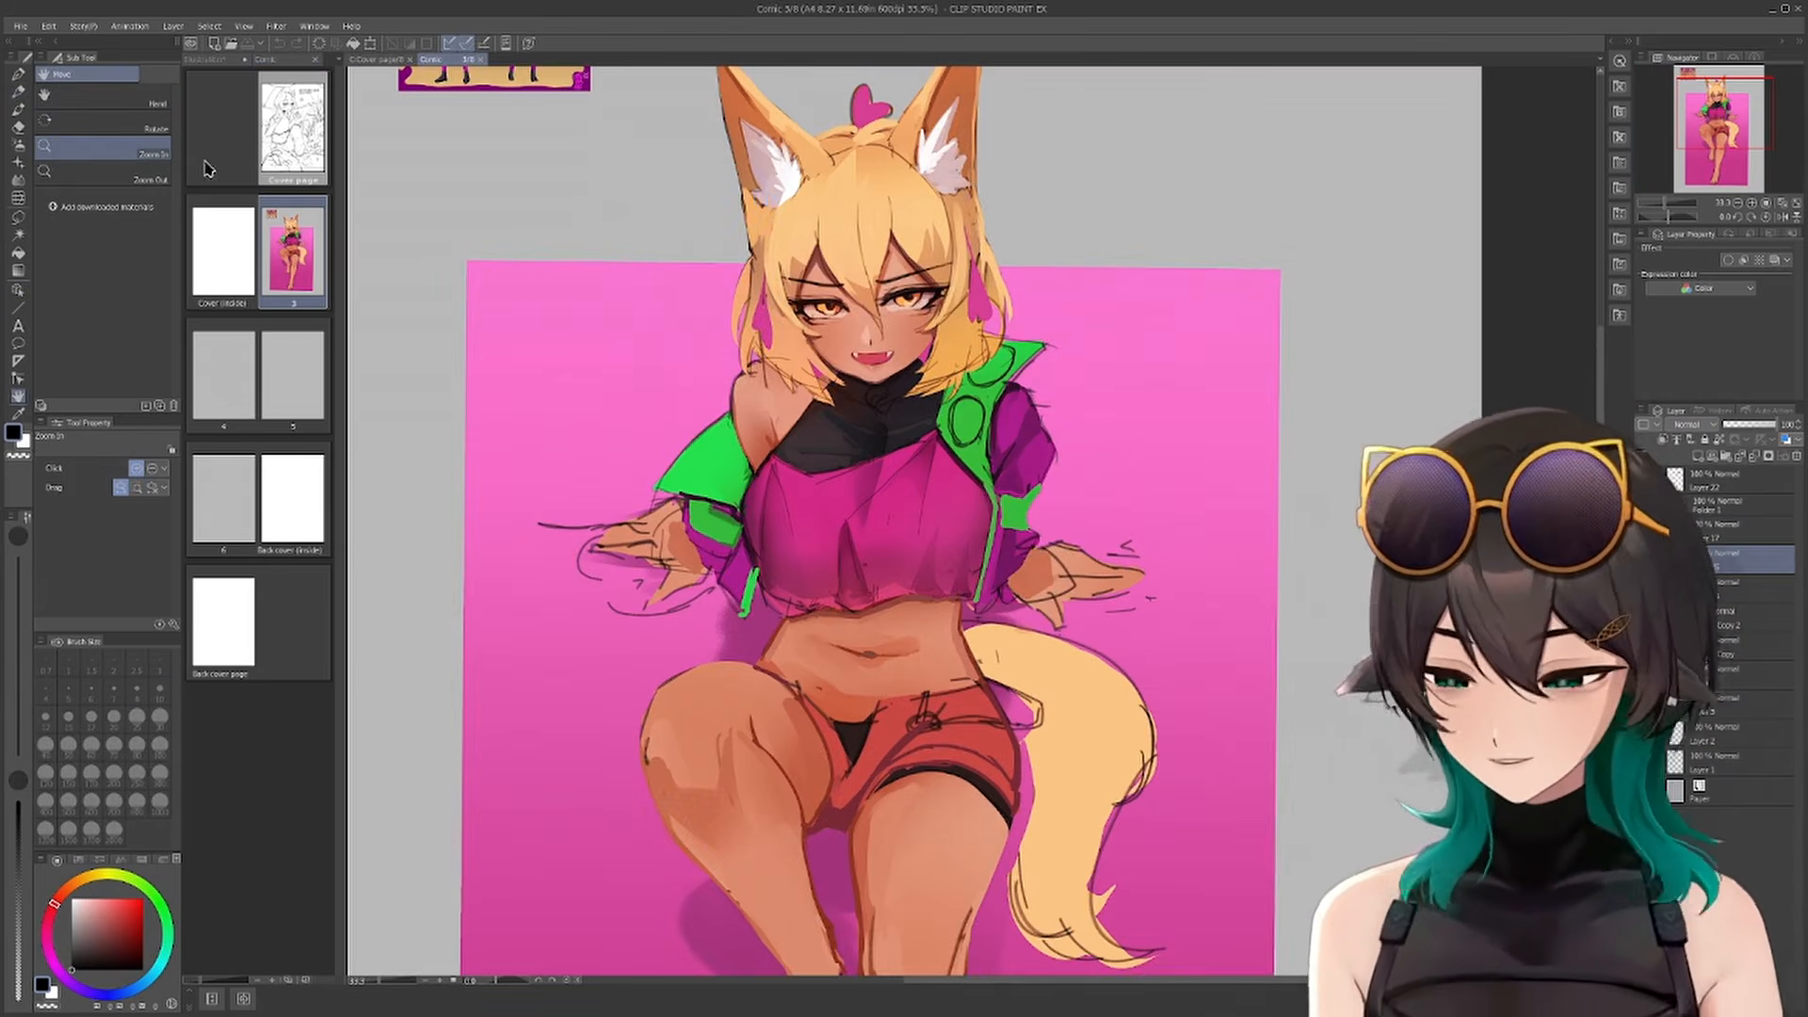
# Open the timelapse export for page 3 and enlarge its window to preview the recording
pyautogui.click(20, 26)
pyautogui.moveTo(181, 254)
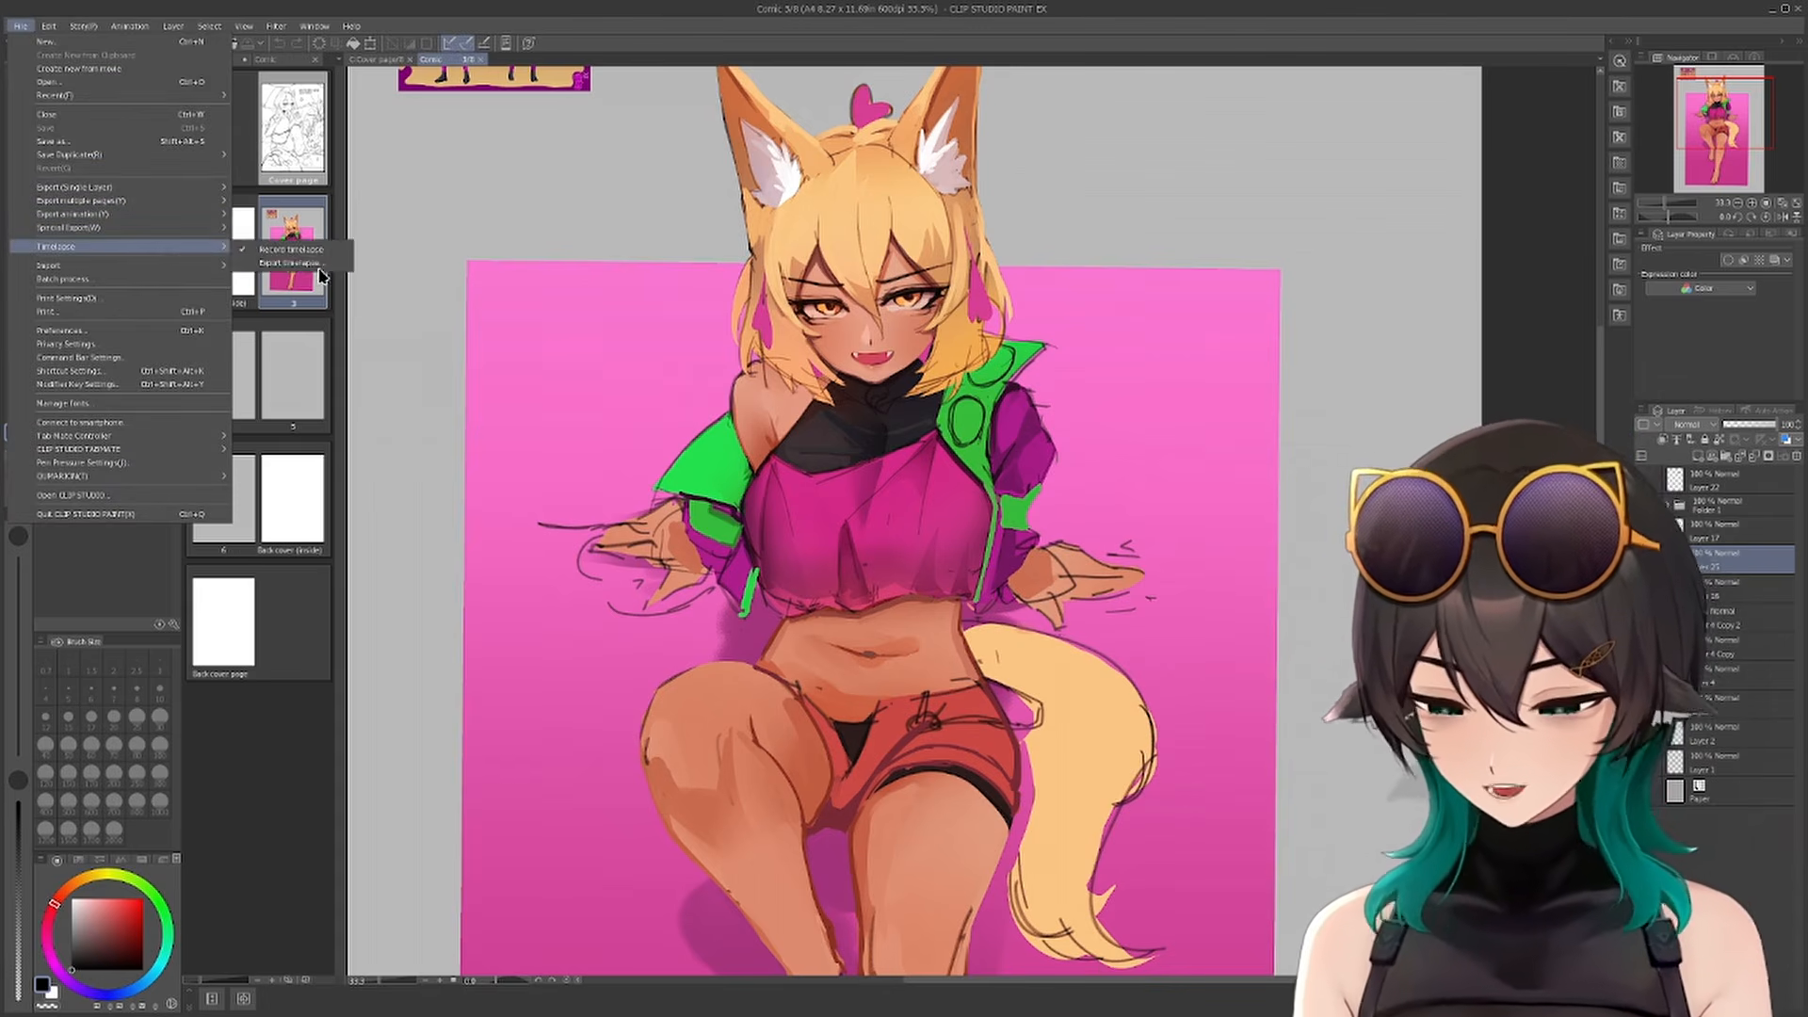
pyautogui.click(310, 259)
pyautogui.moveTo(895, 339); pyautogui.dragTo(611, 109)
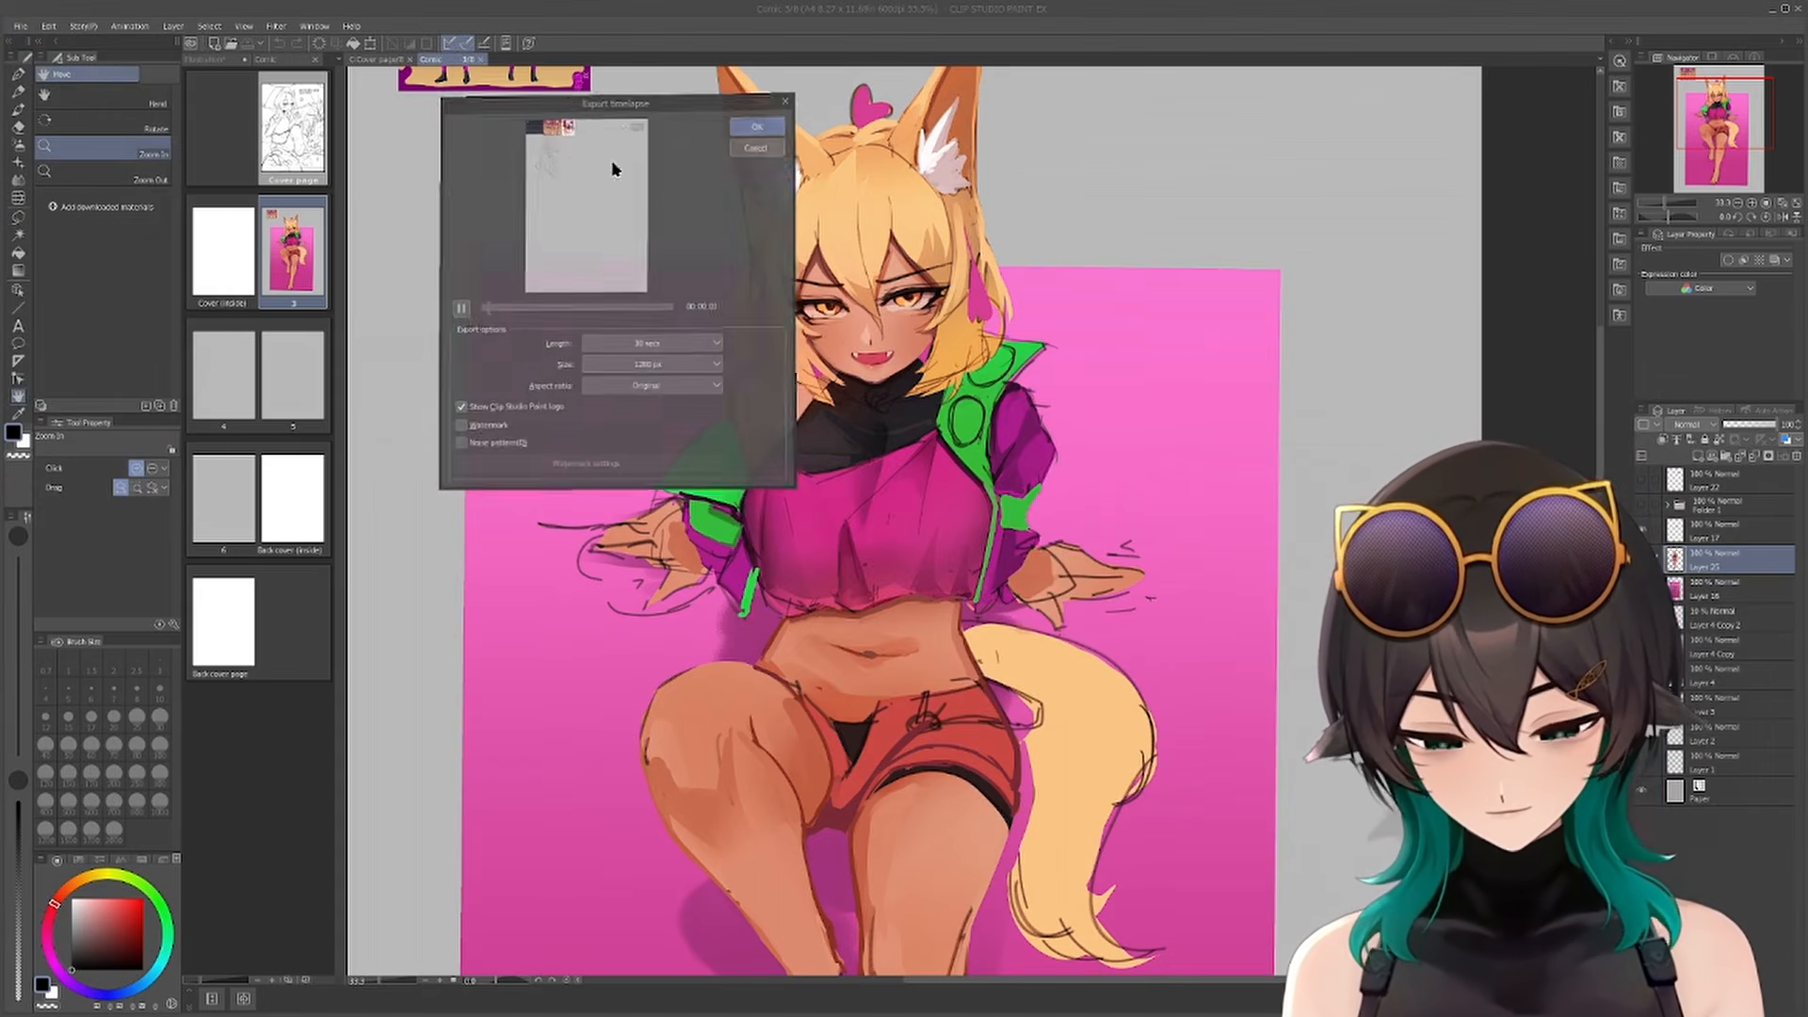
pyautogui.moveTo(799, 488); pyautogui.dragTo(1208, 816)
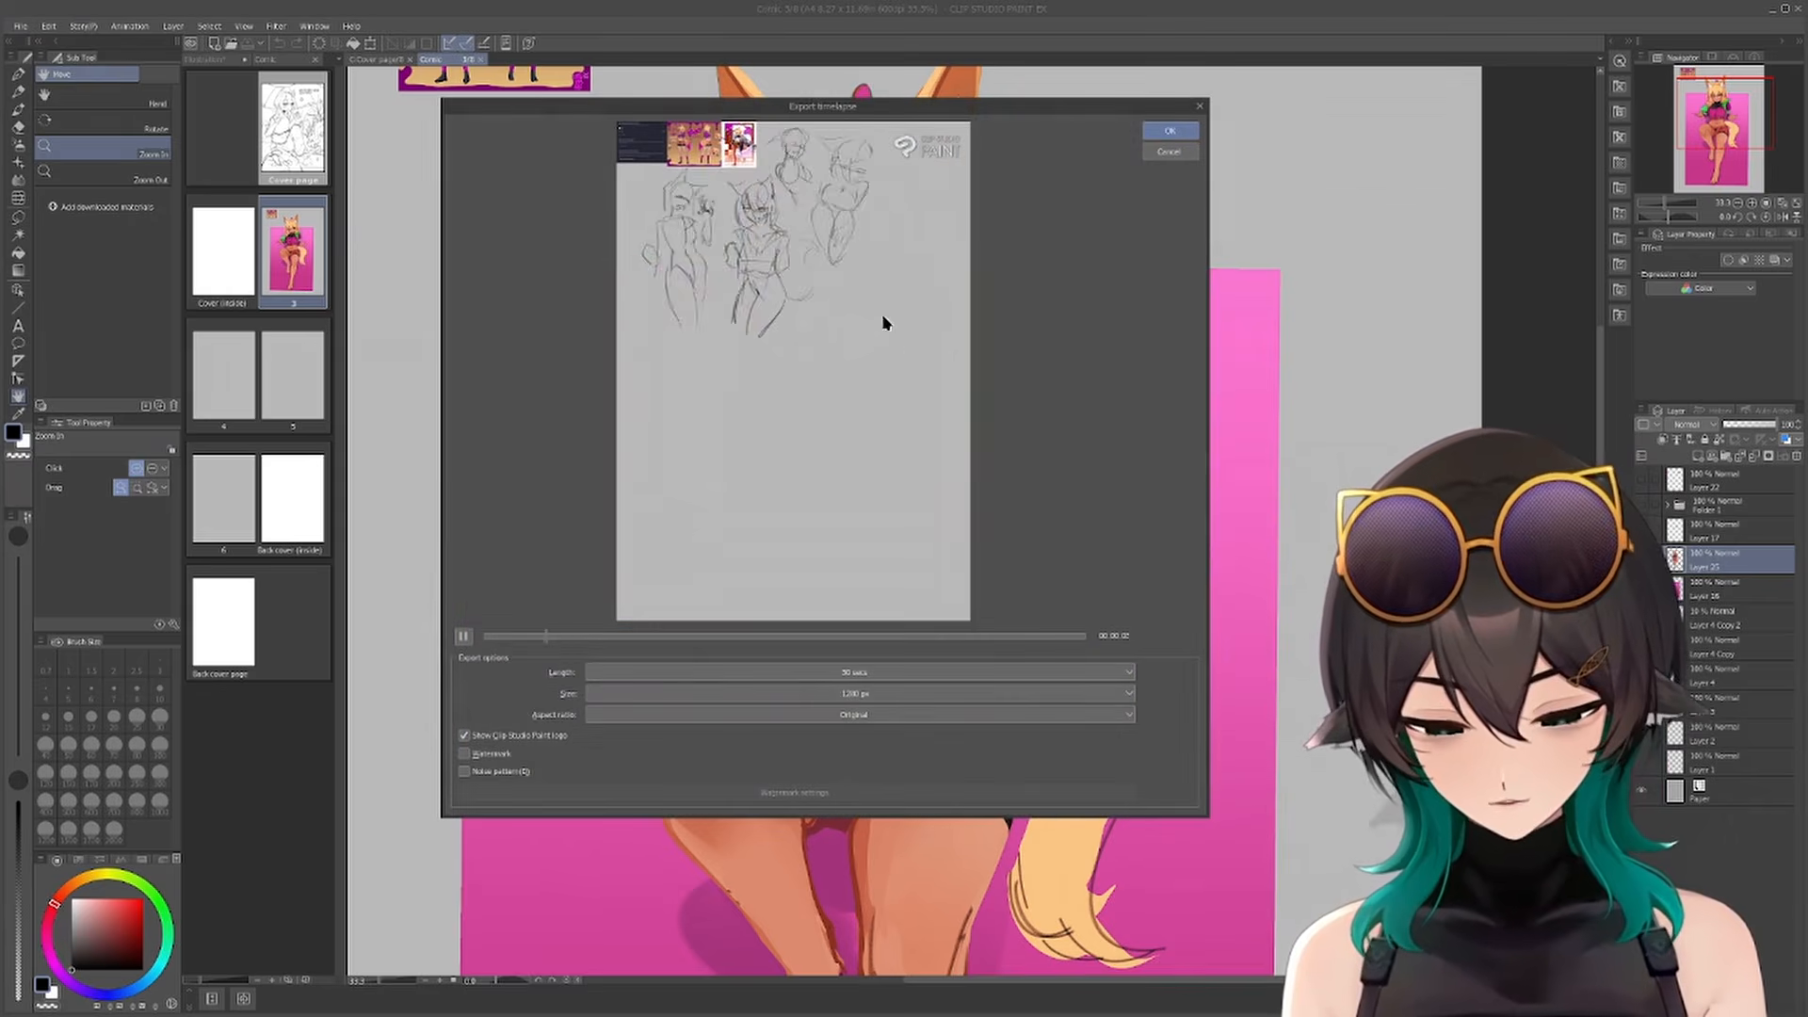
pyautogui.moveTo(855, 113); pyautogui.dragTo(863, 142)
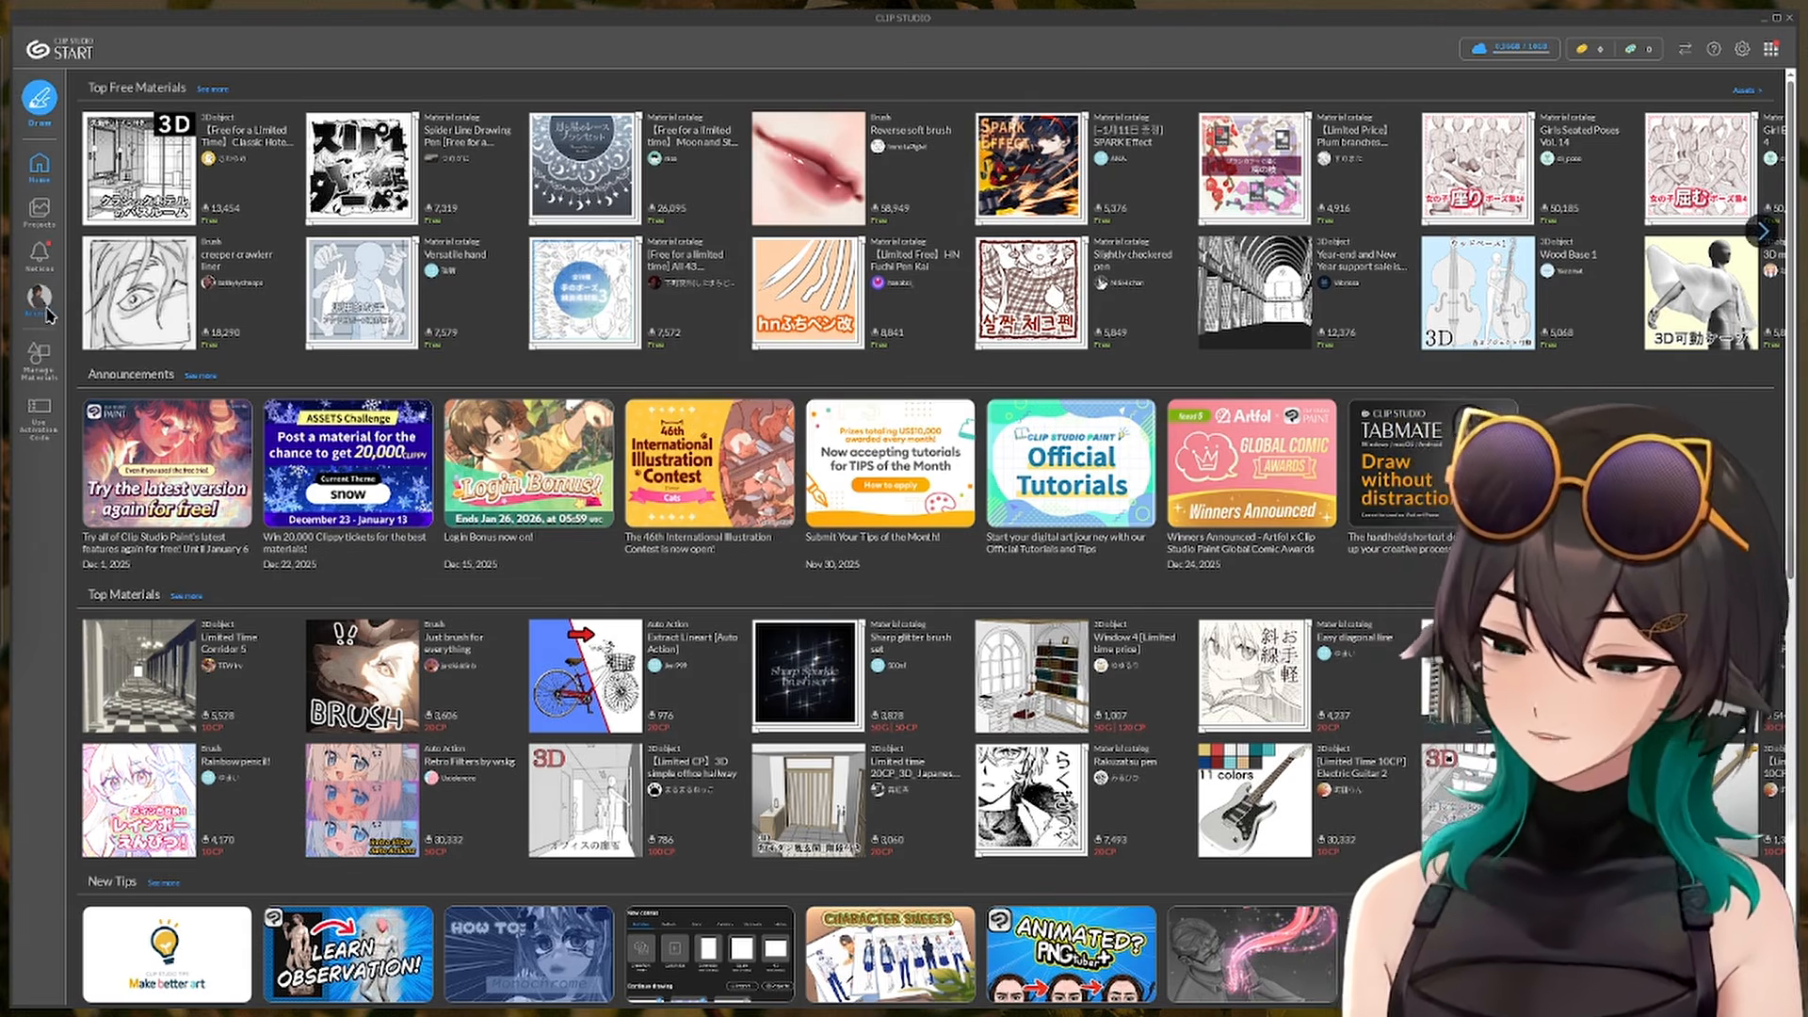
# Switch to CLIP STUDIO and download the ENINABOX_WORKSPACE material from the cloud materials
pyautogui.click(40, 362)
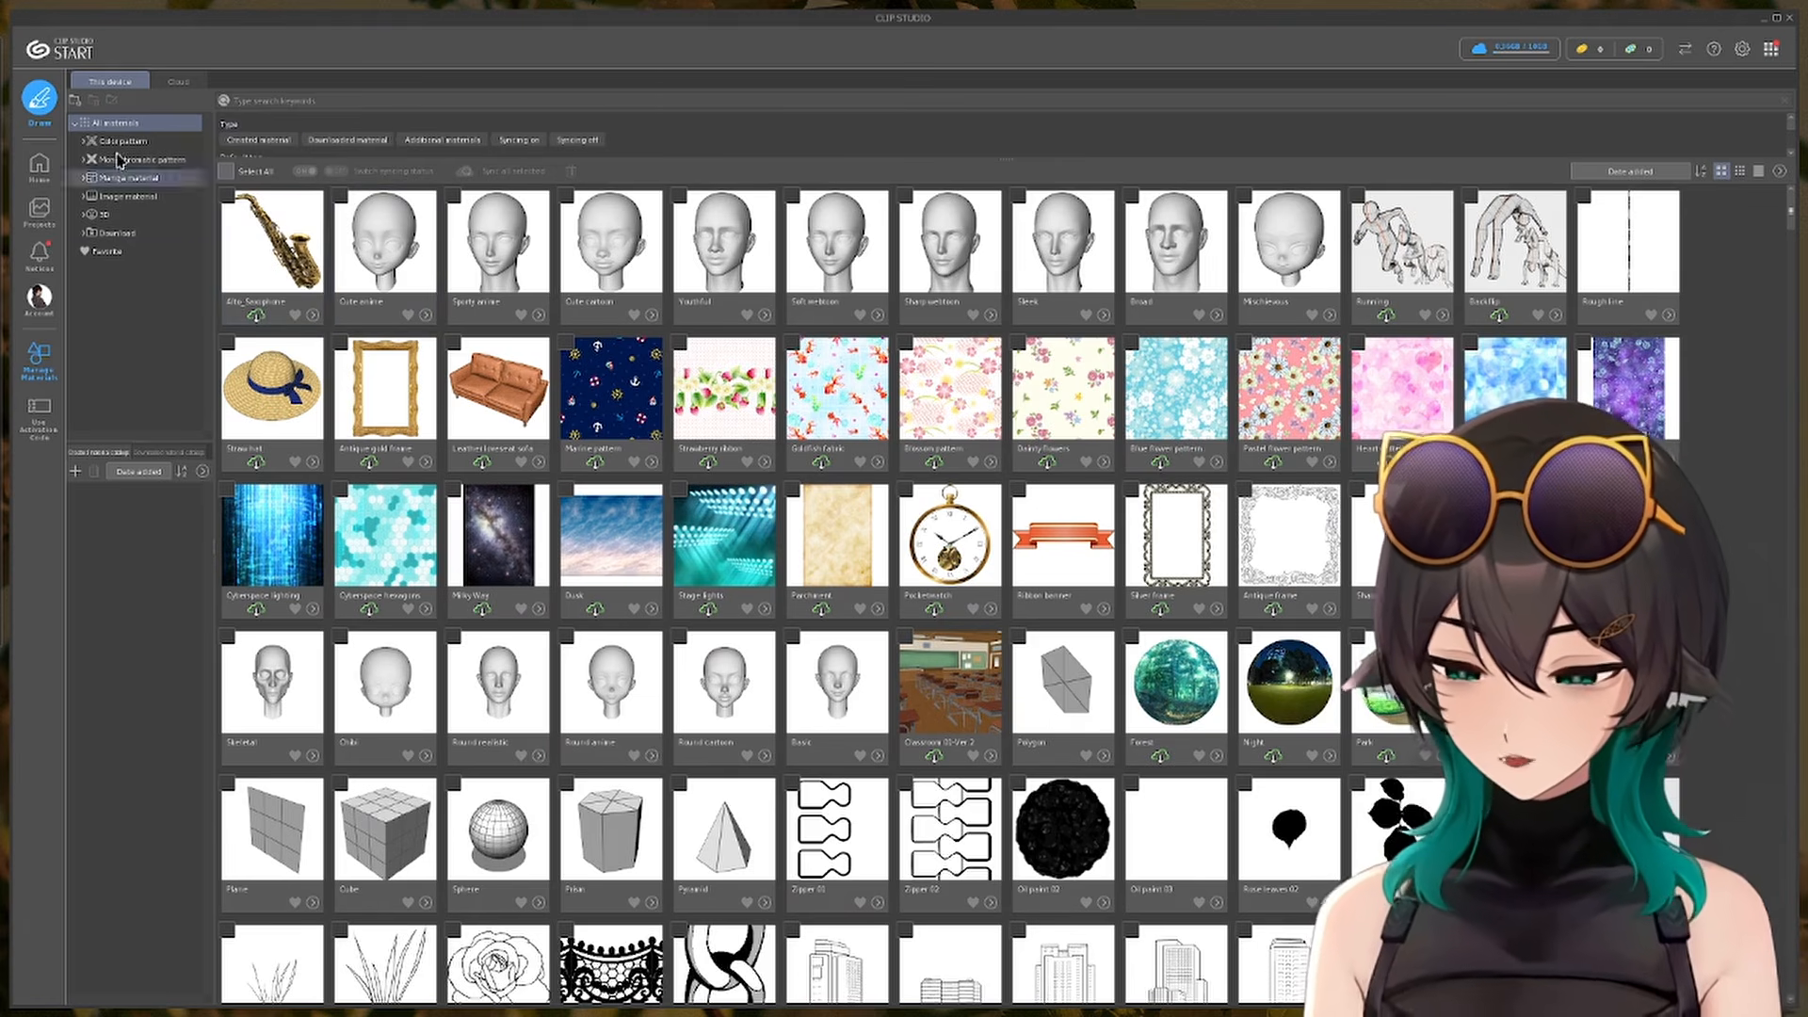
pyautogui.click(181, 81)
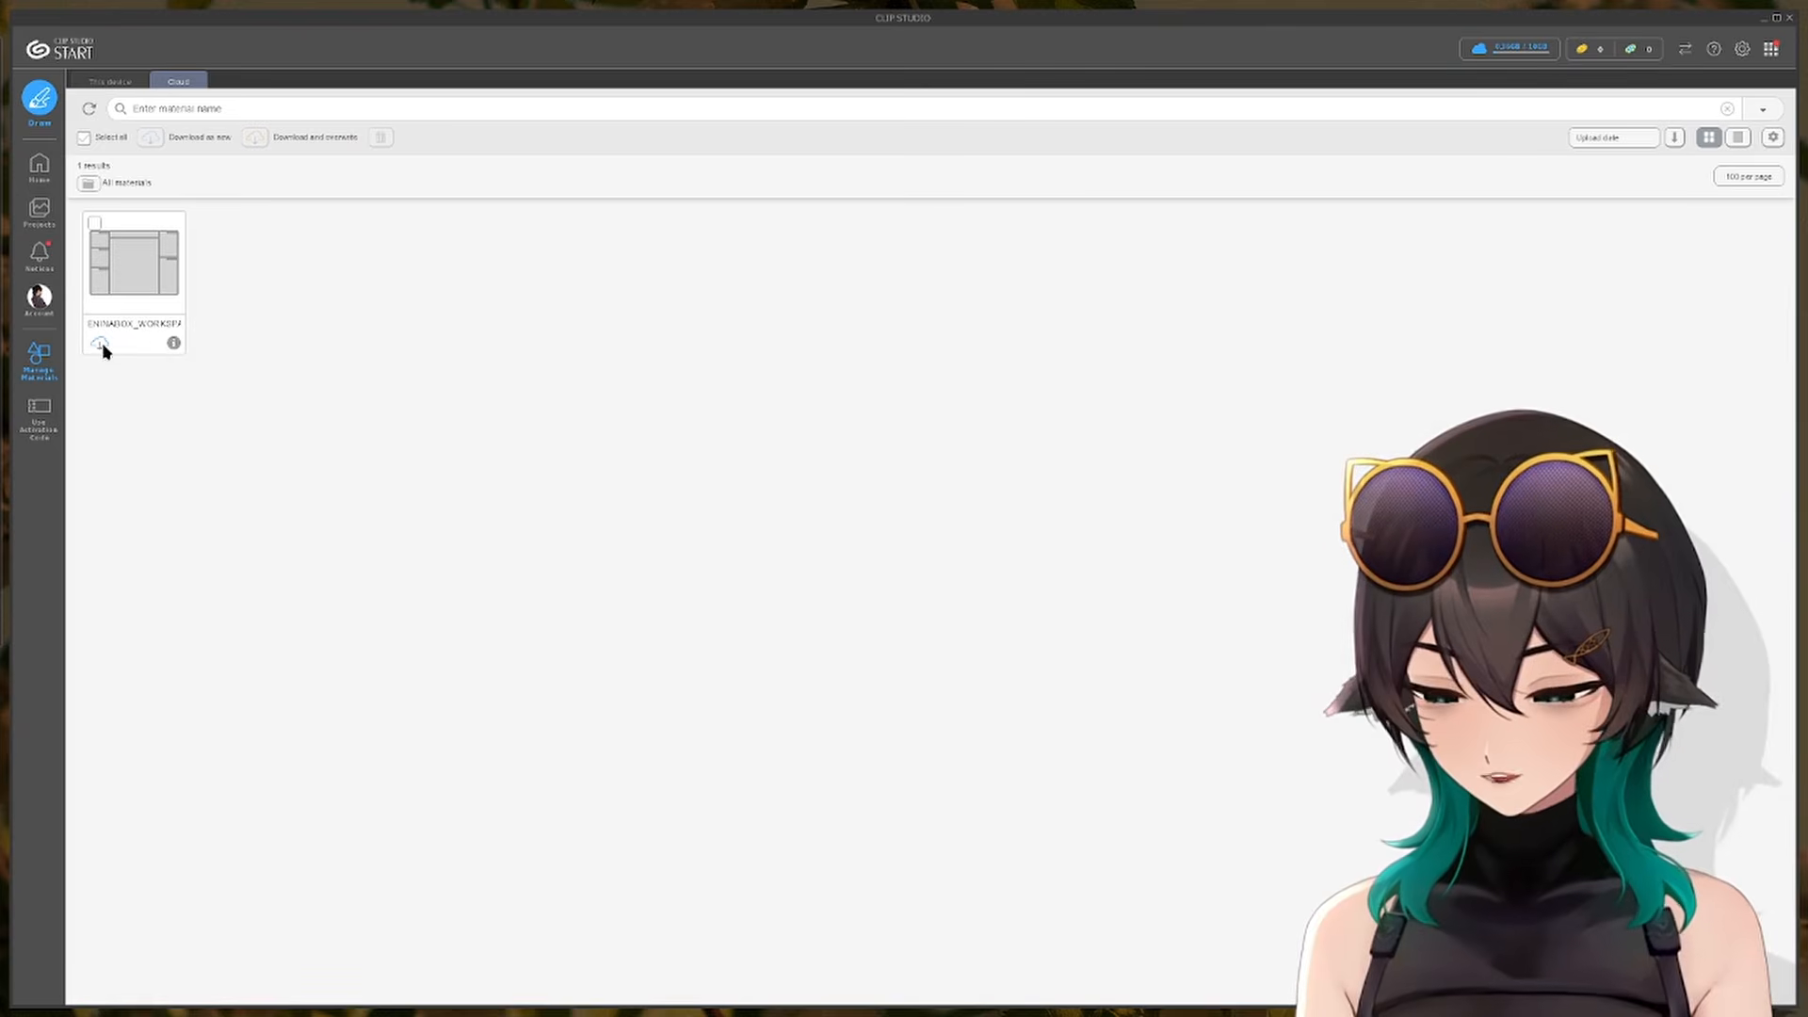
pyautogui.click(101, 345)
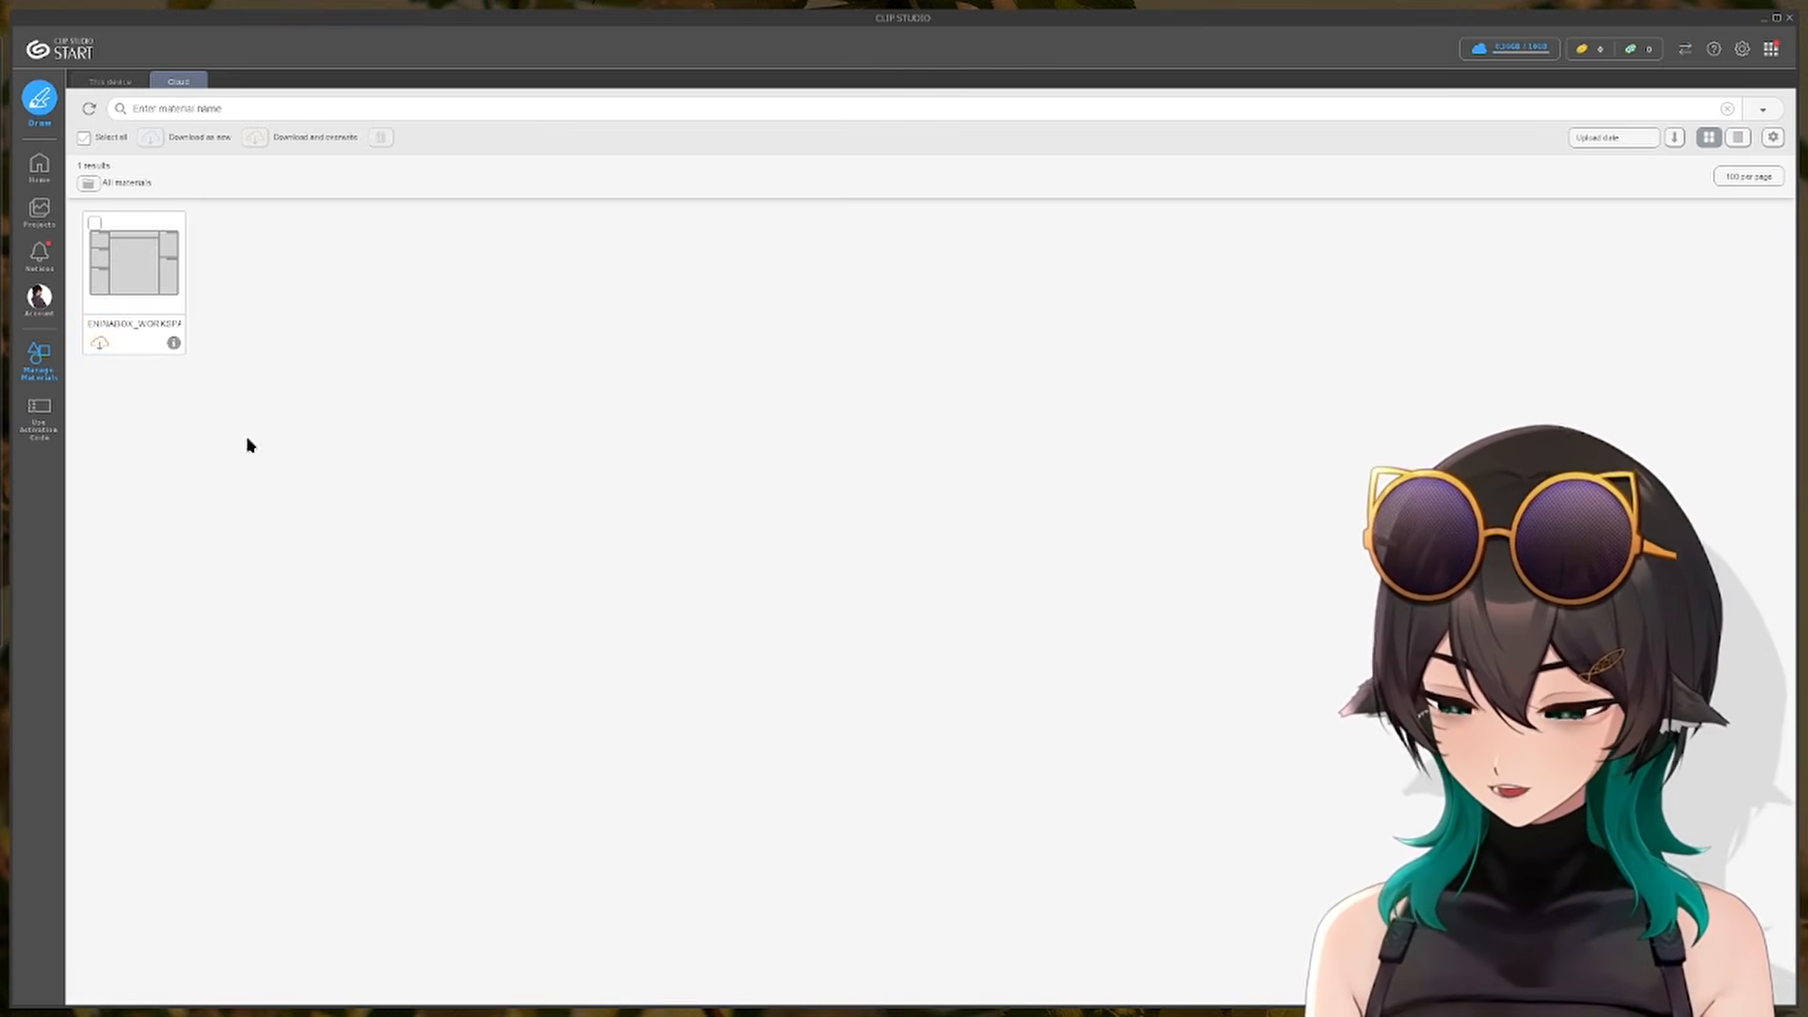
# Return to Clip Studio Paint and apply the downloaded ENINABOX_WORKSPACE material as the workspace
pyautogui.hotkey('alt', 'Tab')
pyautogui.click(1556, 375)
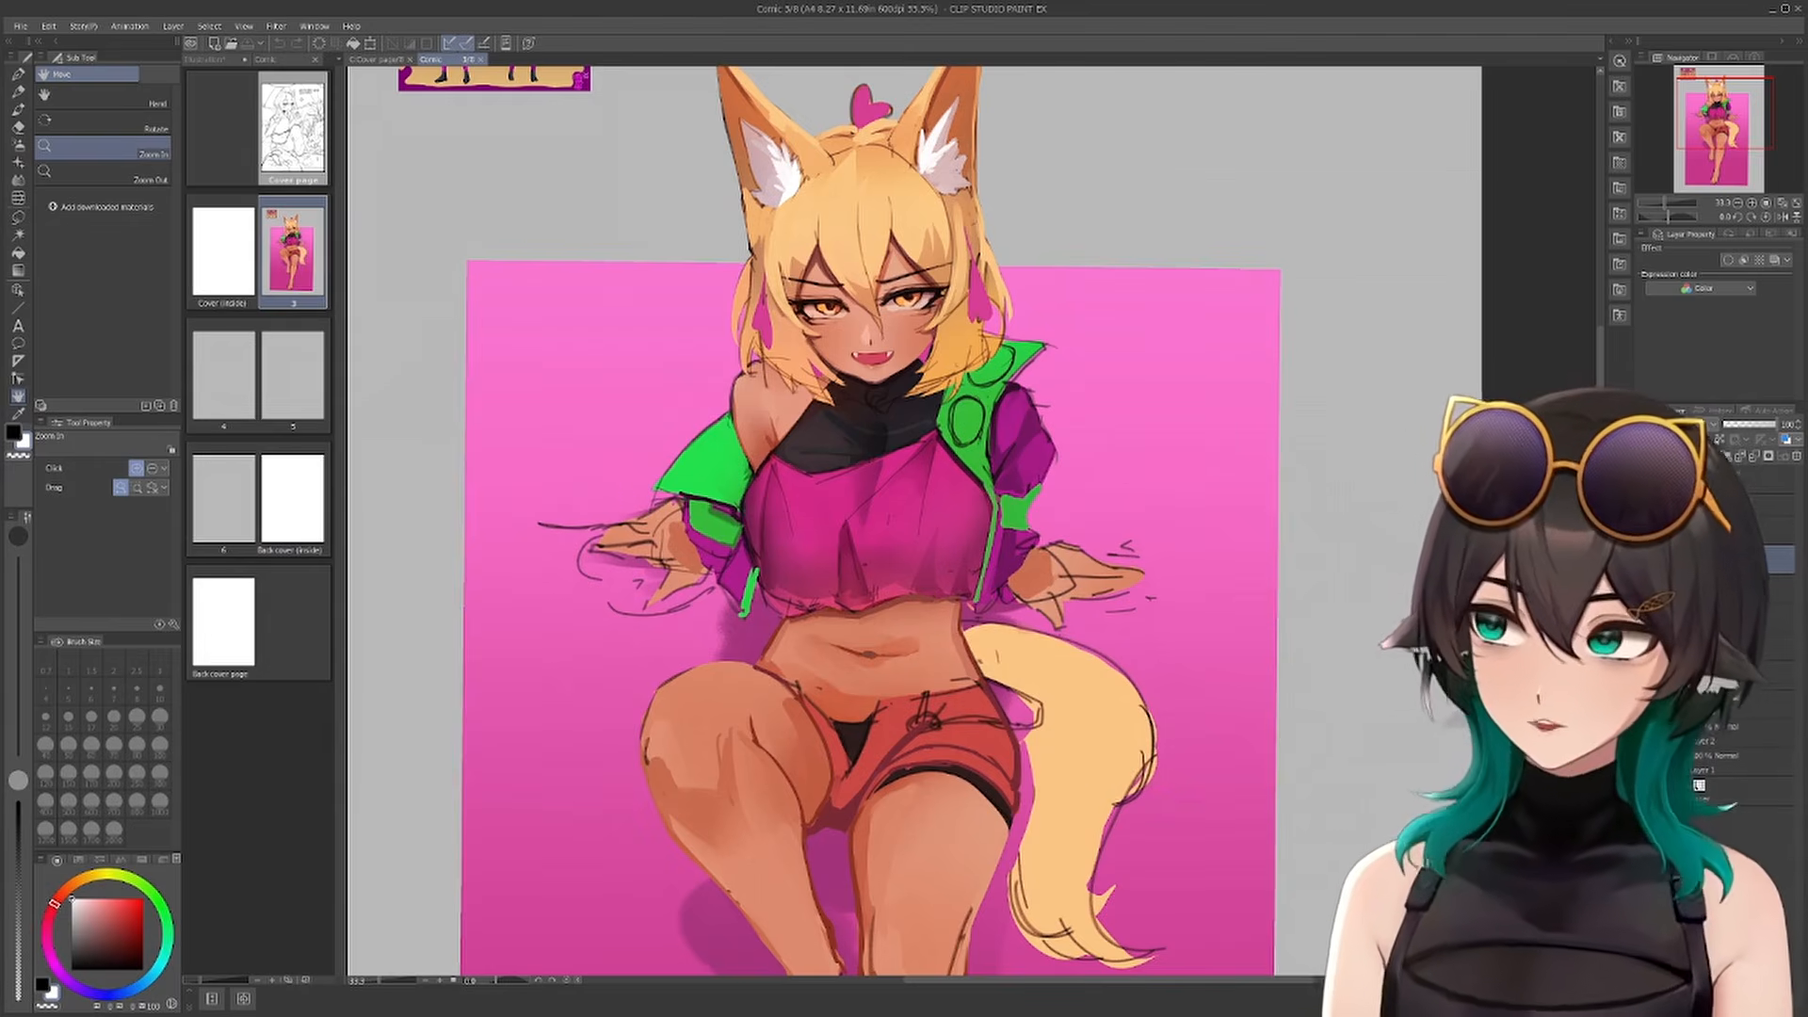
pyautogui.click(1017, 438)
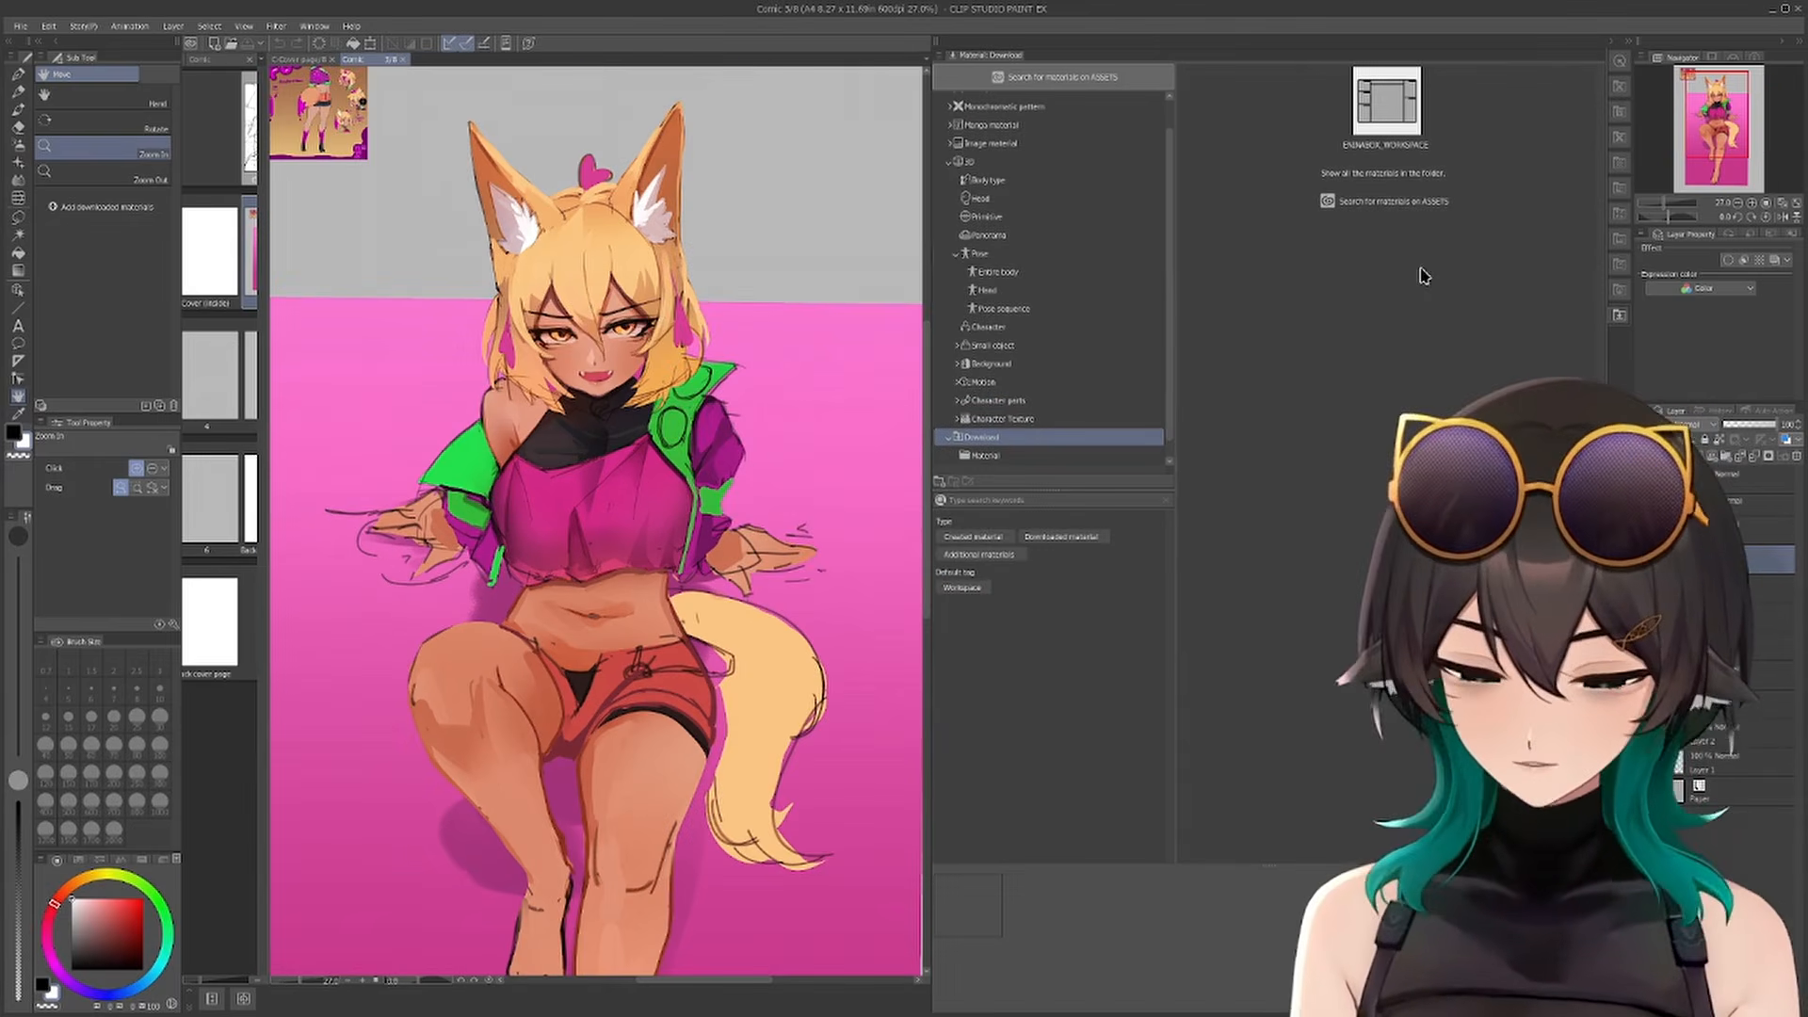
pyautogui.click(1369, 97)
pyautogui.moveTo(1370, 97); pyautogui.dragTo(607, 204)
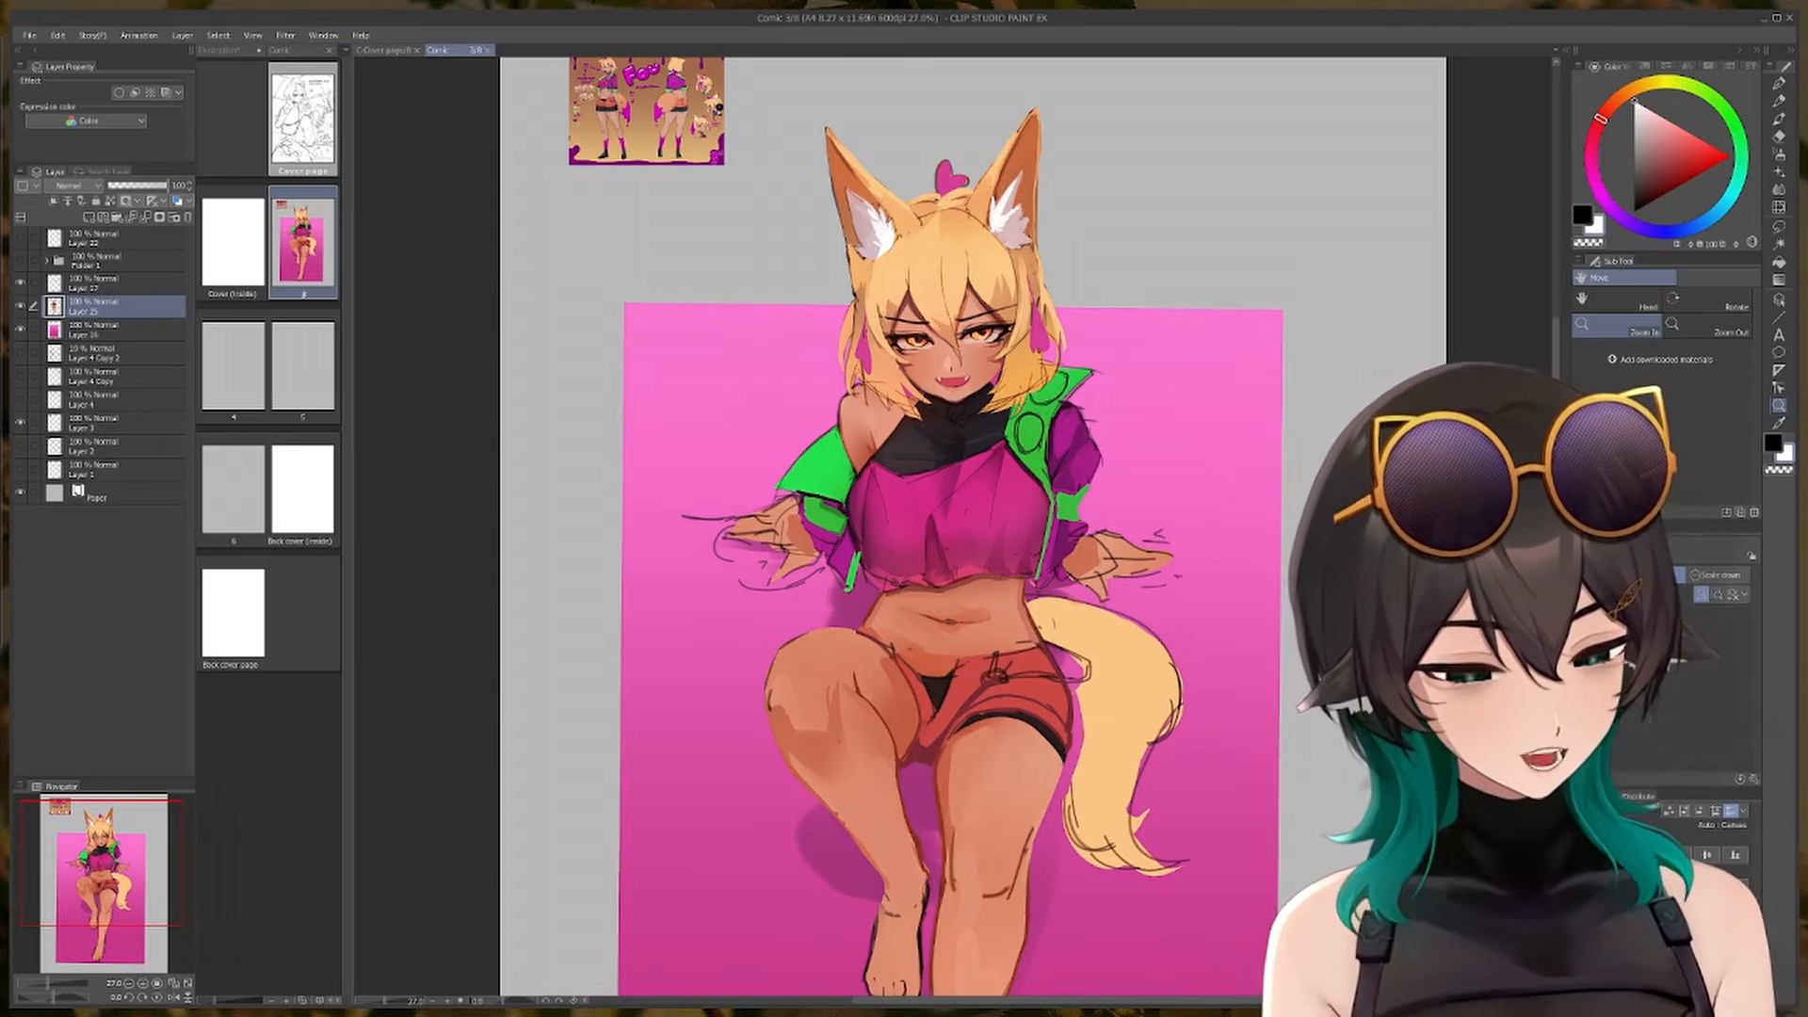
pyautogui.moveTo(1614, 67); pyautogui.dragTo(740, 146)
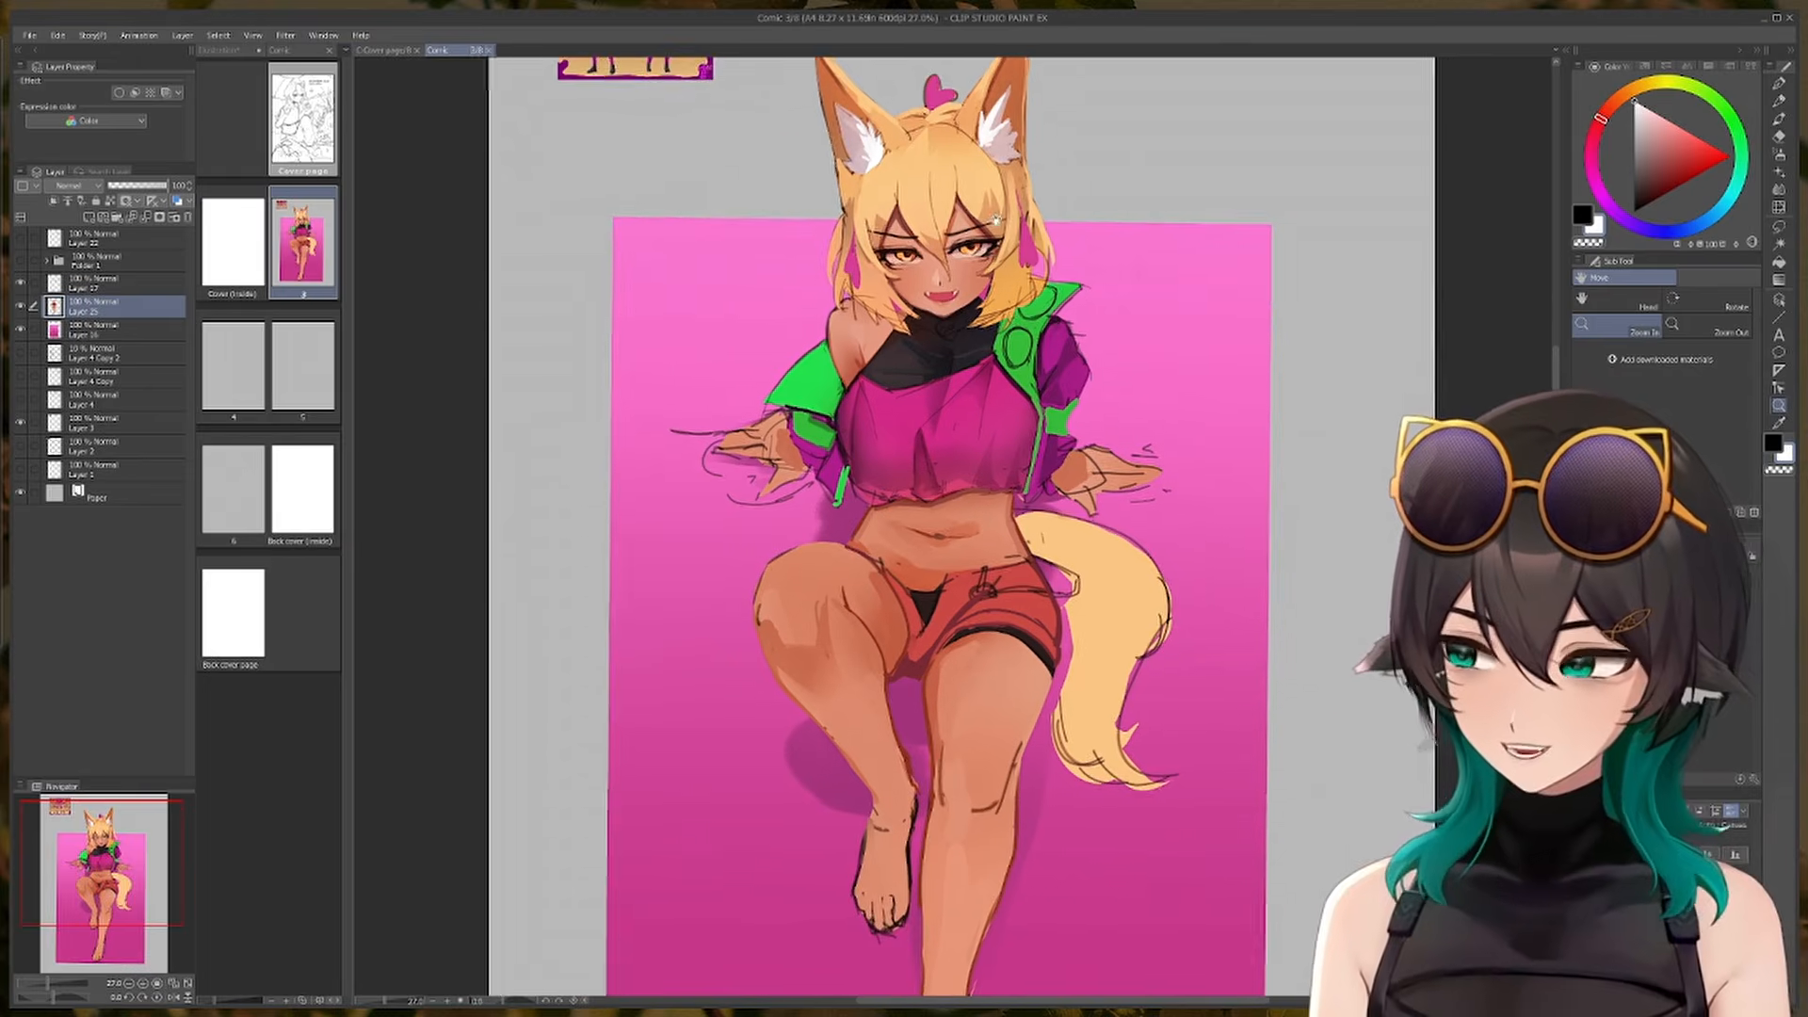
pyautogui.moveTo(997, 219); pyautogui.dragTo(1023, 204)
pyautogui.moveTo(1613, 67); pyautogui.dragTo(593, 110)
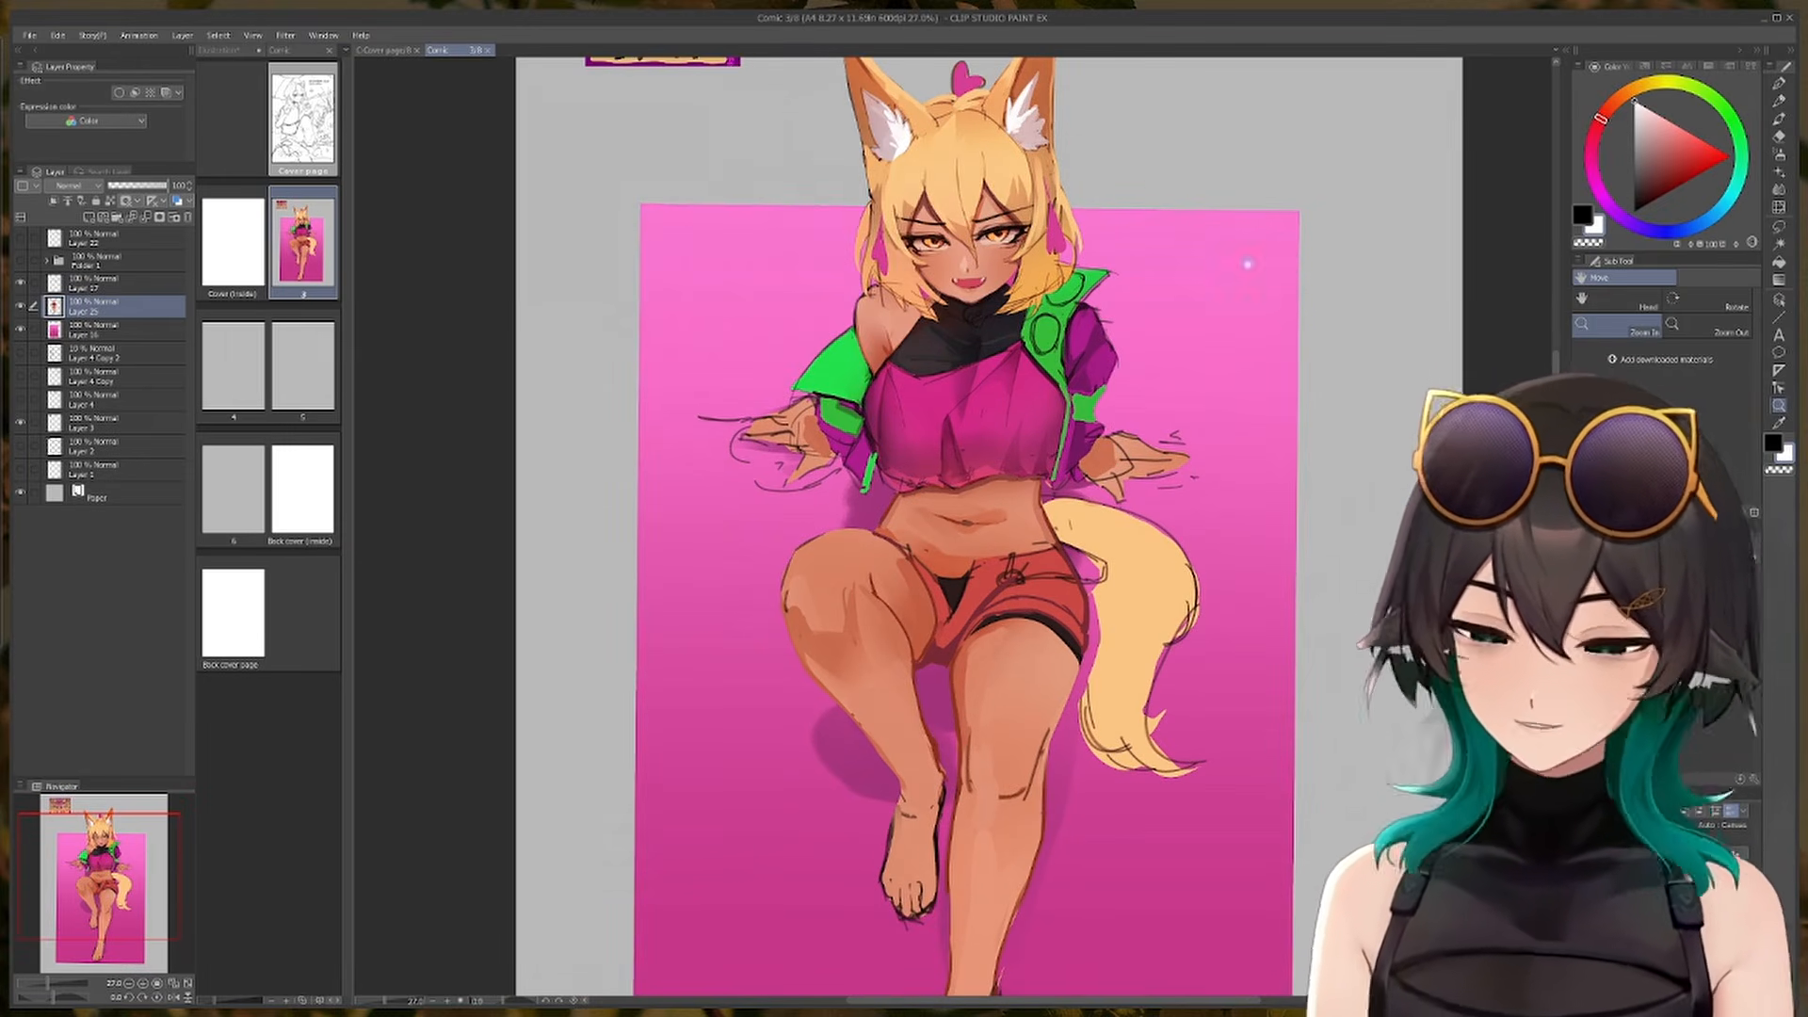
pyautogui.moveTo(1150, 239); pyautogui.dragTo(1080, 232)
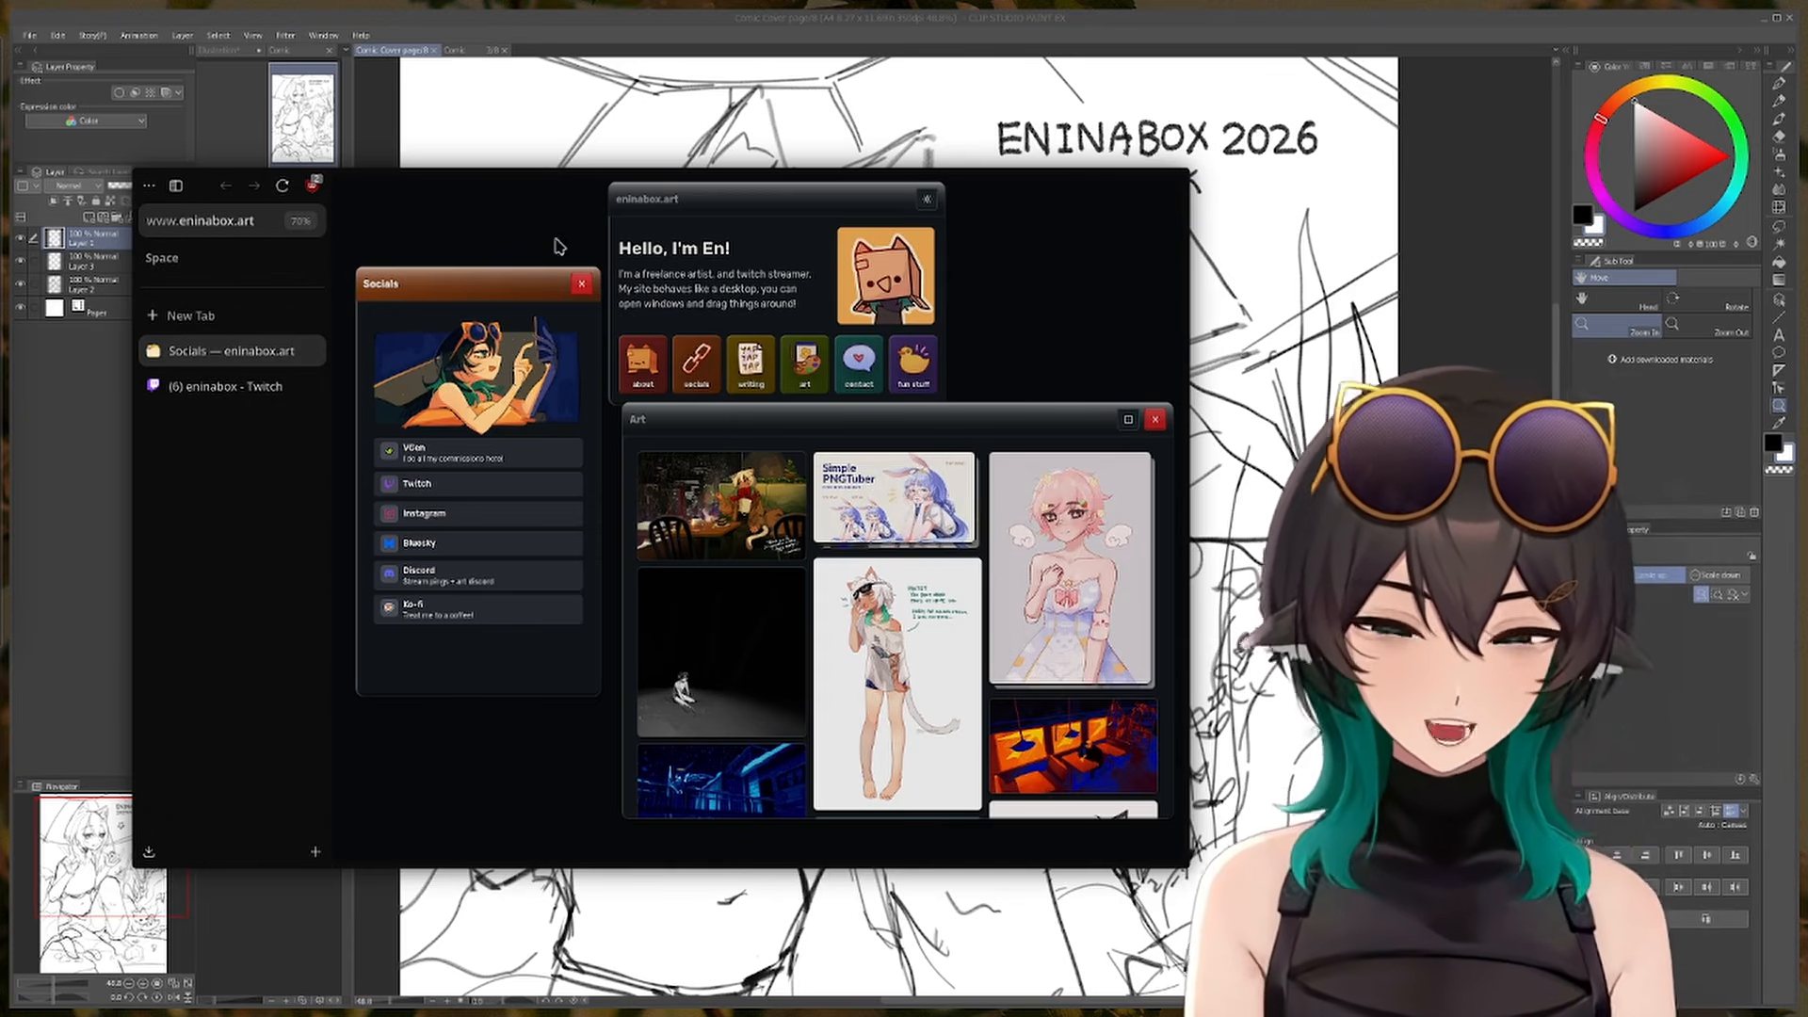
pyautogui.moveTo(513, 283); pyautogui.dragTo(504, 239)
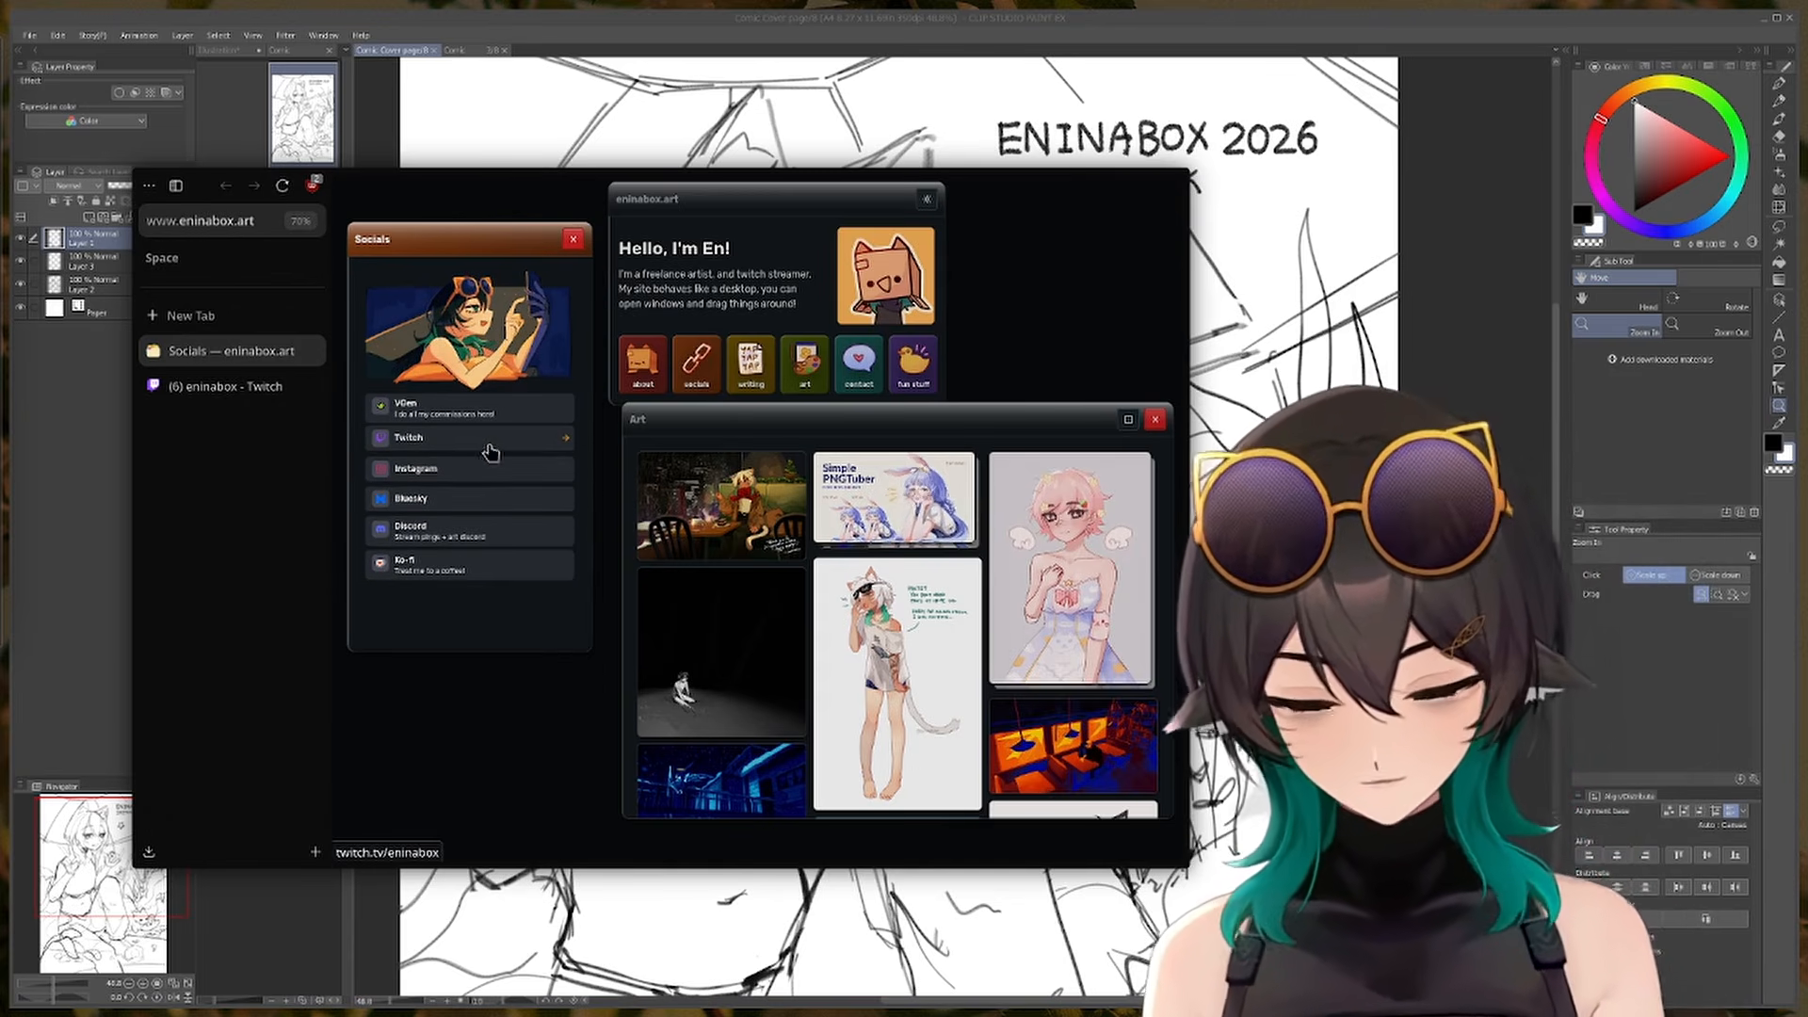